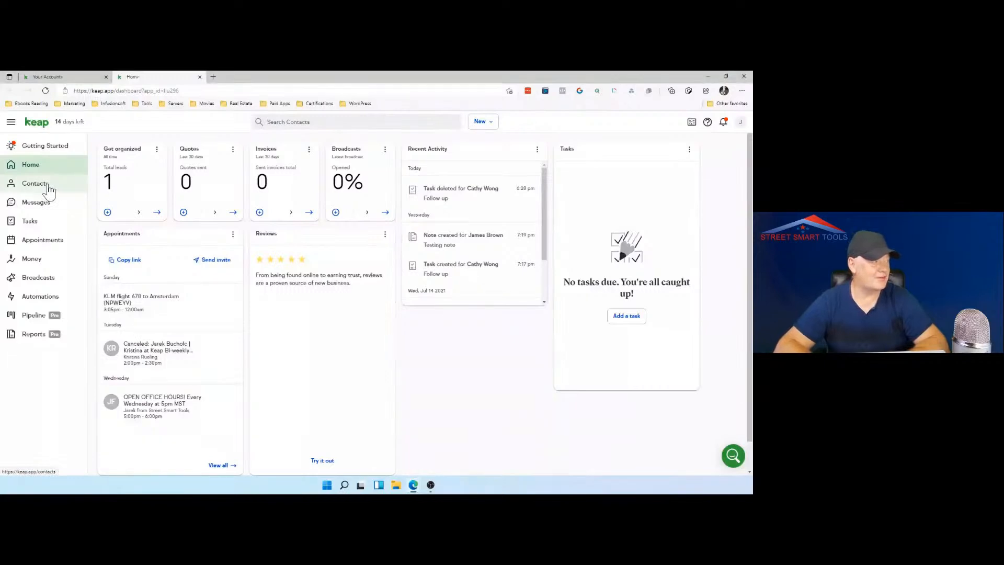
Open the text conversation with the unsaved phone number in Messages and dismiss the text-template tip.
left_click(49, 185)
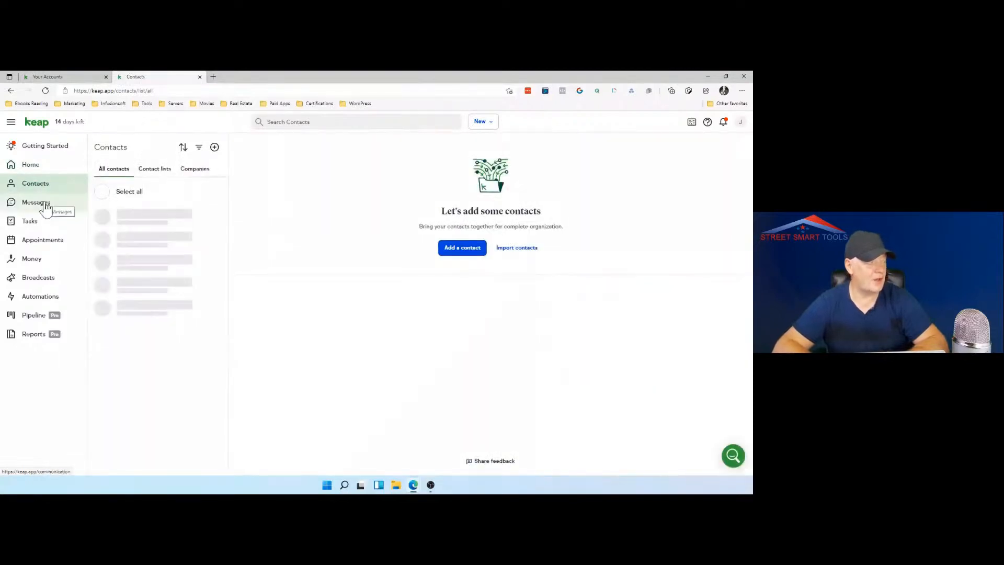
left_click(45, 206)
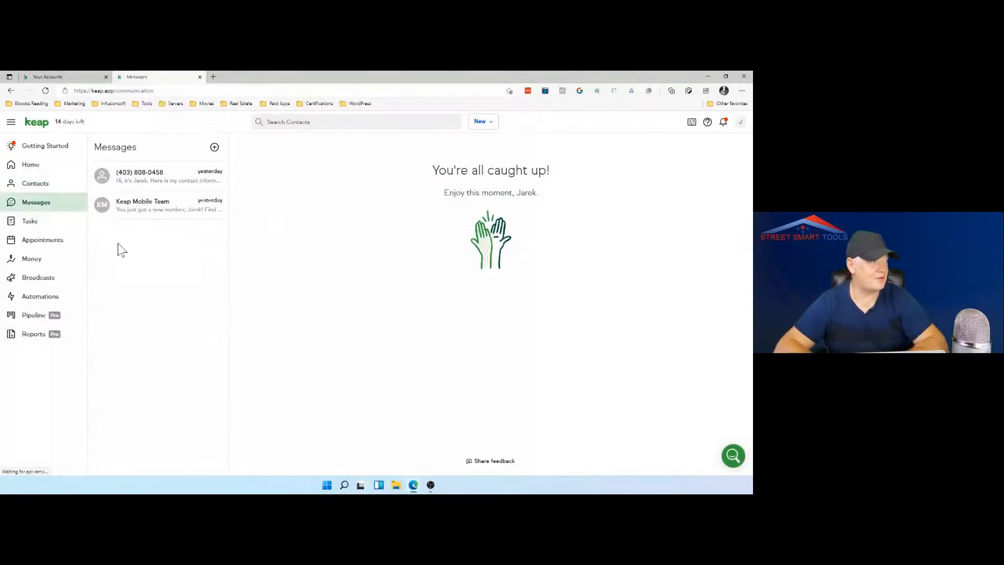
left_click(178, 191)
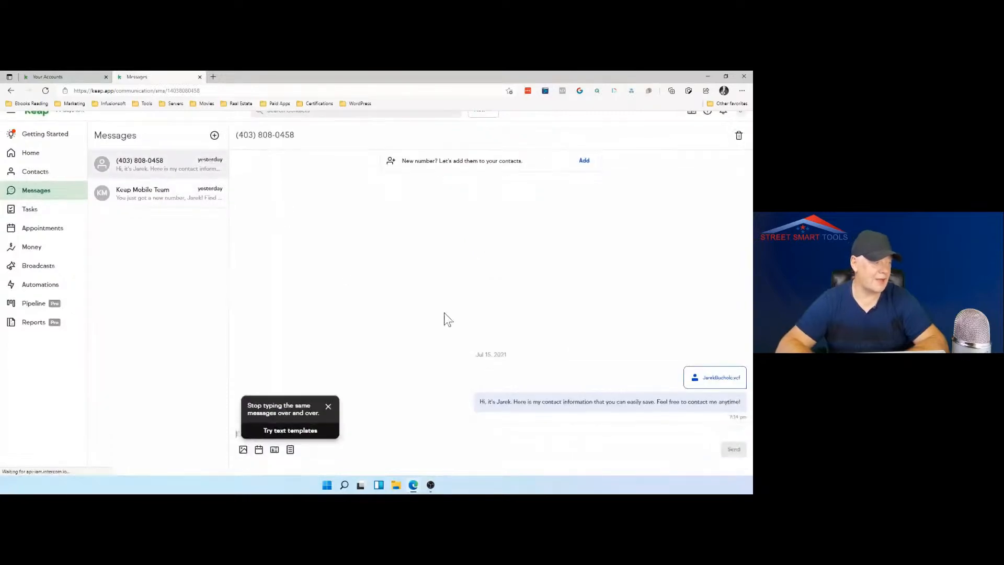
left_click(328, 419)
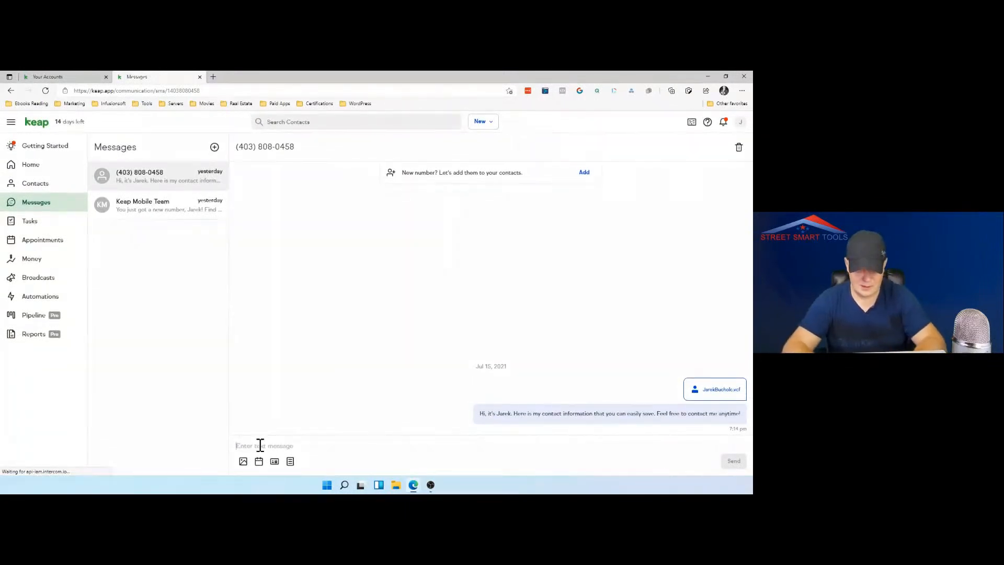
Draft the text message "Hello Mr. Investor" in the open conversation.
type("Hollo M")
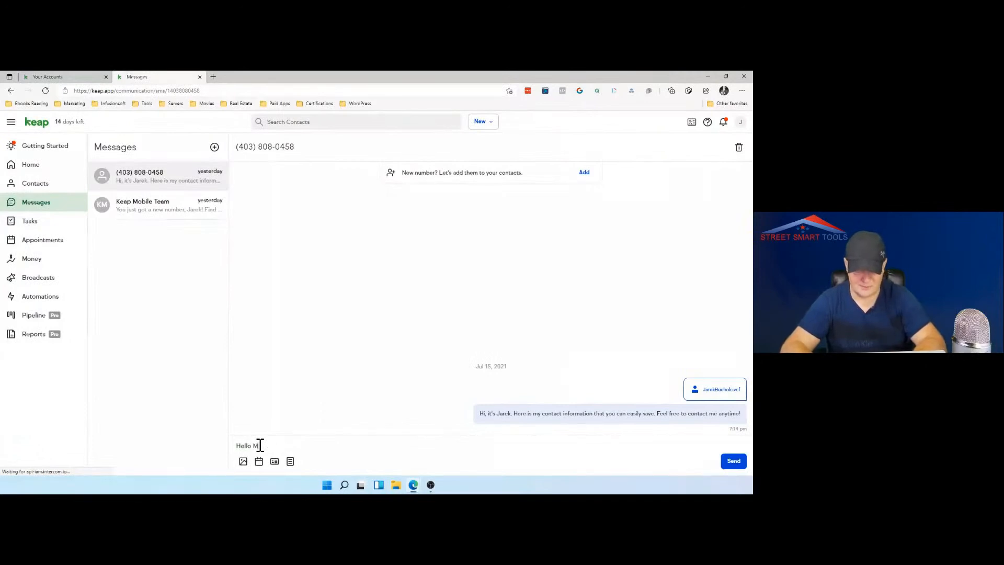
type("y Investor")
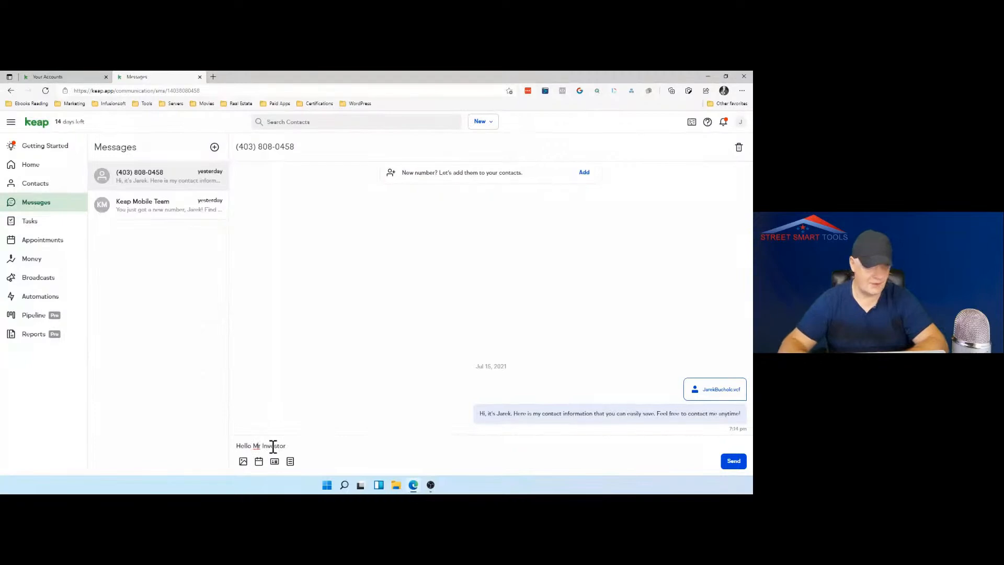
type(".")
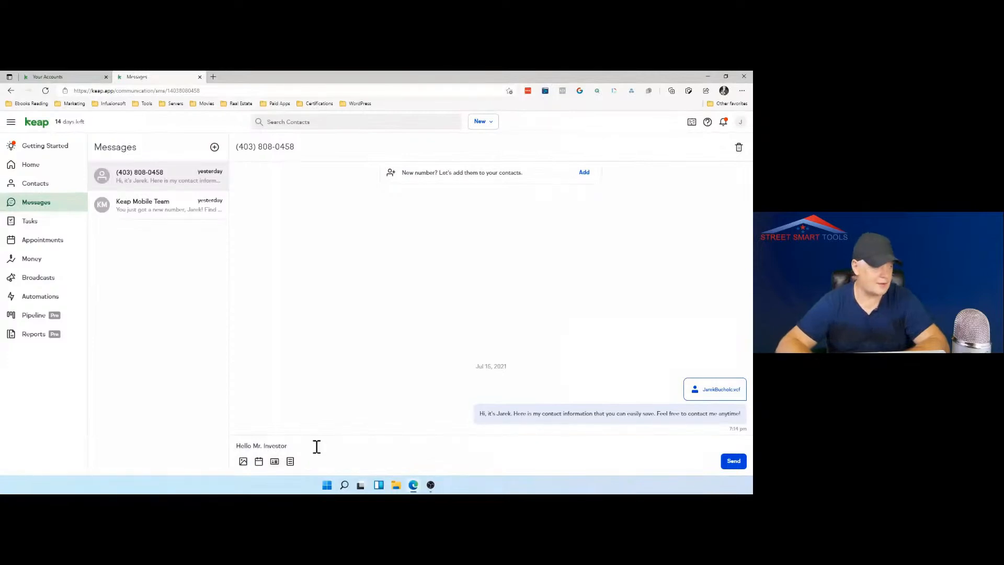
Create a new text template named "Follow Up after meeting with the Investor".
left_click(291, 463)
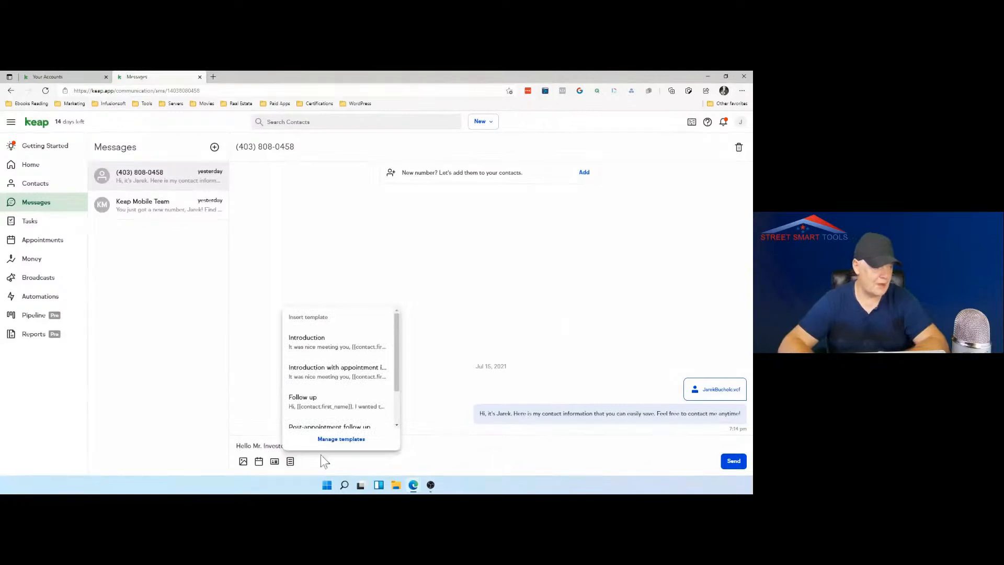
left_click(350, 442)
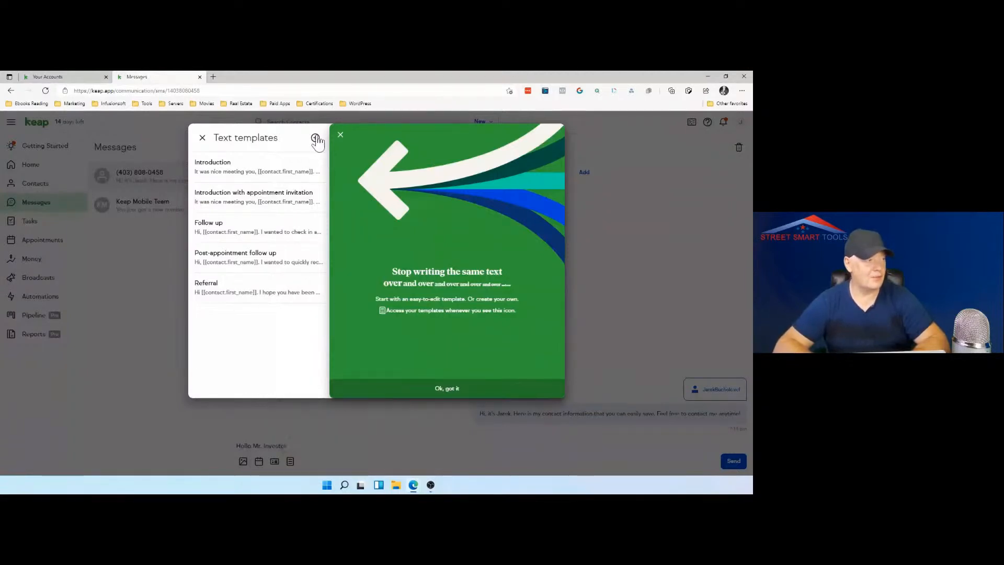
left_click(315, 138)
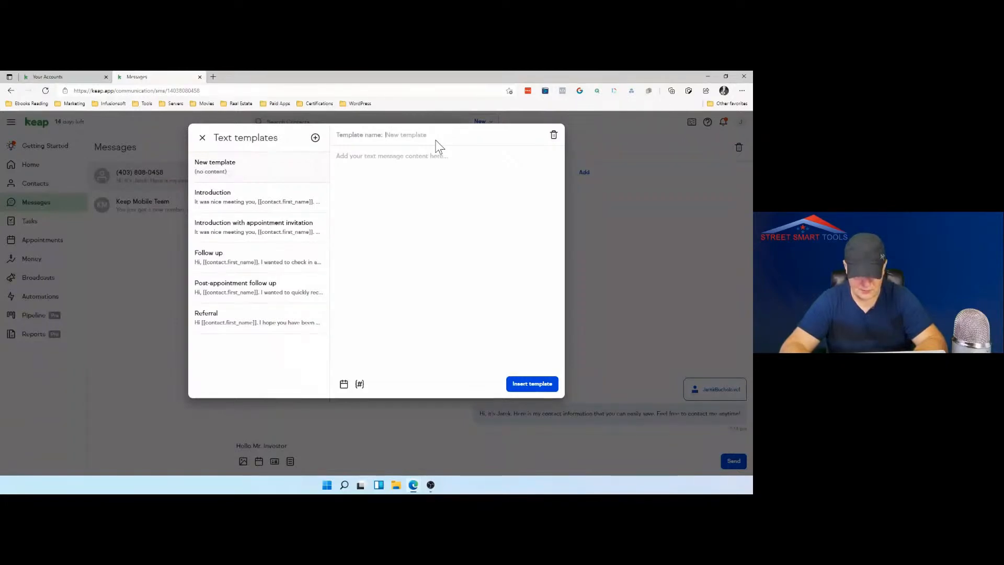
type("Follow U")
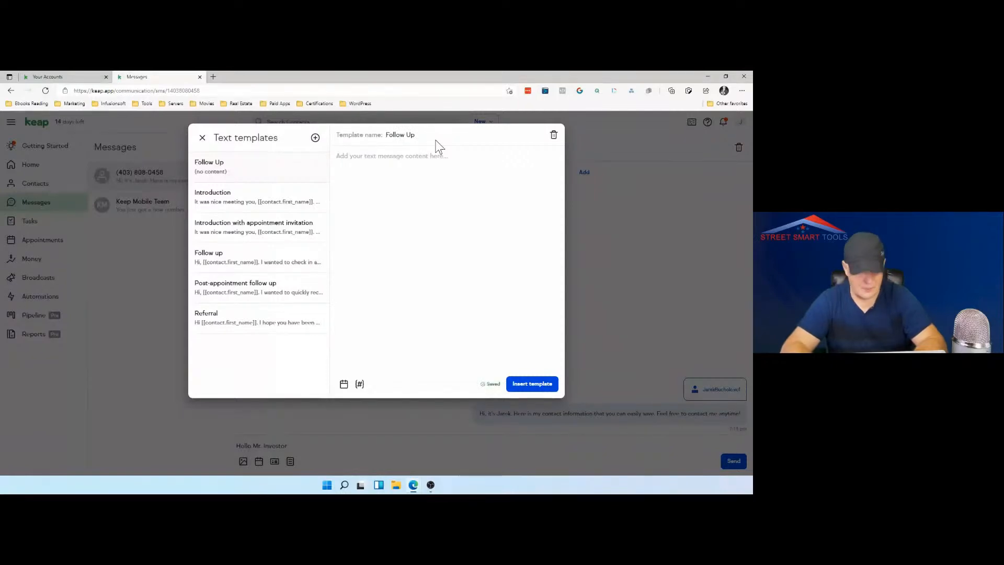
type("p")
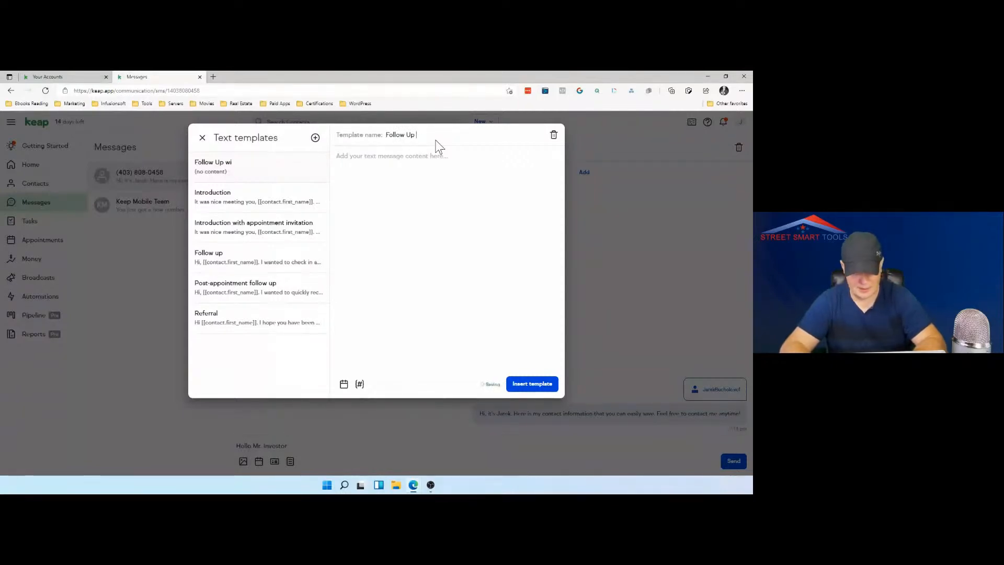
type(" Af")
key("BackSpace")
key("BackSpace")
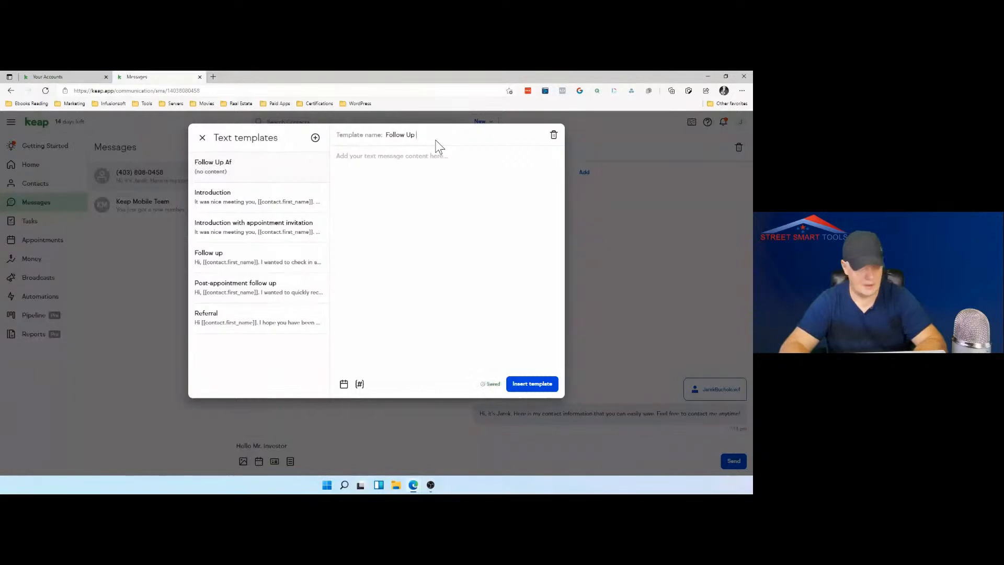
type("after mee")
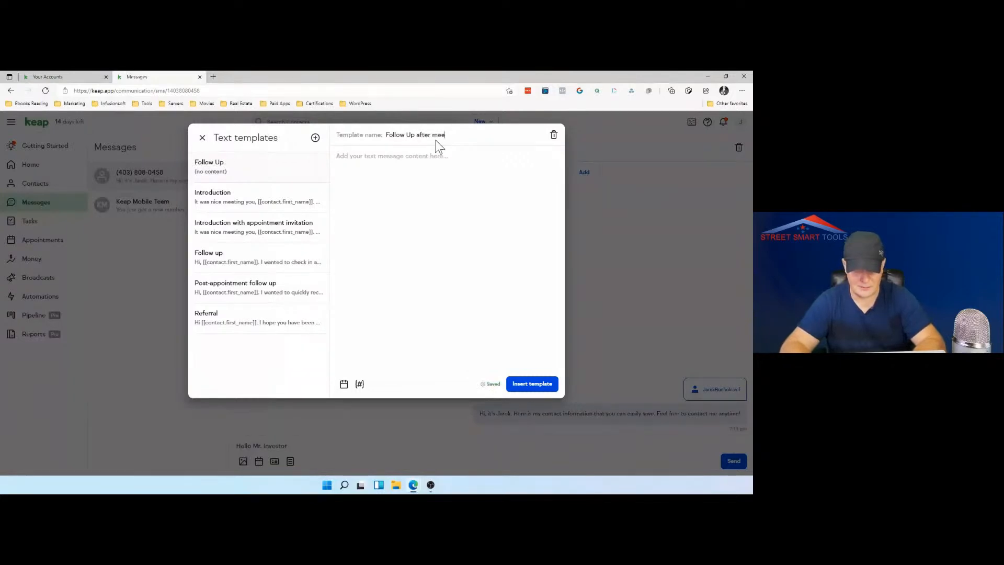
type("ting with the I")
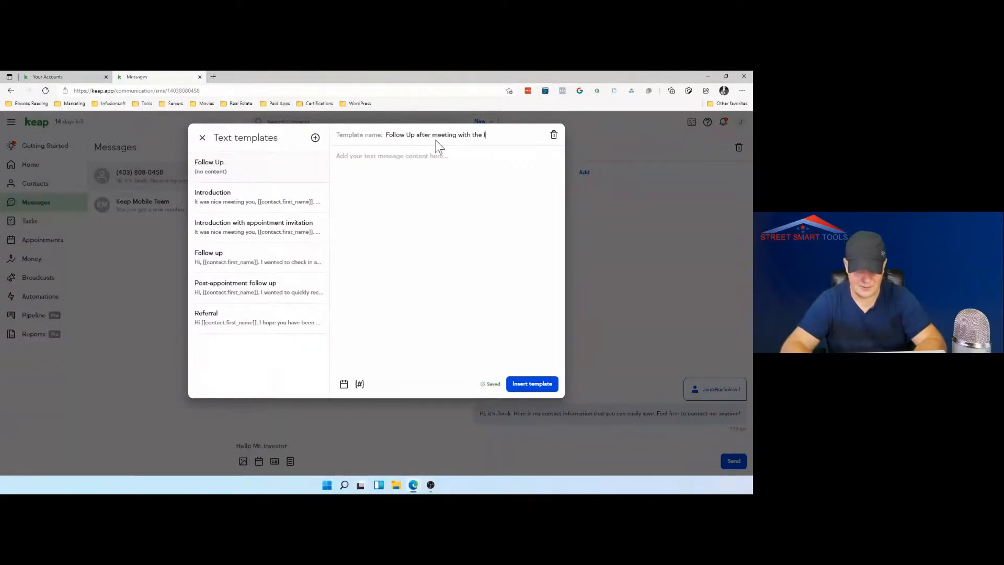
type("nvestor")
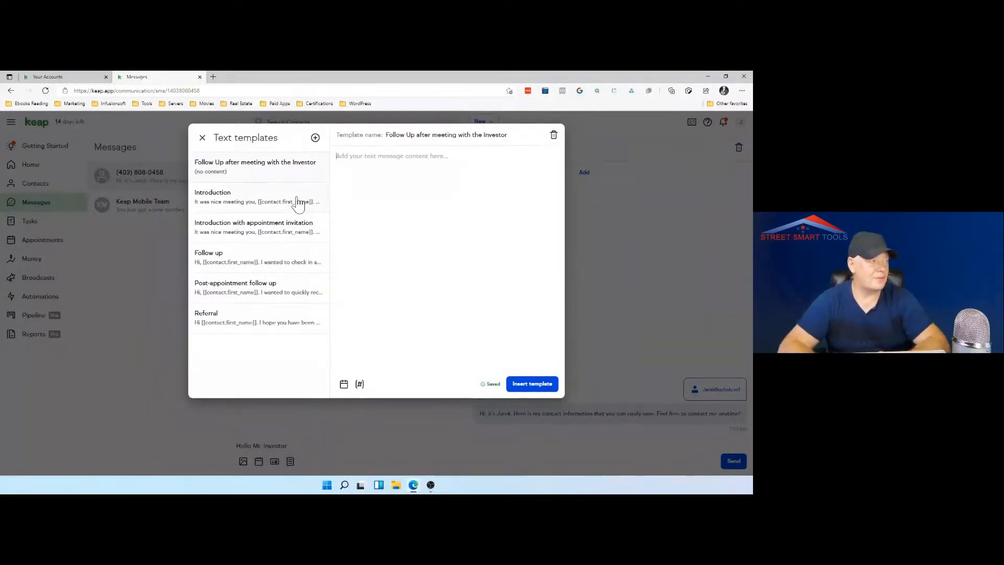
Look through the existing text templates and copy the full message of "Post-appointment follow up".
left_click(285, 236)
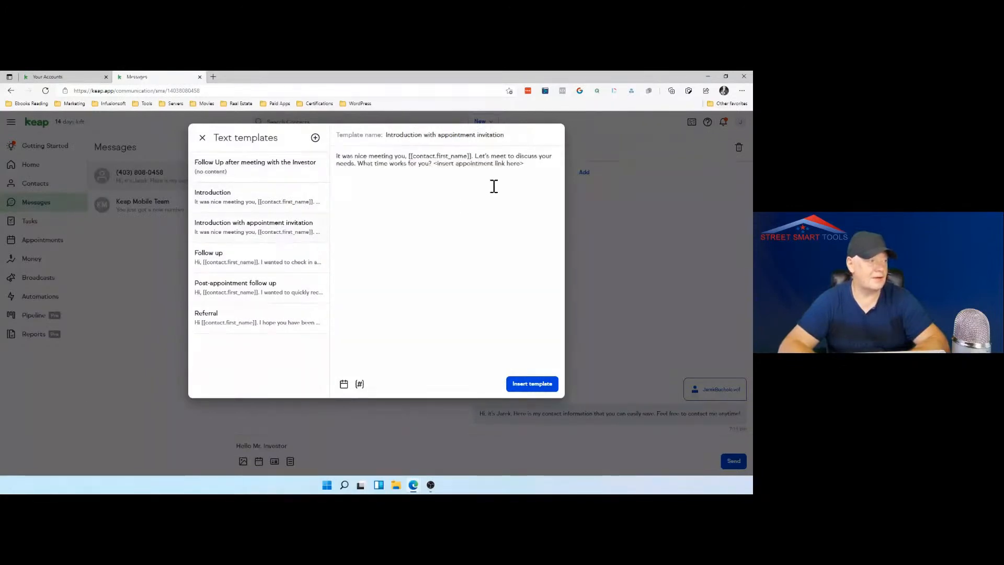
left_click(530, 163)
left_click(270, 271)
left_click(268, 293)
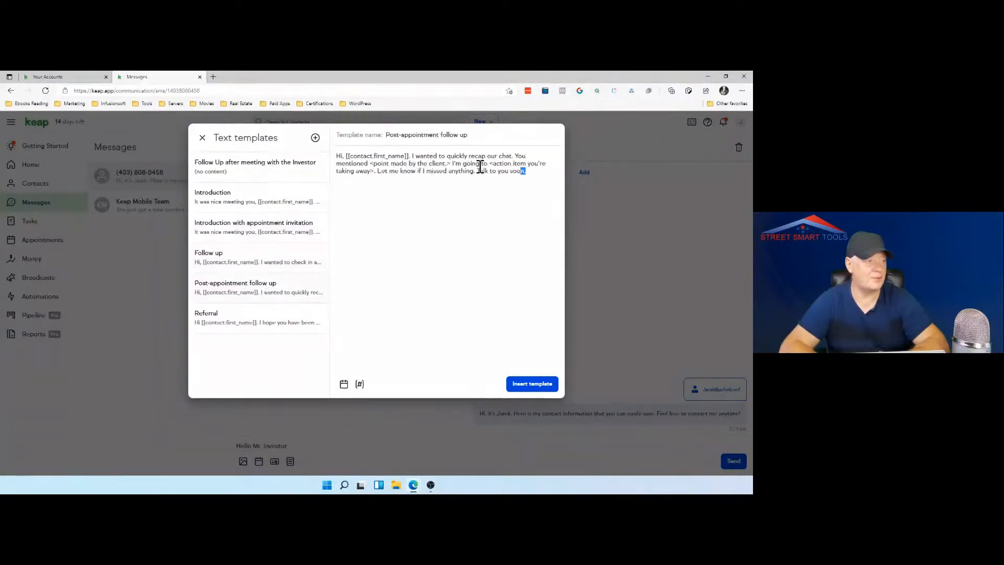
left_click_drag(526, 172, 336, 152)
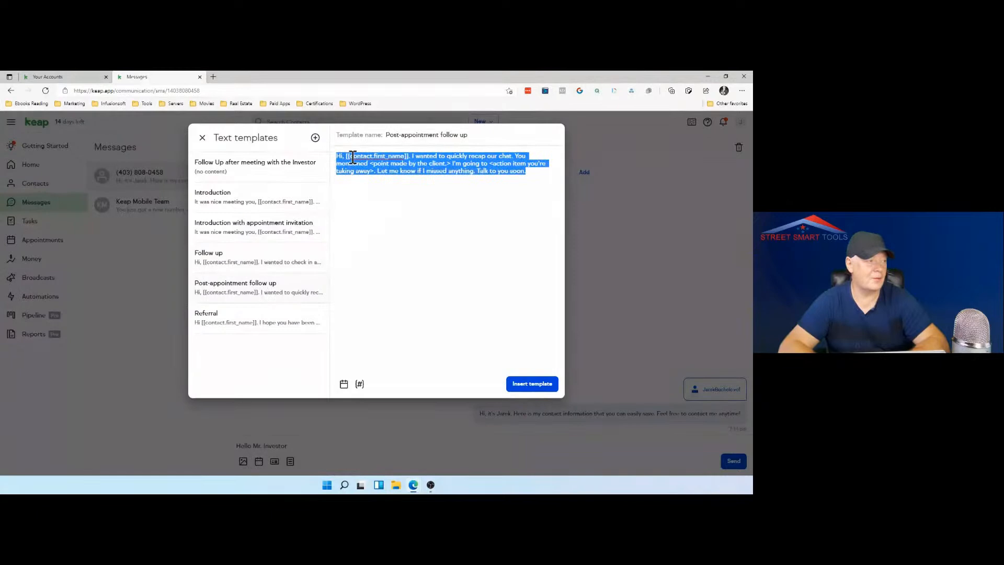
right_click(352, 157)
left_click(369, 190)
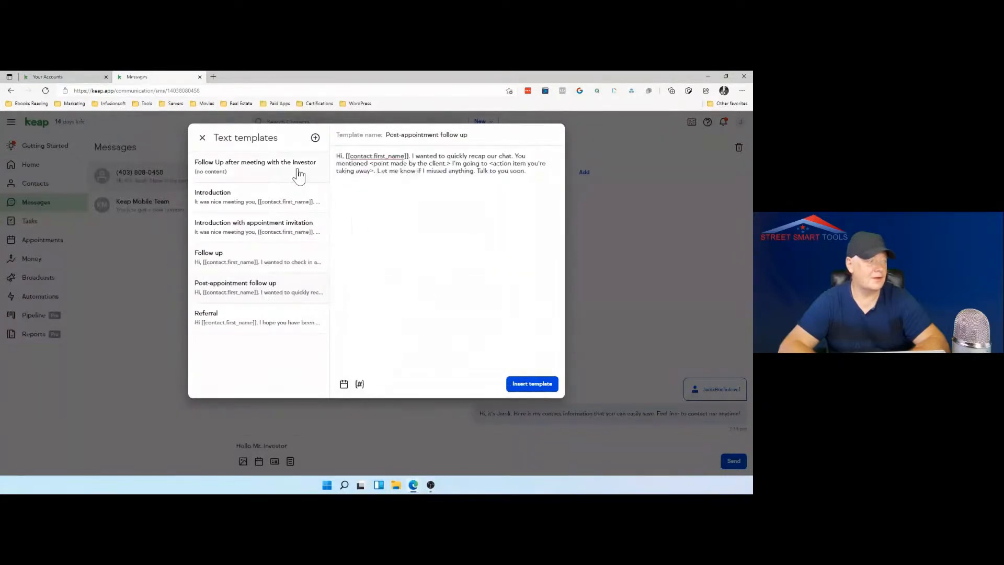
Paste the copied message into the "Follow Up after meeting with the Investor" template, keeping the comma after "Hi".
left_click(299, 166)
left_click(352, 164)
key("ctrl+v")
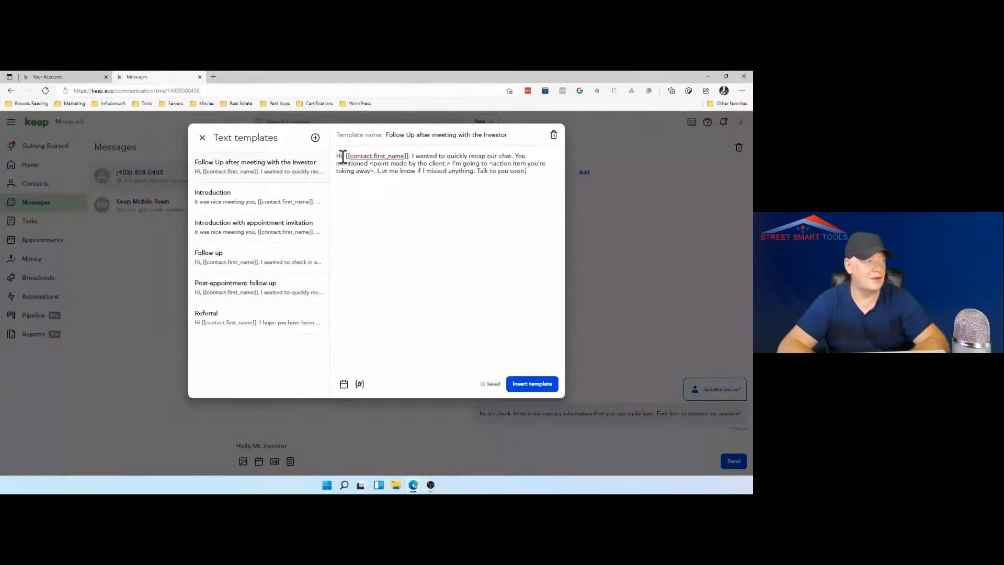
left_click(343, 157)
type(",")
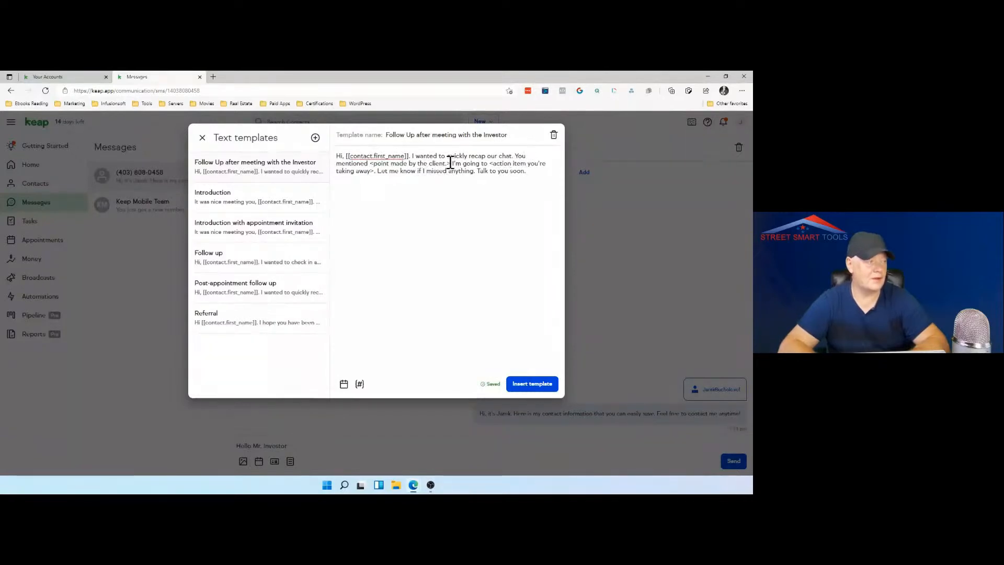
Delete the "You mentioned" sentence and replace the action-item placeholder with "ask you provide following documents".
left_click_drag(450, 163, 516, 157)
key("BackSpace")
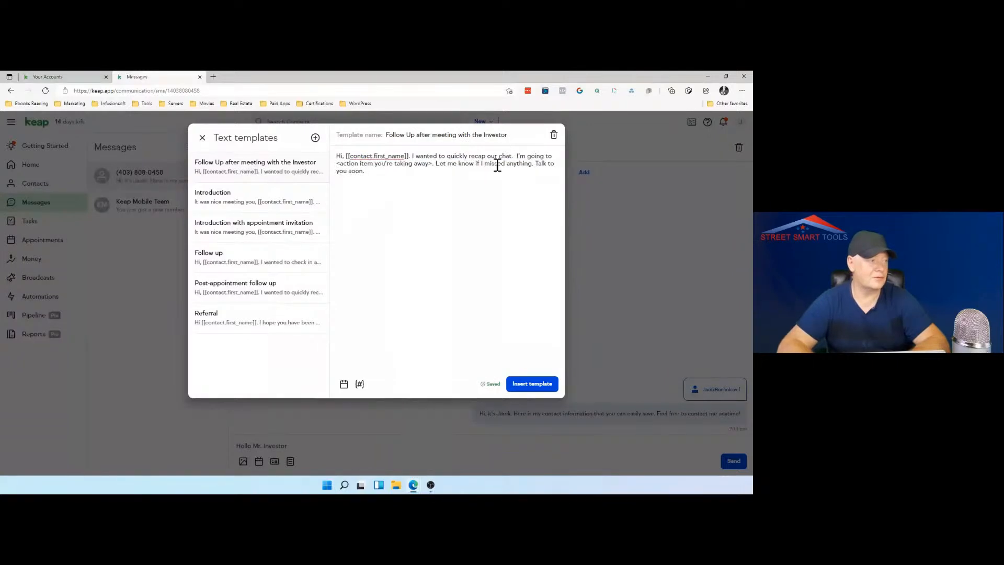
left_click_drag(432, 164, 336, 165)
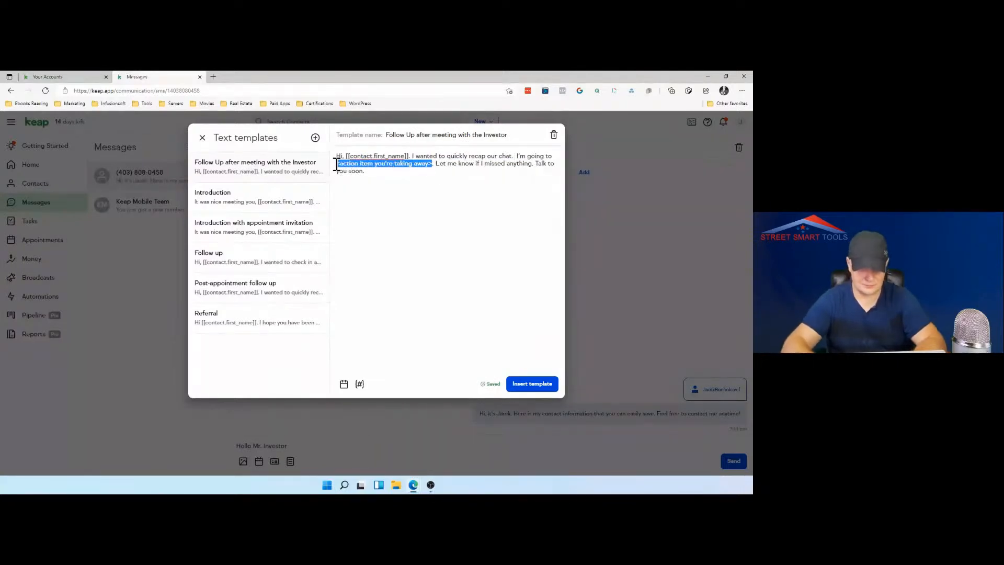
type("ask y")
type("ou provide")
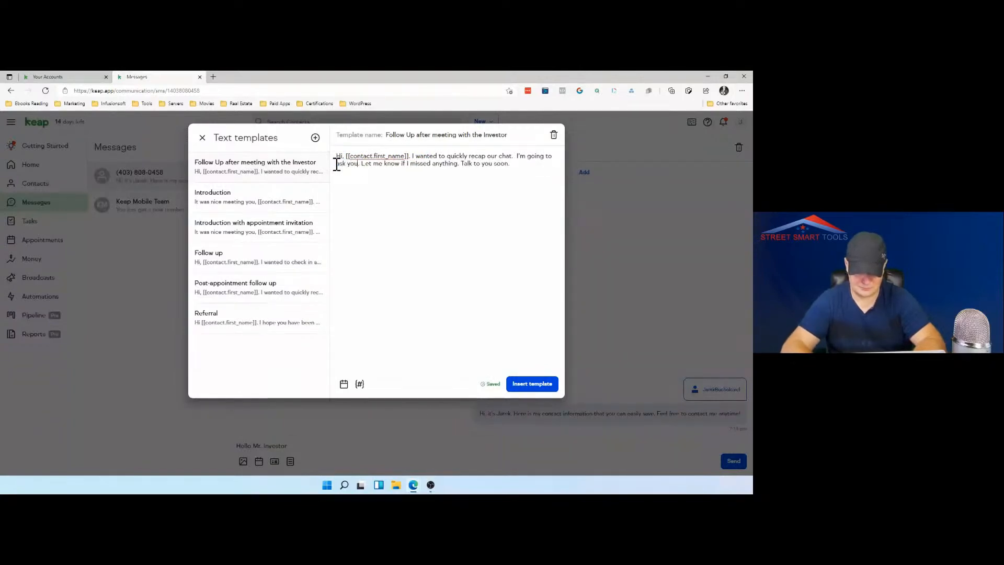
type(" following")
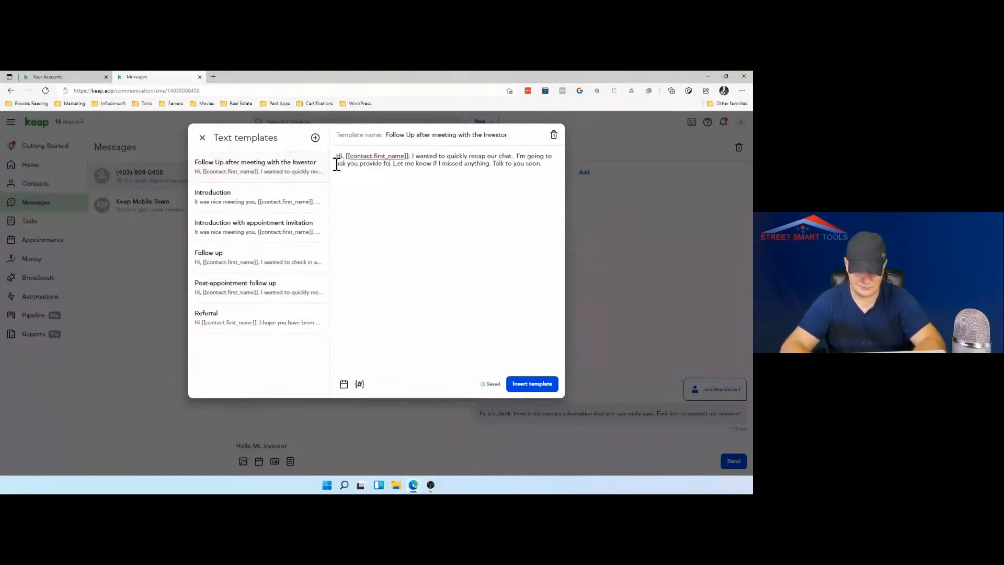
type(" docuemnts")
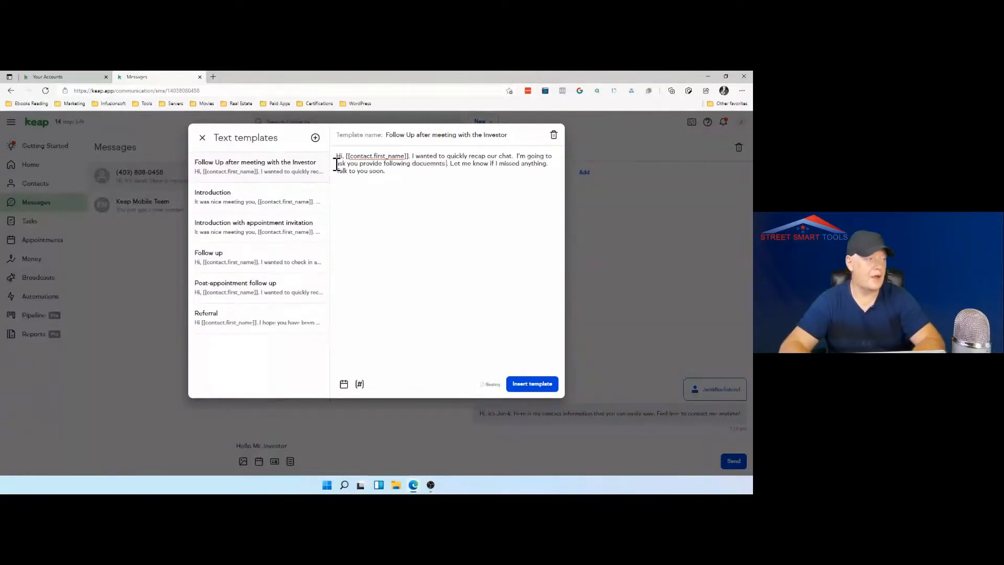
Correct the spelling of "documents" in the template message.
key("BackSpace")
key("BackSpace")
key("BackSpace")
key("BackSpace")
type("ents")
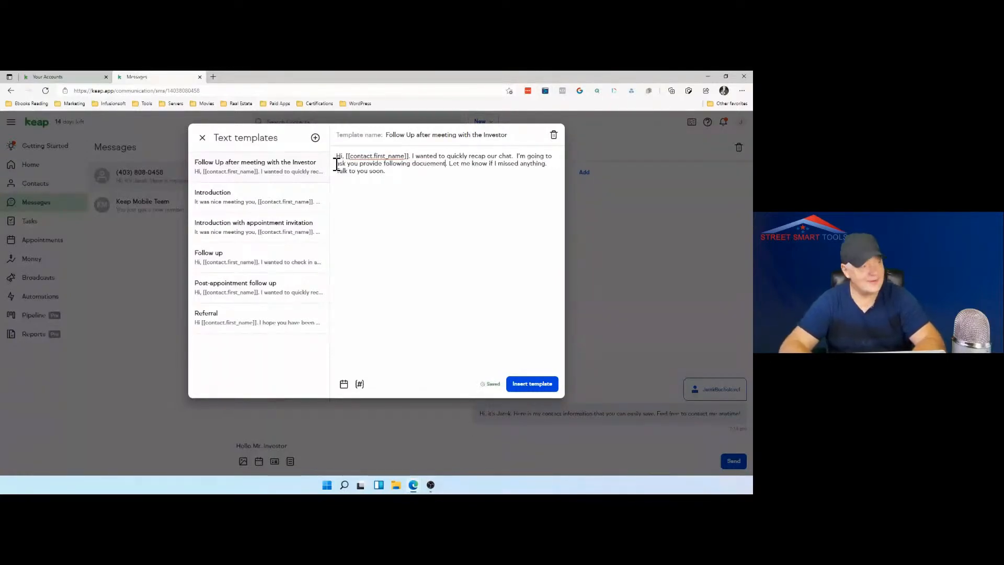
key("BackSpace")
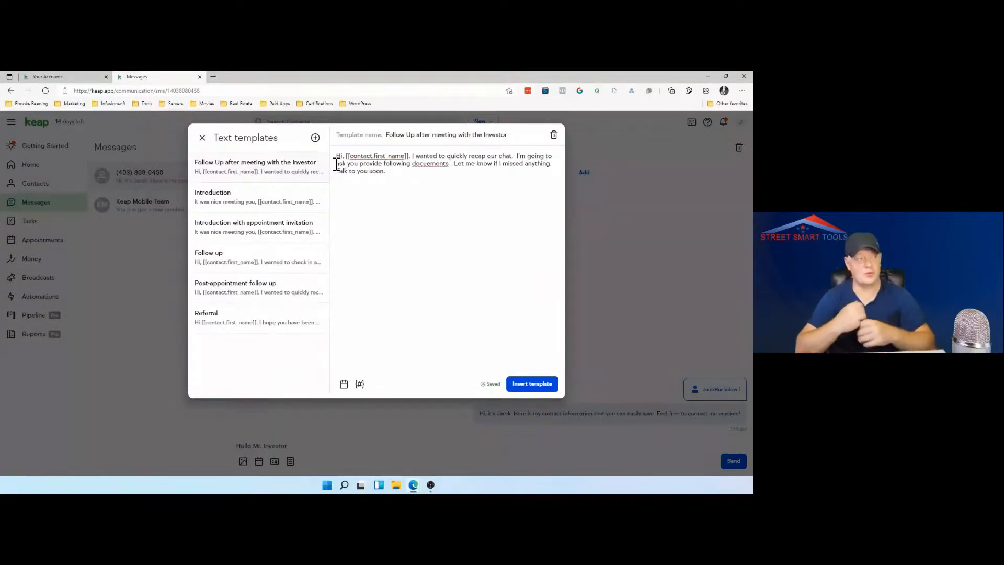
right_click(422, 165)
left_click(444, 176)
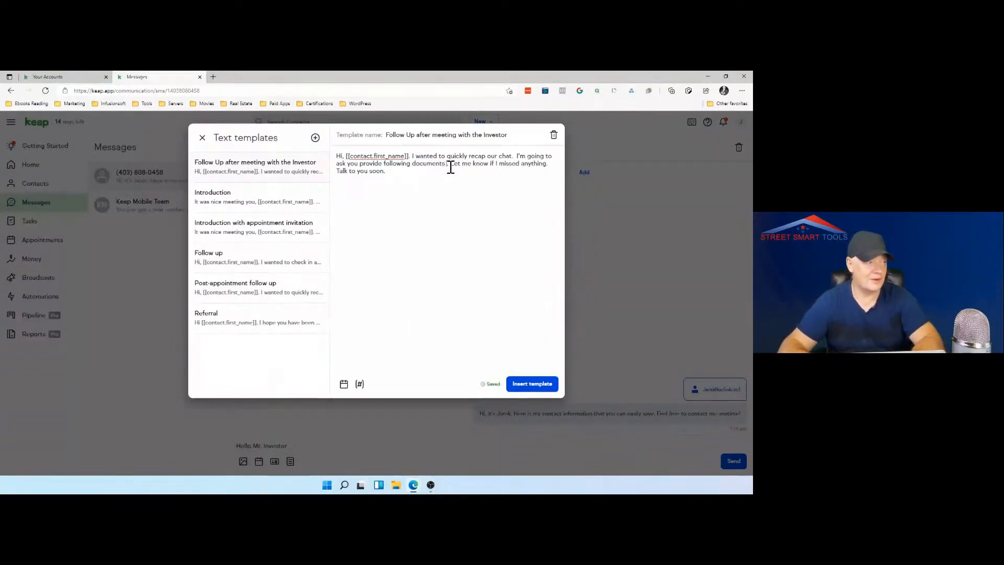
End the request sentence at "documents" without a period and list "1) T4" and "2) Commitment letter" on separate lines below it.
key("BackSpace")
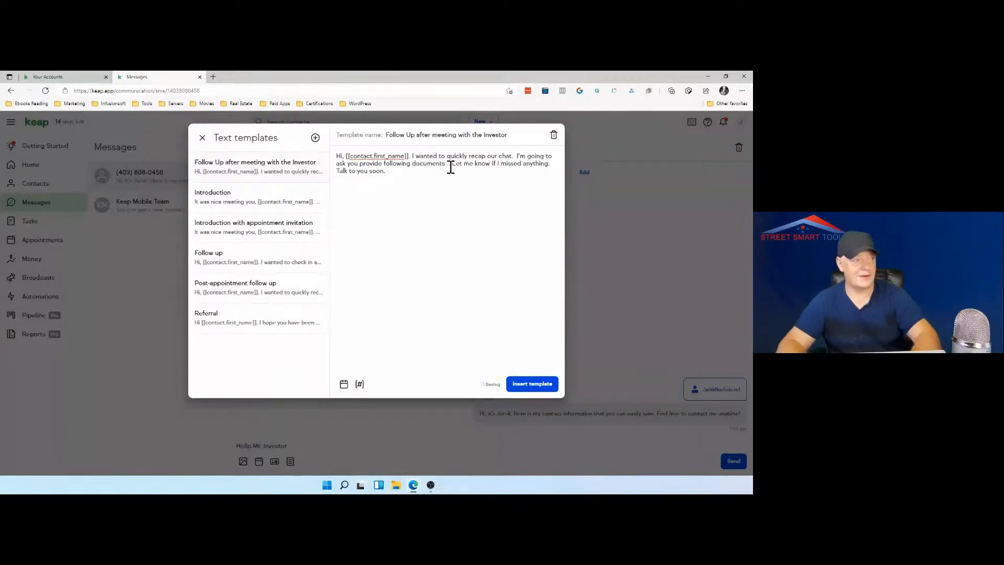
type(":")
key("BackSpace")
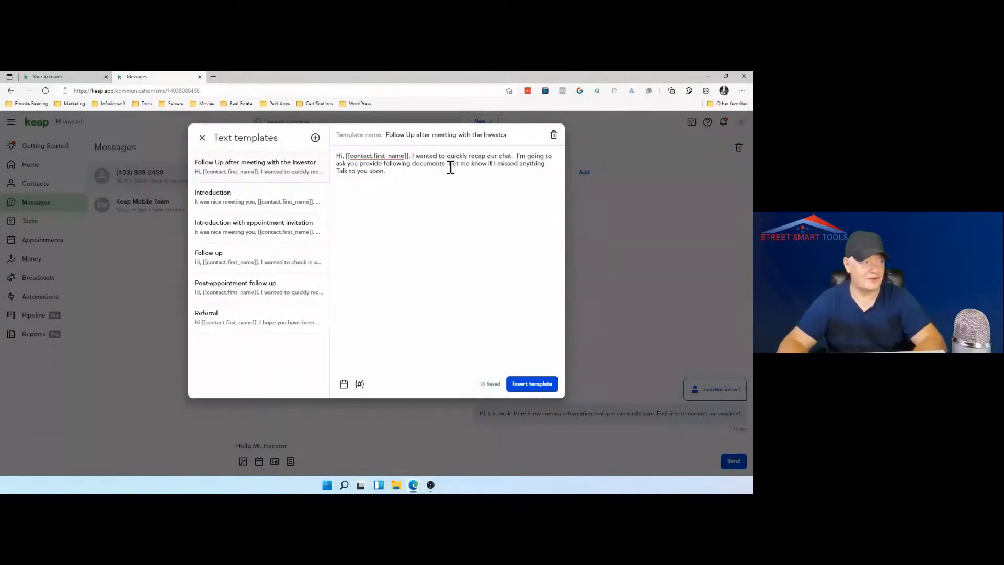
key("Return")
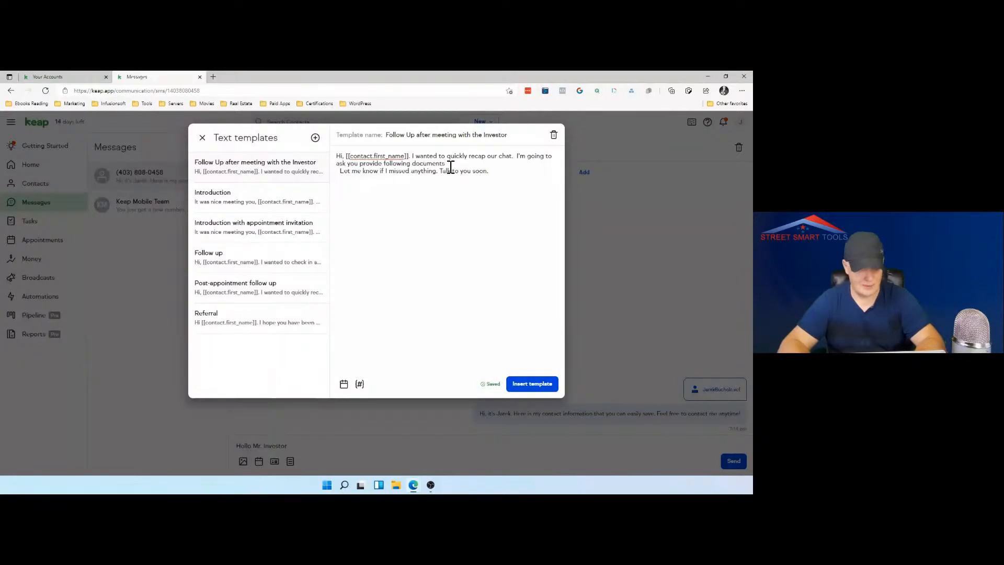
type("1) T ")
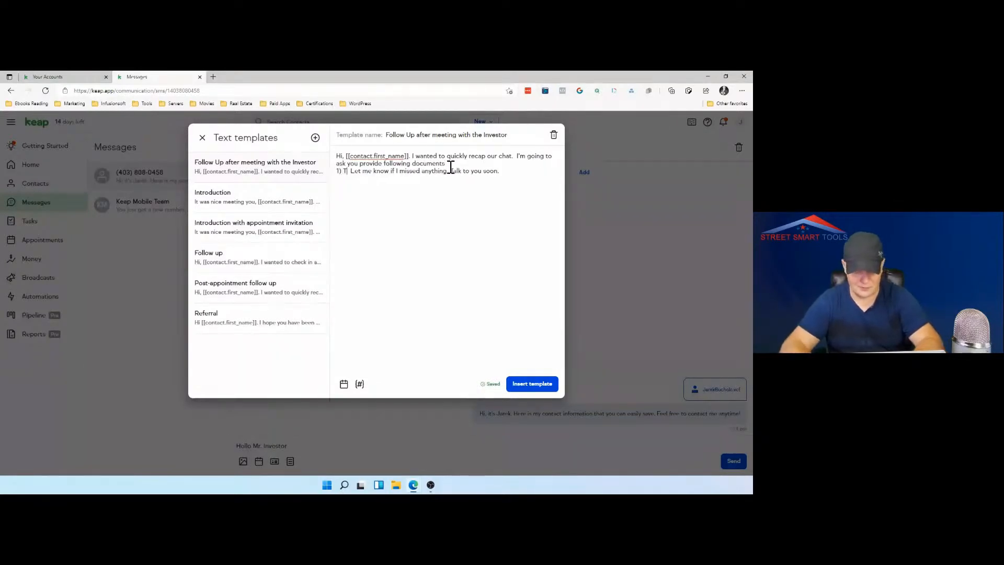
type("4")
key("Return")
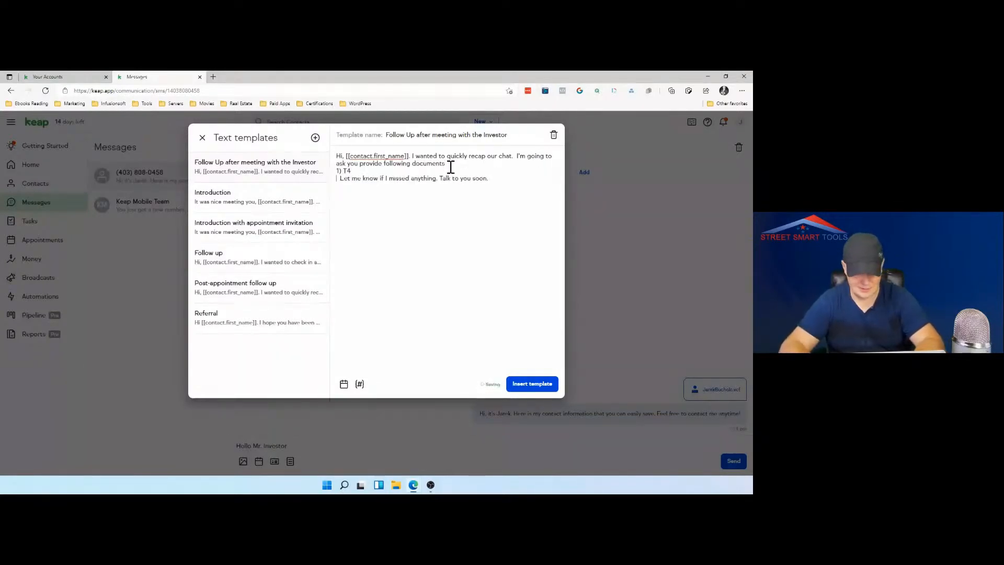
type("2)  ")
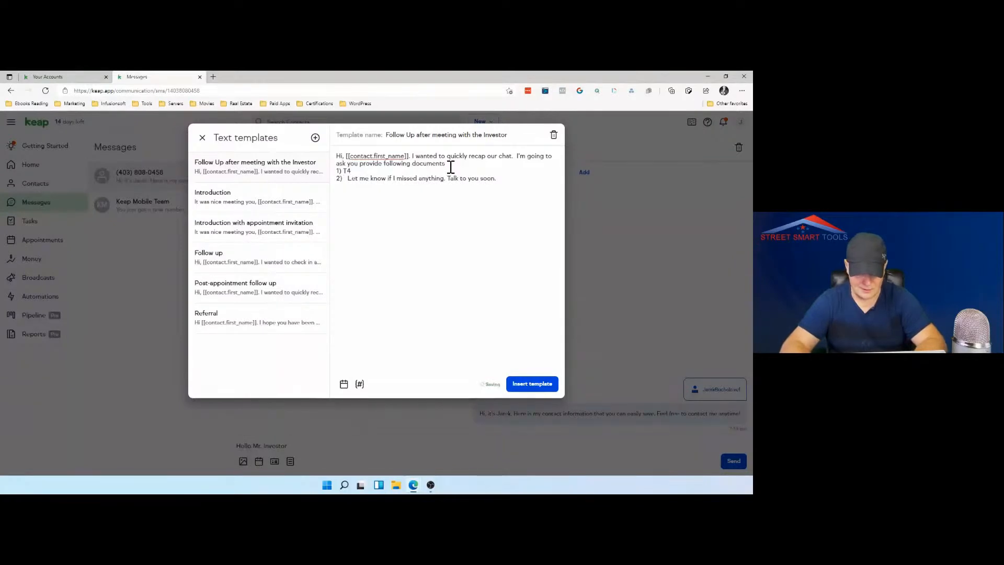
type("Commit")
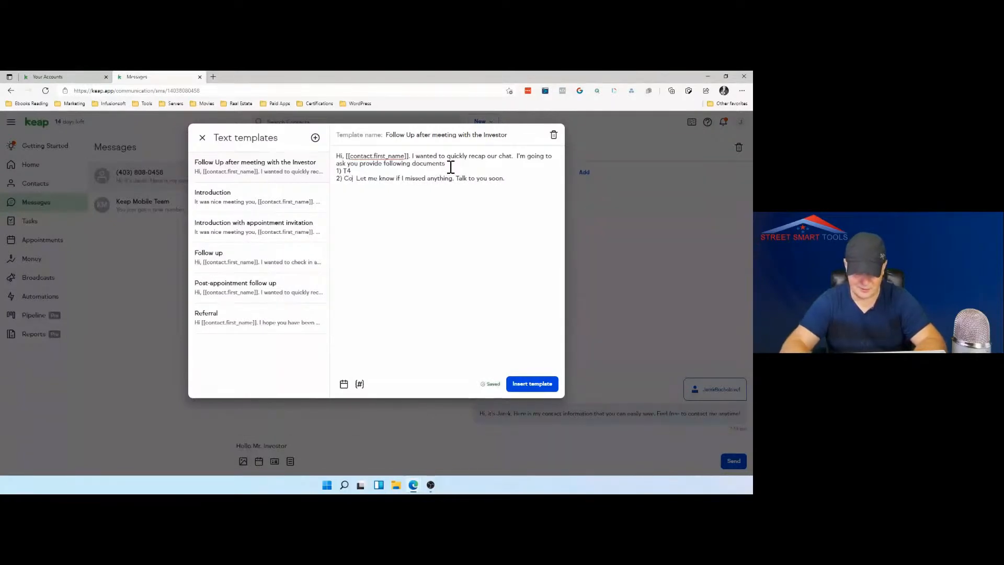
type("ment letter")
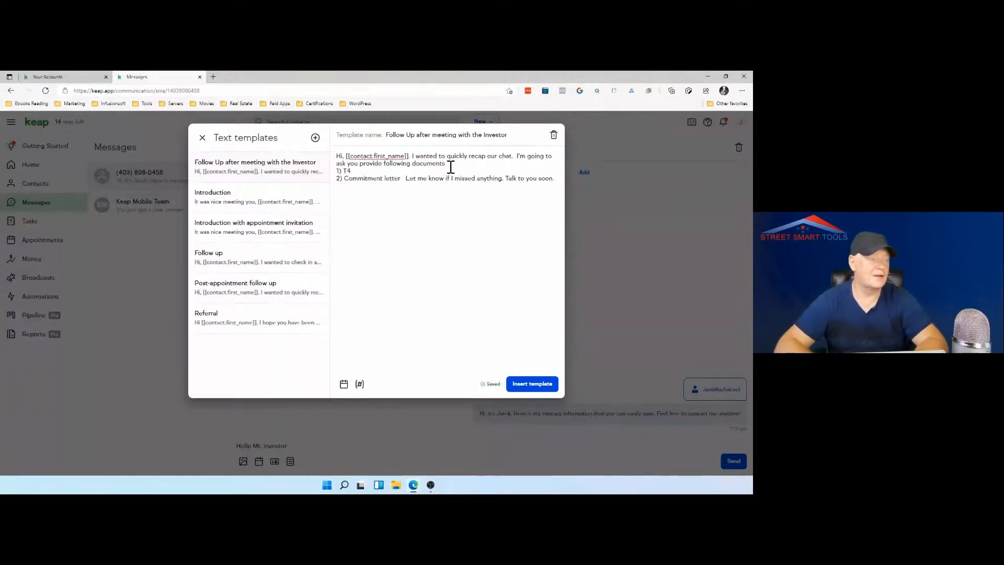
Insert the follow-up template into the text conversation and add the line "Want to talk again" at the end.
left_click(531, 385)
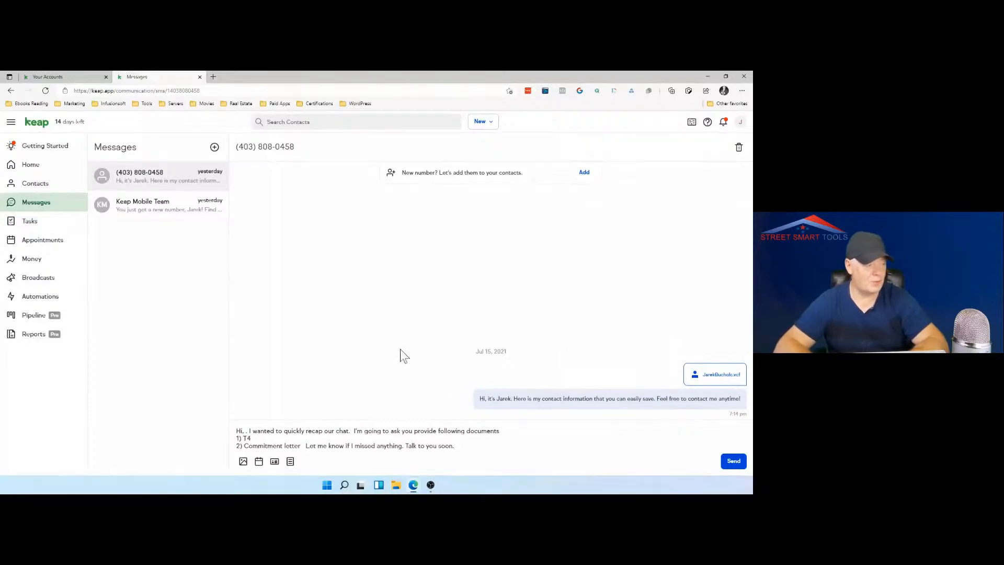
scroll(419, 380, "down", 2)
scroll(419, 379, "up", 2)
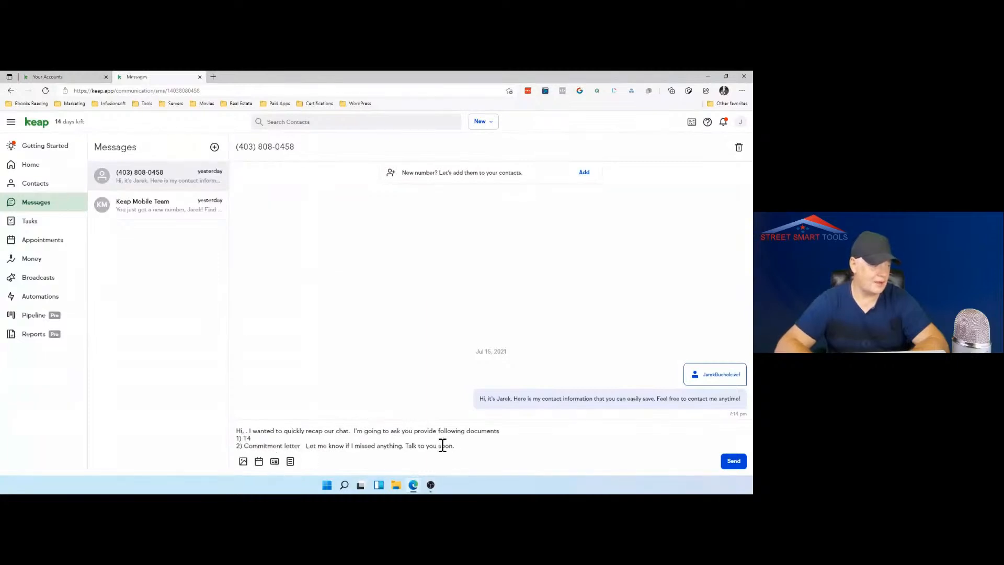
key("Return")
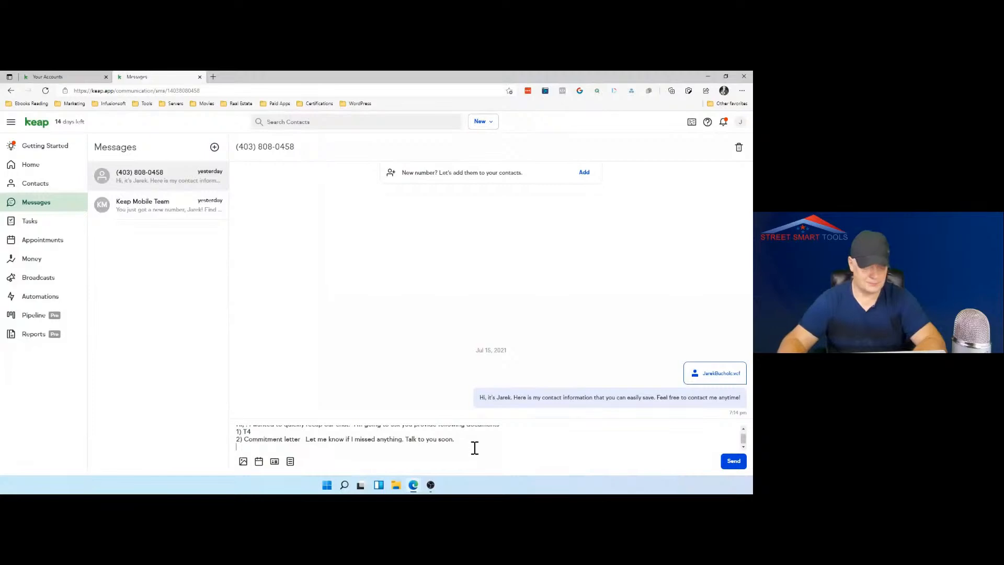
type("Wa")
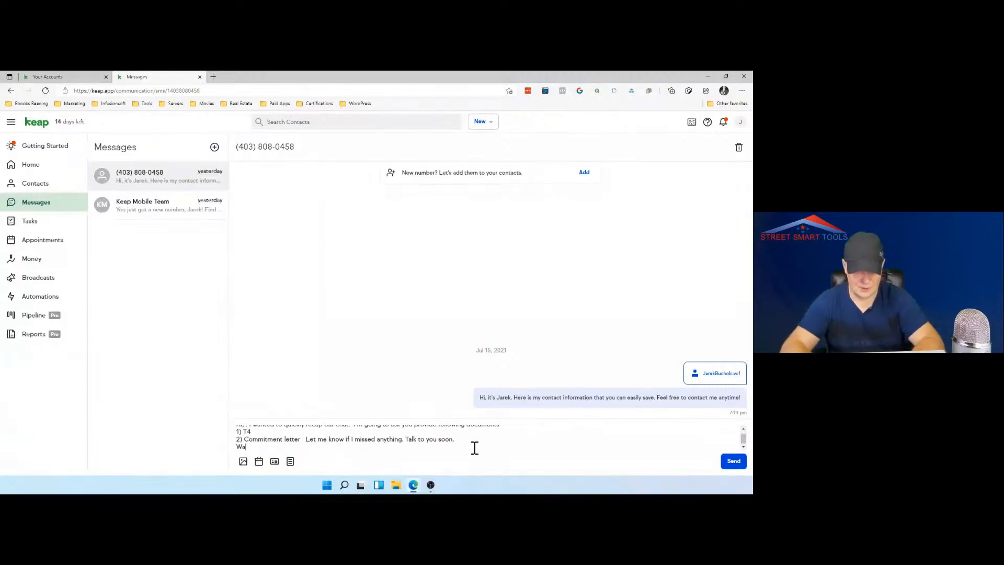
type("nt to talk again")
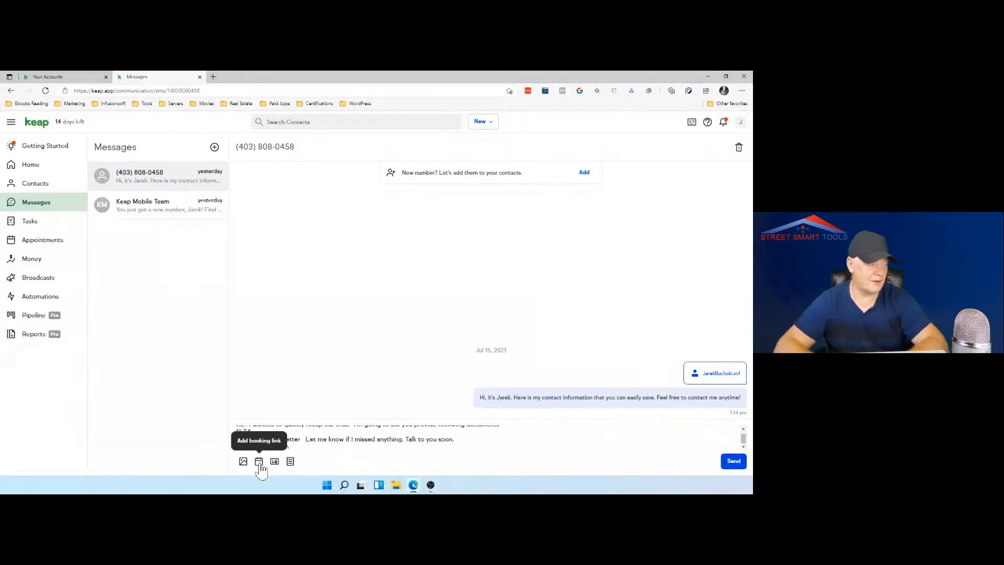
Append the 30-minute consultation booking link to the text message and send it.
left_click(259, 463)
left_click(289, 446)
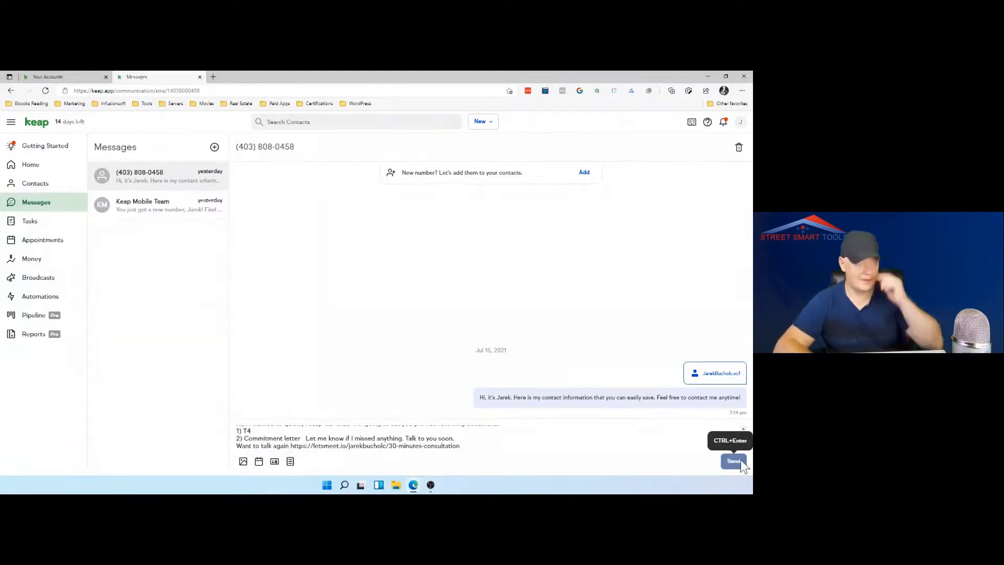
left_click(743, 464)
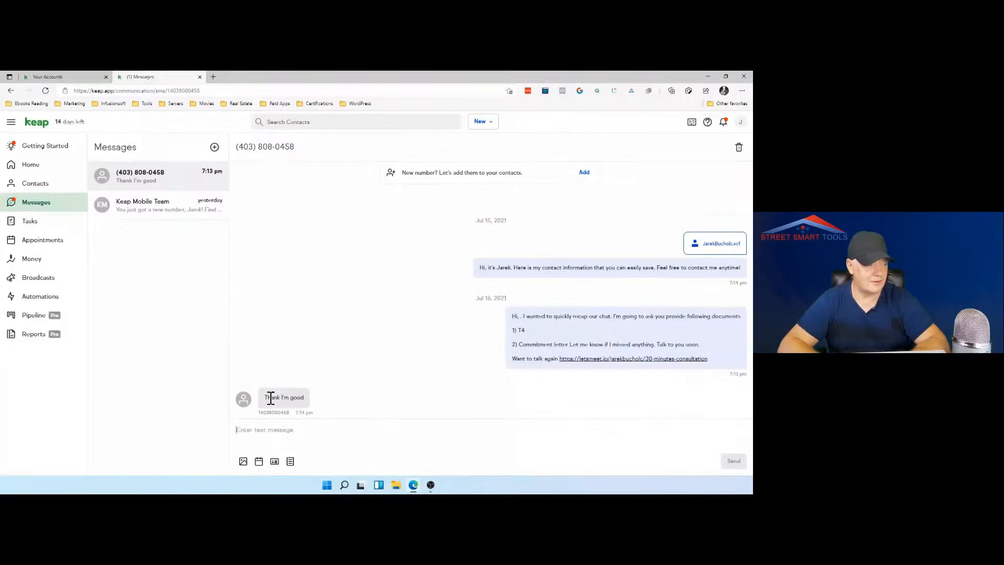
Read the reply in the conversation and review the activity in the matching contact's record.
left_click_drag(265, 398, 310, 397)
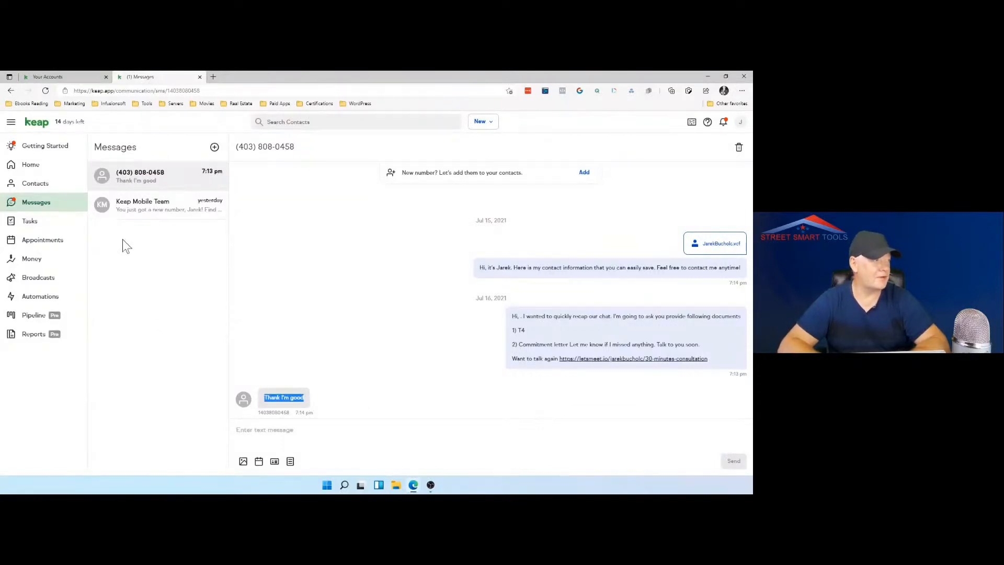
left_click(57, 190)
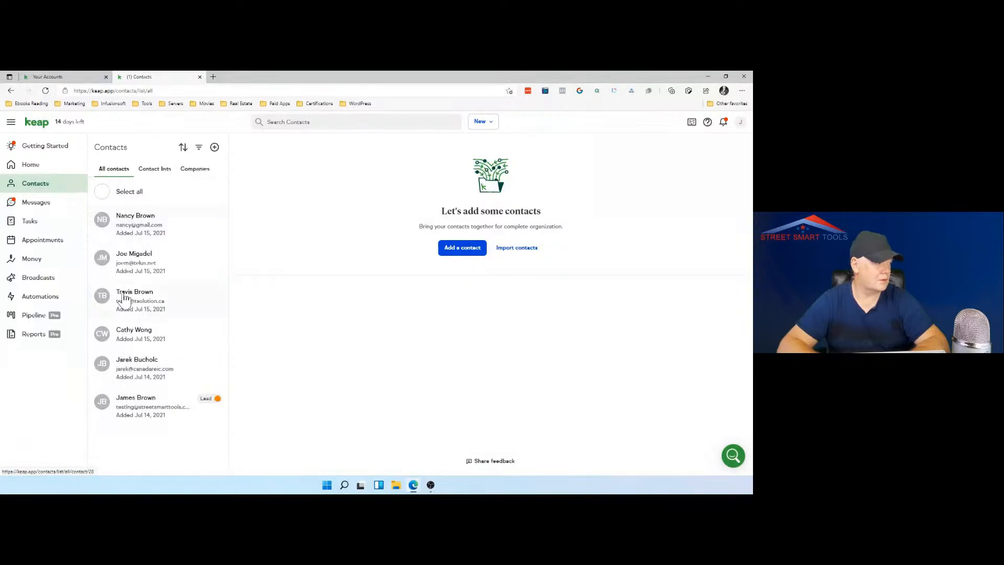
left_click(160, 369)
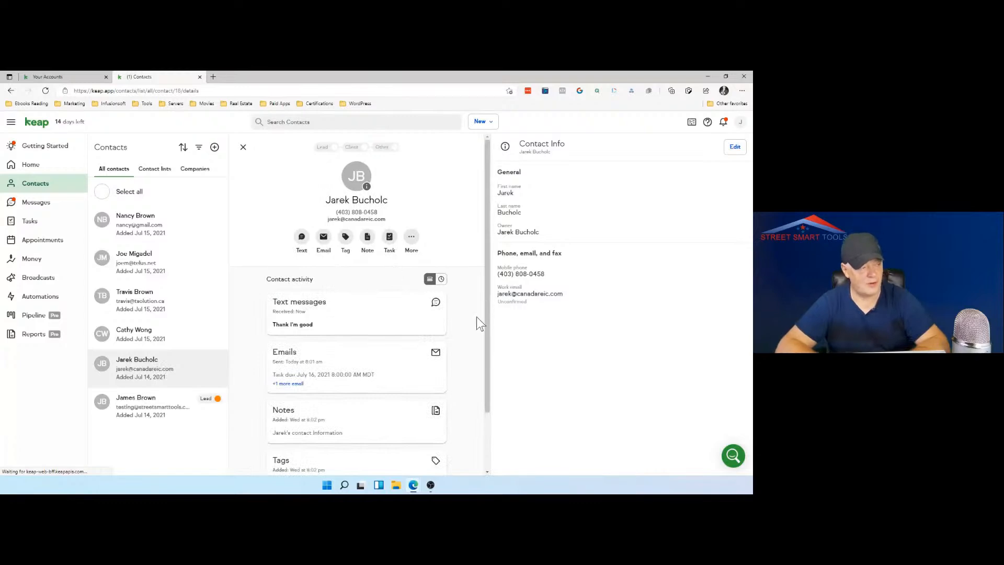
scroll(476, 315, "down", 2)
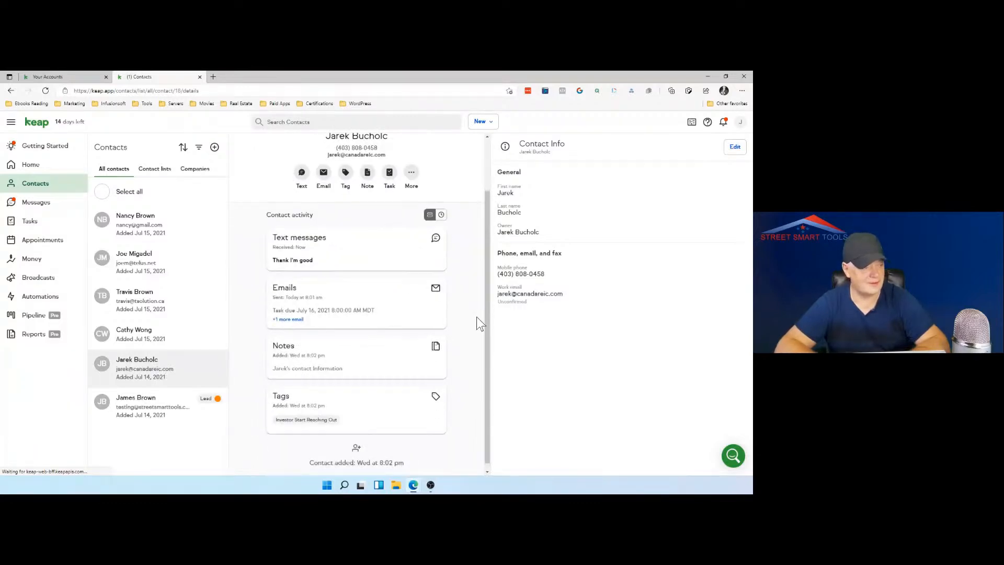
scroll(477, 317, "up", 1)
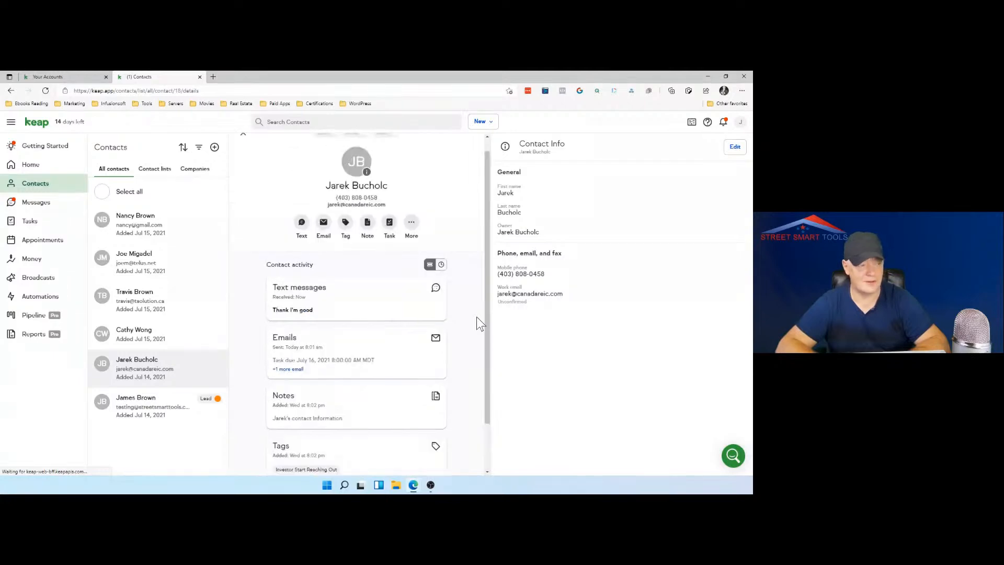
scroll(477, 317, "up", 1)
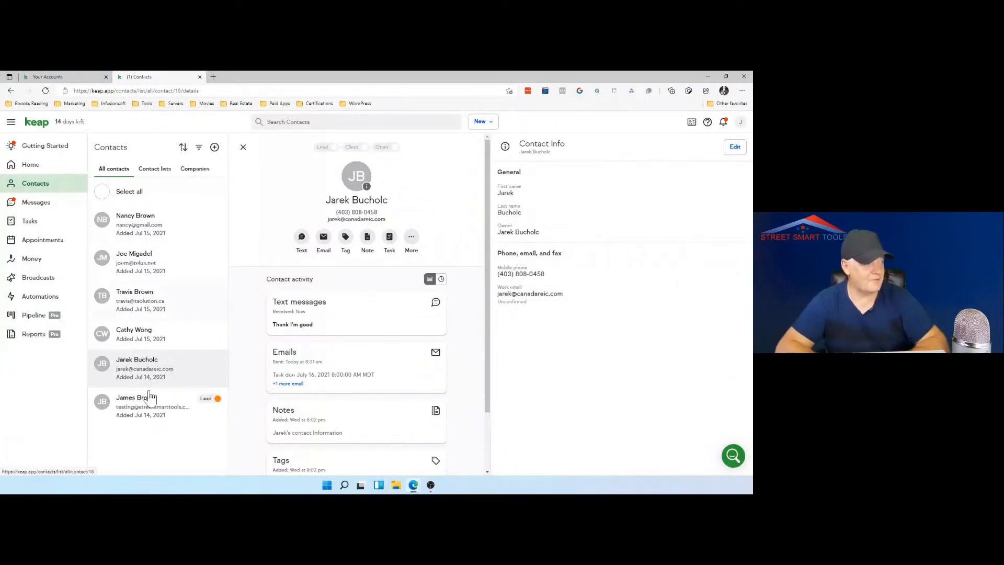
Create a new Easy Automation.
left_click(40, 320)
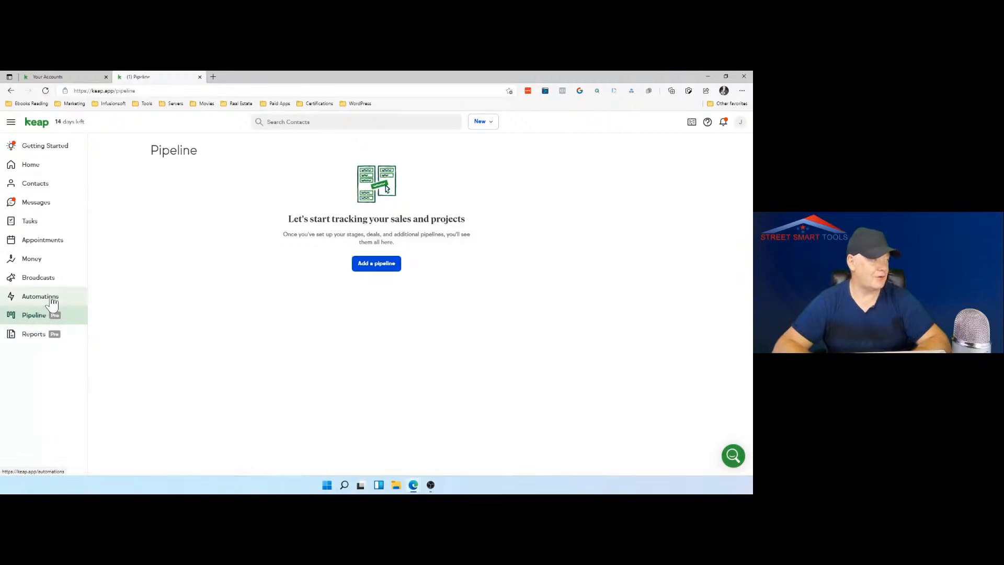
left_click(53, 303)
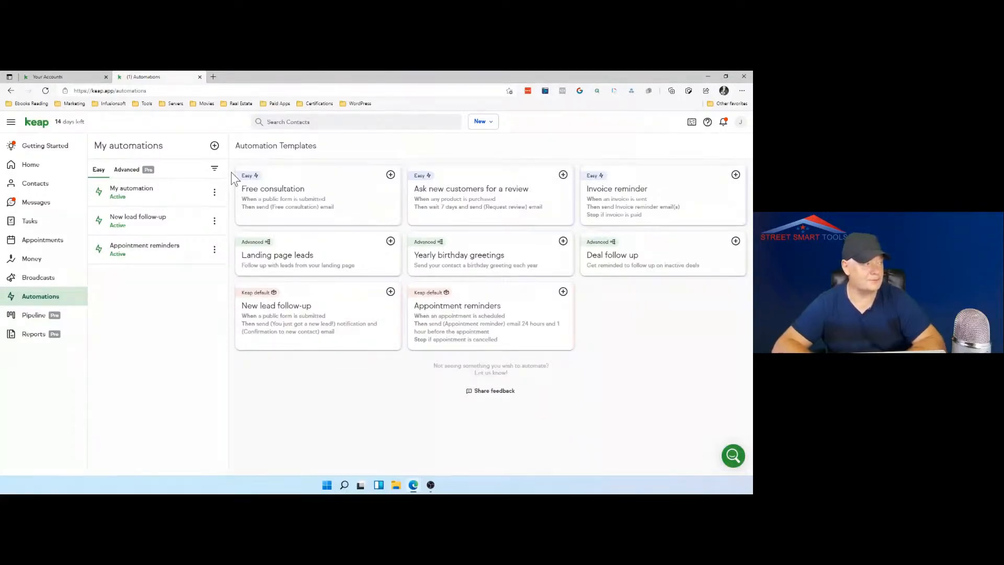
left_click(215, 146)
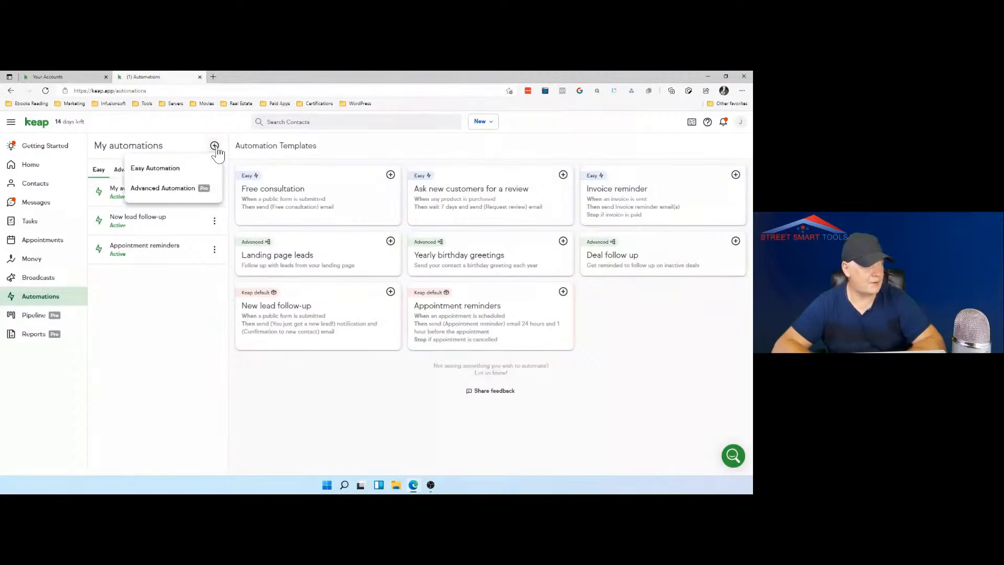
left_click(181, 169)
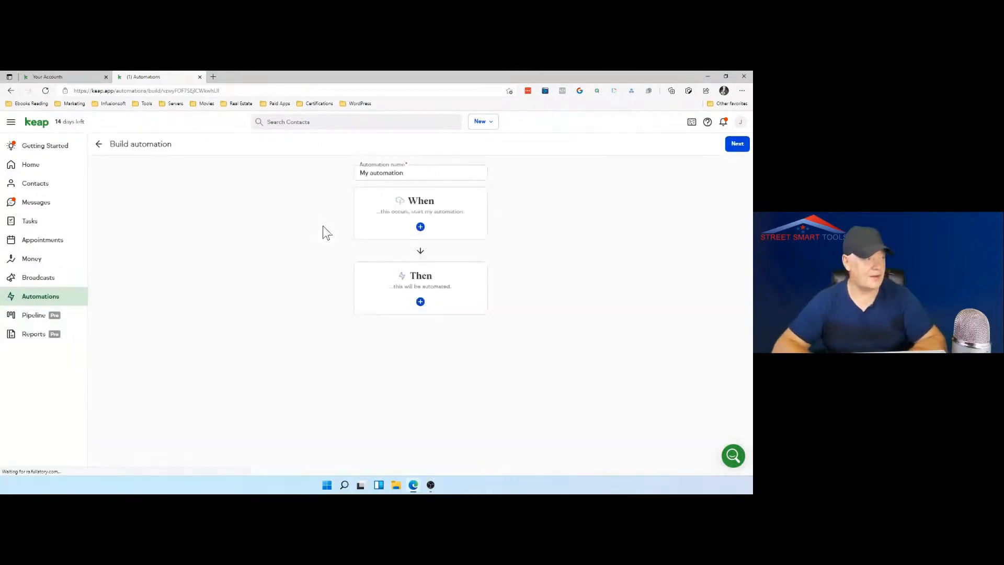
Set the automation's When trigger to any appointment being scheduled, for any user.
triple_click(407, 173)
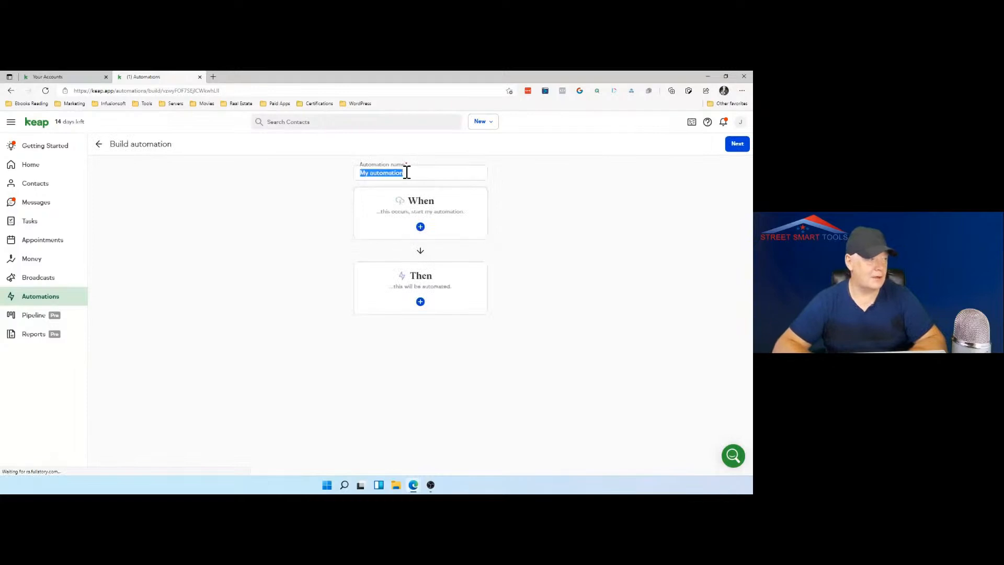
left_click(420, 228)
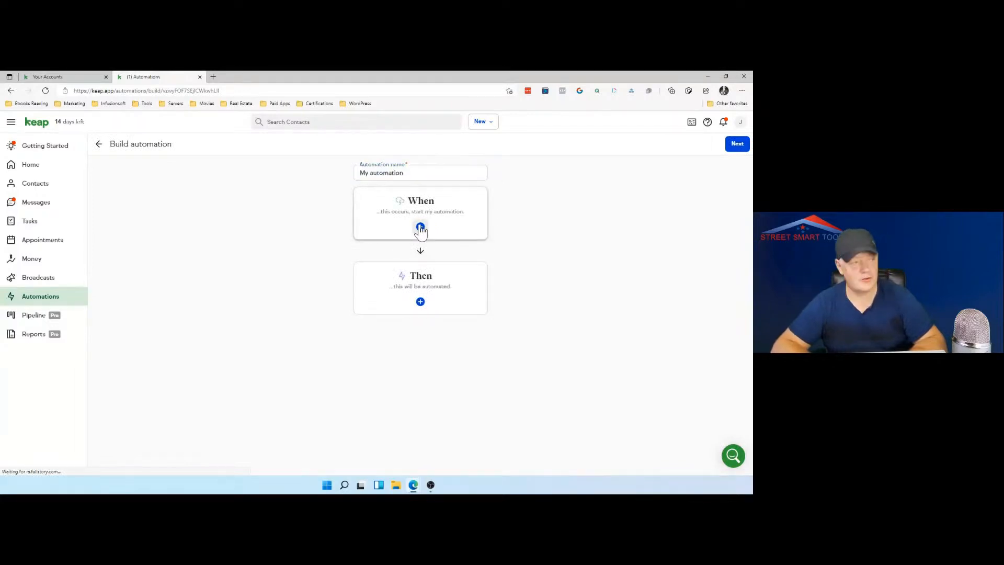
left_click(421, 228)
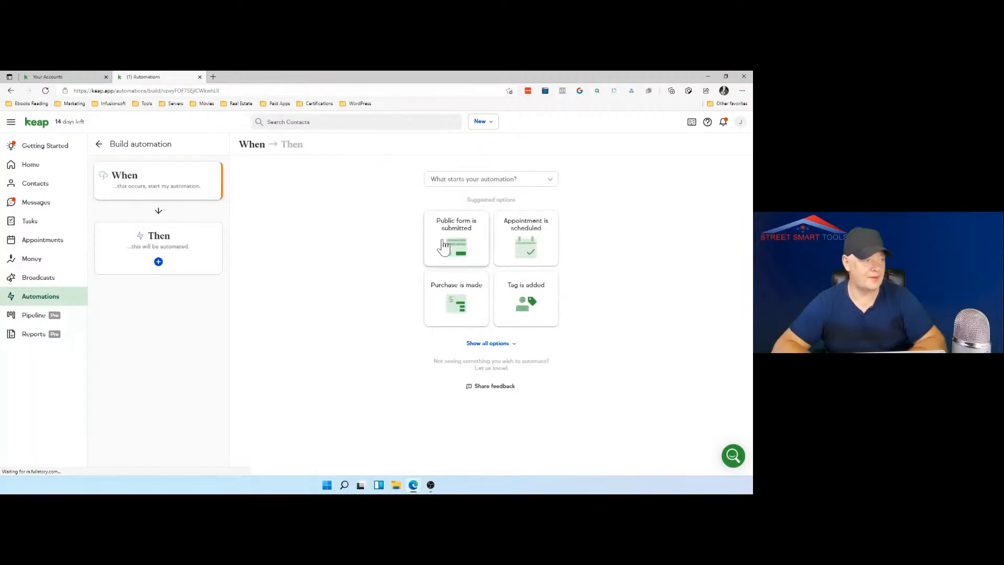
left_click(527, 245)
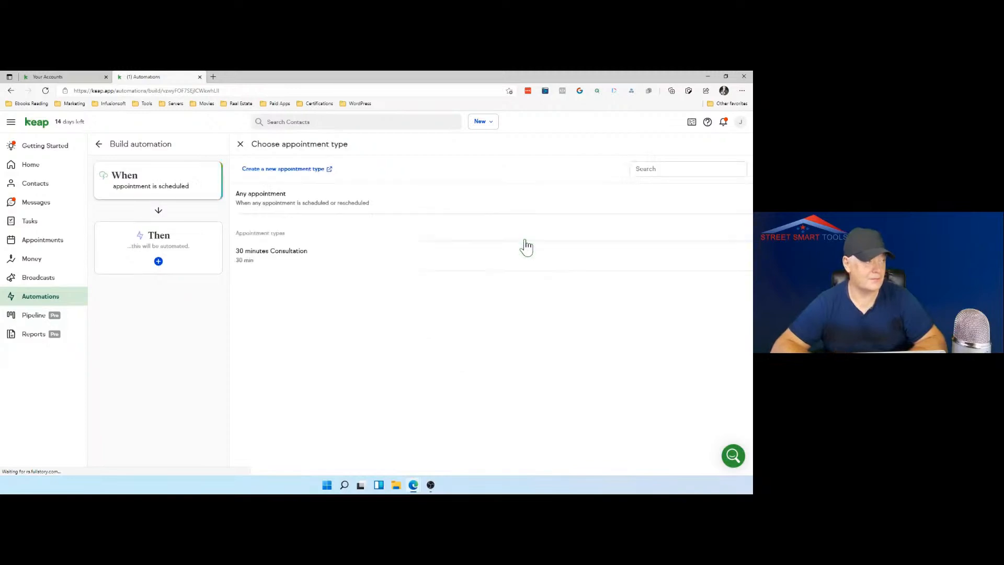
left_click(398, 206)
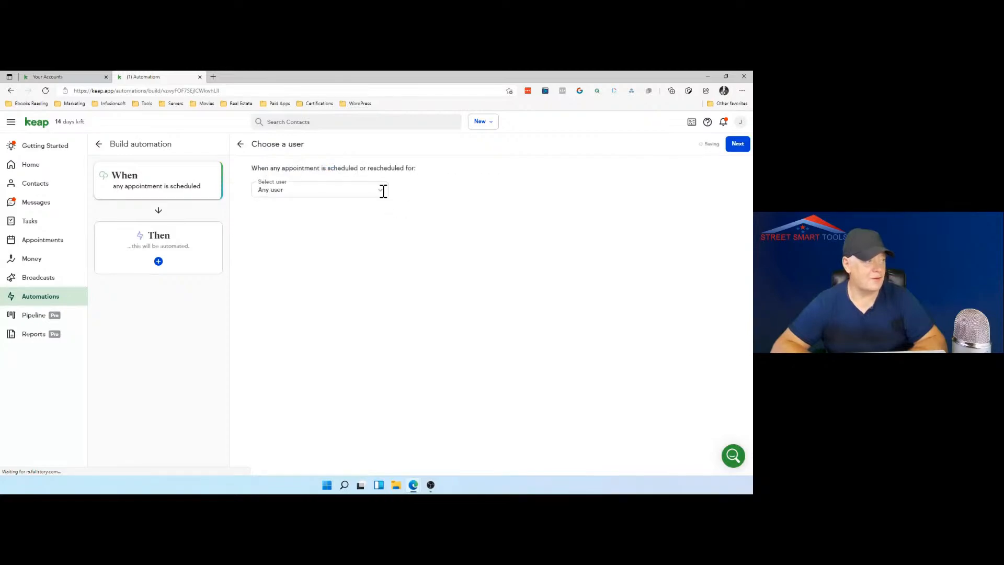
left_click(383, 191)
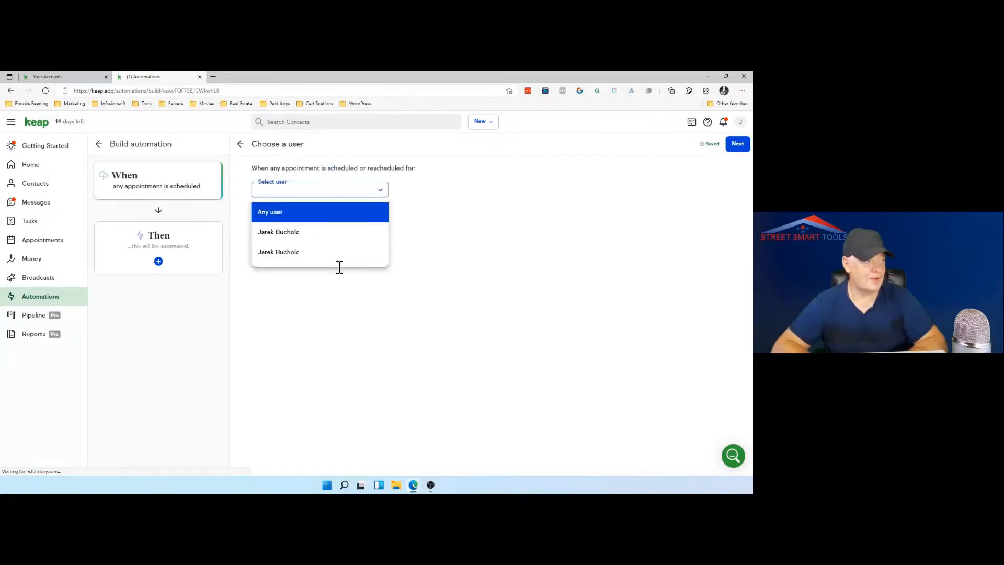
left_click(340, 213)
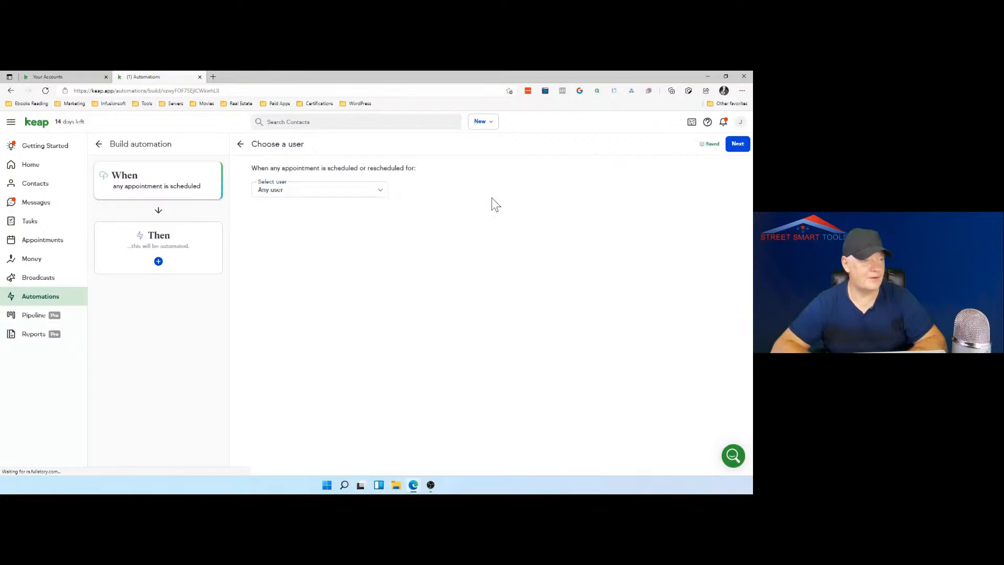
left_click(738, 148)
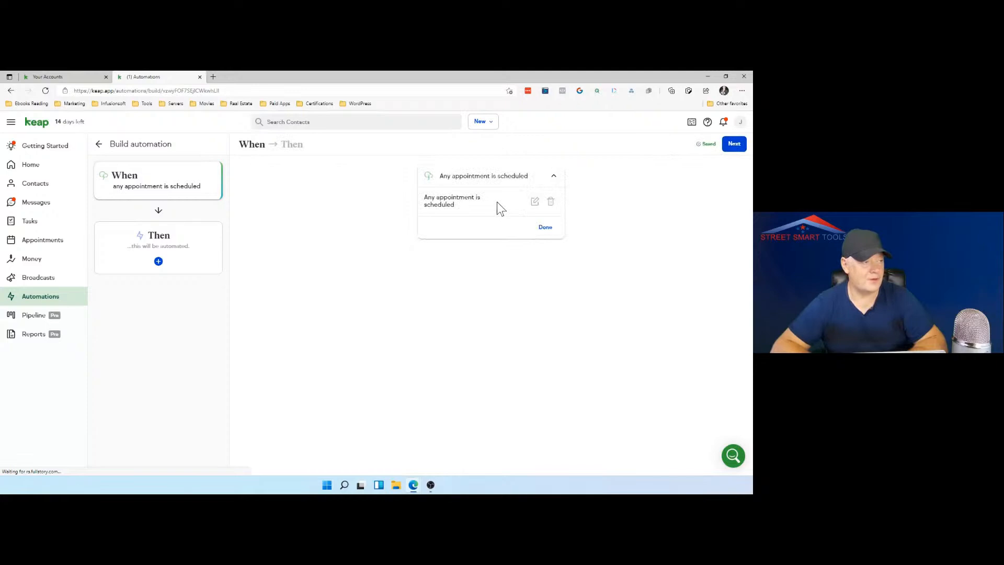
Change the trigger's appointment type to "30 minutes Consultation".
left_click(534, 203)
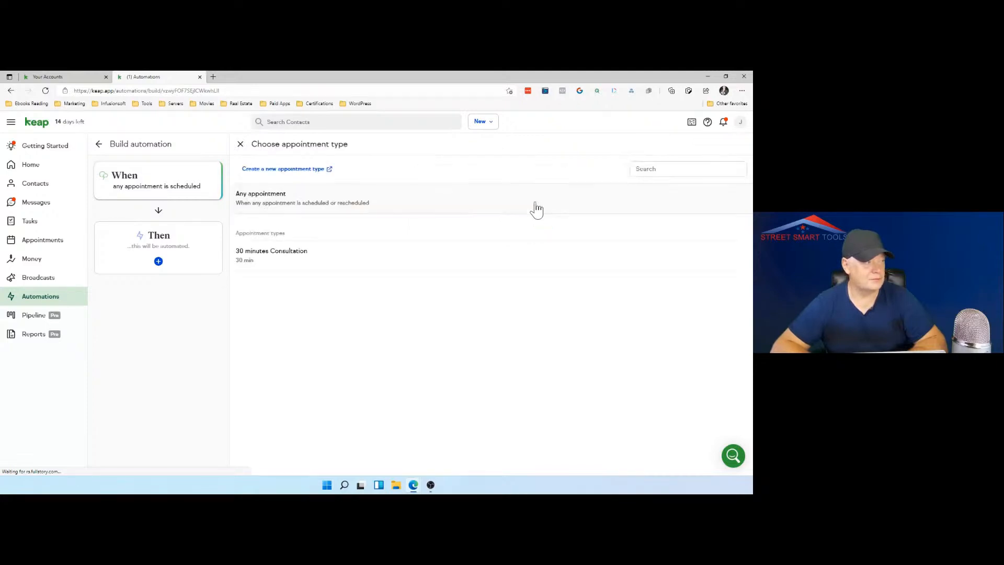
left_click(301, 260)
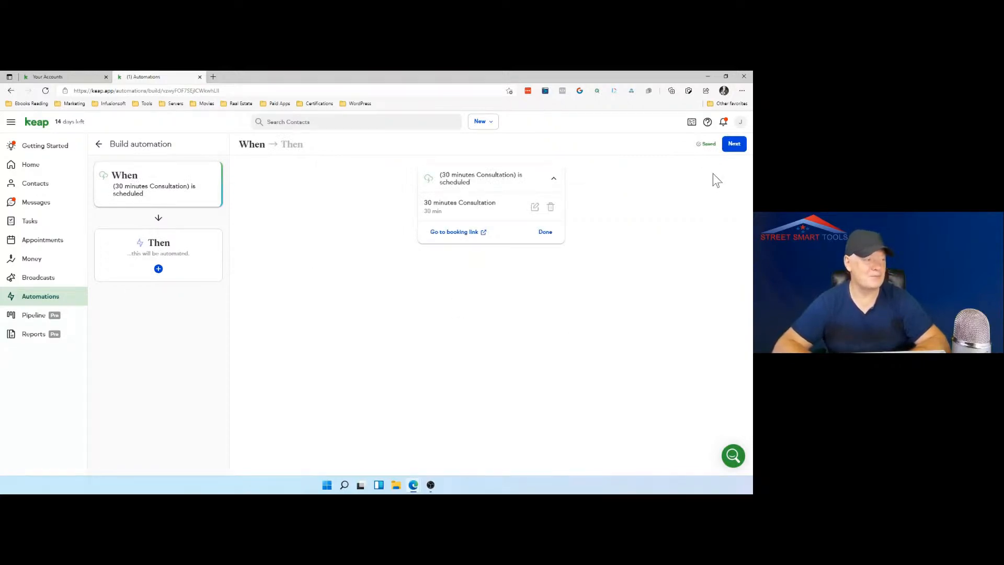
Accept the consultation trigger and start creating a new tag for an Add a tag action in the Then stage.
left_click(545, 232)
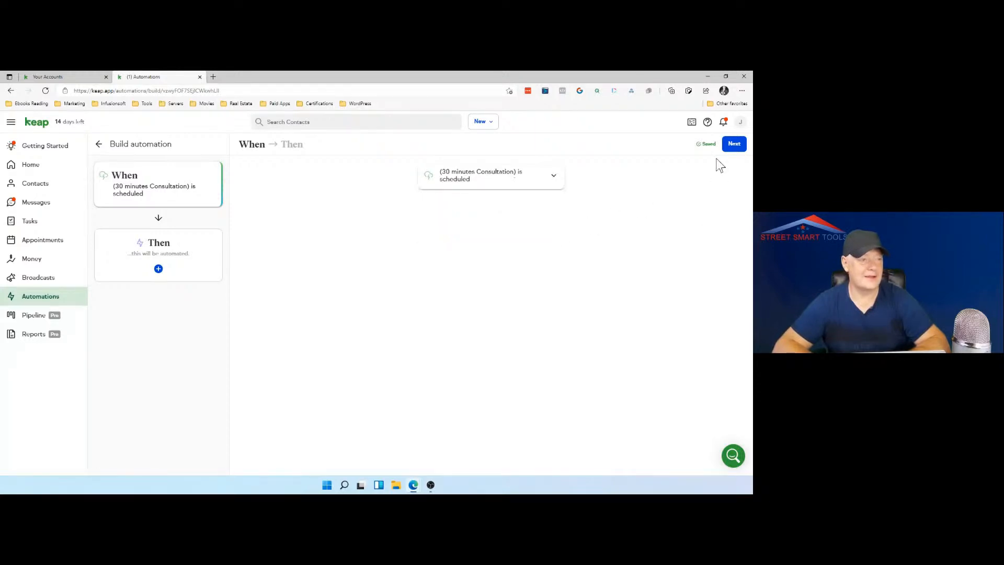
left_click(736, 145)
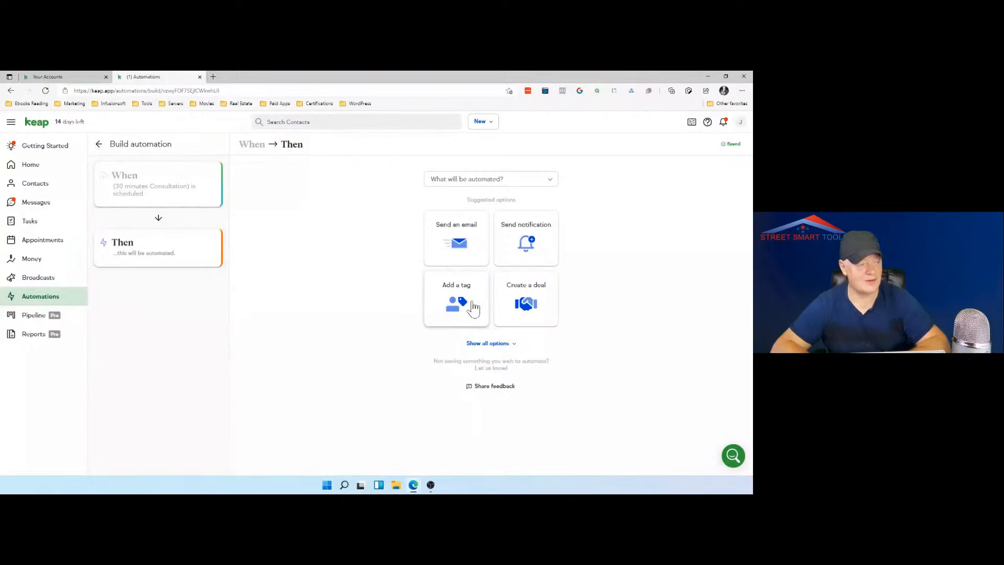
left_click(463, 307)
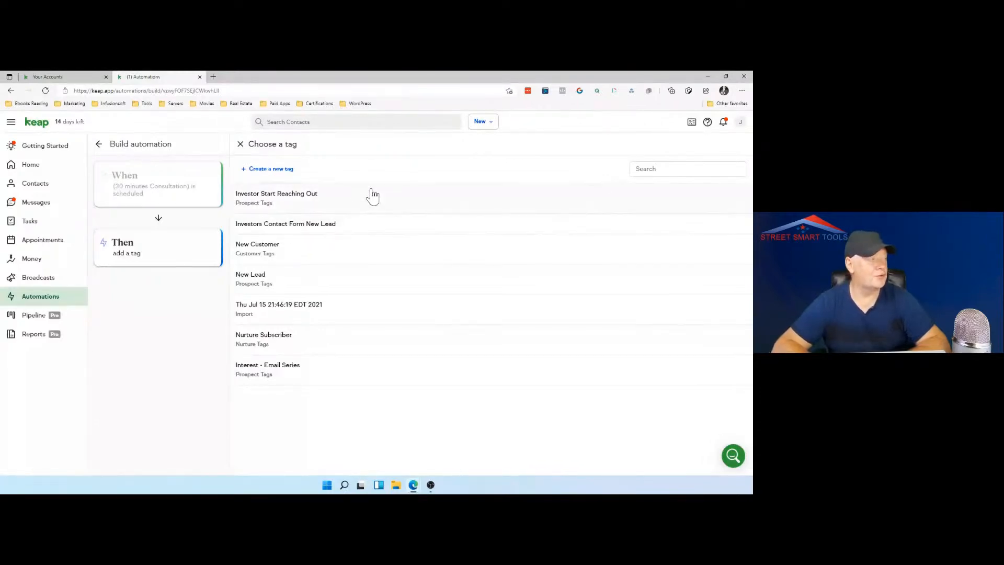
left_click(277, 169)
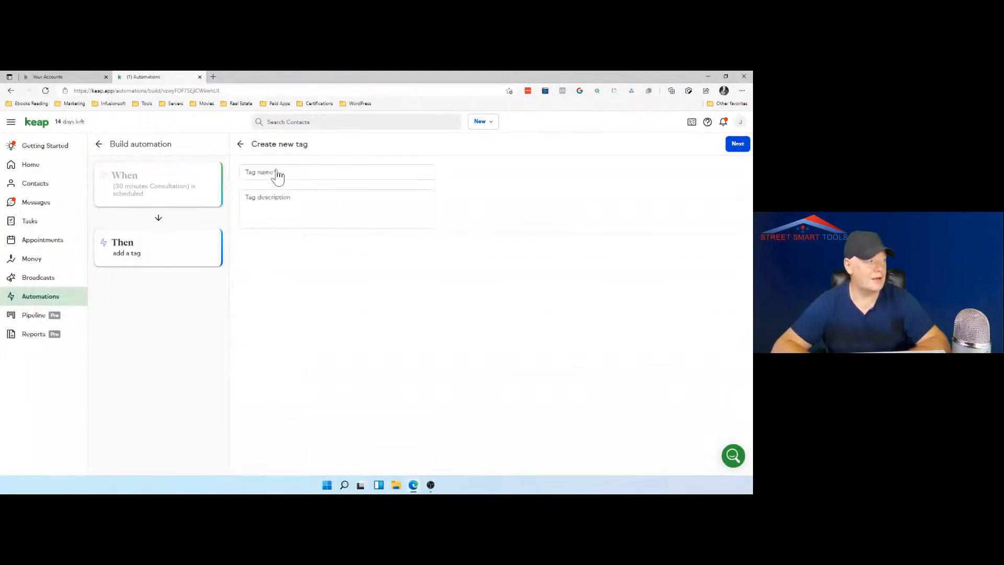
Name the new tag "Investor After Appointment", correcting the spelling of the last word.
left_click(284, 171)
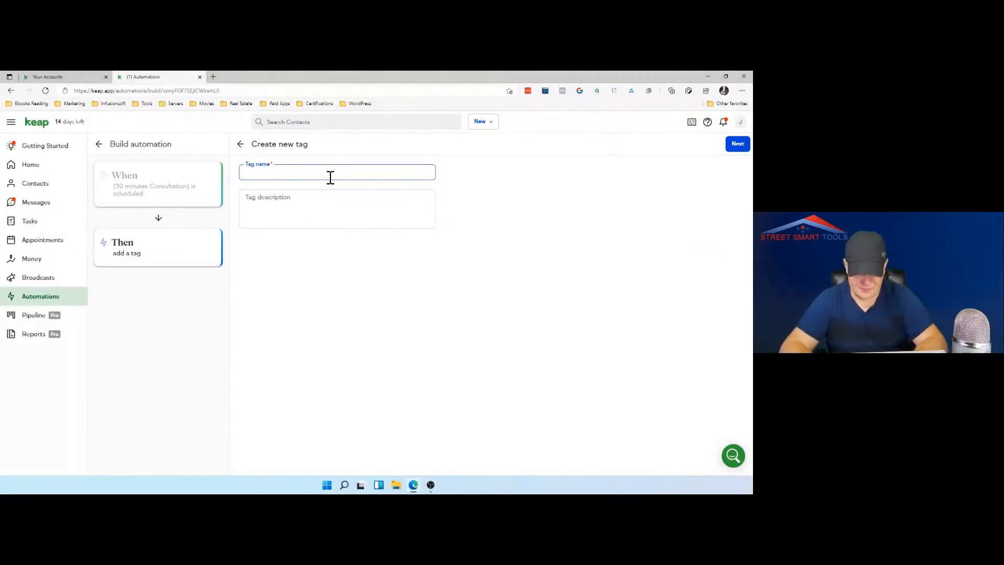
type("Investor")
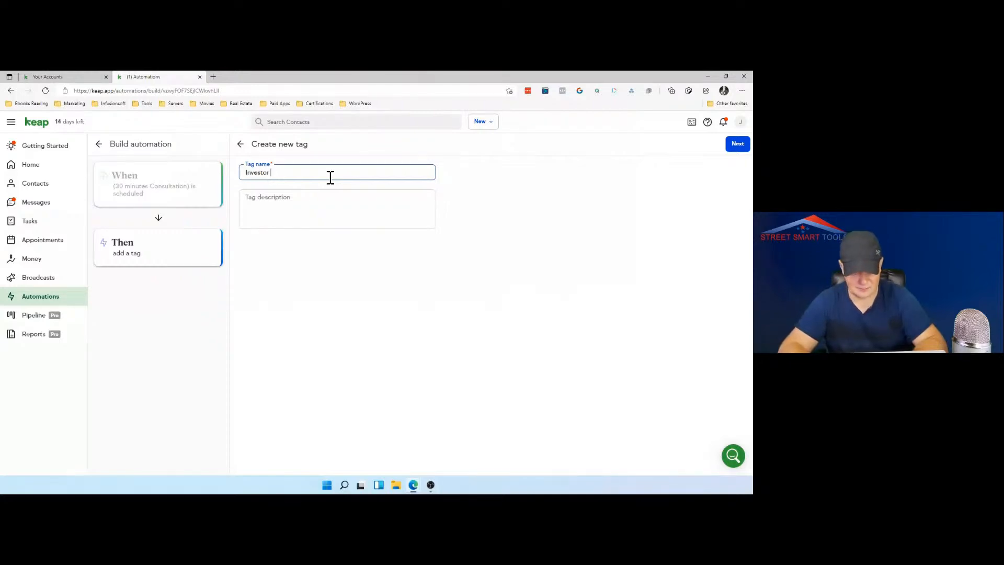
type("After A")
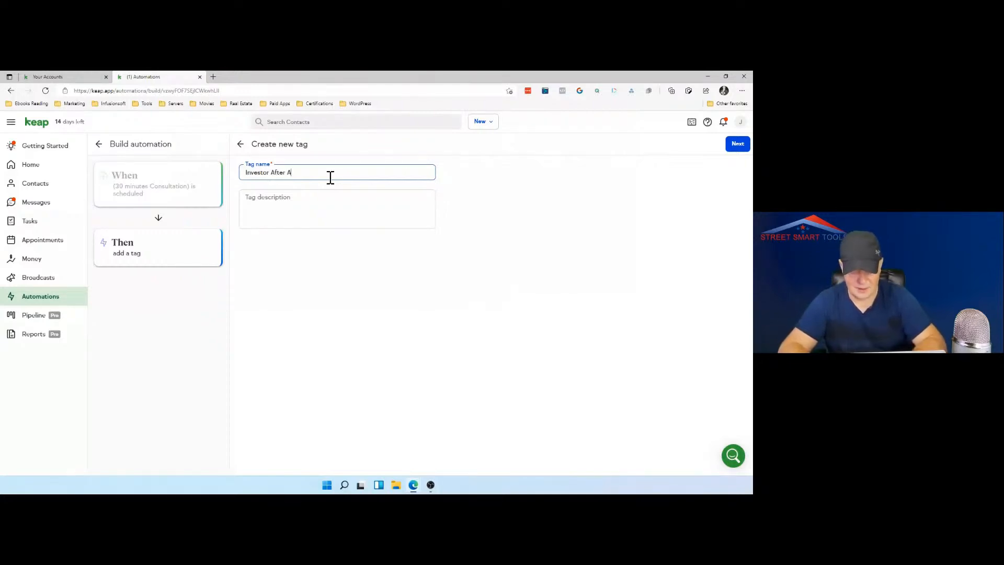
type("ppoitment")
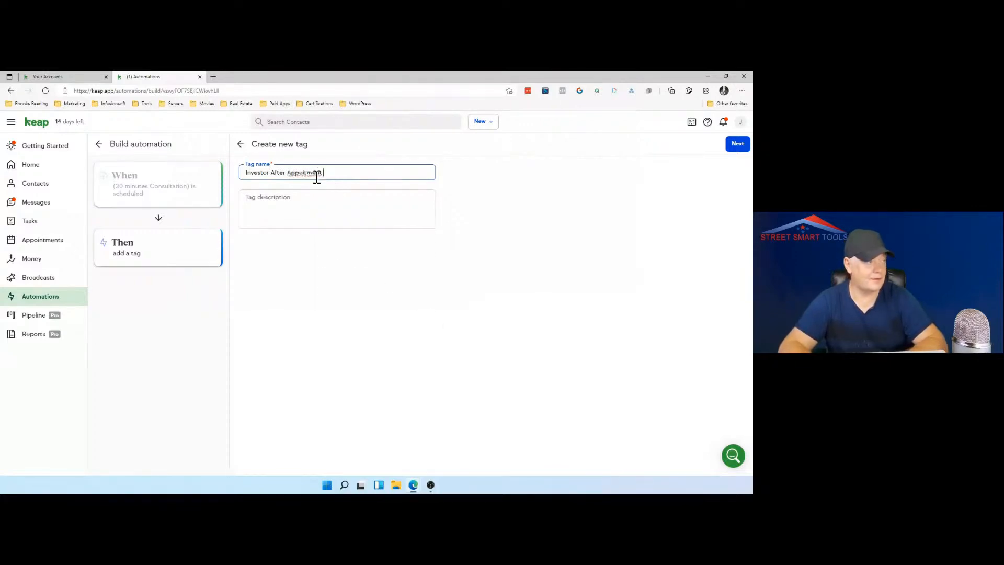
right_click(316, 174)
left_click(343, 185)
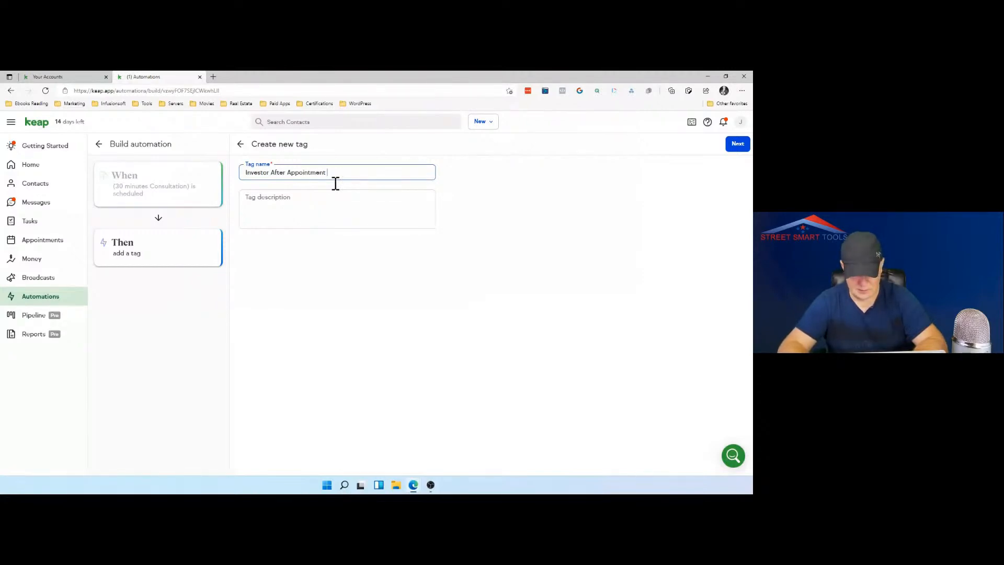
type("Pursu")
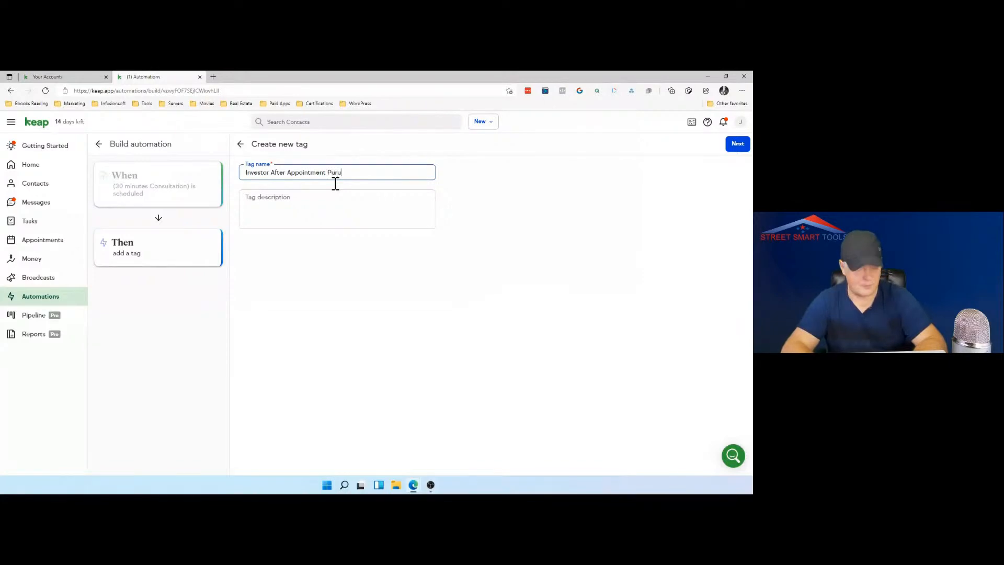
key("BackSpace")
key("BackSpace")
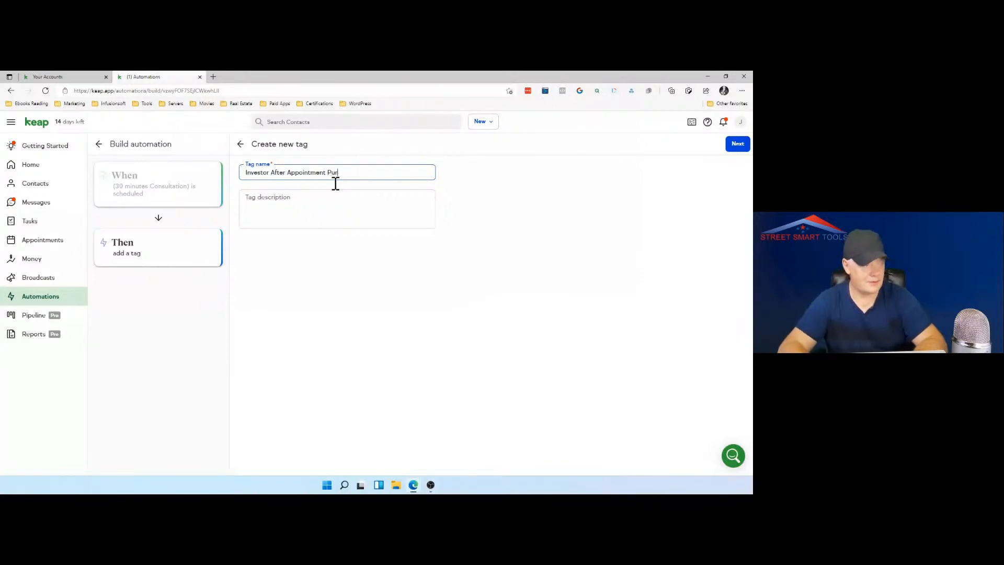
type("su")
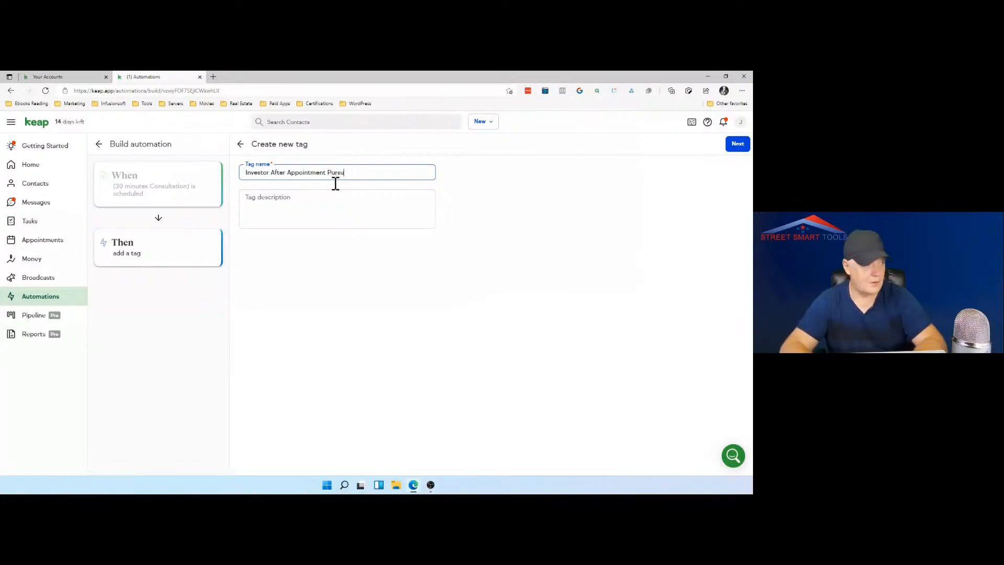
type("re furthe")
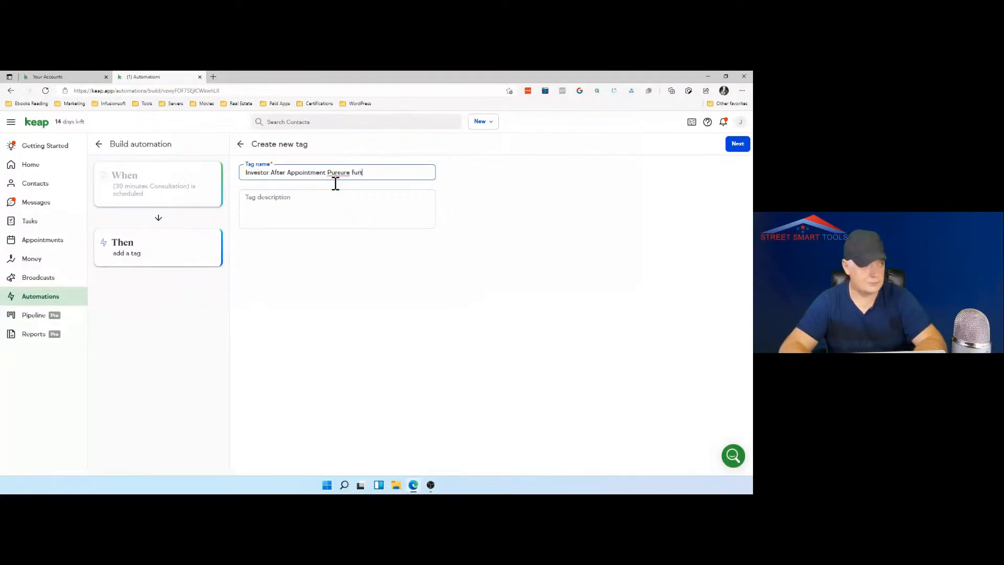
key("BackSpace")
key("BackSpace")
key("BackSpace")
key("BackSpace")
key("BackSpace")
key("BackSpace")
key("BackSpace")
key("BackSpace")
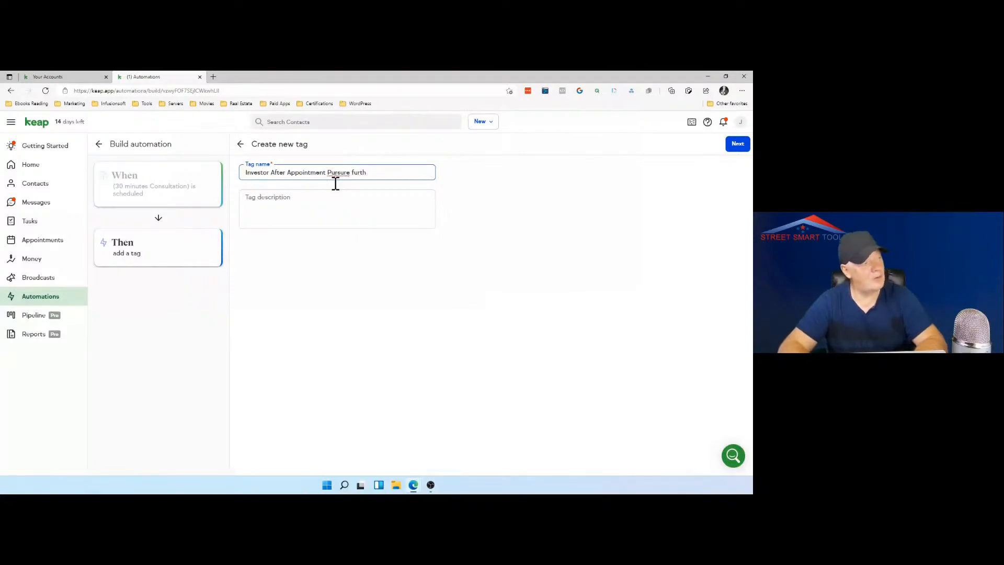
key("BackSpace")
key("BackSpace")
key("BackSpace")
key("BackSpace")
key("BackSpace")
key("BackSpace")
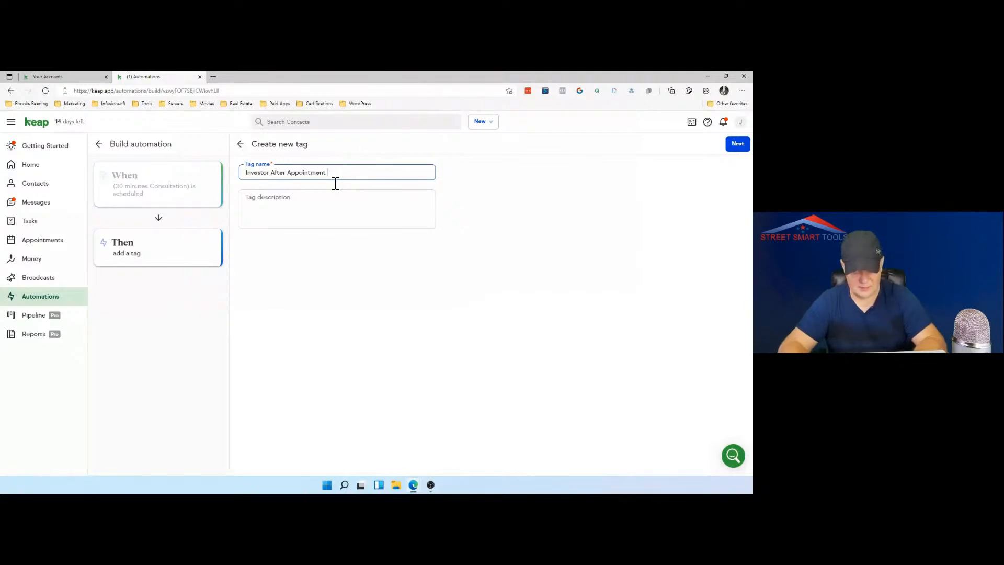
Append "Stage 2" to the tag name and set the tag description to "Successful meeting, progressing to stage 2".
type("age 2")
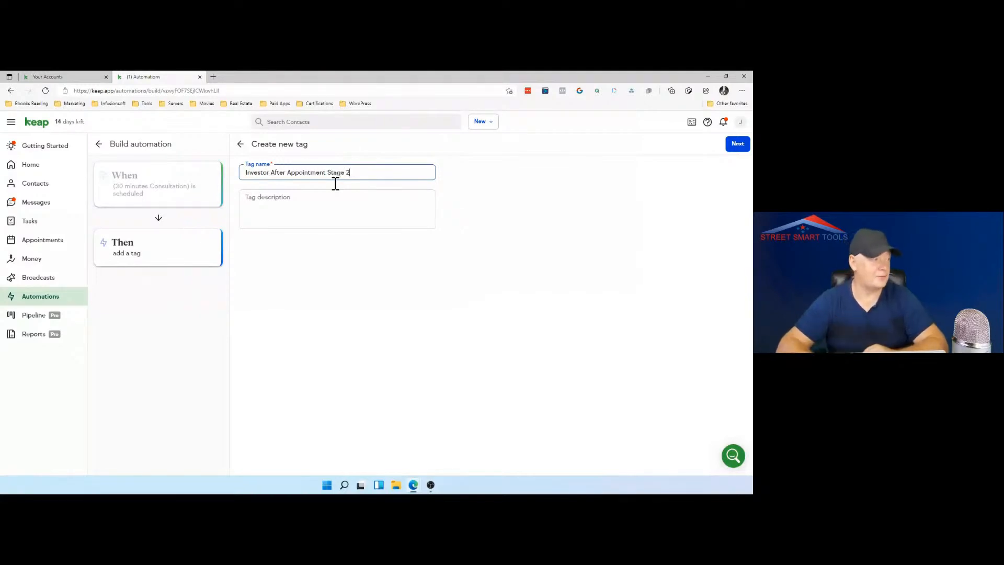
left_click(310, 201)
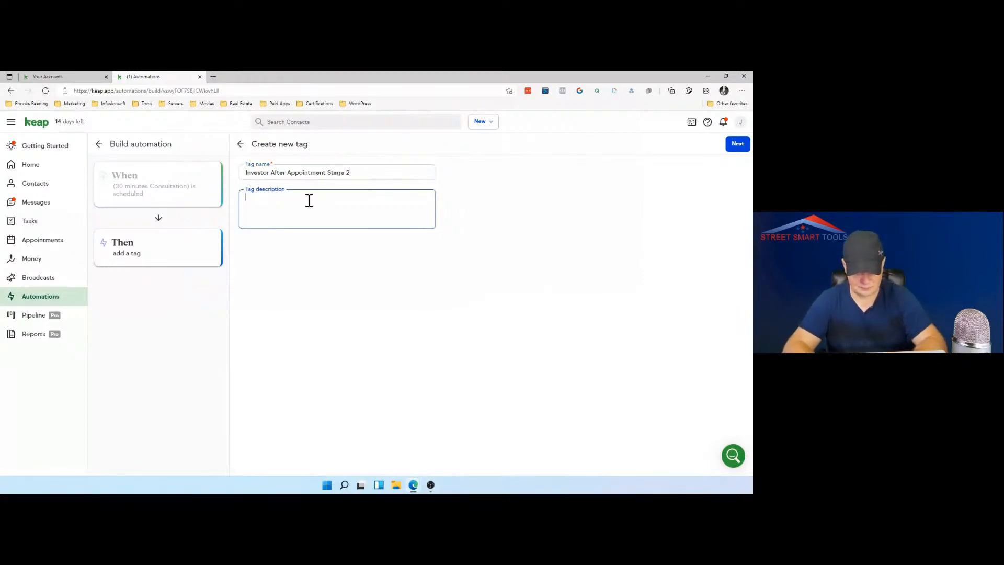
type("Succesful")
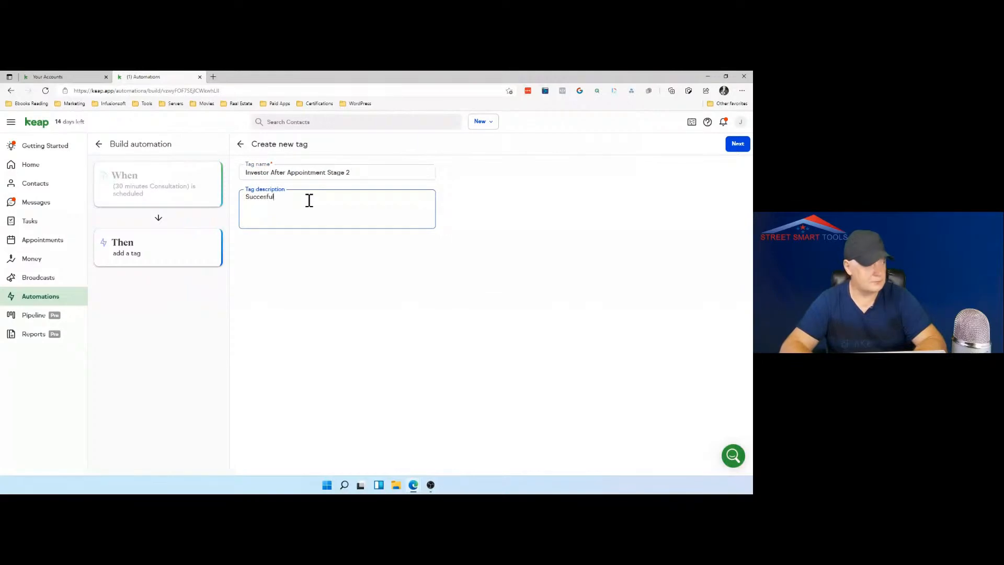
type("l")
key("BackSpace")
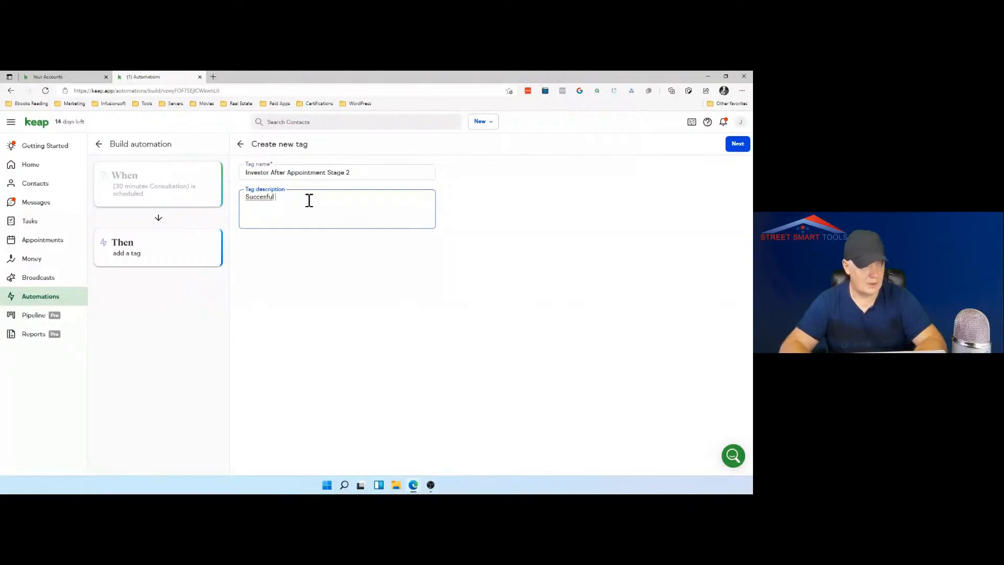
right_click(259, 199)
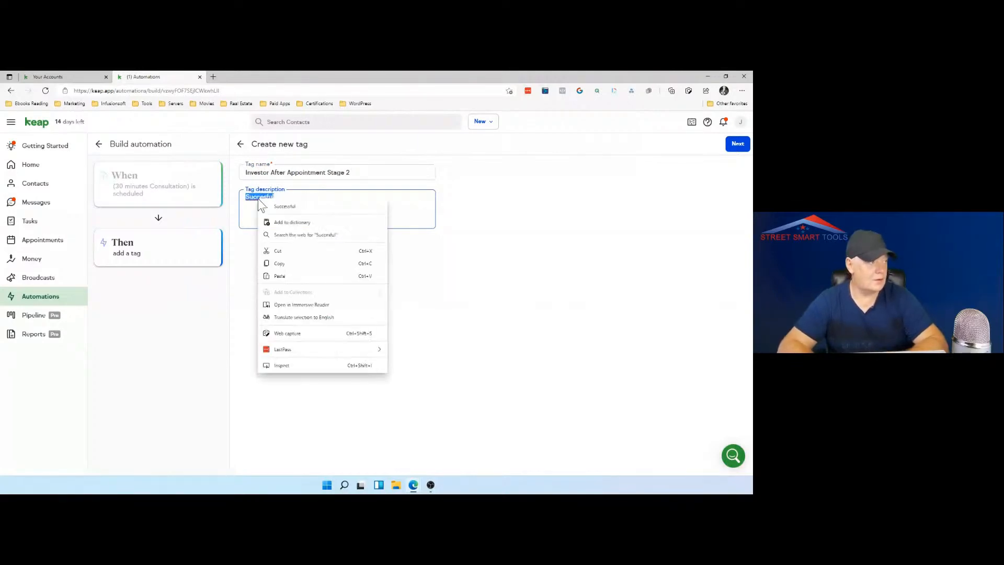
left_click(283, 206)
type("m")
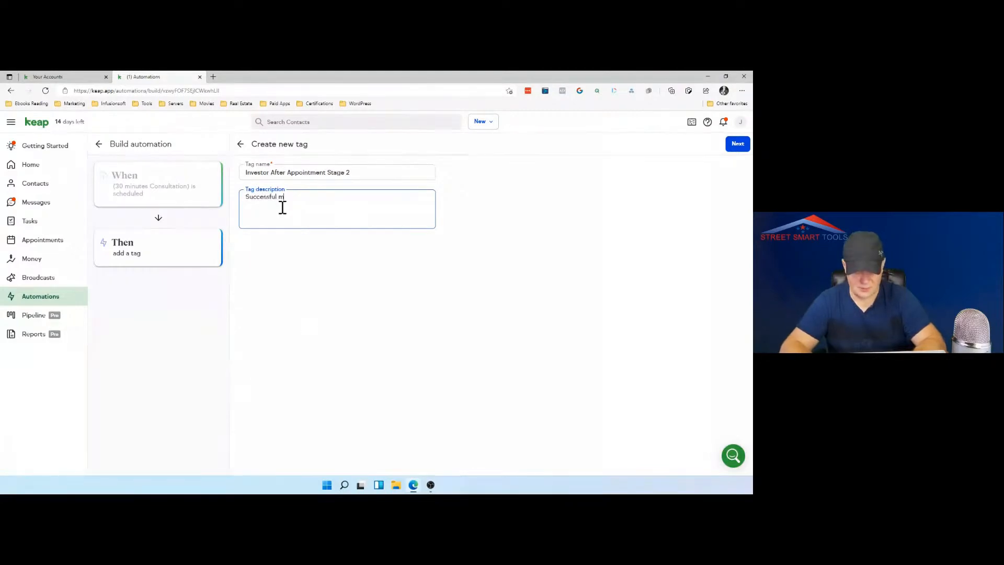
type("eeting")
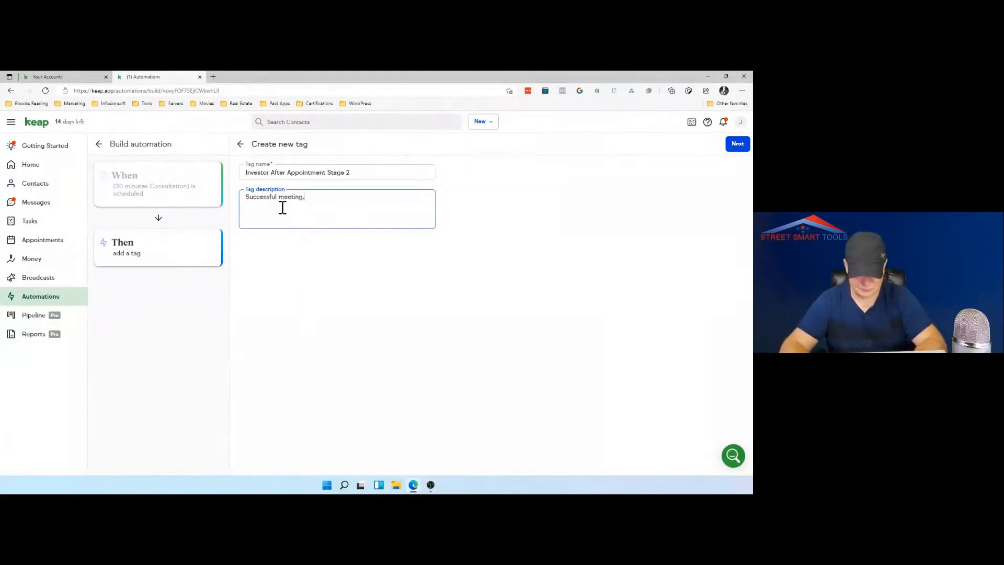
type(", prgor")
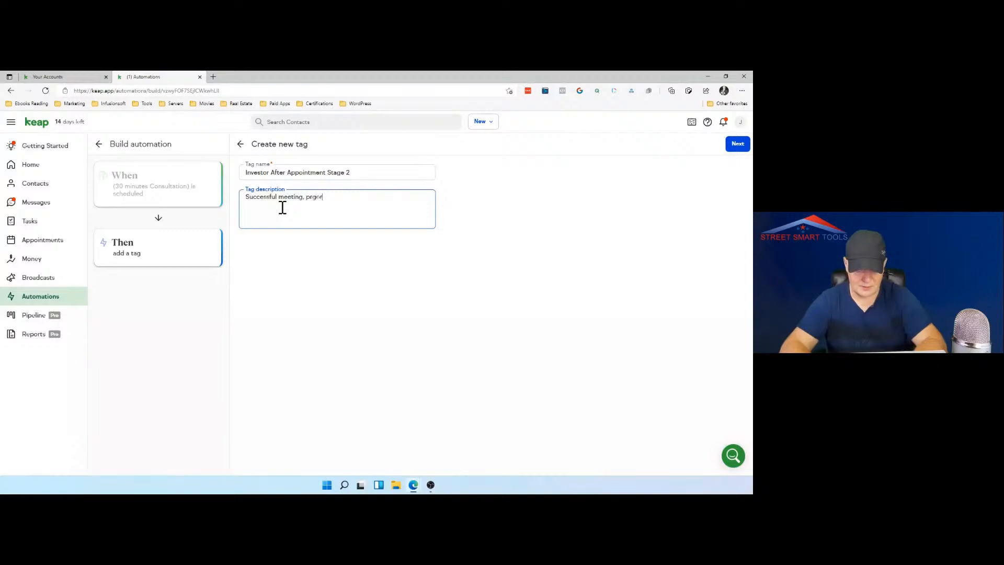
type("esing to st")
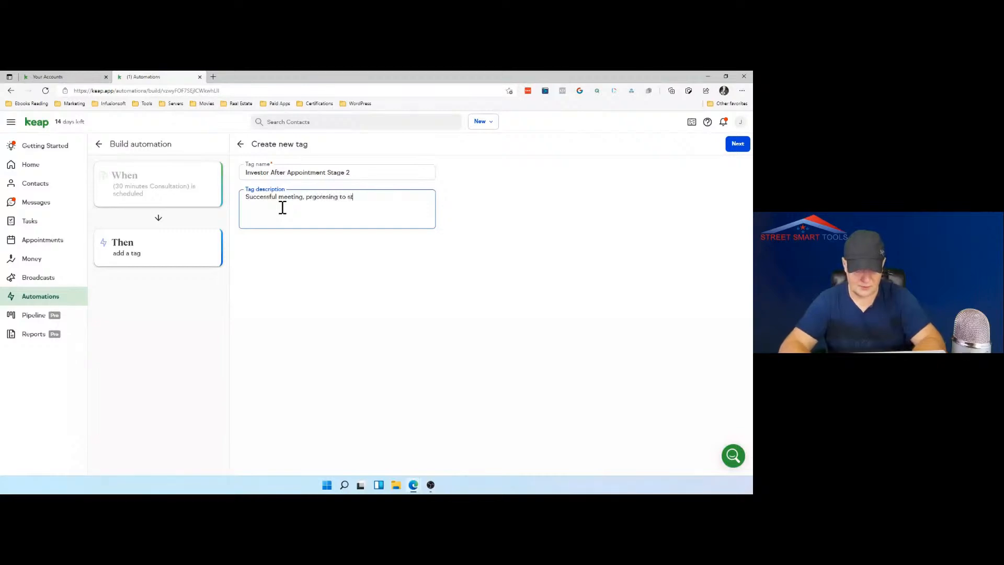
type("age")
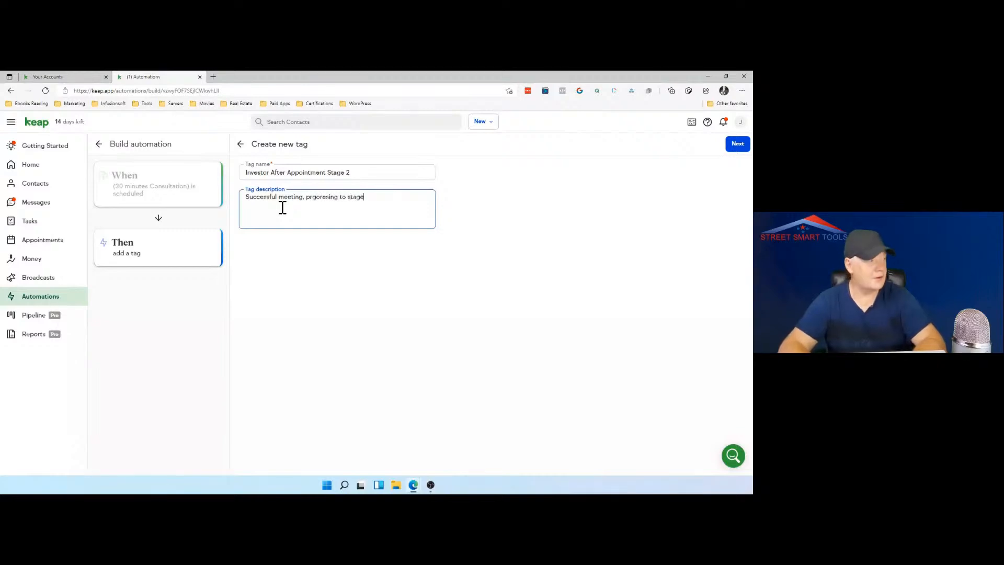
right_click(315, 197)
left_click(338, 203)
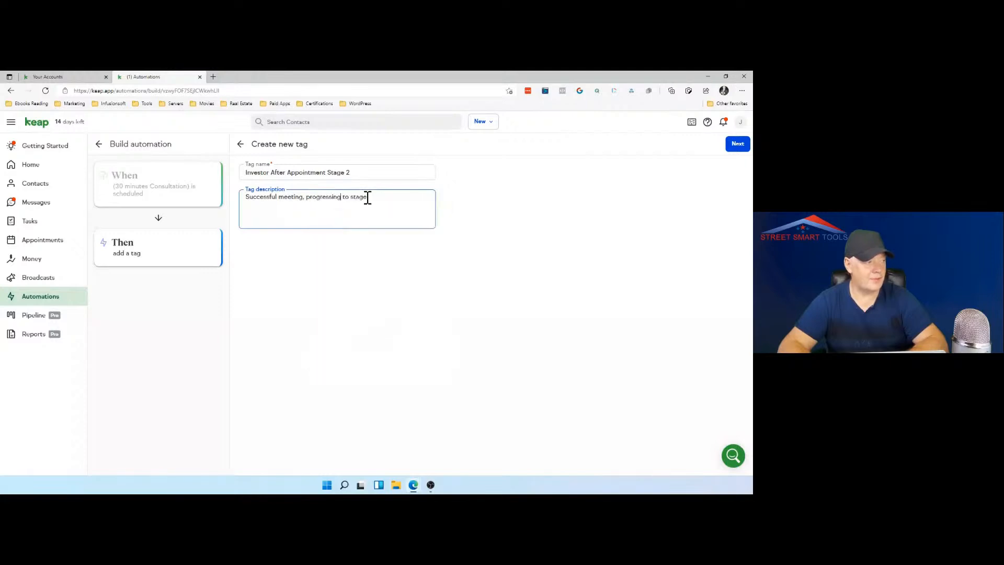
right_click(368, 198)
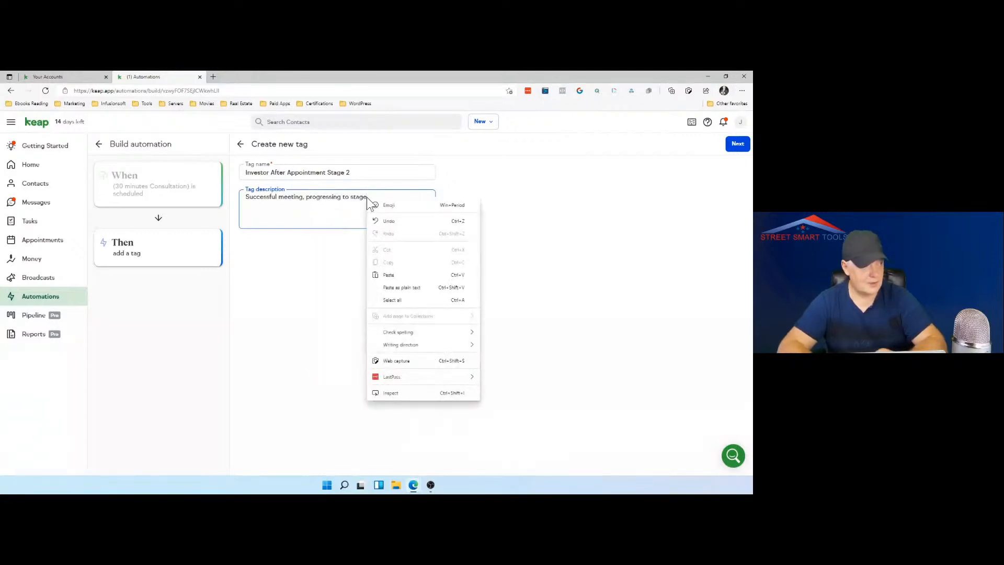
left_click(384, 190)
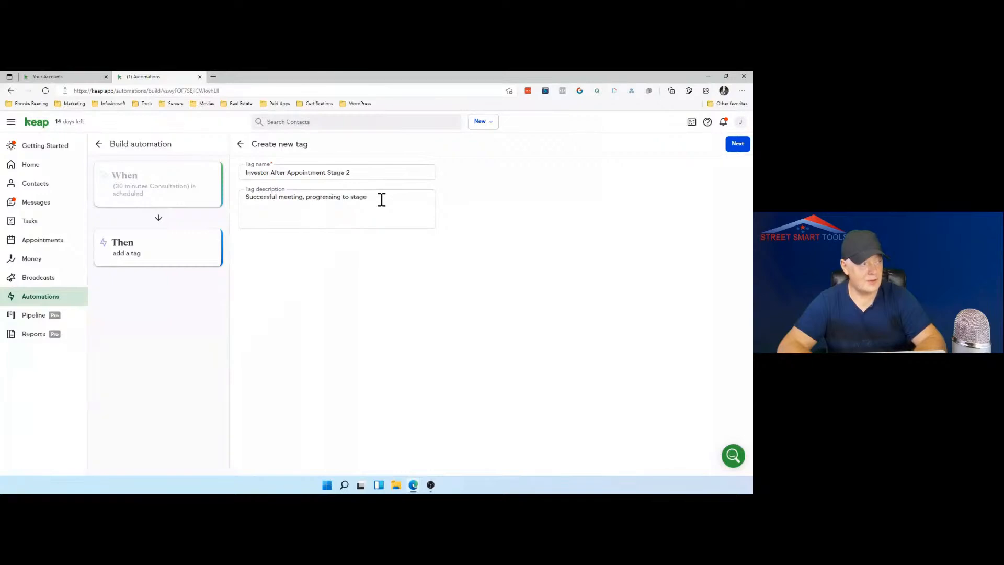
left_click(380, 199)
type("2")
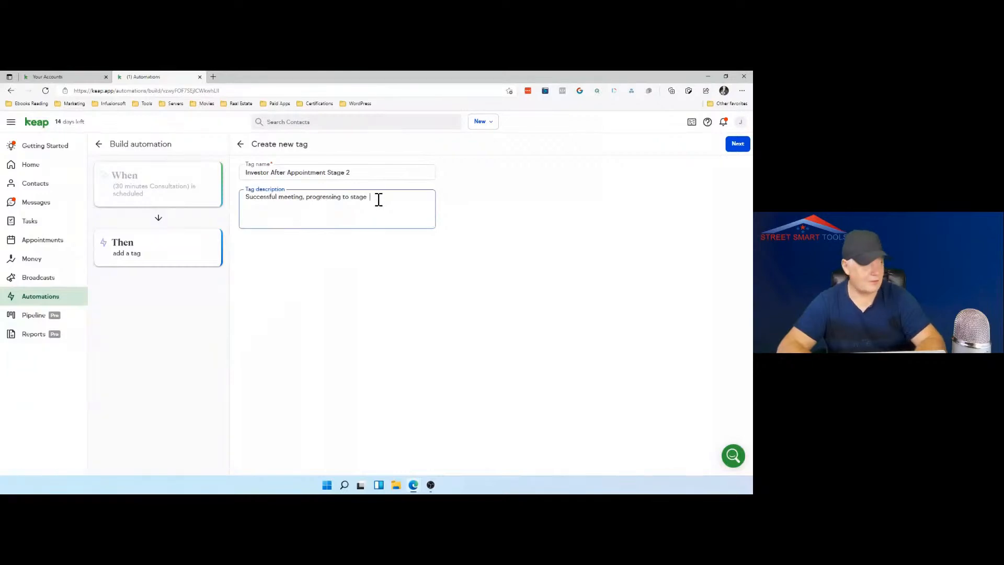
Save the new tag with the Immediately timing and add a Send notification action after it.
left_click(735, 150)
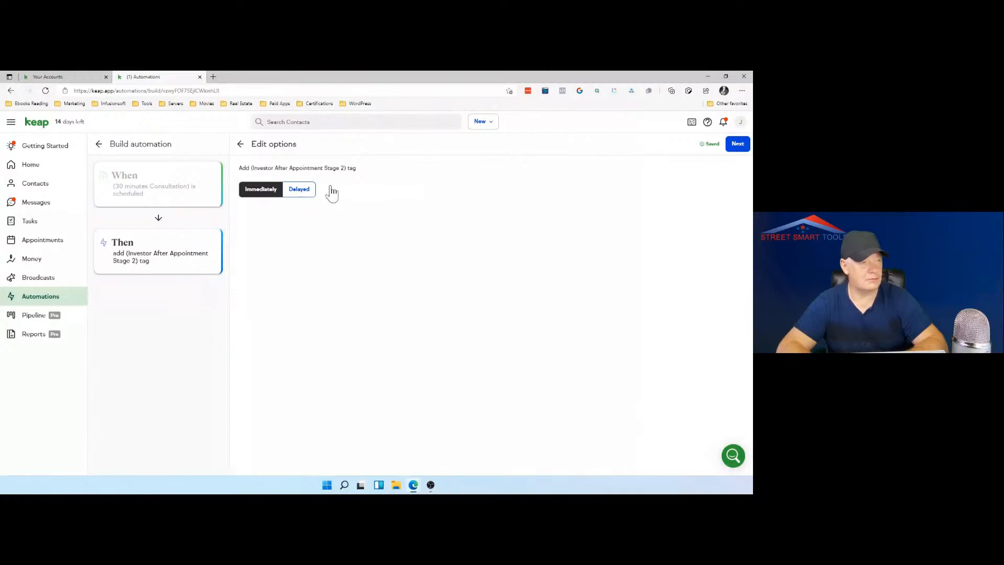
left_click(739, 147)
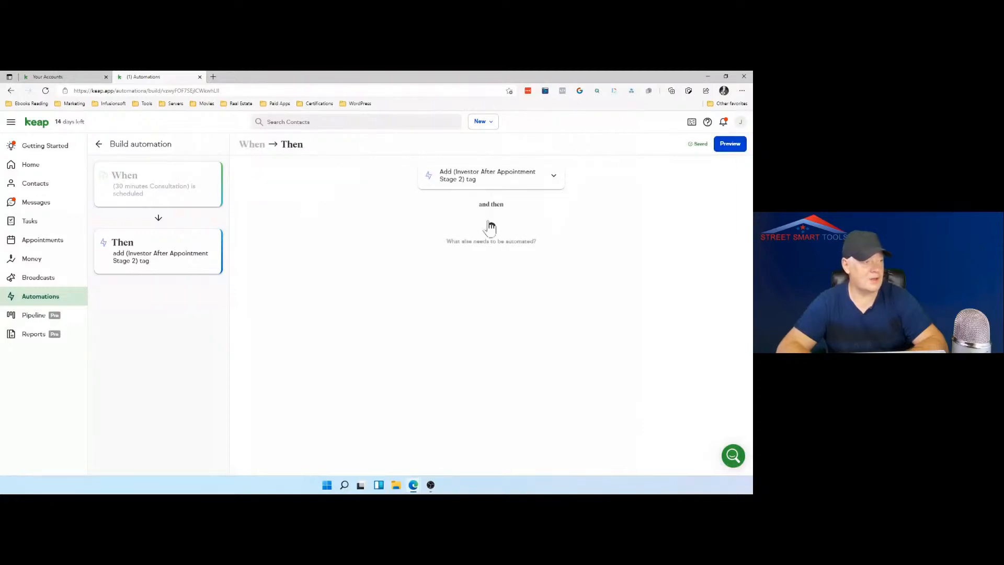
left_click(492, 229)
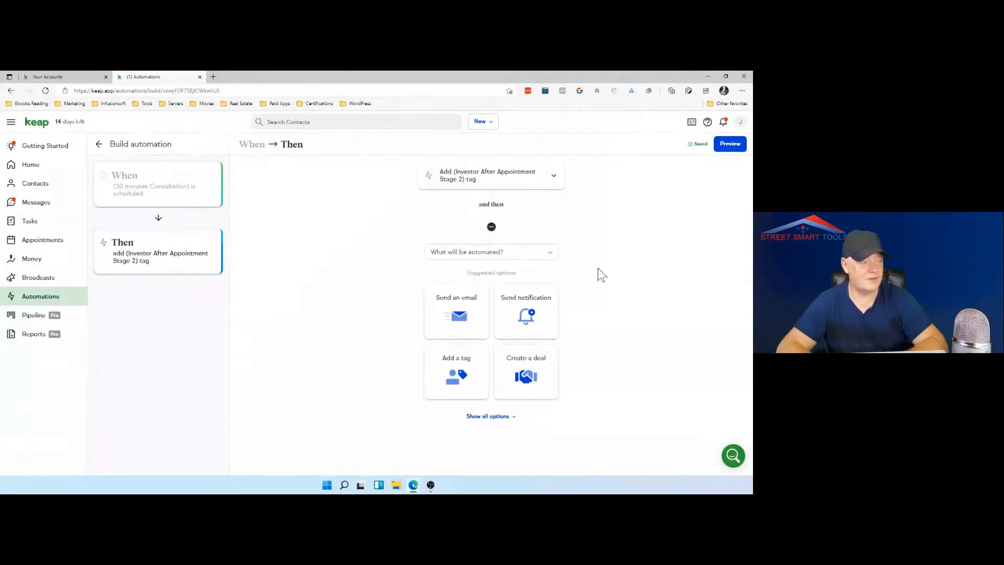
left_click(527, 317)
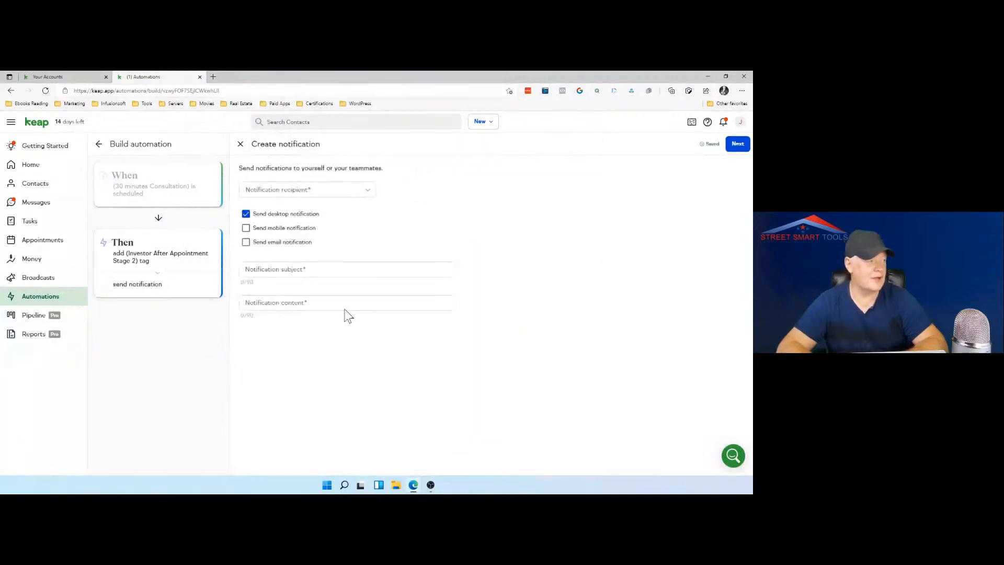
Enable mobile and email delivery for the notification and set its recipient to All users.
left_click(246, 230)
left_click(247, 243)
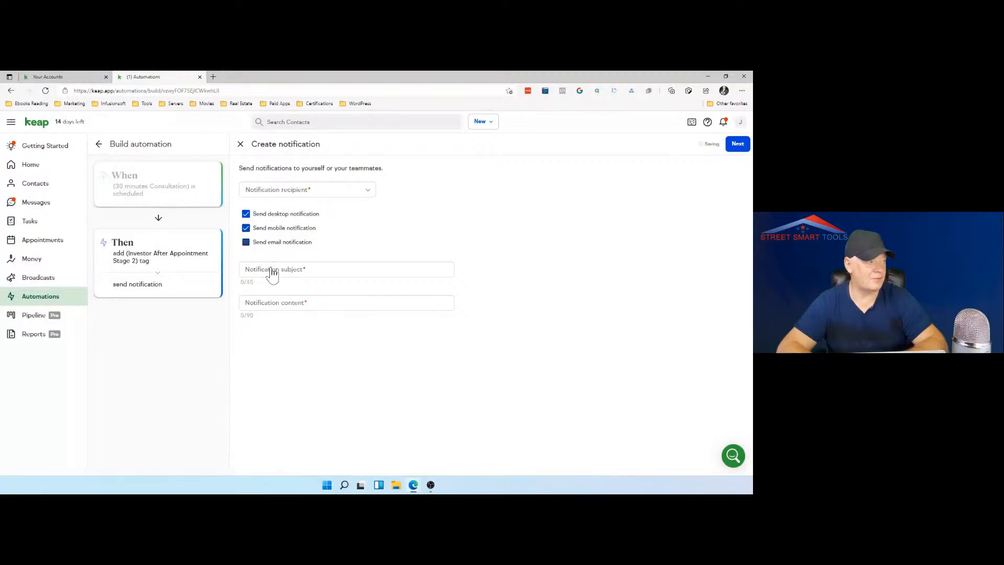
left_click(337, 192)
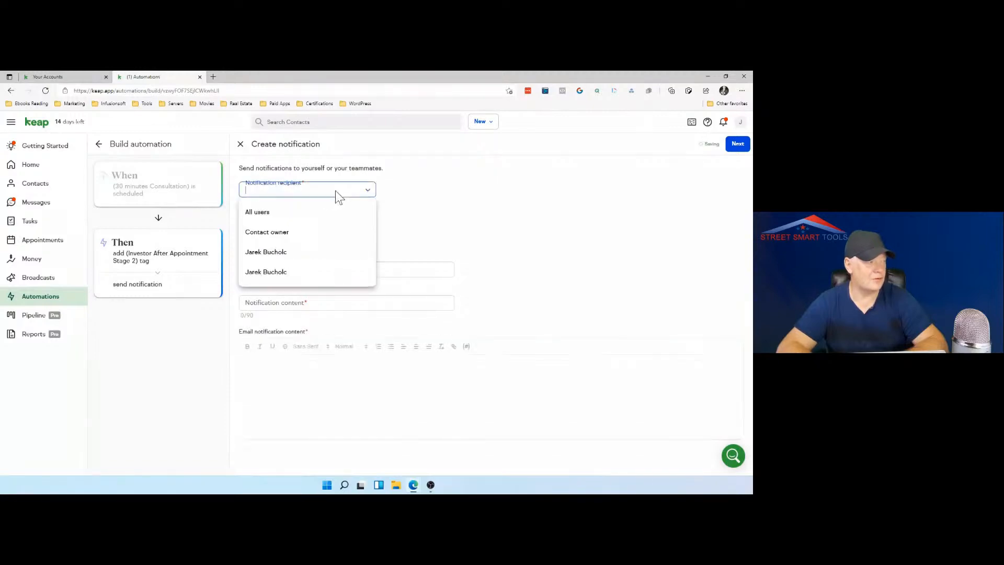
left_click(283, 214)
left_click(414, 207)
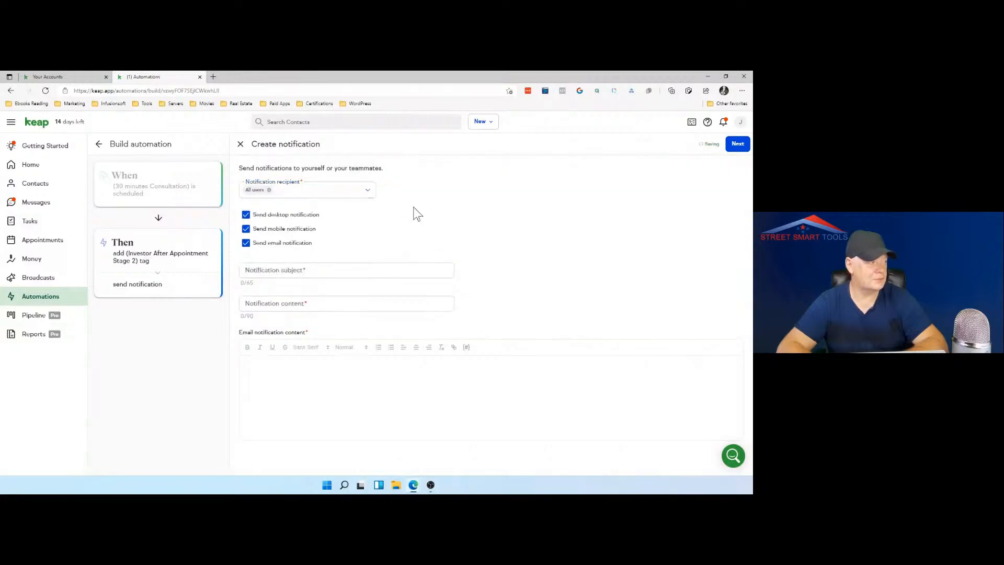
Begin the notification subject with the word "Successful", correcting its spelling.
left_click(300, 267)
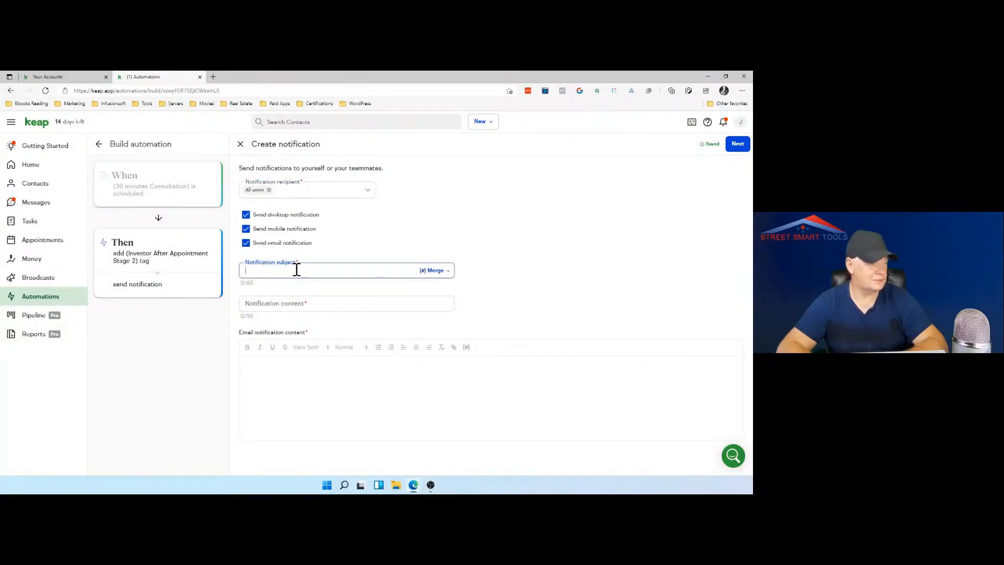
left_click(436, 272)
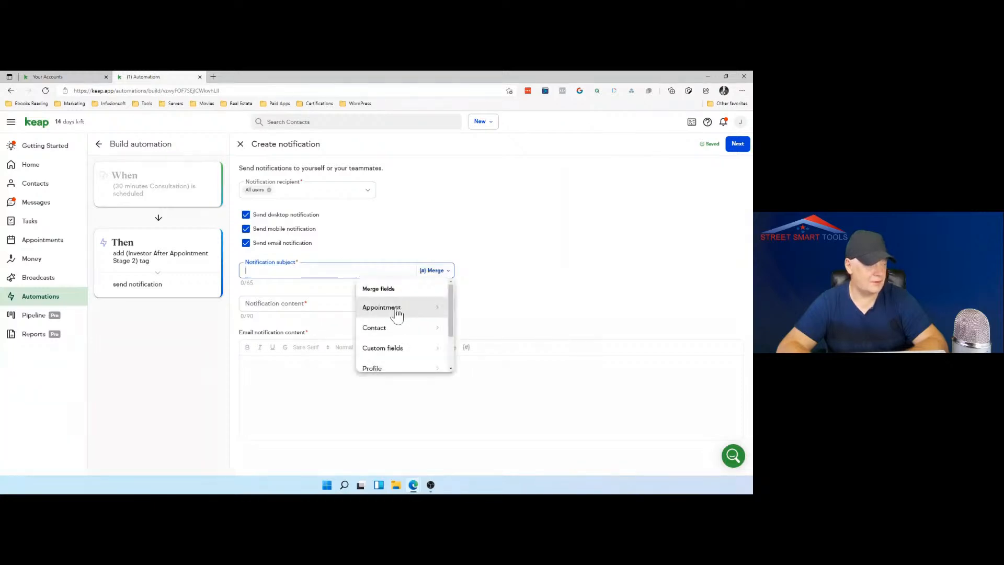
left_click(273, 271)
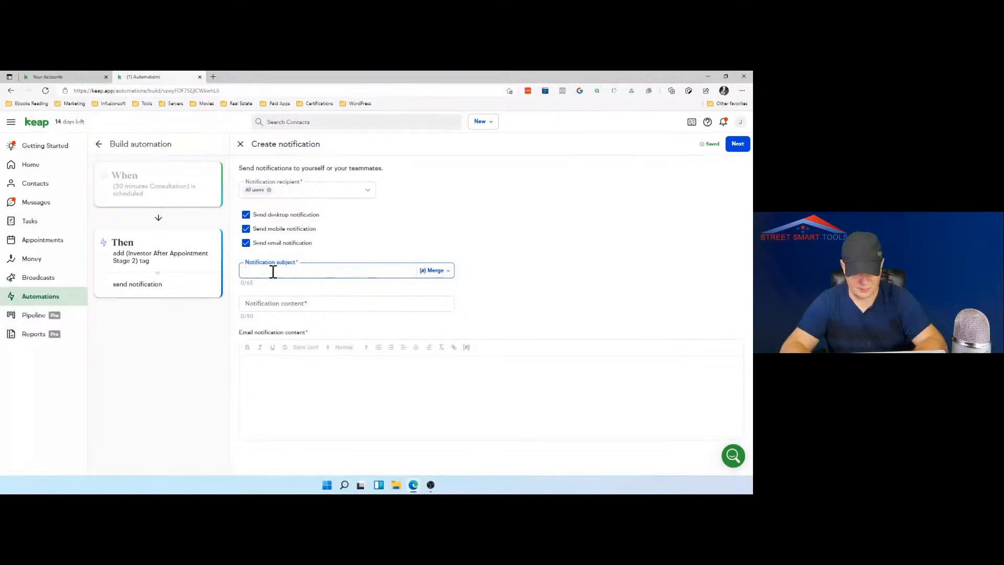
type("Su")
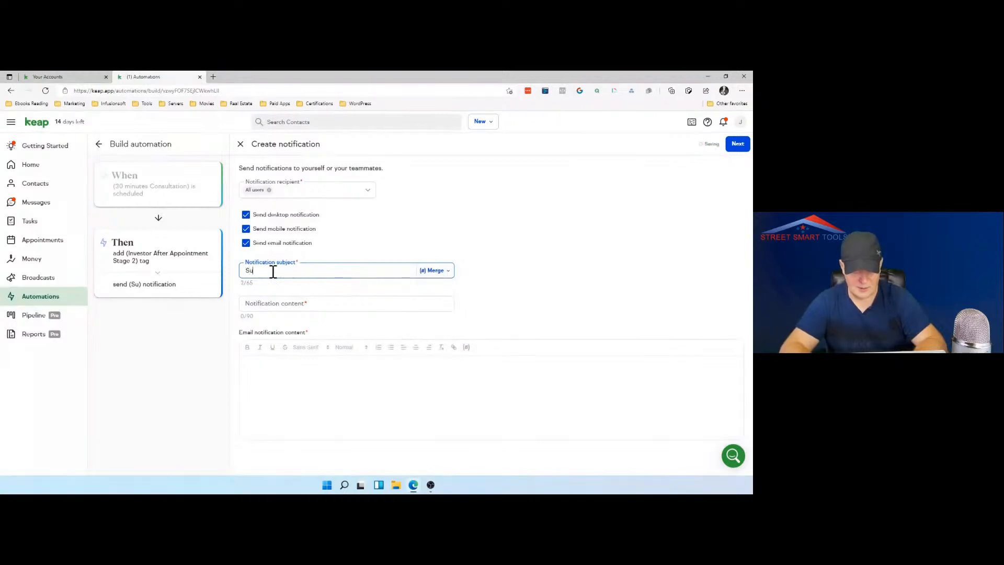
type("cesfull")
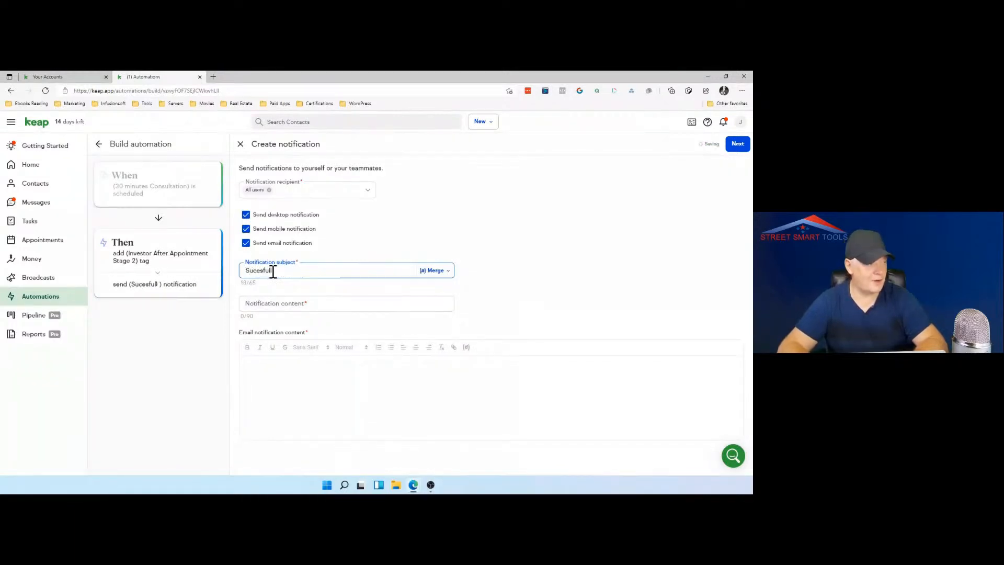
key("BackSpace")
key("BackSpace")
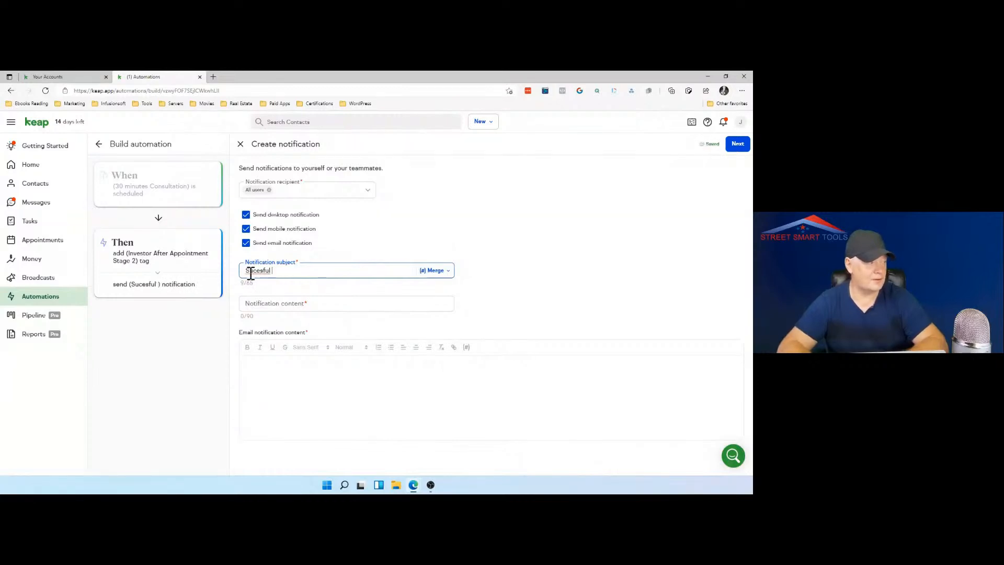
right_click(251, 271)
left_click(267, 282)
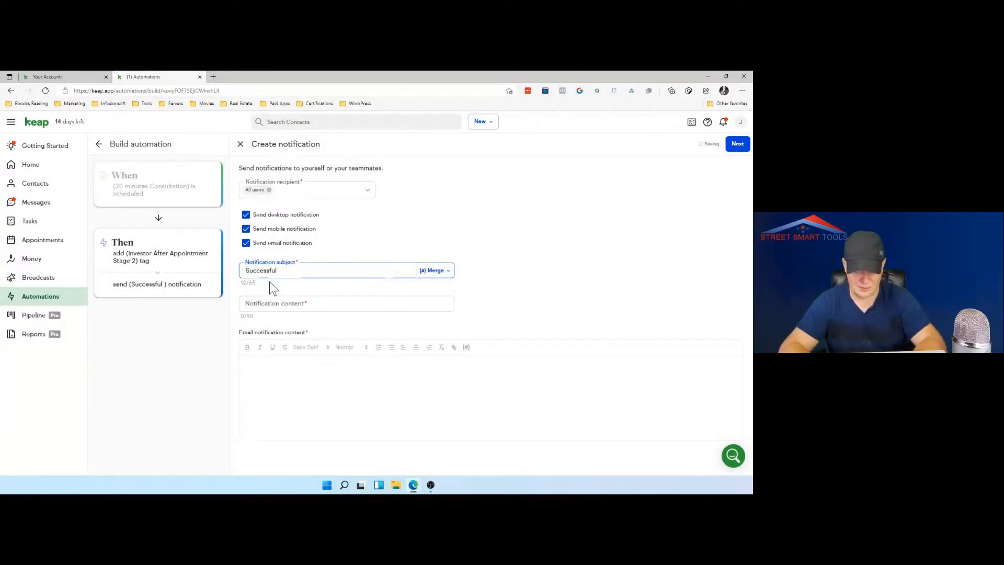
Add the word "appointment" to the notification subject, correcting its spelling.
type("appotment")
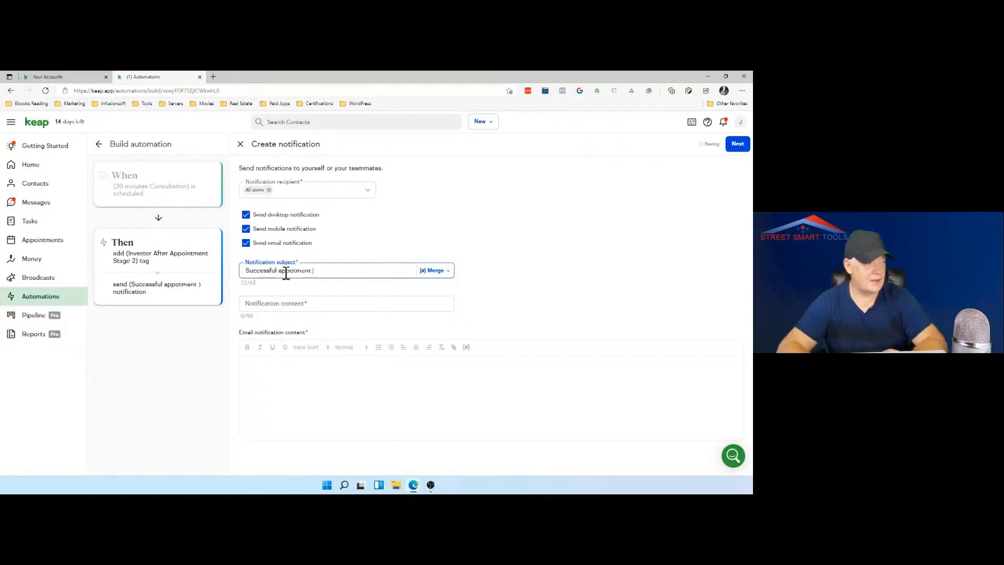
right_click(291, 272)
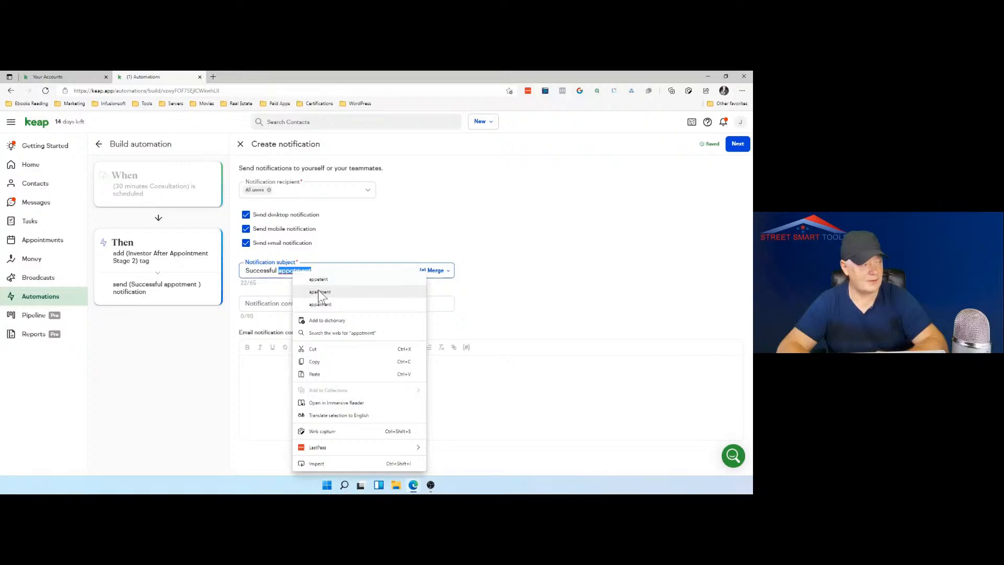
left_click(318, 269)
key("BackSpace")
key("BackSpace")
key("BackSpace")
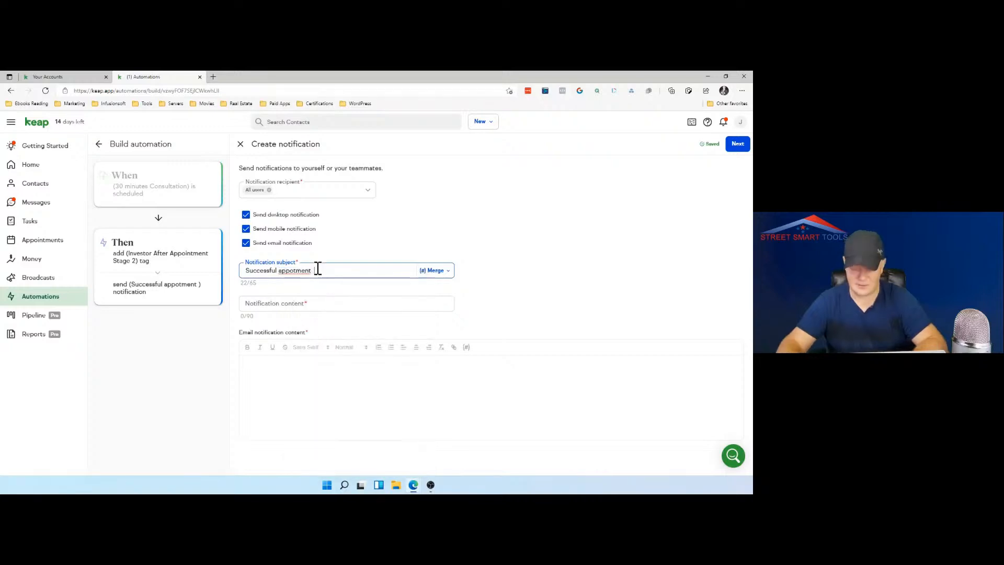
key("BackSpace")
key("BackSpace")
key("BackSpace")
key("BackSpace")
key("BackSpace")
key("BackSpace")
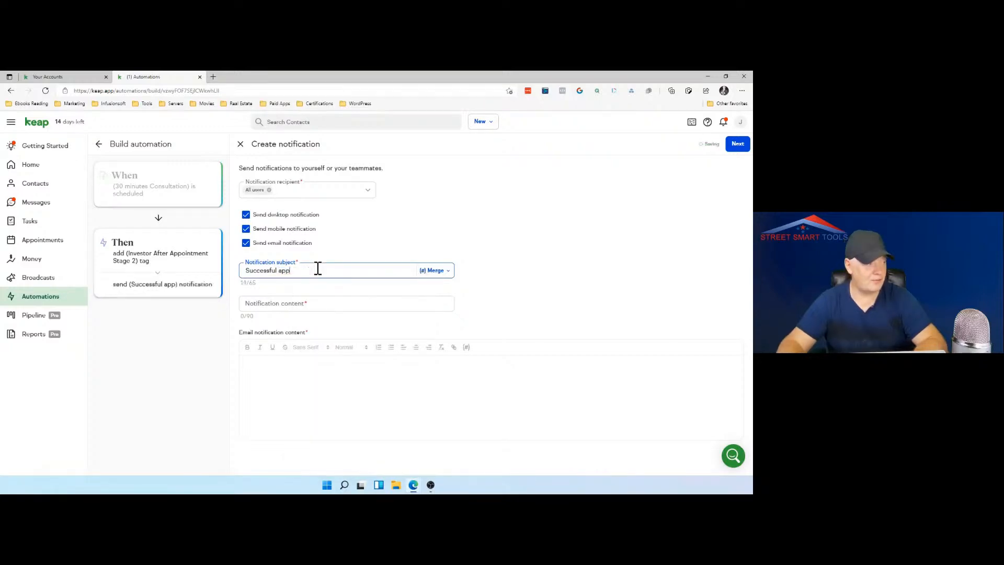
type("op")
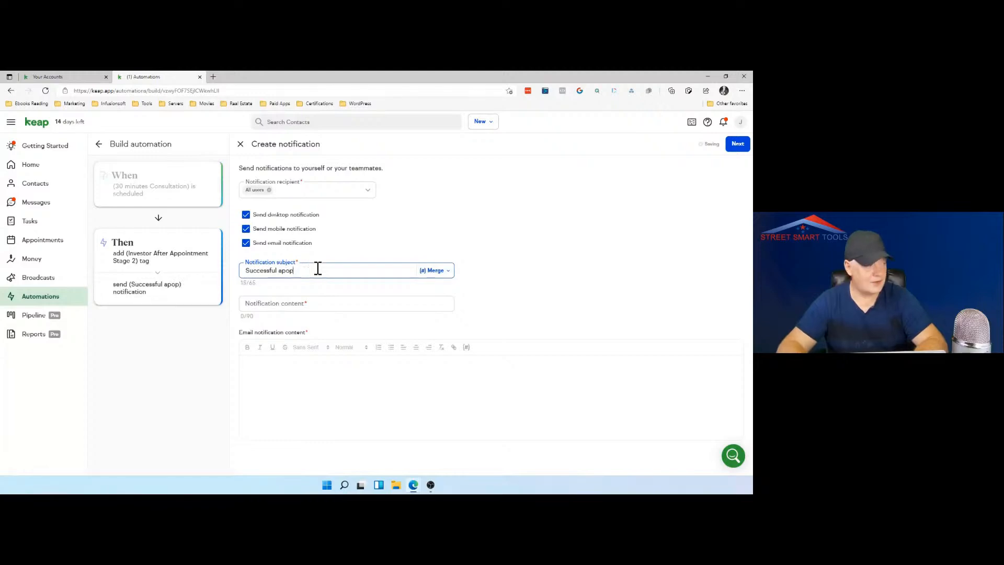
key("BackSpace")
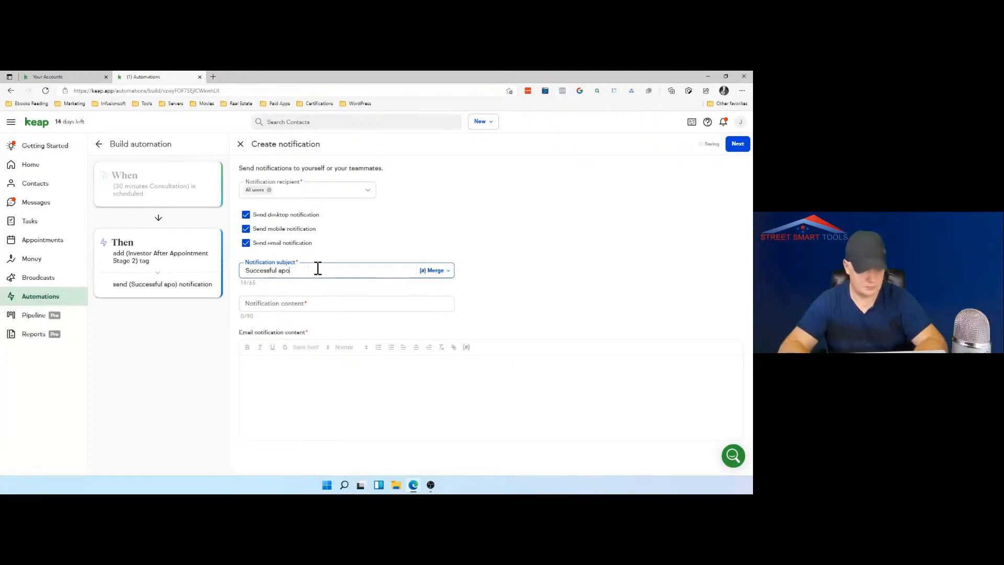
type("it")
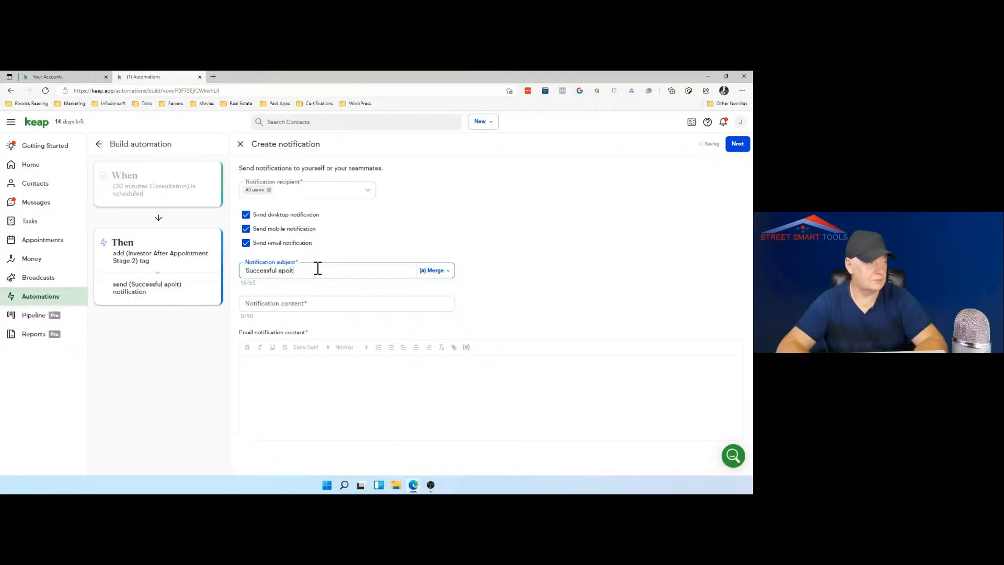
type("ment")
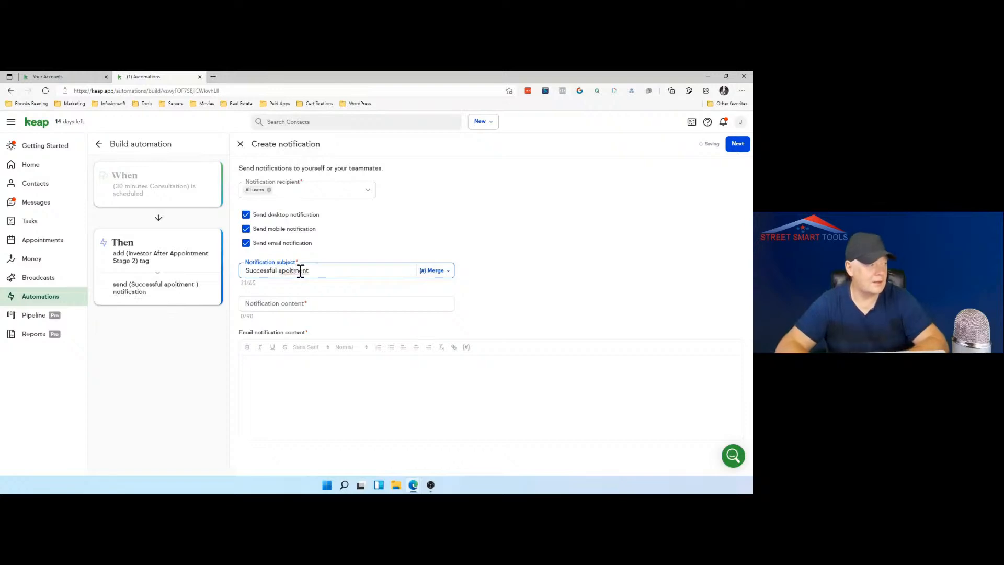
right_click(300, 272)
left_click(316, 280)
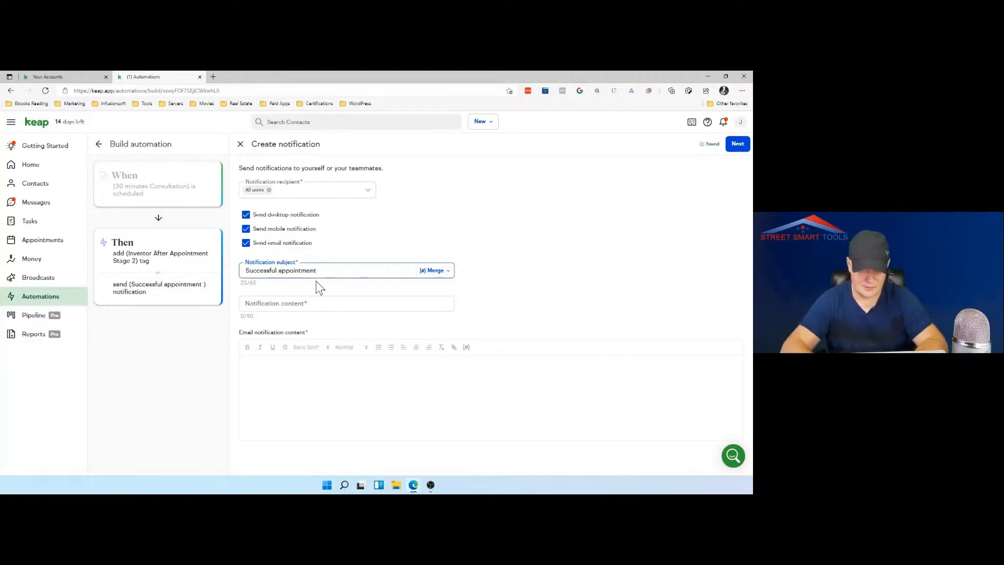
Append "scheduled 2 by" and the contact's First name merge field to the notification subject.
type("sc")
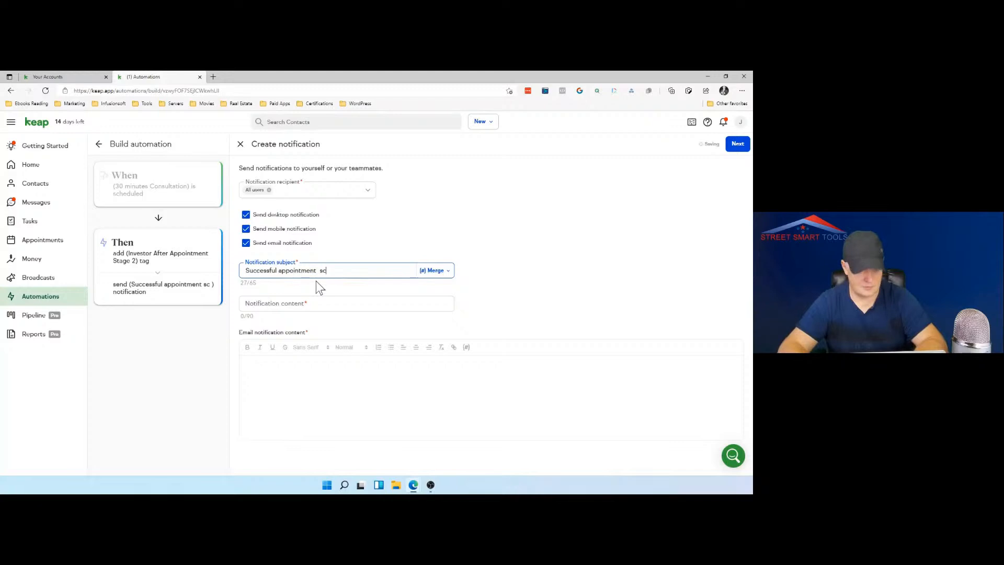
type("heduled 2 ")
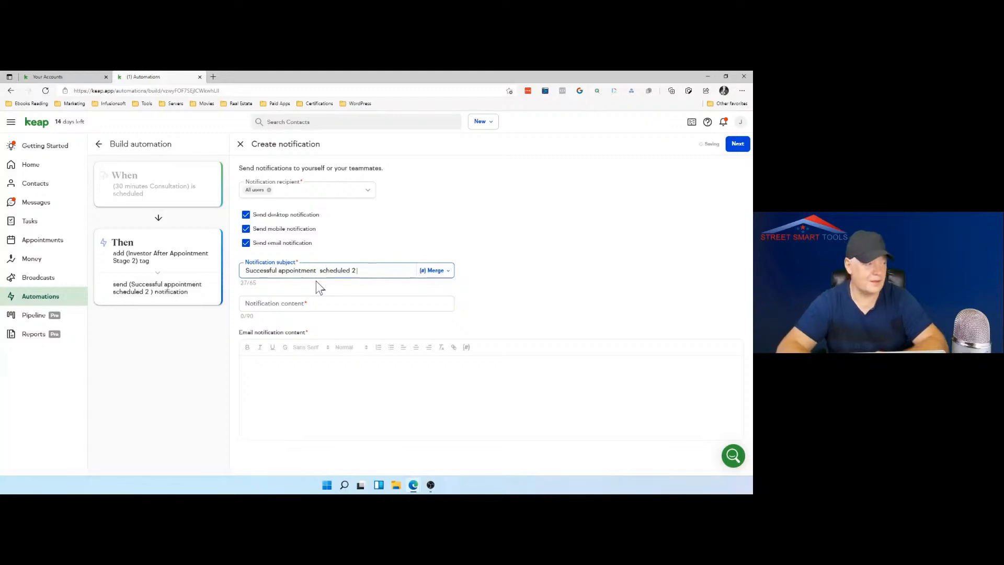
type("by")
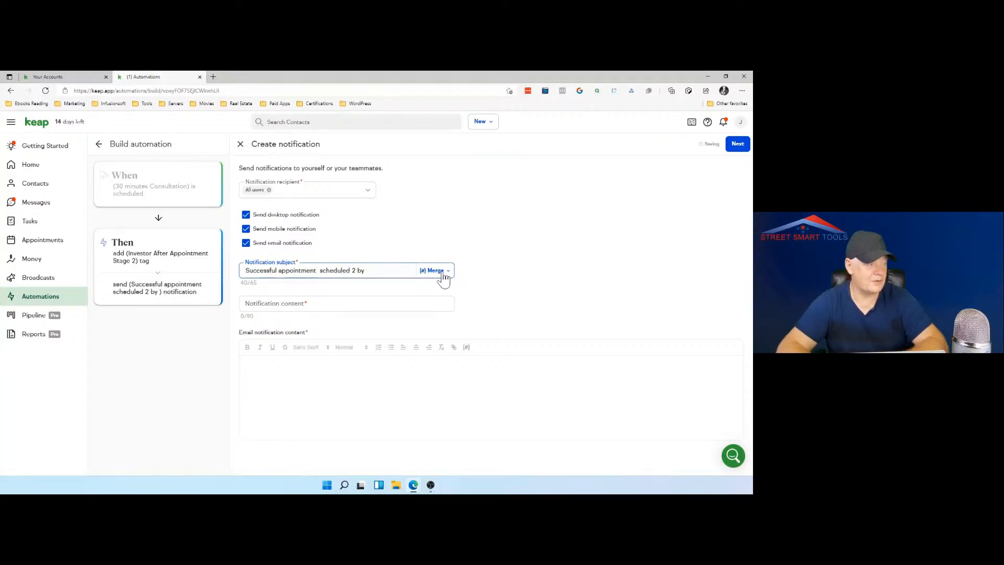
left_click(444, 277)
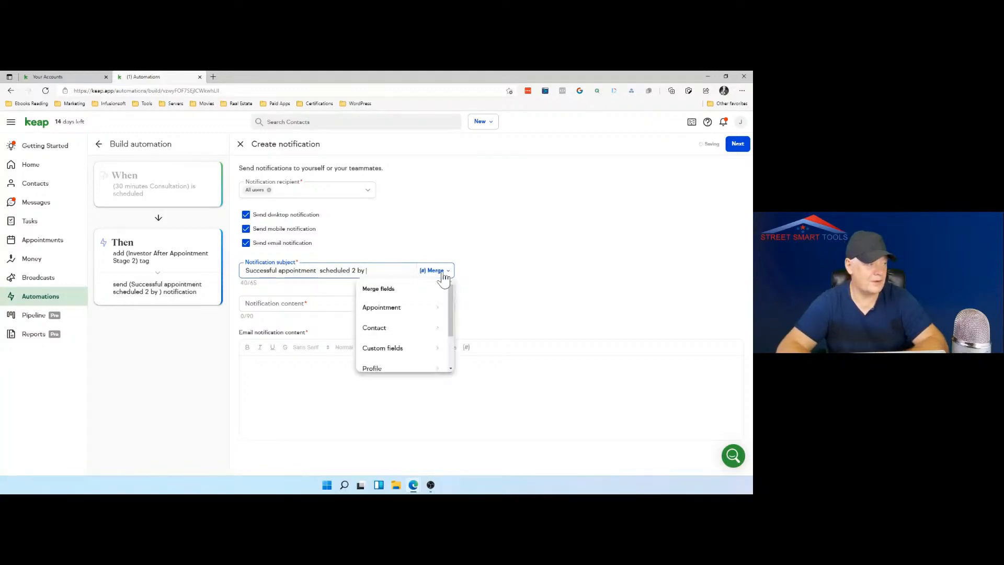
left_click(422, 329)
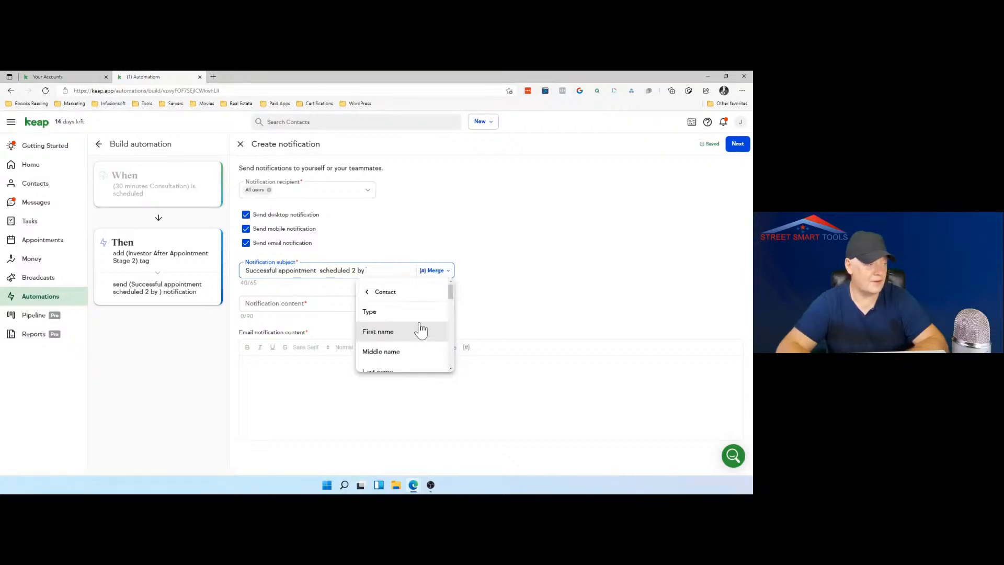
left_click(422, 330)
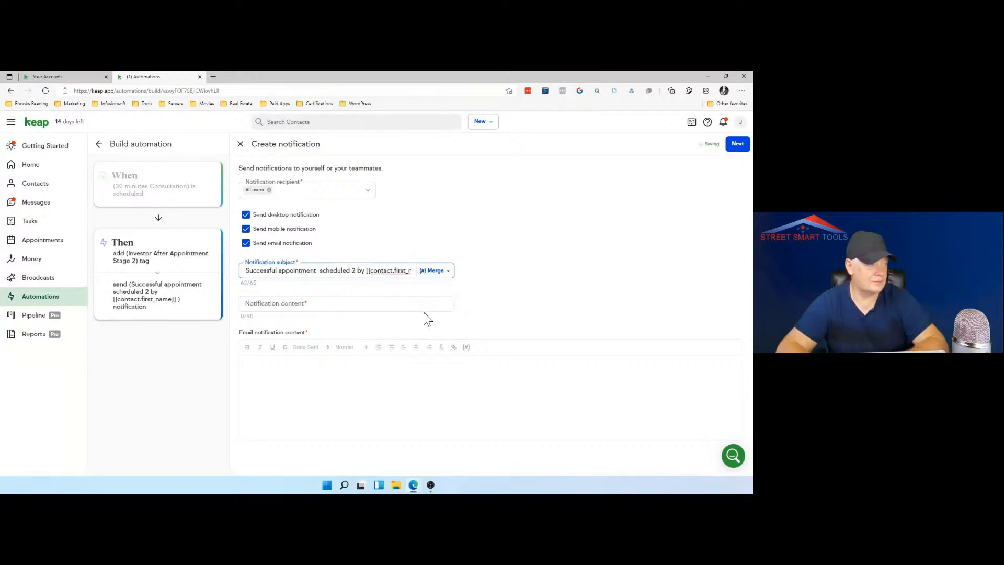
Try adding the contact's Last name merge field to the end of the notification subject.
left_click(442, 272)
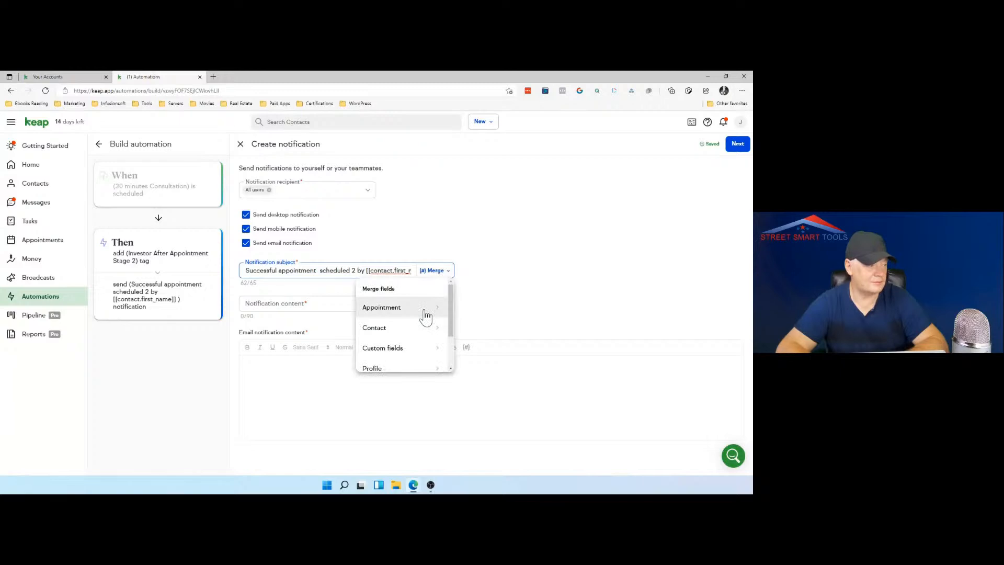
scroll(425, 315, "down", 1)
left_click(432, 297)
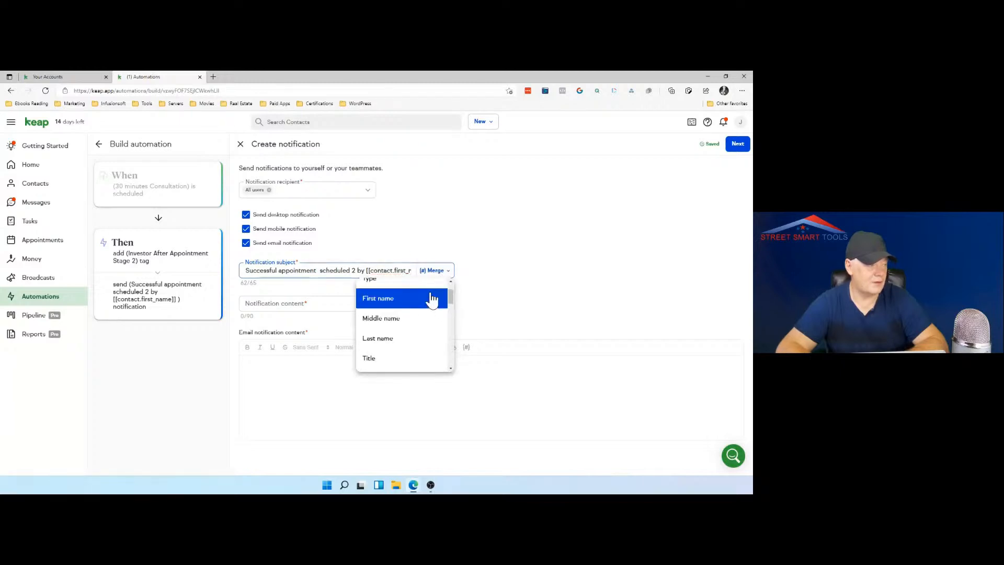
left_click(413, 337)
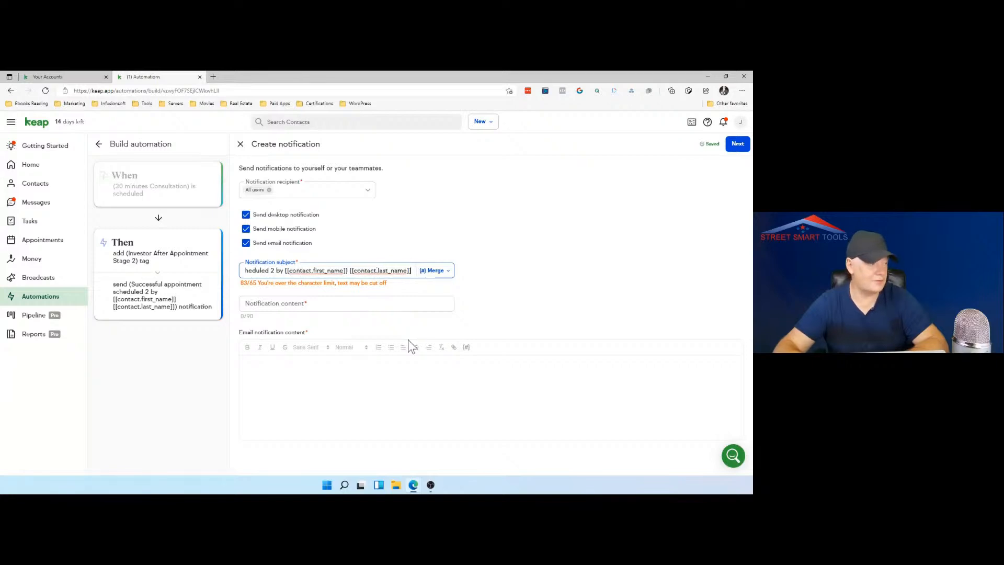
Delete the Last name merge field from the notification subject, keeping the First name merge field.
key("BackSpace")
key("BackSpace")
key("BackSpace")
key("BackSpace")
key("BackSpace")
key("BackSpace")
key("BackSpace")
key("BackSpace")
key("BackSpace")
key("BackSpace")
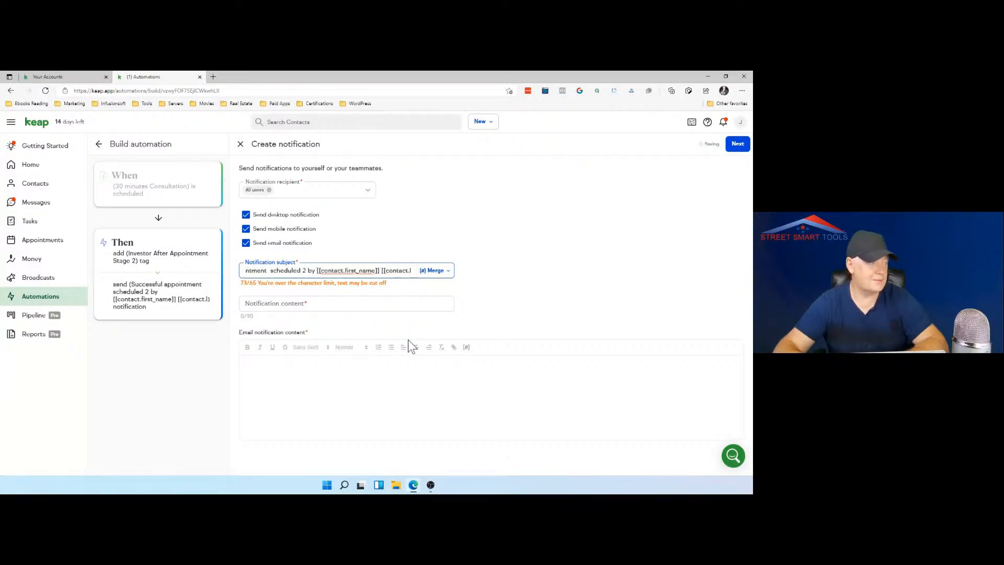
key("BackSpace")
key("BackSpace")
key("BackSpace")
key("BackSpace")
key("BackSpace")
key("BackSpace")
key("BackSpace")
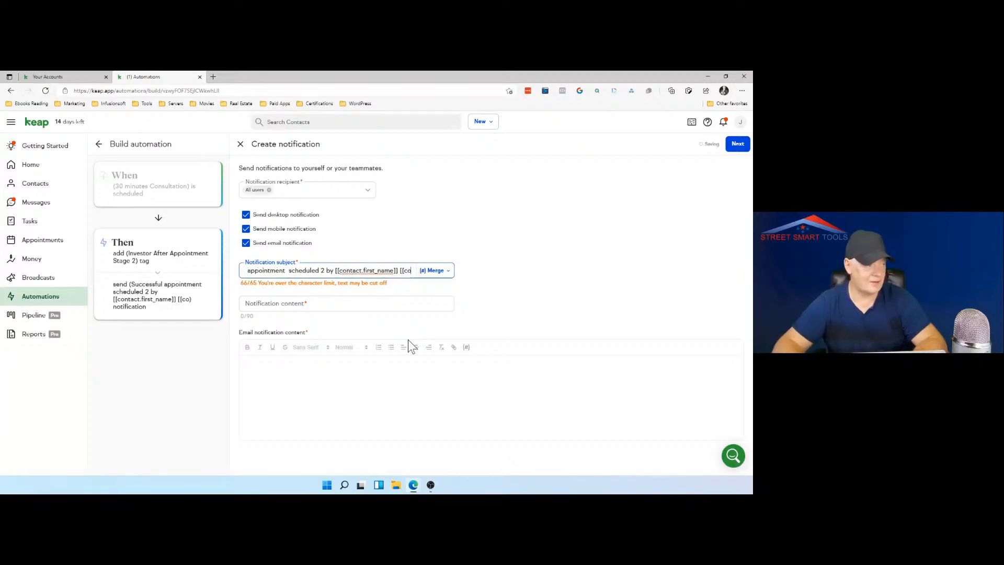
key("BackSpace")
key("BackSpace")
key("BackSpace")
key("BackSpace")
key("BackSpace")
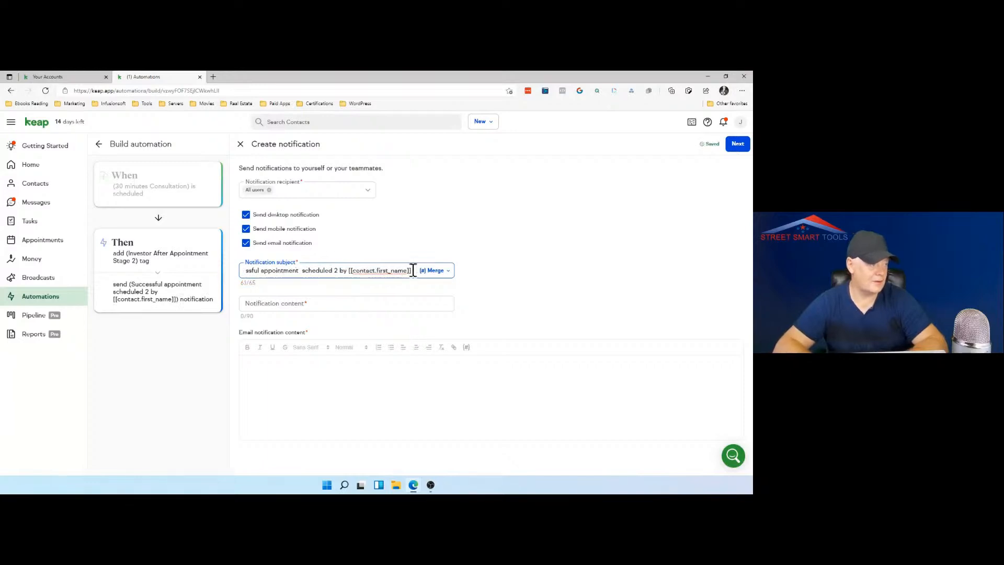
Copy the full notification subject text, including its merge field, into the notification content.
left_click_drag(413, 270, 233, 272)
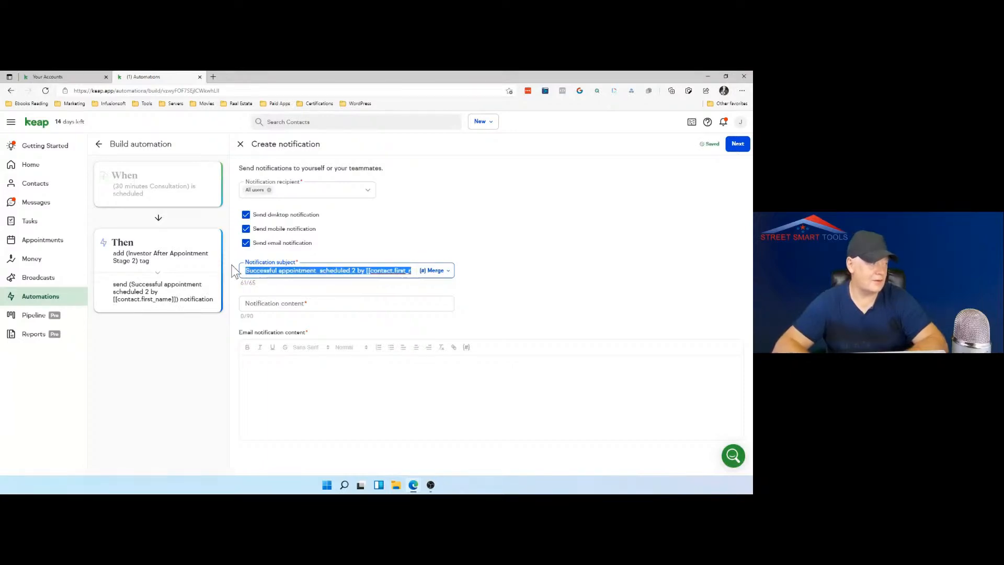
right_click(266, 272)
left_click(297, 271)
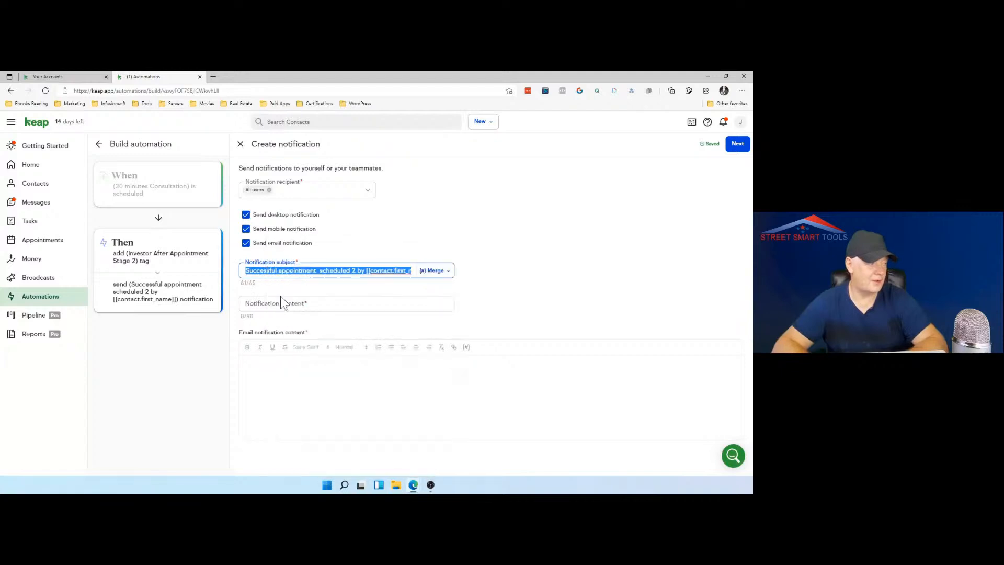
left_click(281, 301)
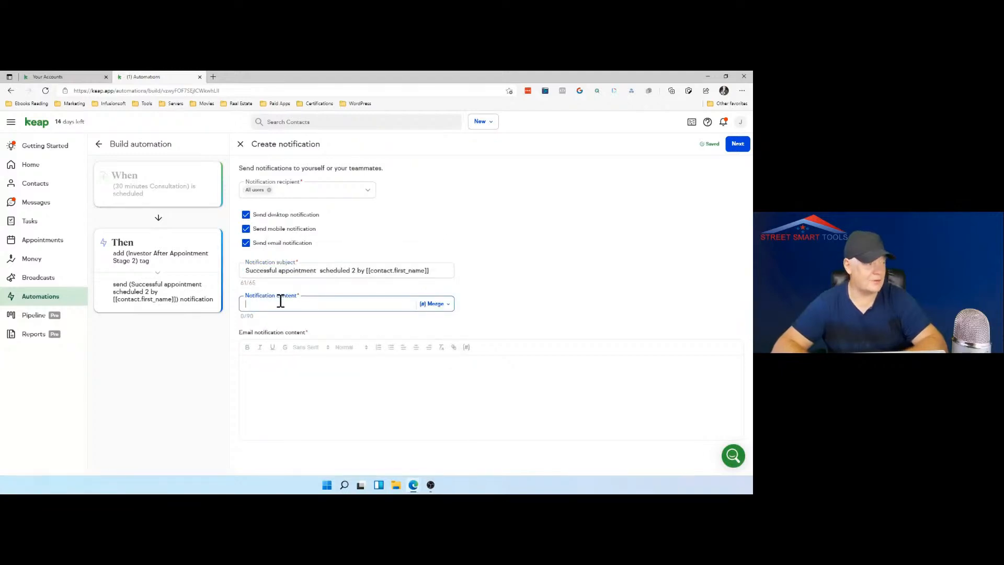
key("ctrl+v")
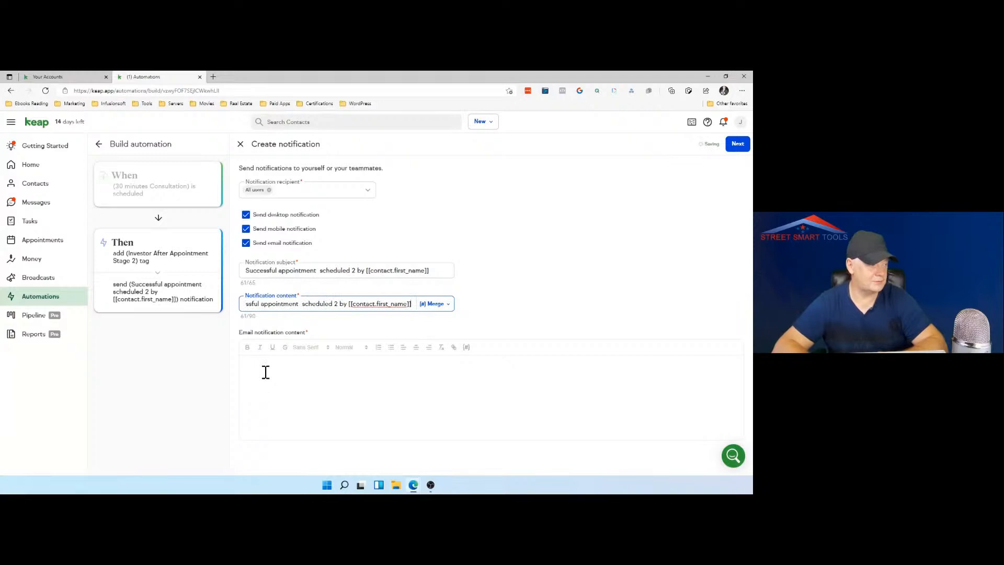
Start the email notification content with the greeting "Hello".
left_click(331, 361)
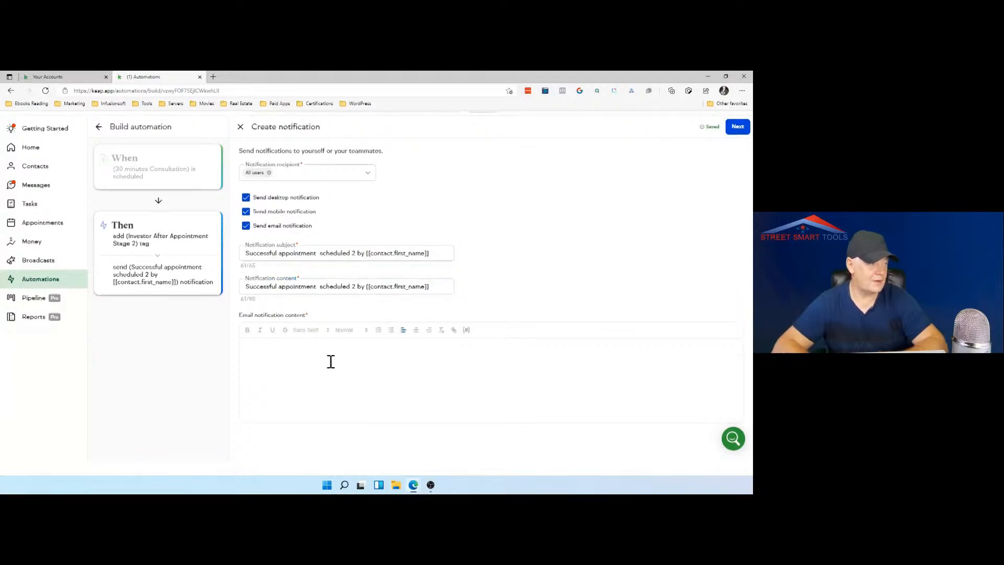
scroll(331, 362, "up", 1)
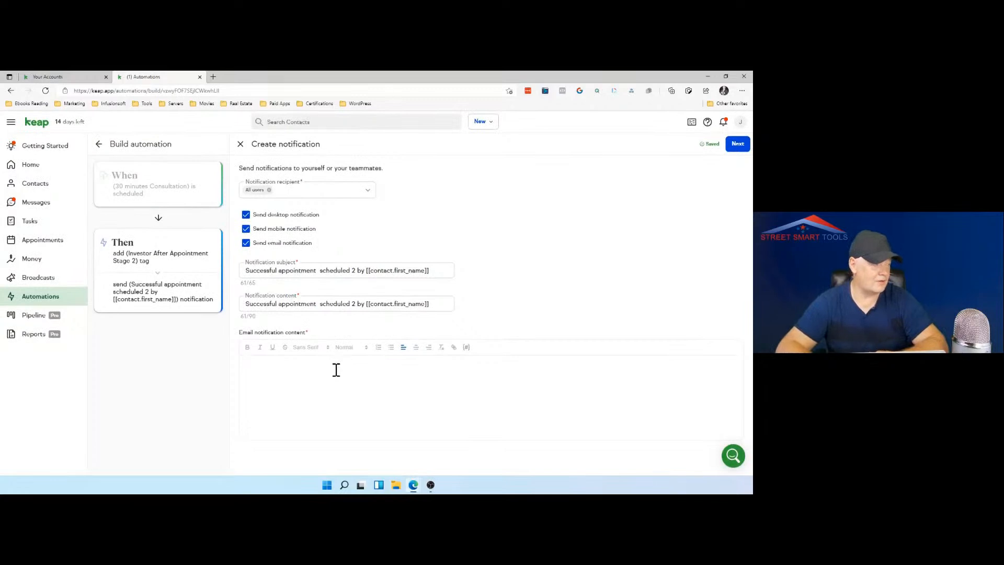
type("Hello")
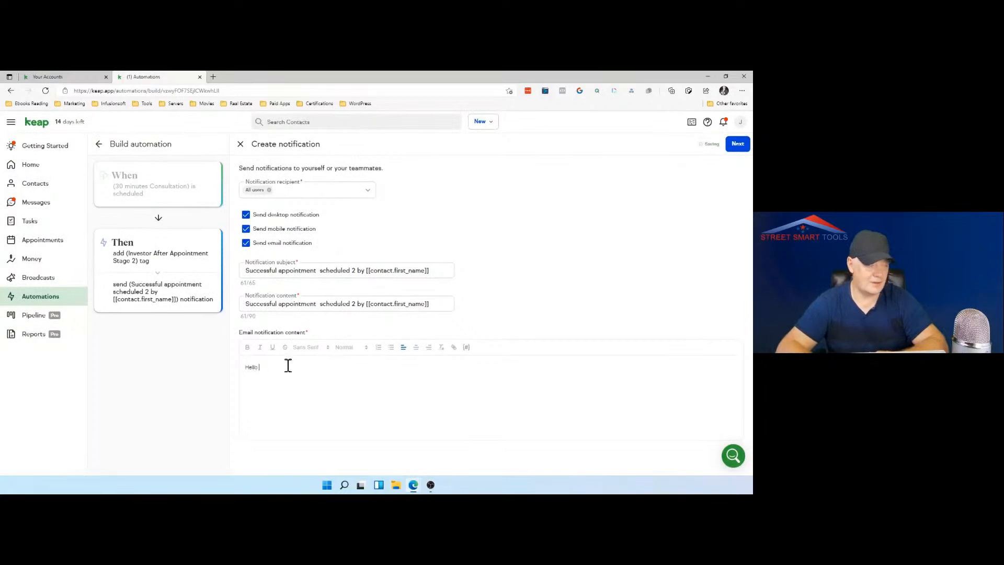
Try inserting the User Email merge field after "Hello" in the email notification content.
left_click(466, 348)
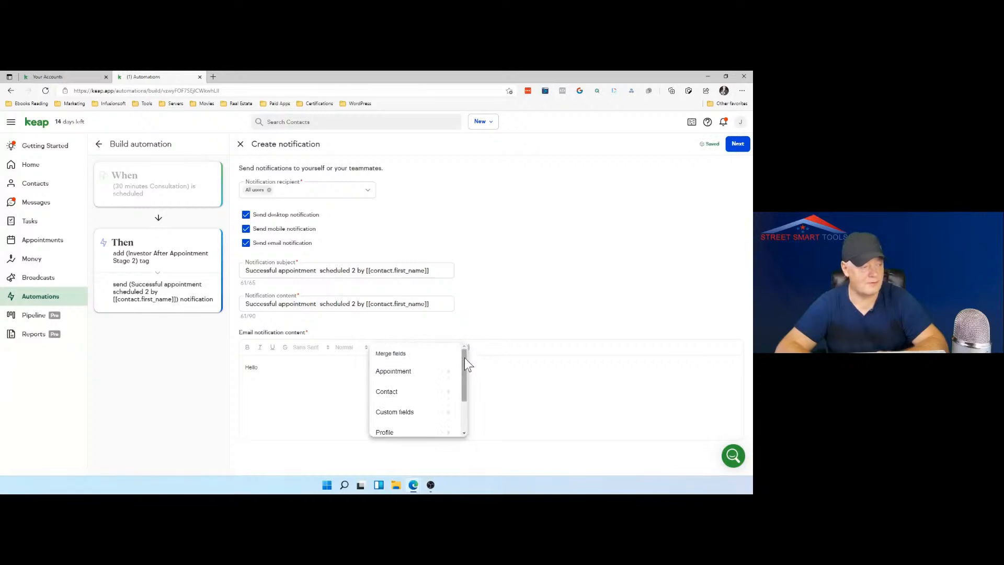
left_click_drag(465, 359, 469, 394)
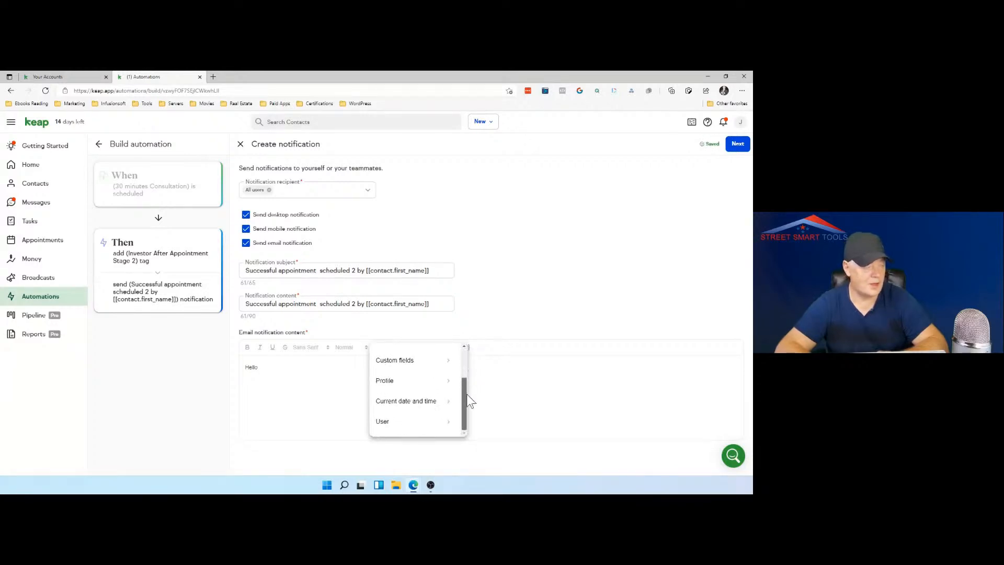
left_click(441, 424)
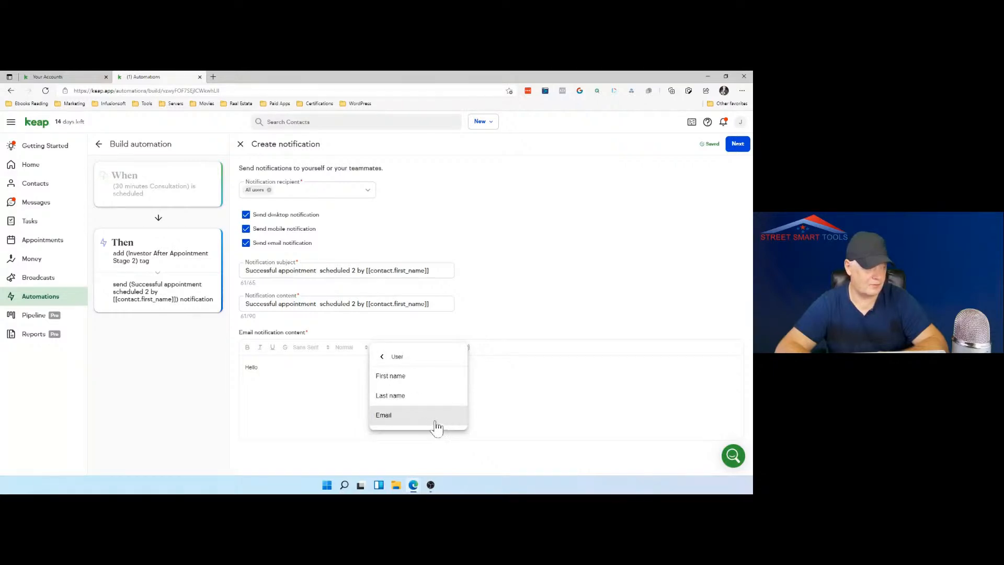
left_click(431, 426)
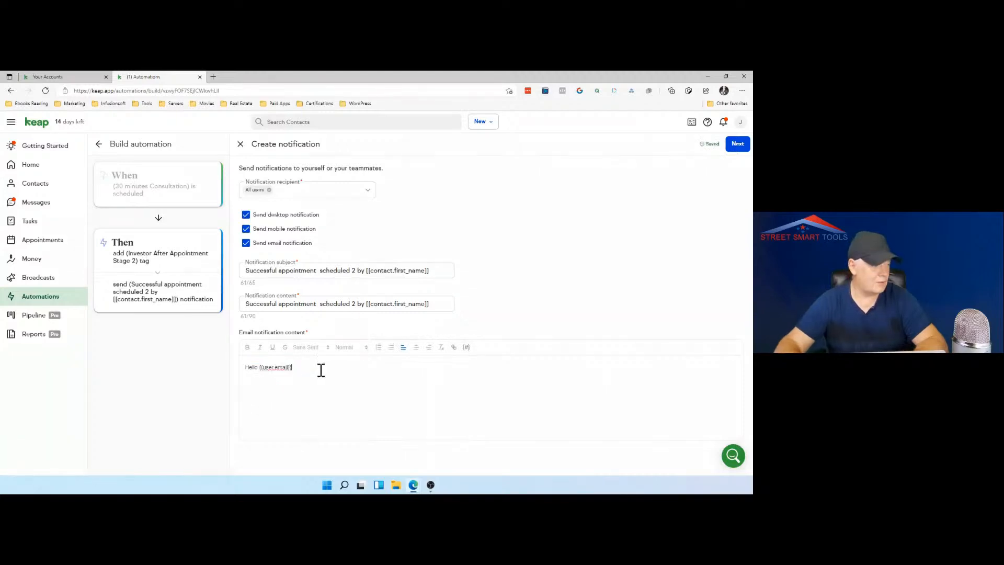
Delete the User Email merge field from the greeting, keeping "Hello".
key("BackSpace")
key("BackSpace")
key("BackSpace")
key("BackSpace")
key("BackSpace")
key("BackSpace")
key("BackSpace")
key("BackSpace")
key("BackSpace")
key("BackSpace")
key("BackSpace")
key("BackSpace")
key("BackSpace")
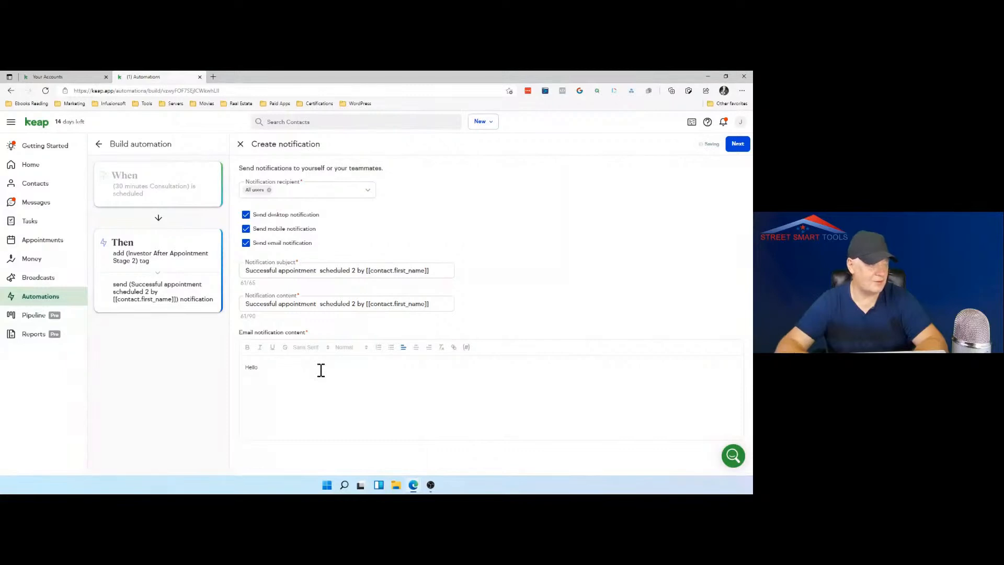
Insert the User First name merge field after "Hello" in the email notification content.
left_click(466, 348)
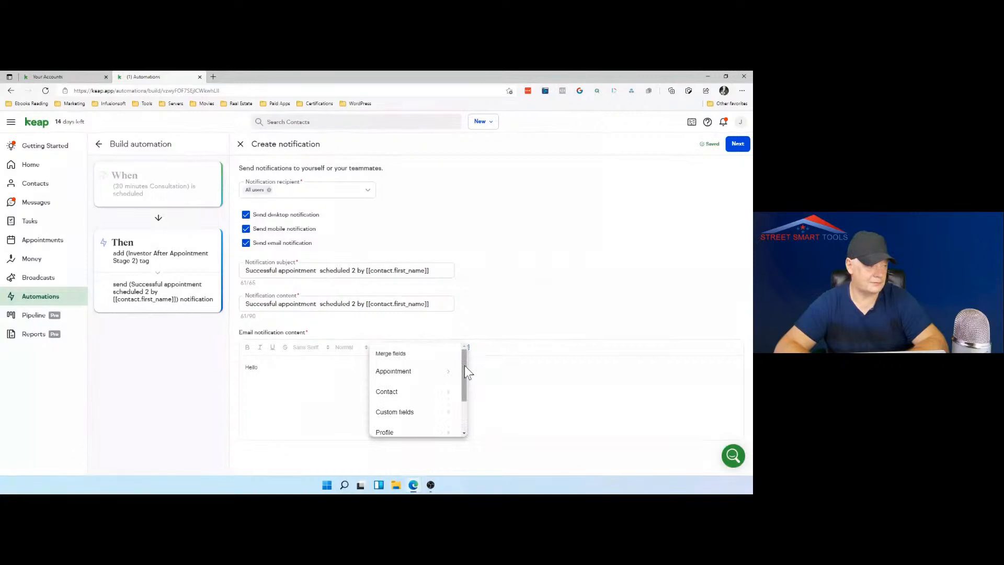
scroll(463, 381, "down", 2)
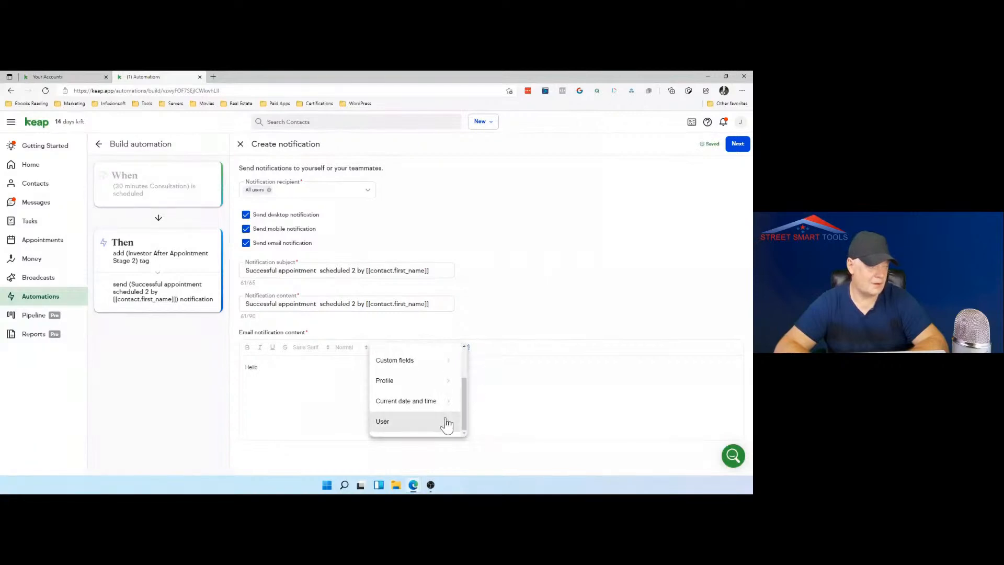
left_click(448, 424)
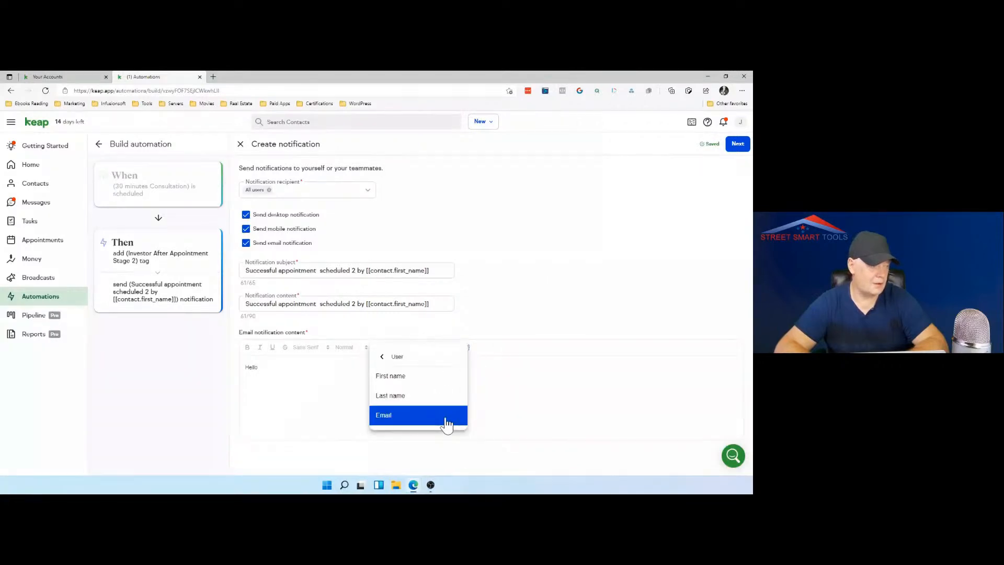
left_click(428, 377)
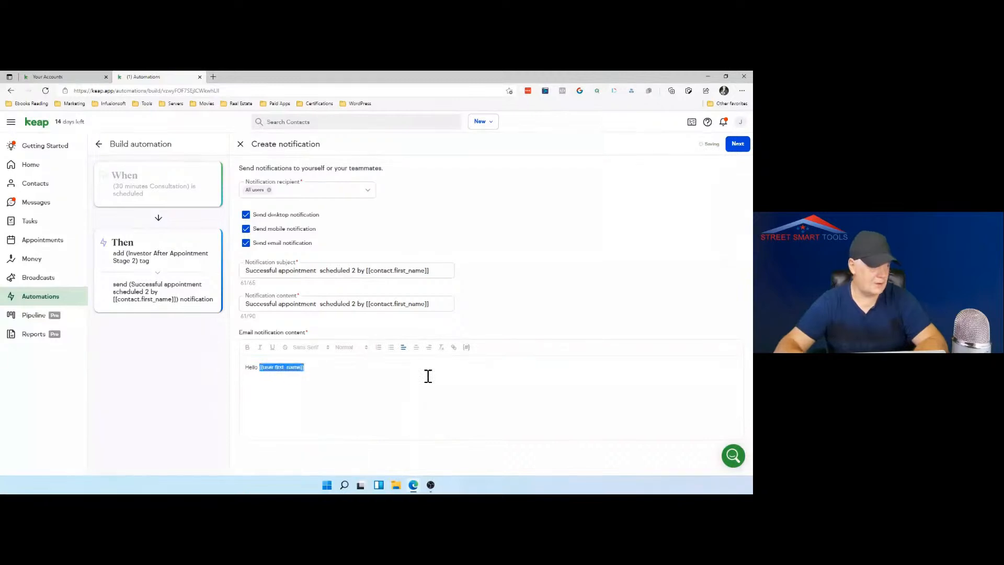
left_click(428, 376)
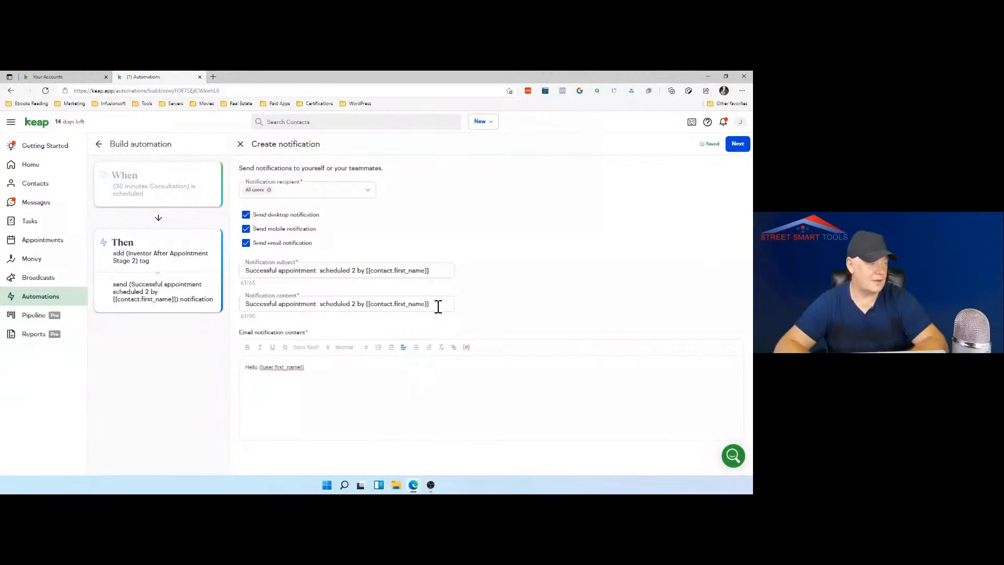
Copy the full notification content text into the email notification content, below the greeting line.
left_click_drag(438, 307, 238, 315)
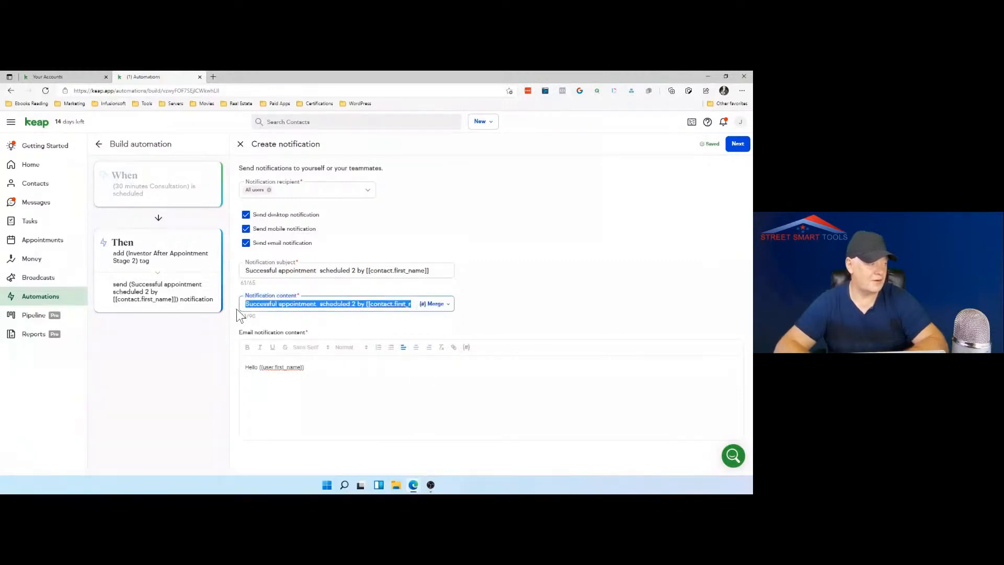
right_click(255, 305)
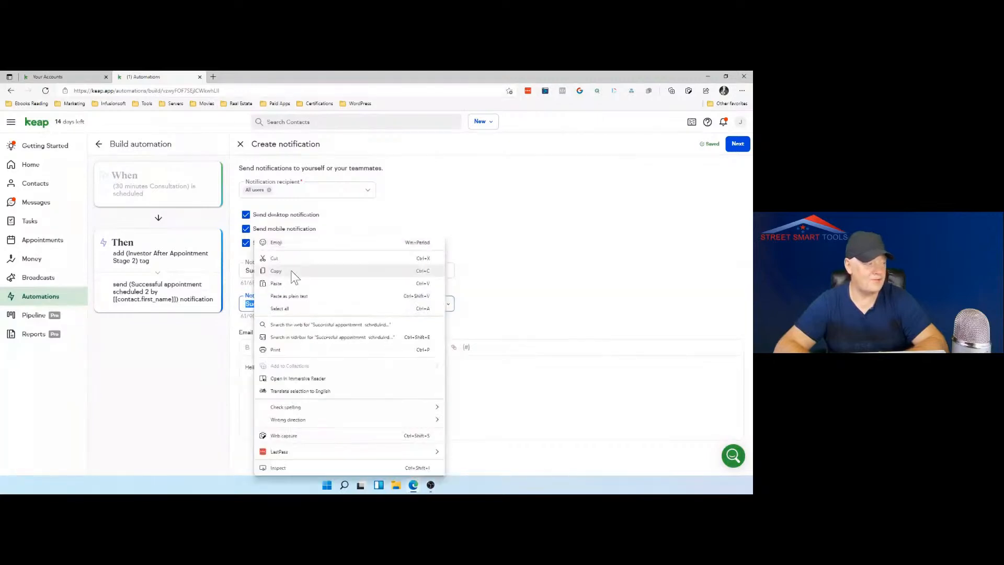
left_click(291, 275)
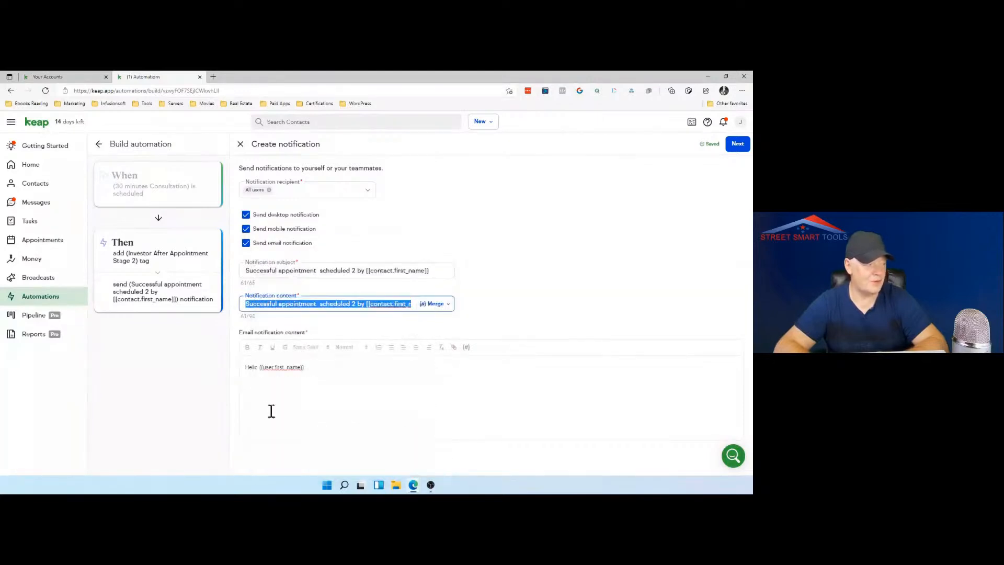
left_click(250, 386)
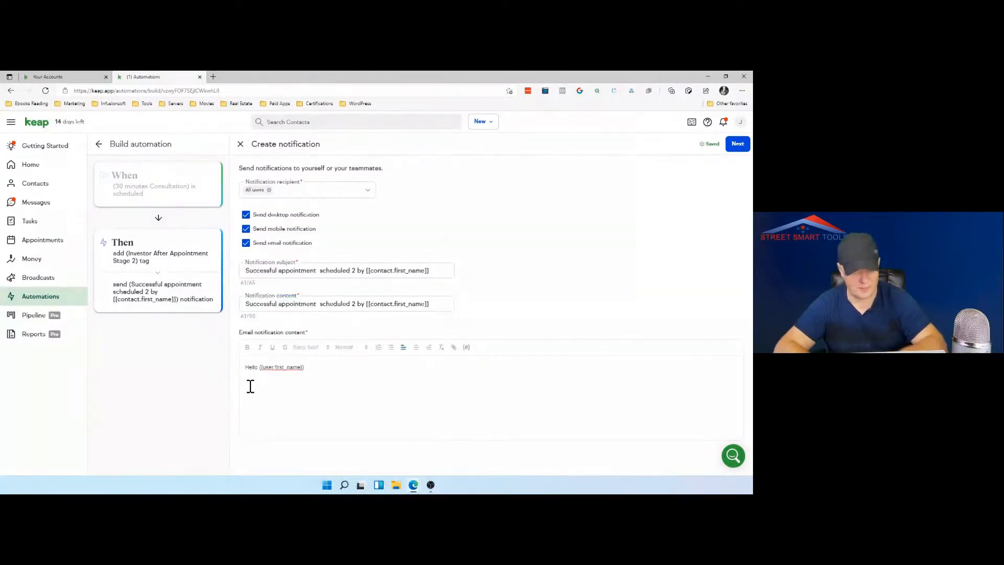
key("ctrl+v")
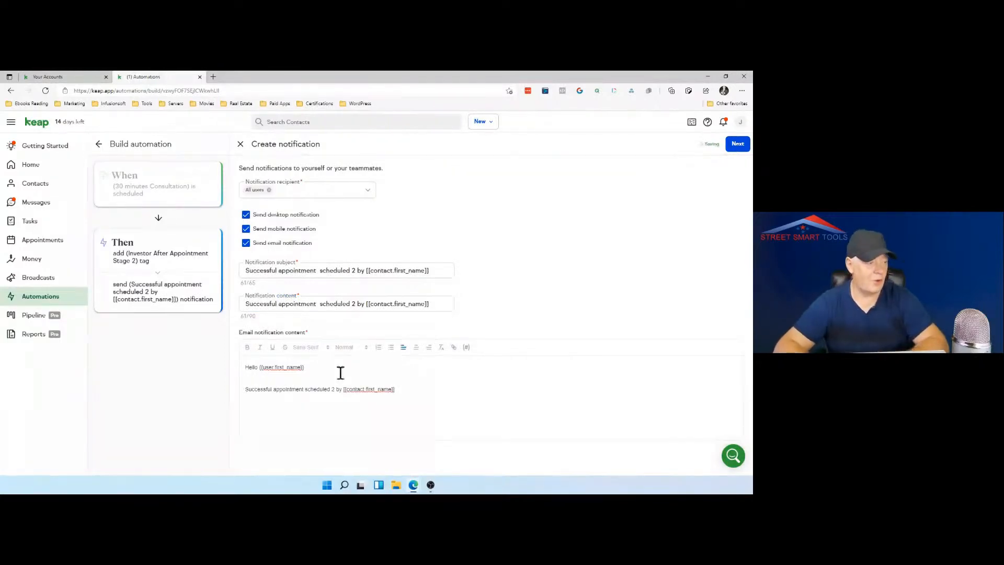
Append the contact's Last name merge field after the First name field in the email's appointment line.
left_click(466, 348)
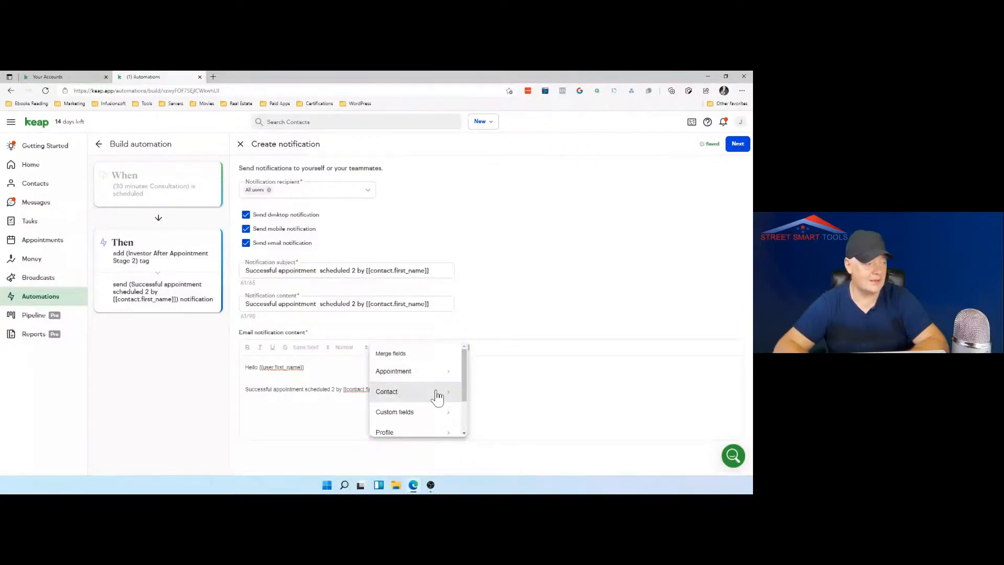
left_click(437, 394)
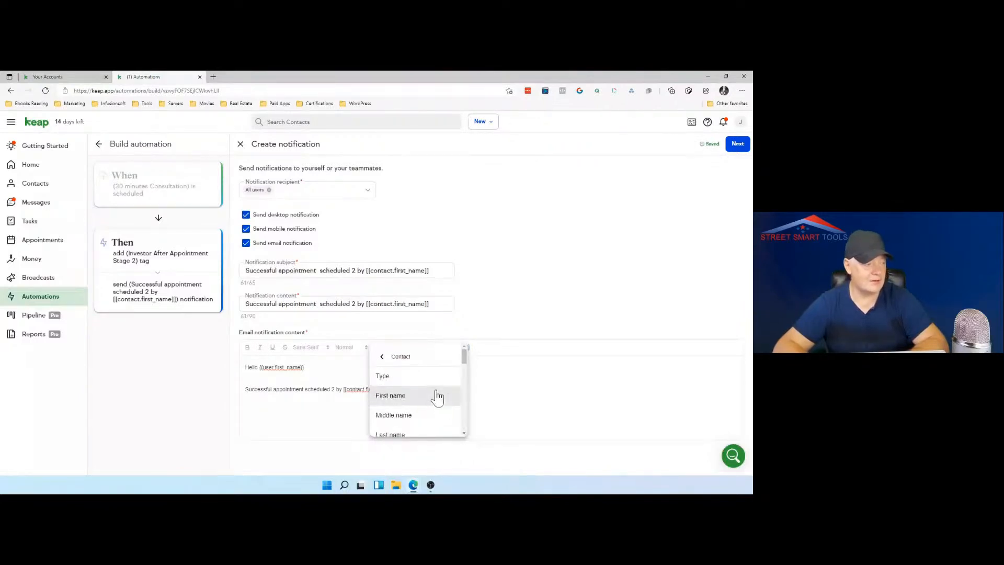
left_click(428, 429)
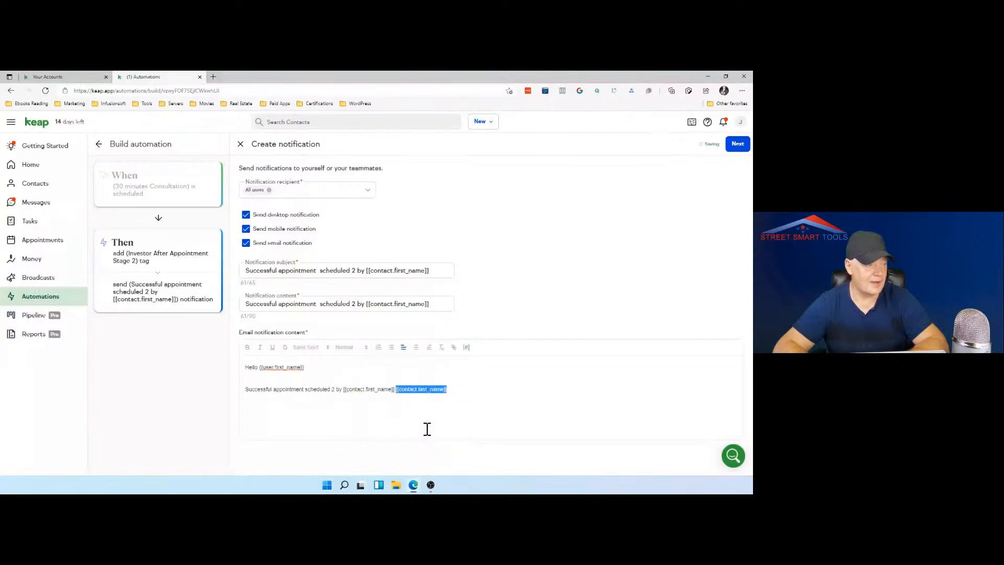
left_click(460, 417)
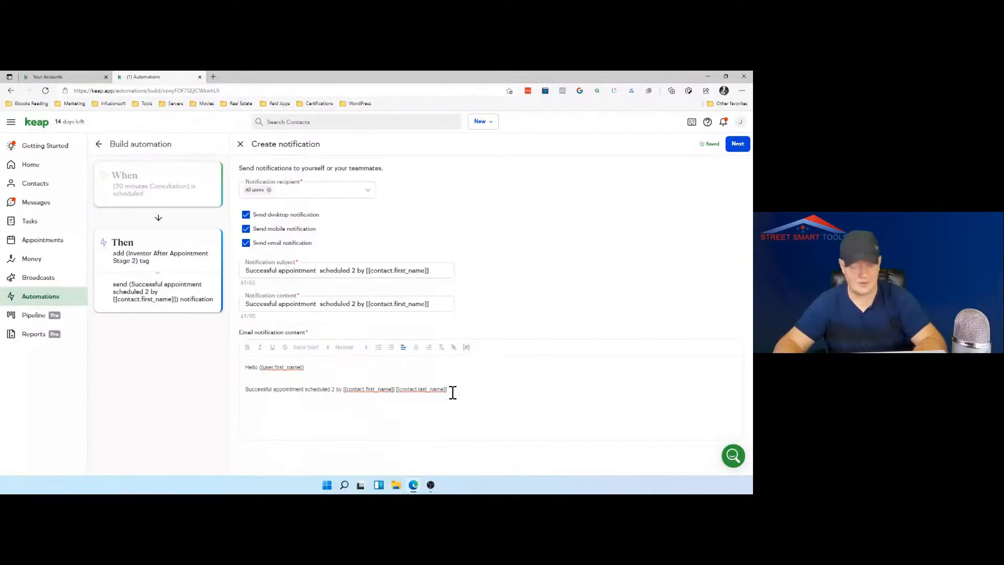
Add the line "Staget 2 will be triggered" below the appointment line in the email notification content.
key("Return")
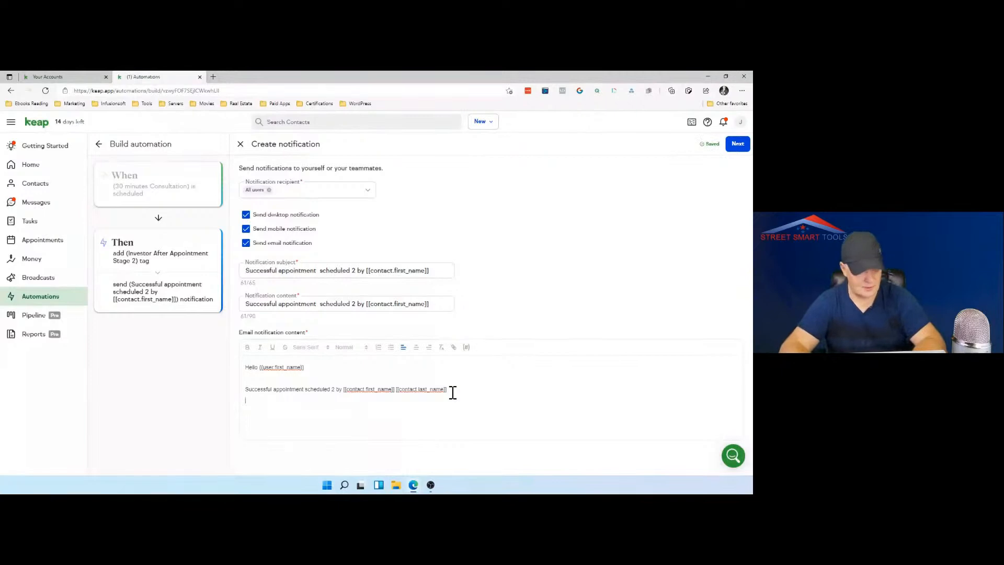
type("Sta")
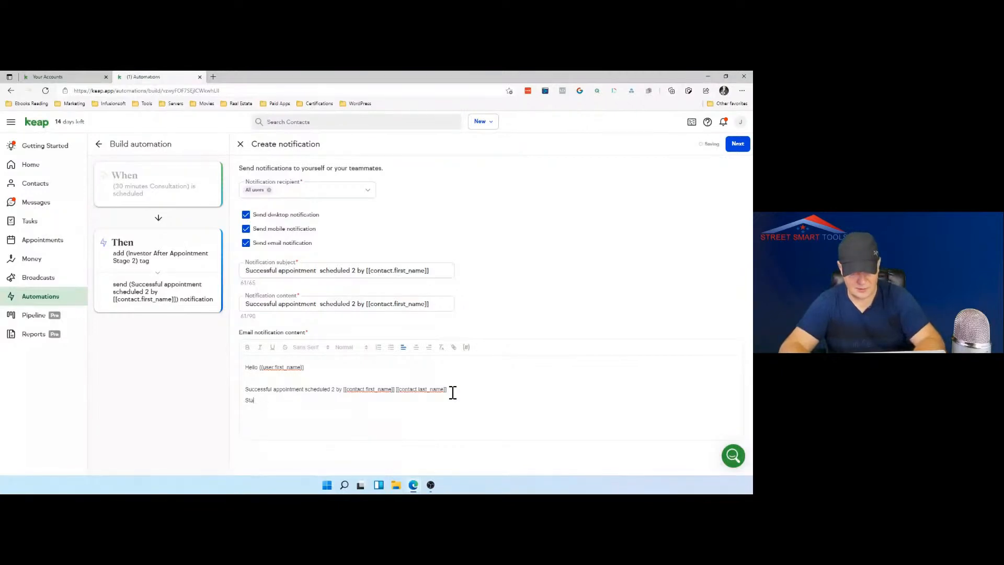
type("get 2")
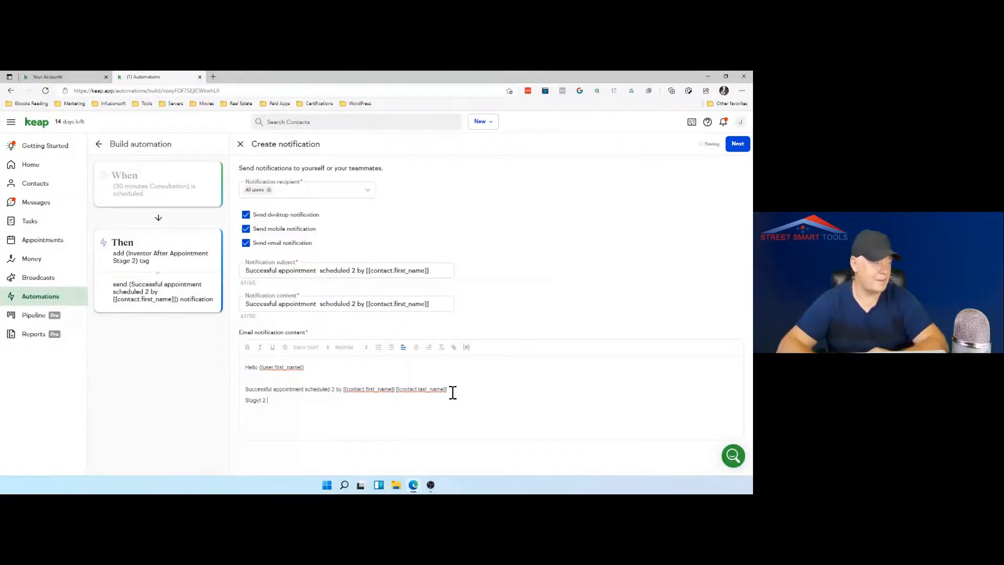
type("will be triggered")
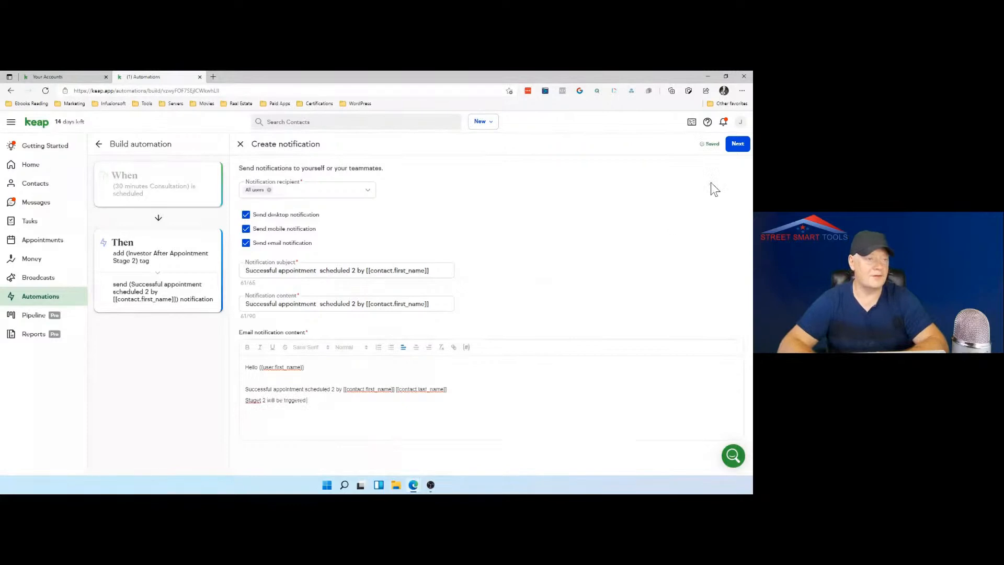
Finish the notification and set it to be sent with a delay of 30 minutes.
left_click(738, 145)
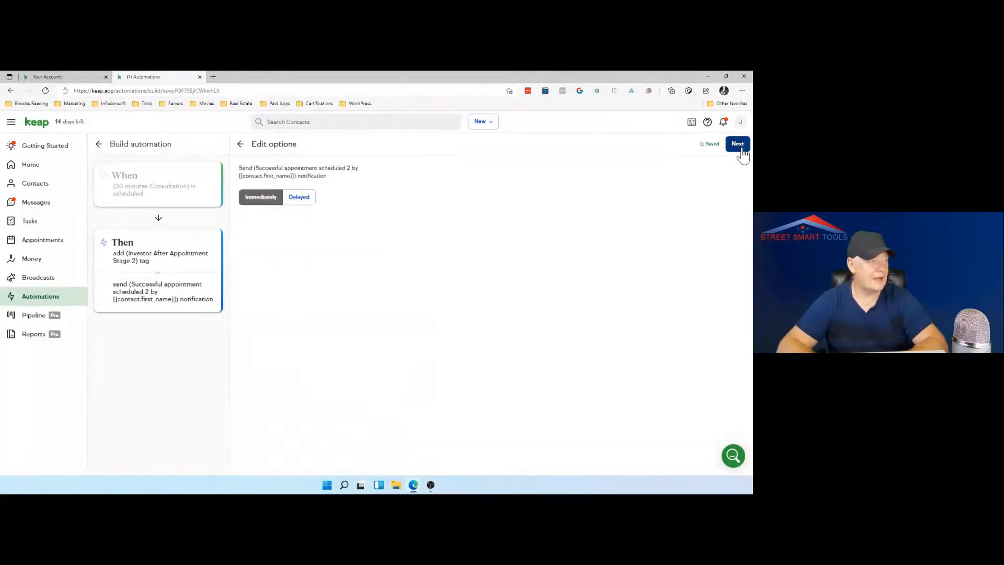
left_click(302, 198)
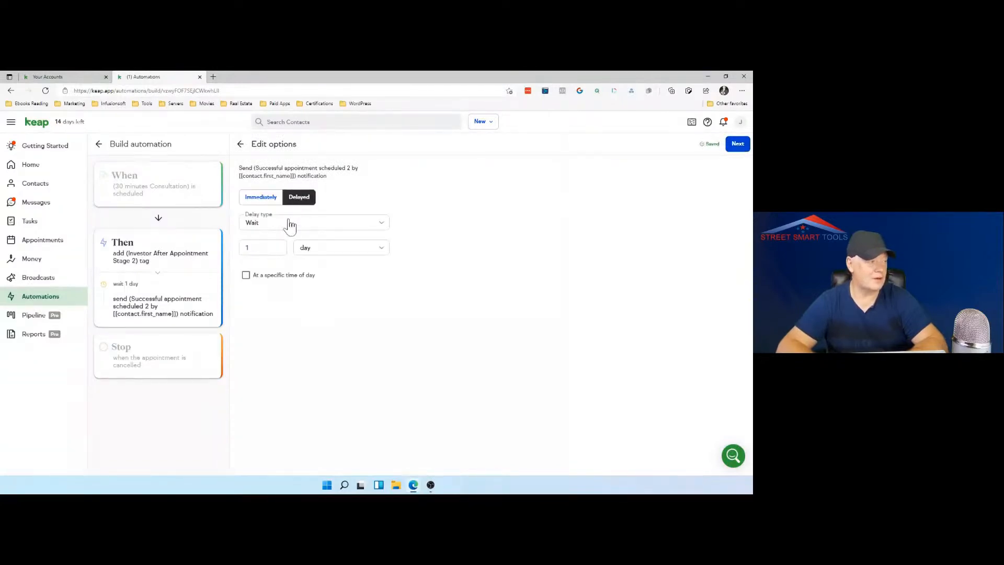
left_click(319, 252)
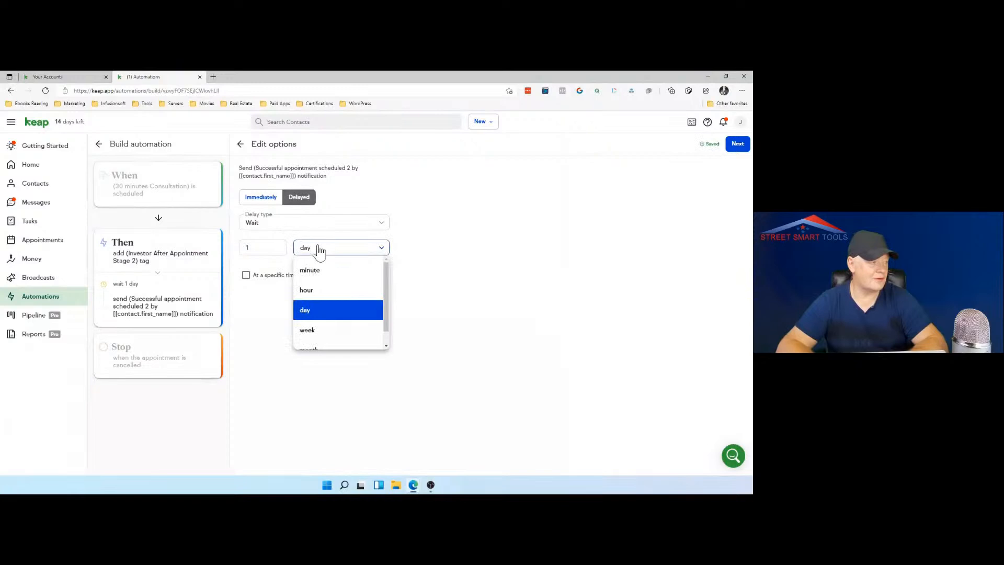
left_click(314, 278)
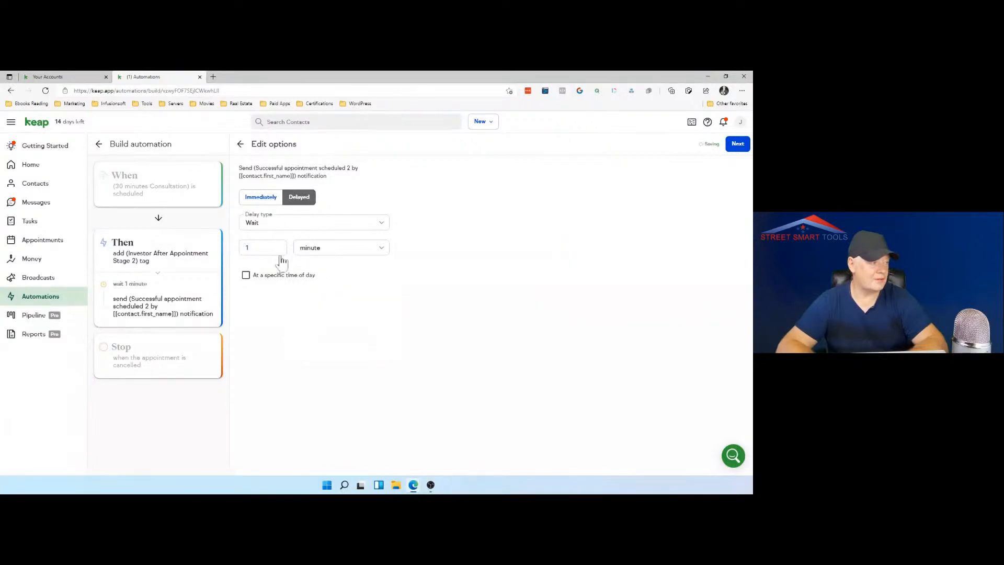
left_click(262, 247)
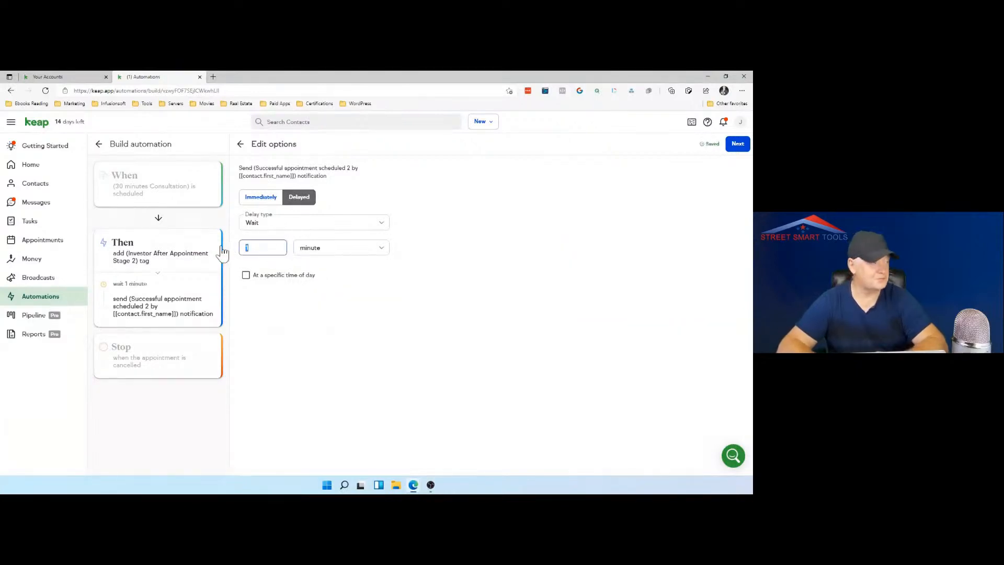
key("BackSpace")
type("30")
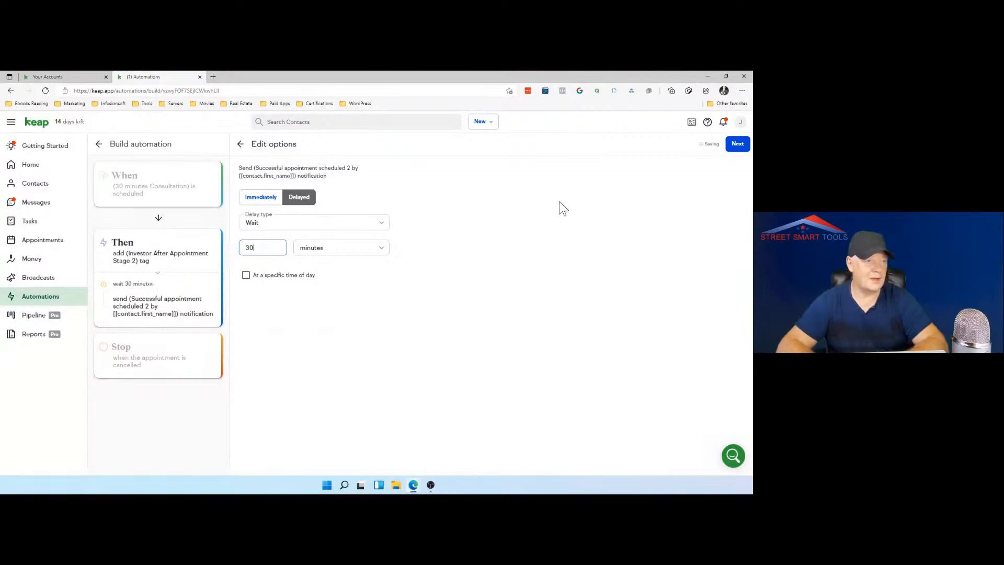
left_click(738, 145)
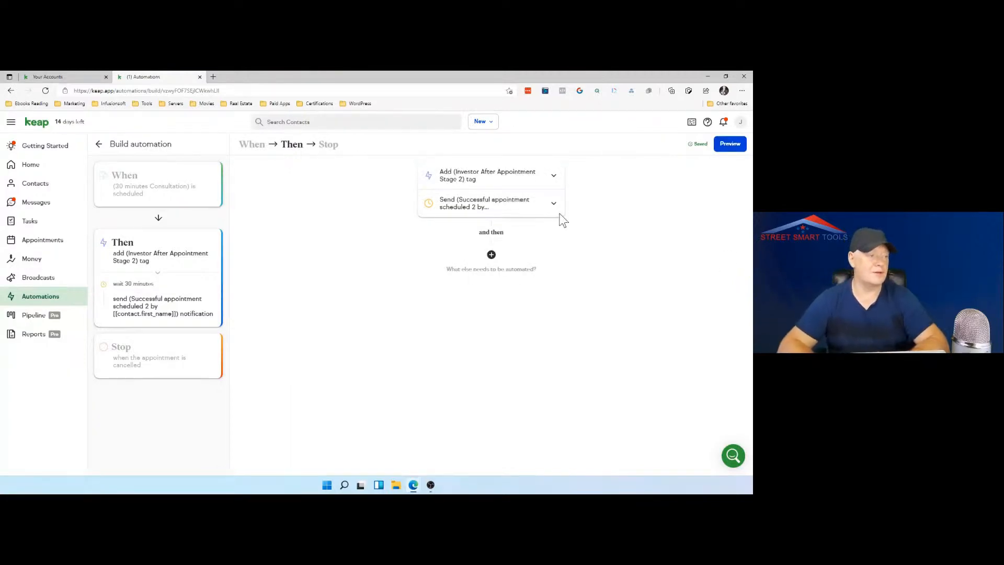
Add a create-a-deal action after the notification and start a new pipeline from the Sales pipeline template.
left_click(492, 256)
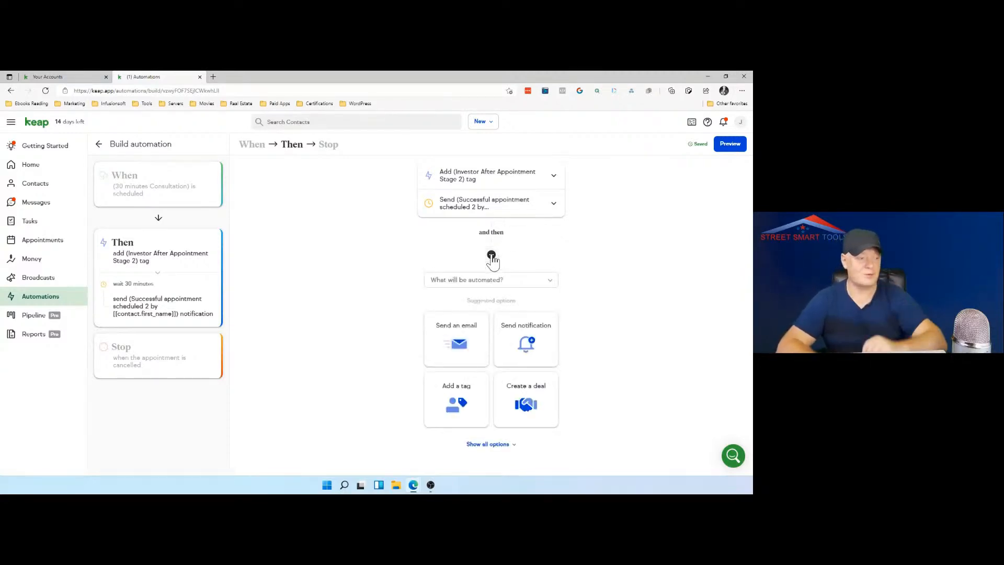
left_click(526, 406)
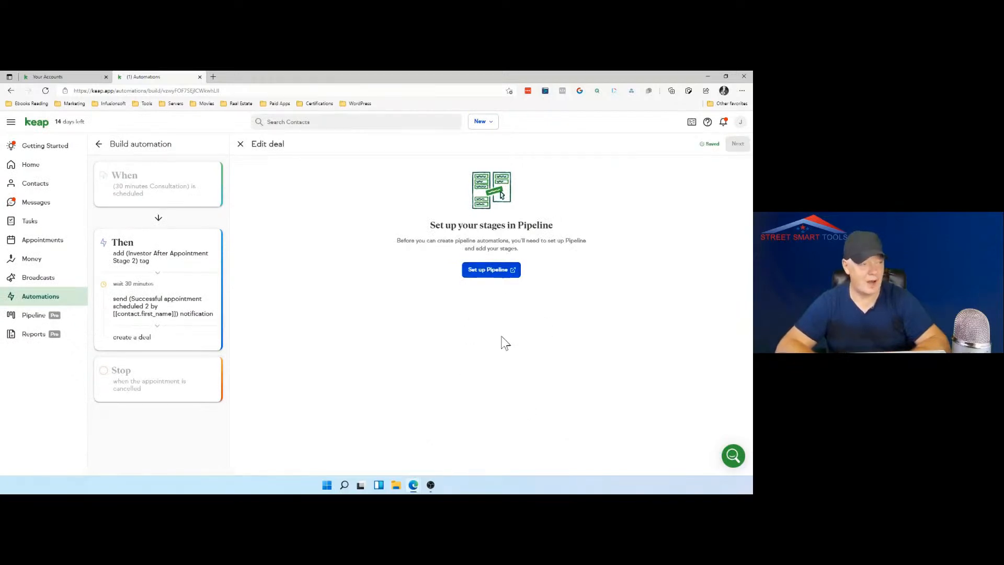
left_click(503, 276)
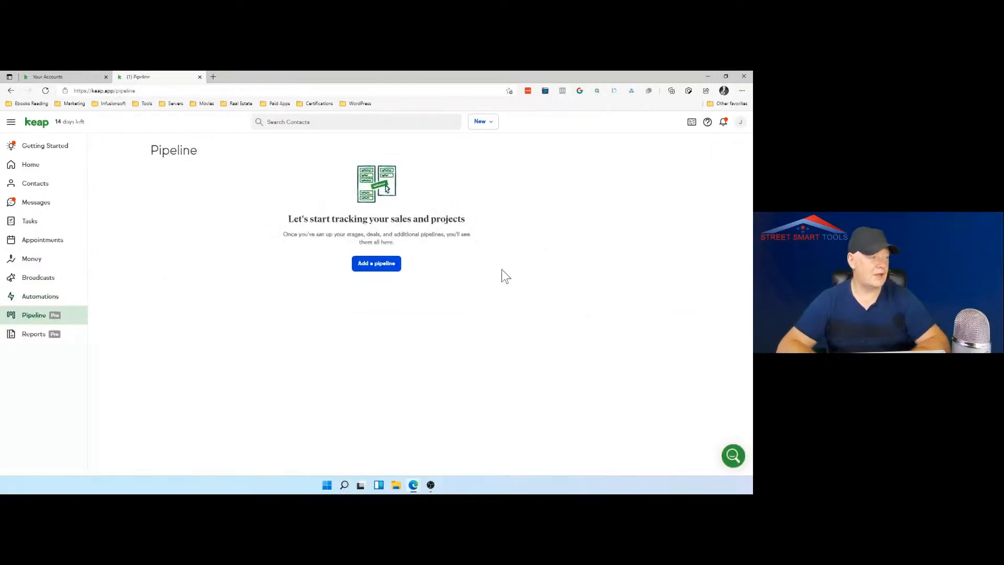
left_click(366, 264)
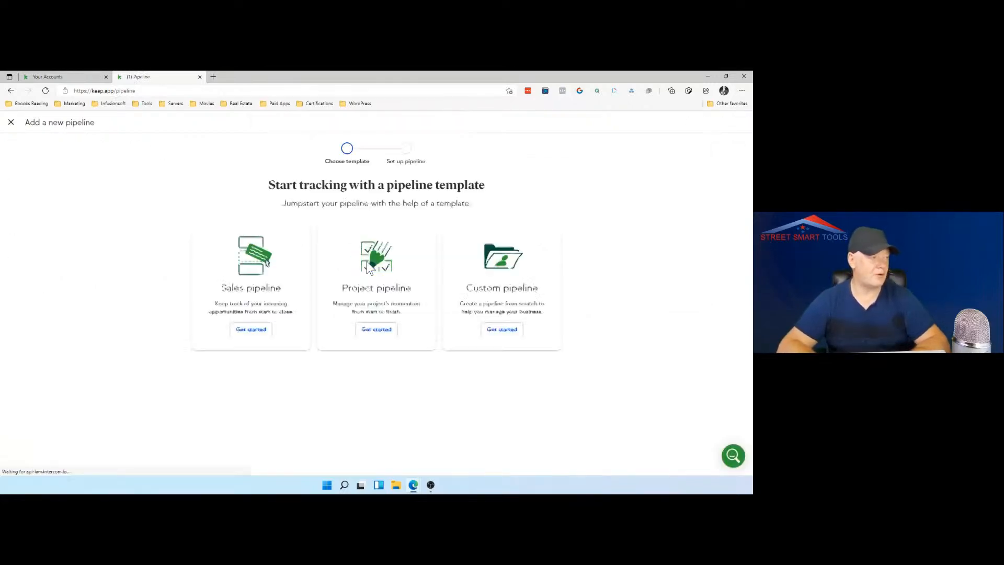
left_click(259, 330)
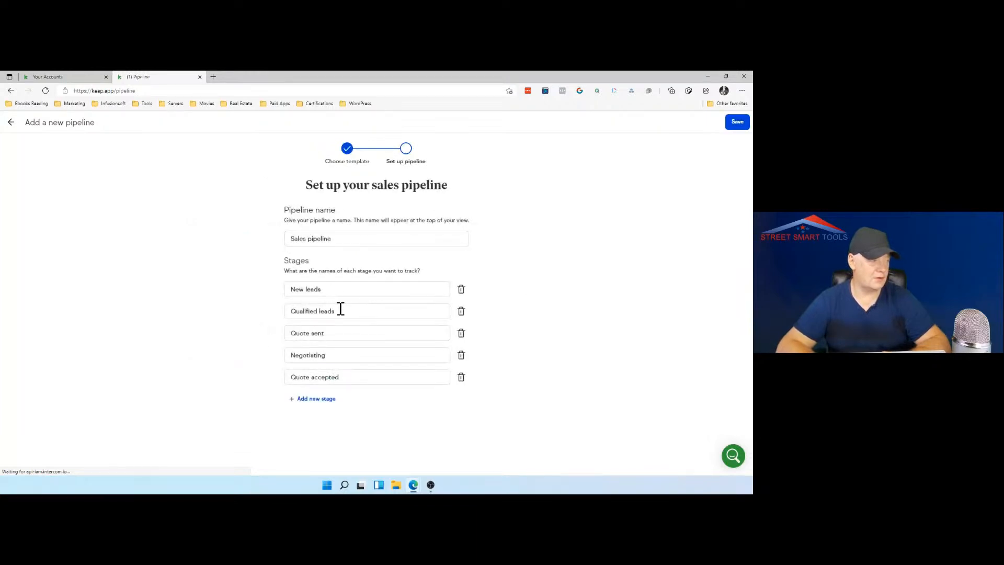
Rename the Quote sent stage to "Stage 2" and save the sales pipeline.
left_click_drag(332, 332, 287, 335)
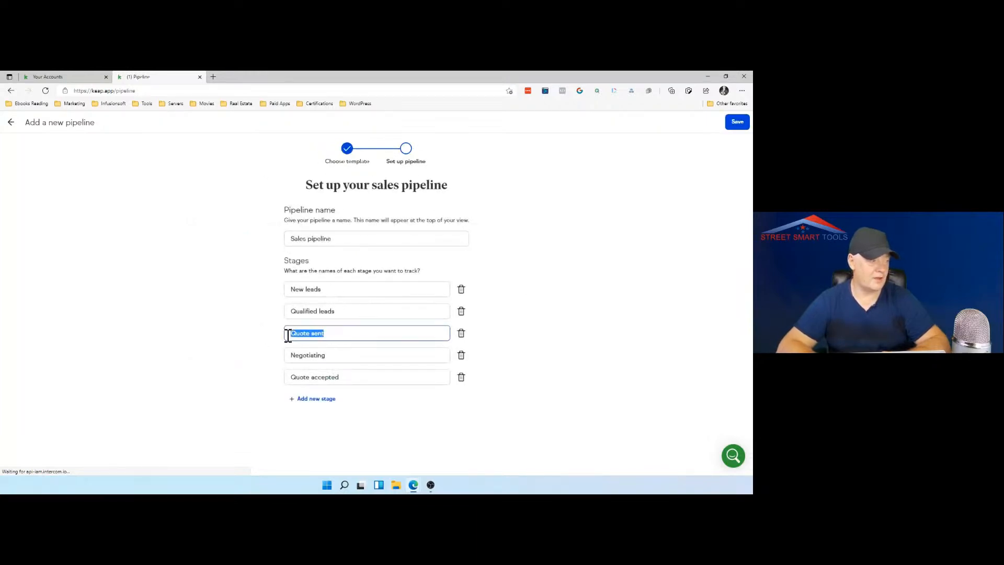
type("Stge")
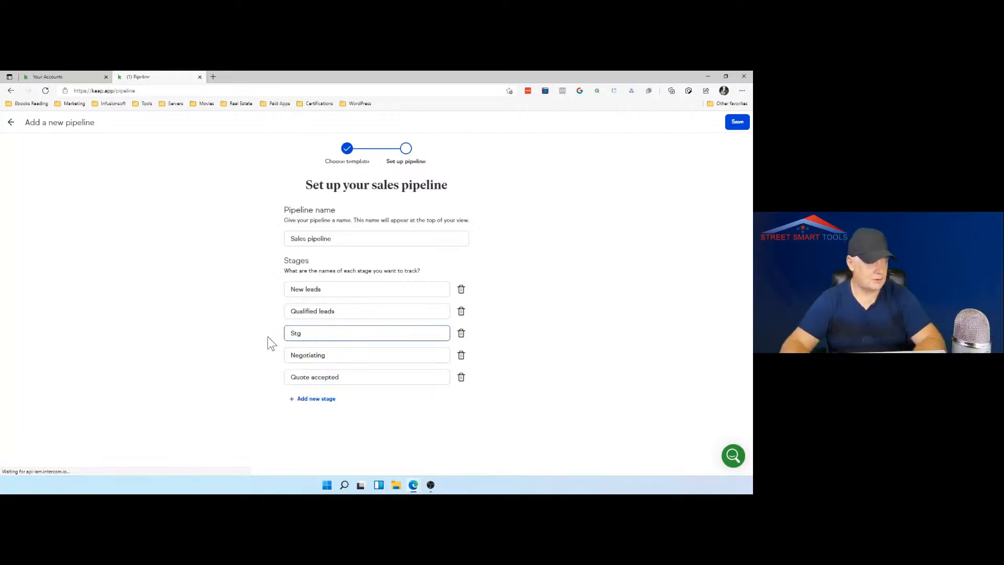
key("BackSpace")
type("age 2")
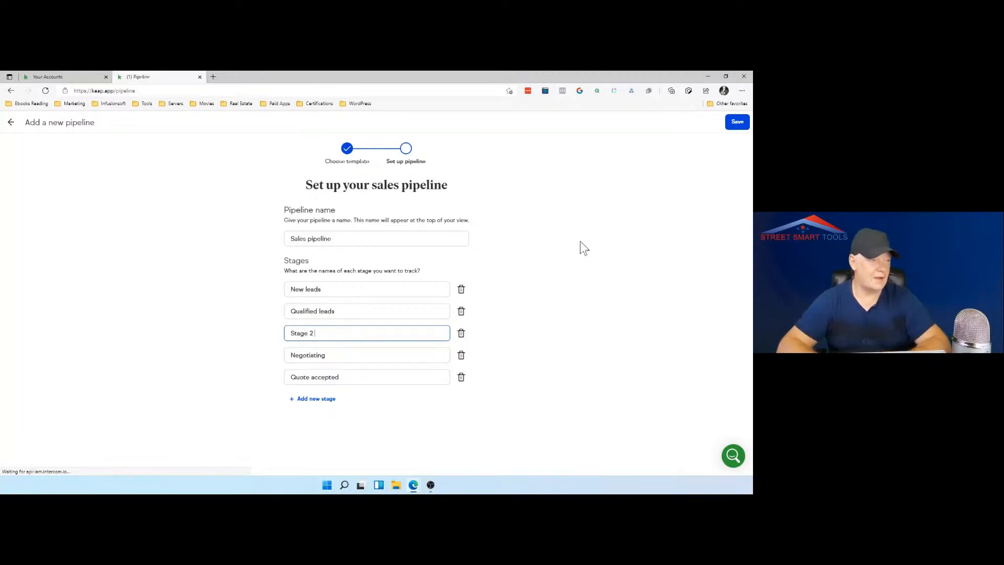
left_click(737, 123)
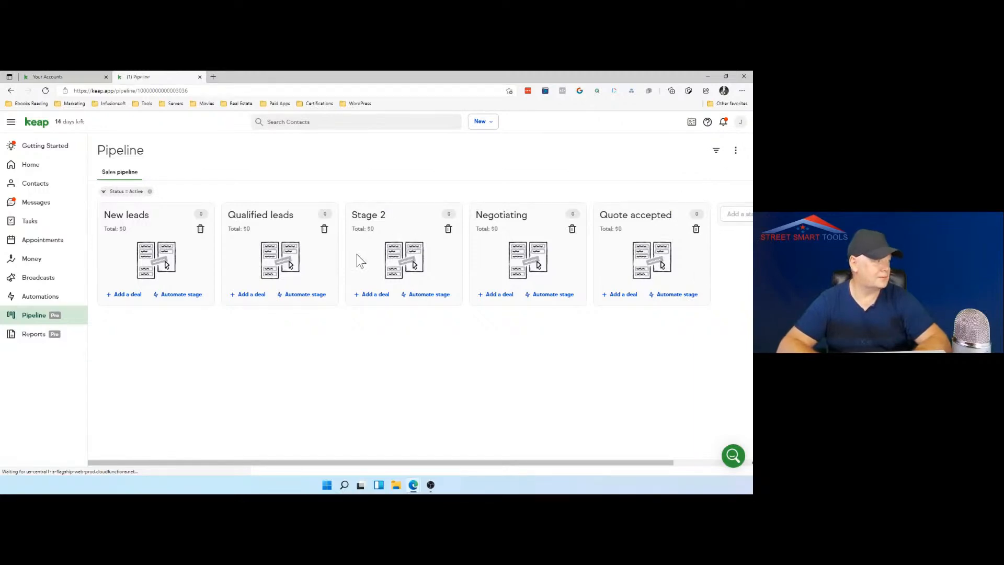
Open the active "My automation" for editing from the automations list and rename it "Investor Stage 2".
left_click(49, 301)
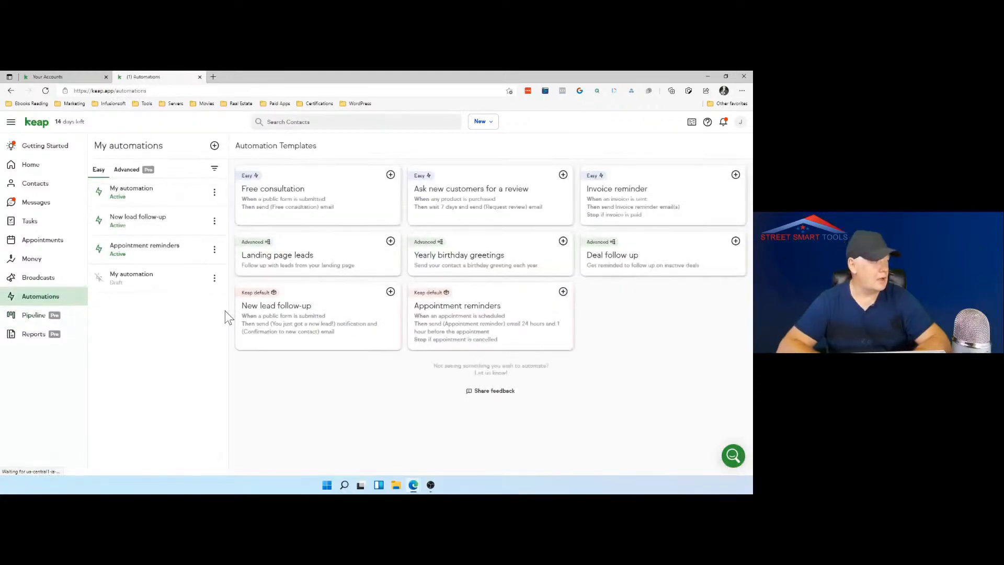
left_click(152, 193)
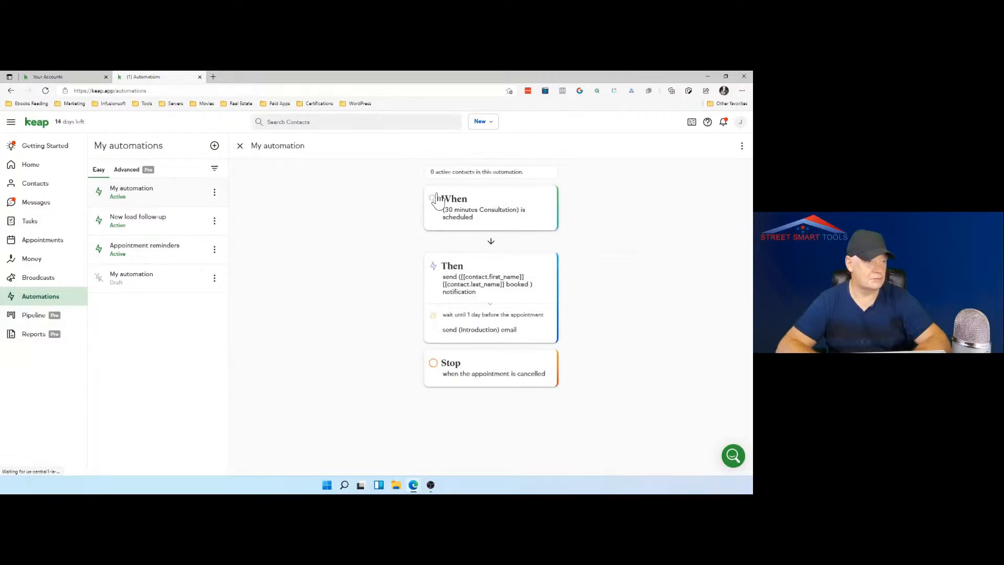
left_click(743, 147)
left_click(684, 190)
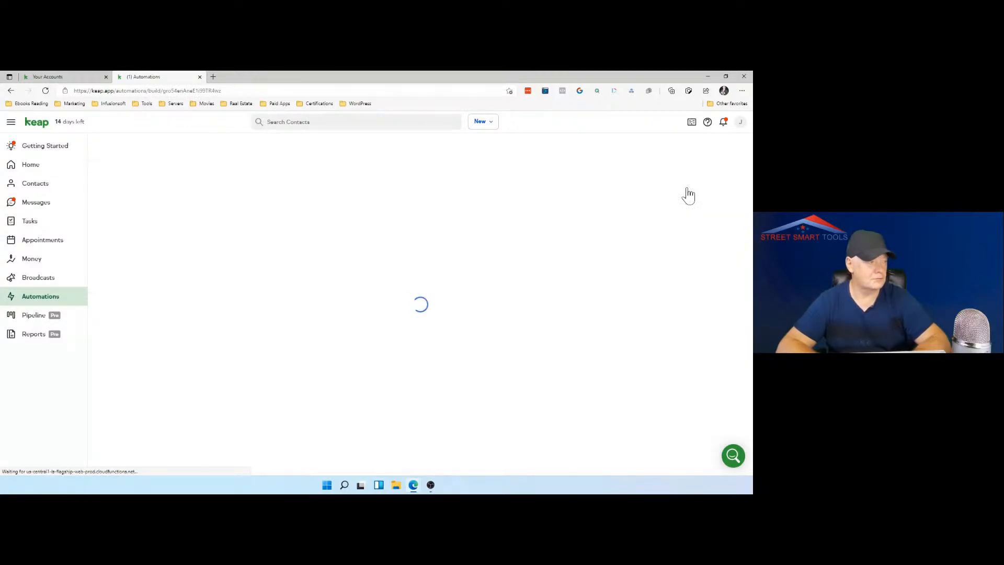
triple_click(408, 172)
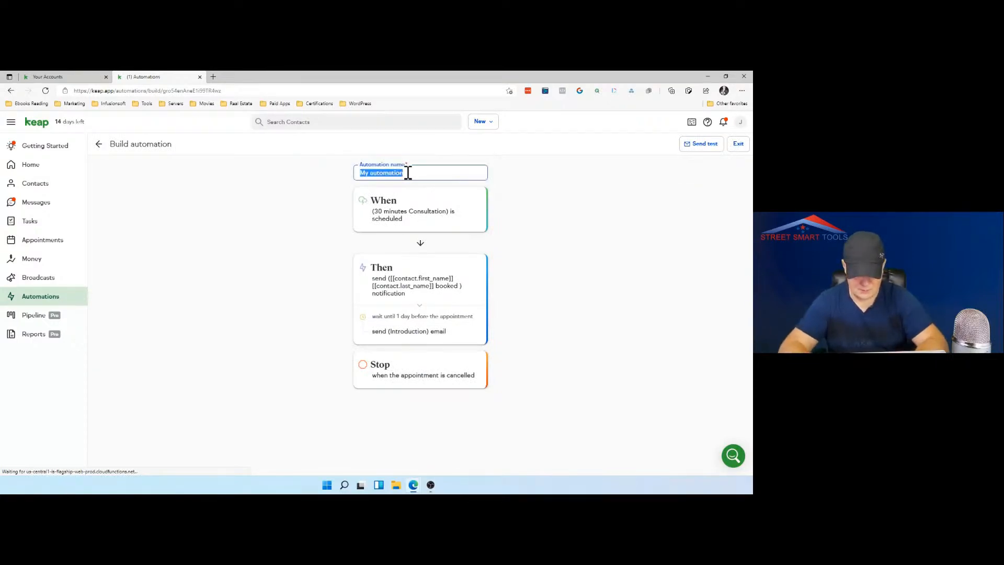
type("Investor")
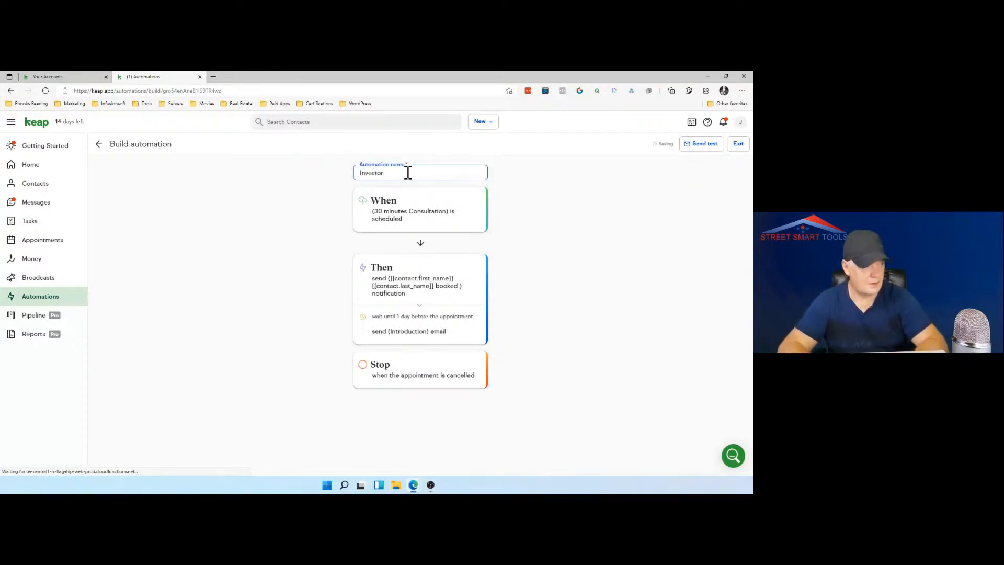
type(" Stag")
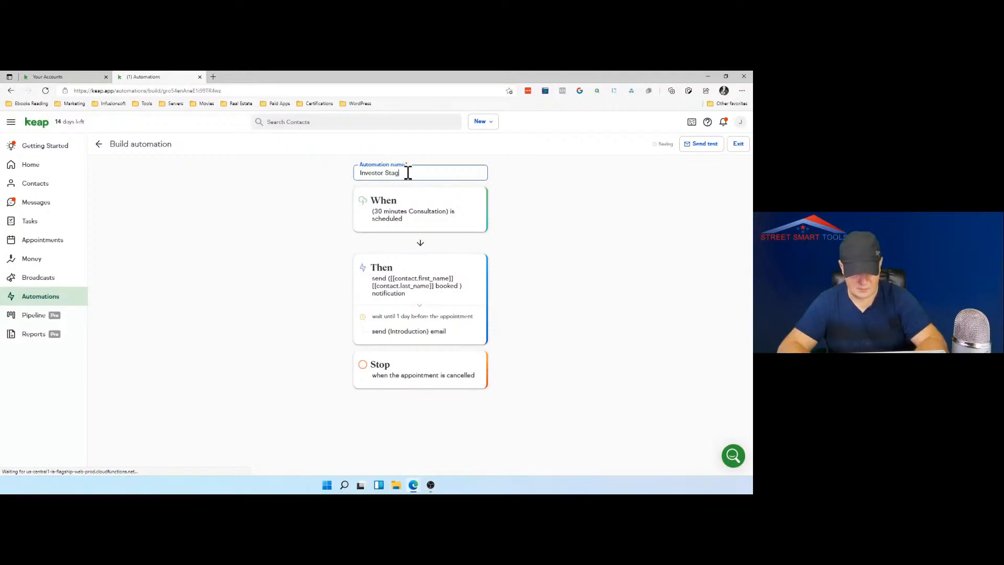
type("e 2")
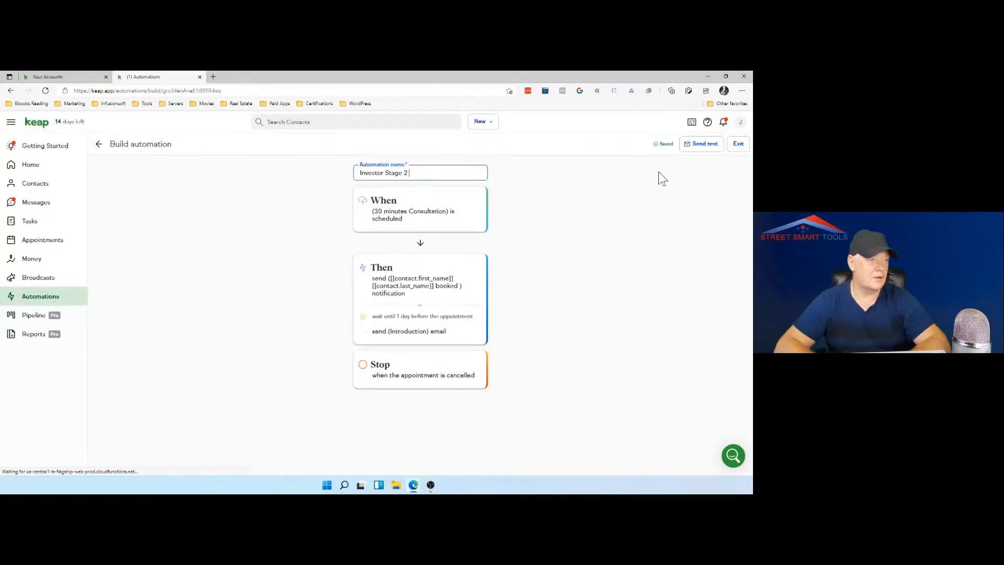
left_click(651, 184)
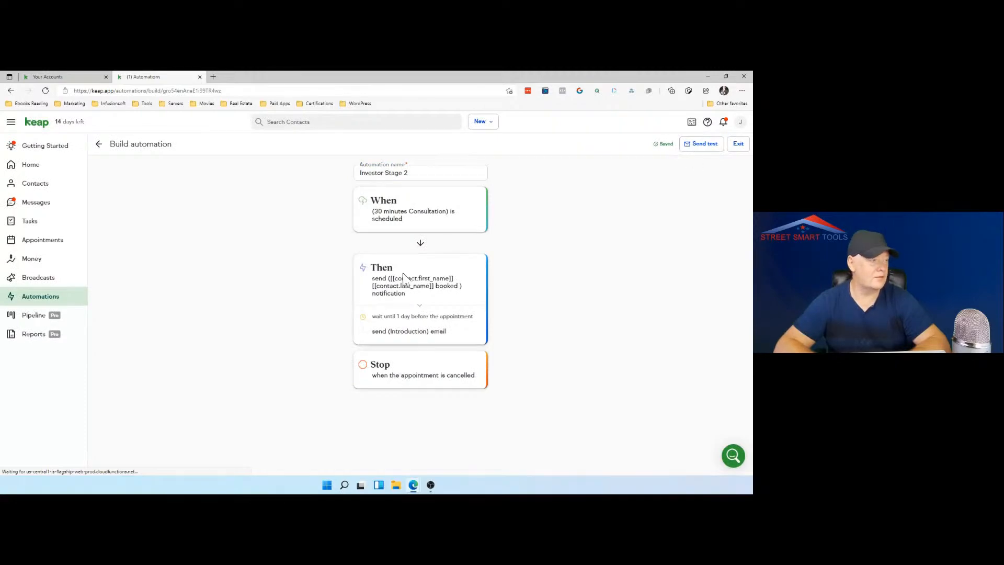
Return to the automations list and reopen the Investor Stage 2 automation for editing.
left_click(99, 149)
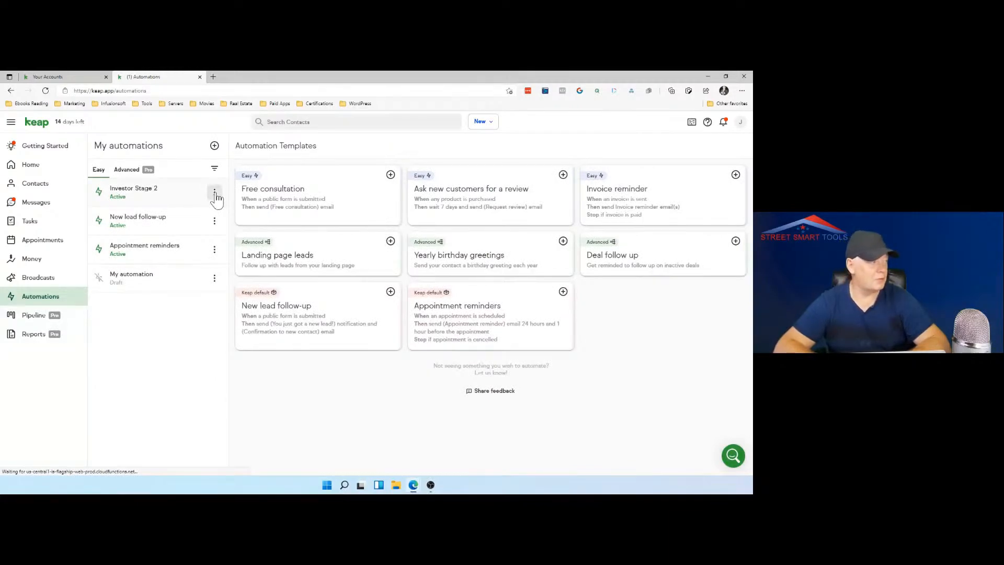
left_click(214, 193)
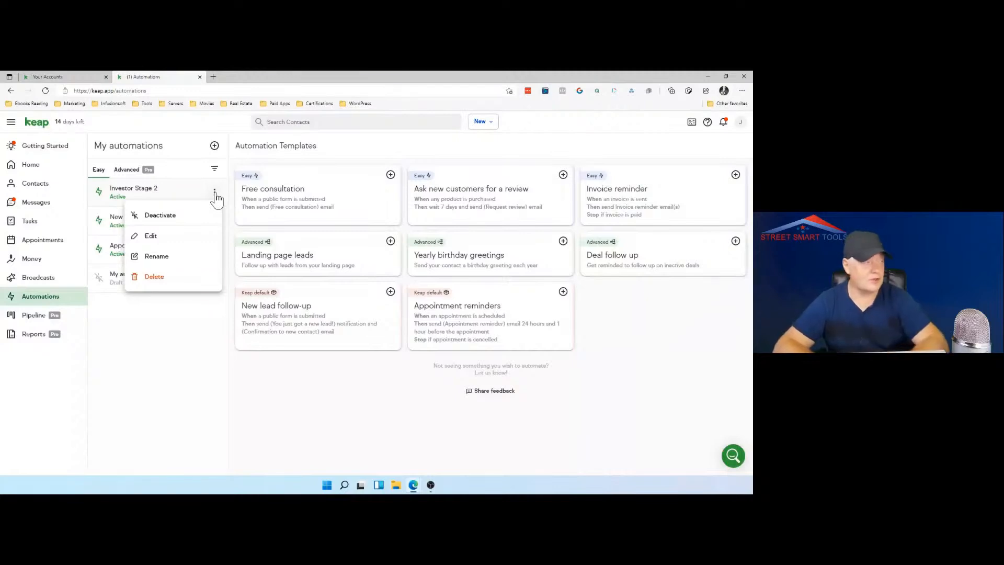
left_click(187, 335)
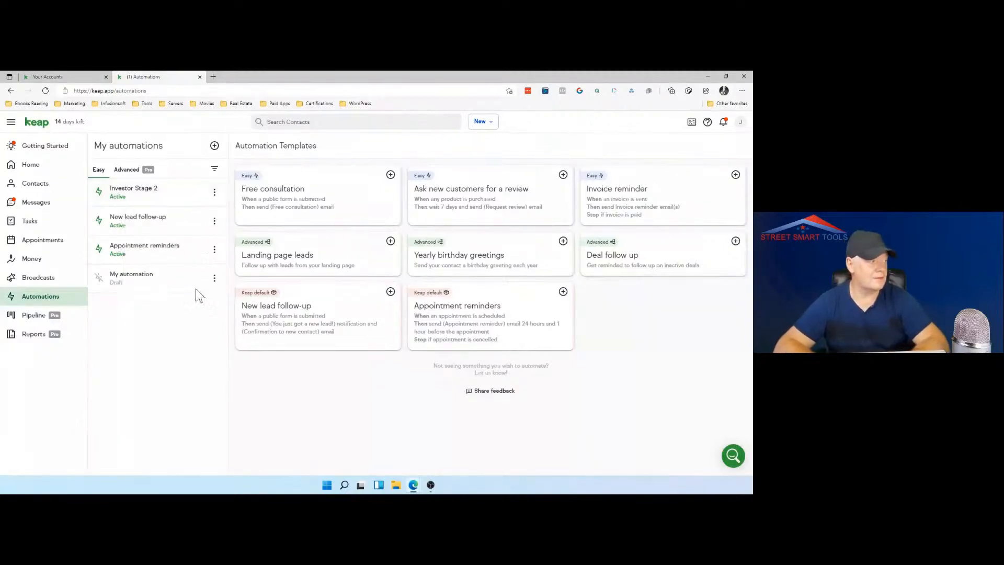
left_click(215, 196)
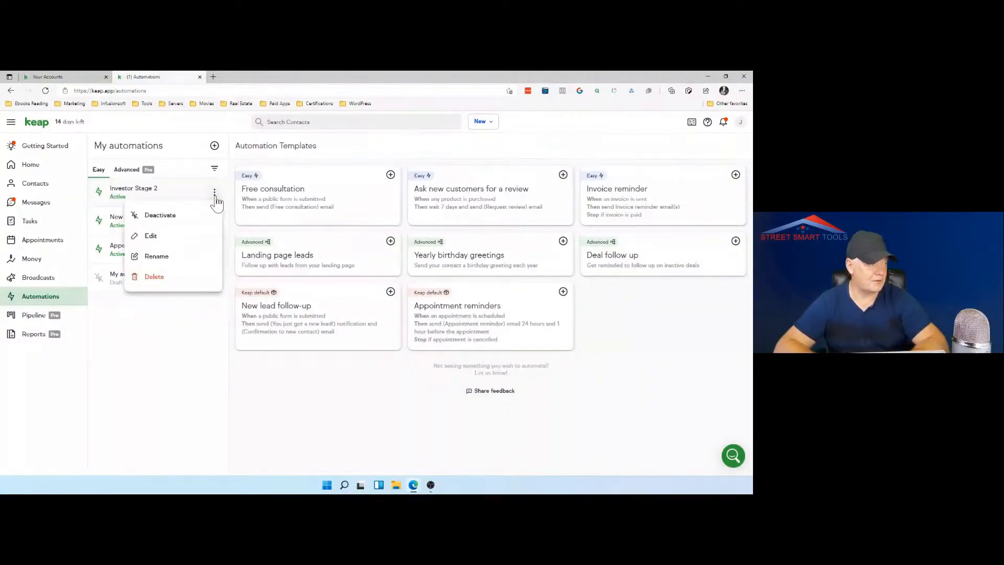
left_click(179, 244)
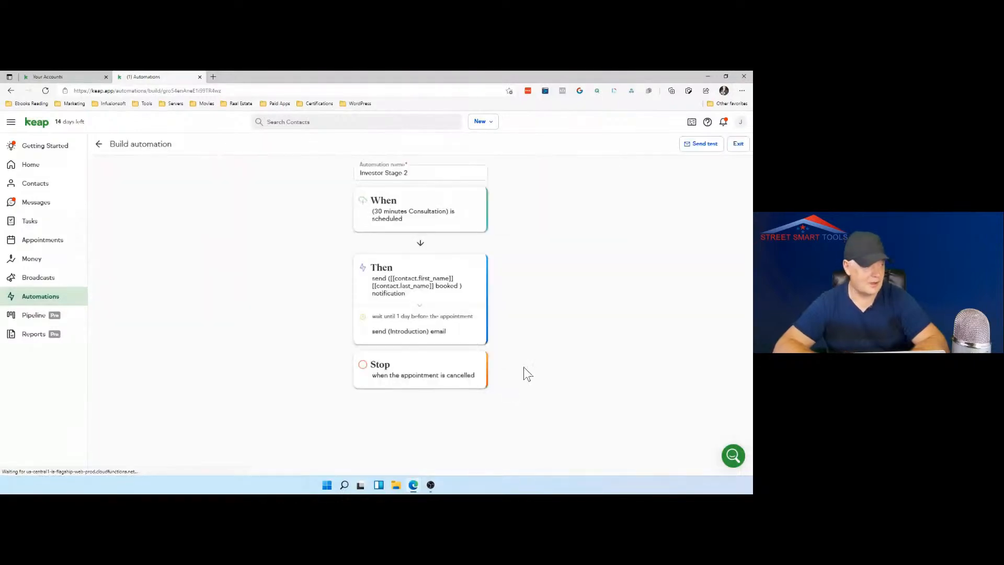
Add a create-a-deal action after the Introduction email, targeting Stage 2 of the Sales pipeline.
left_click(461, 317)
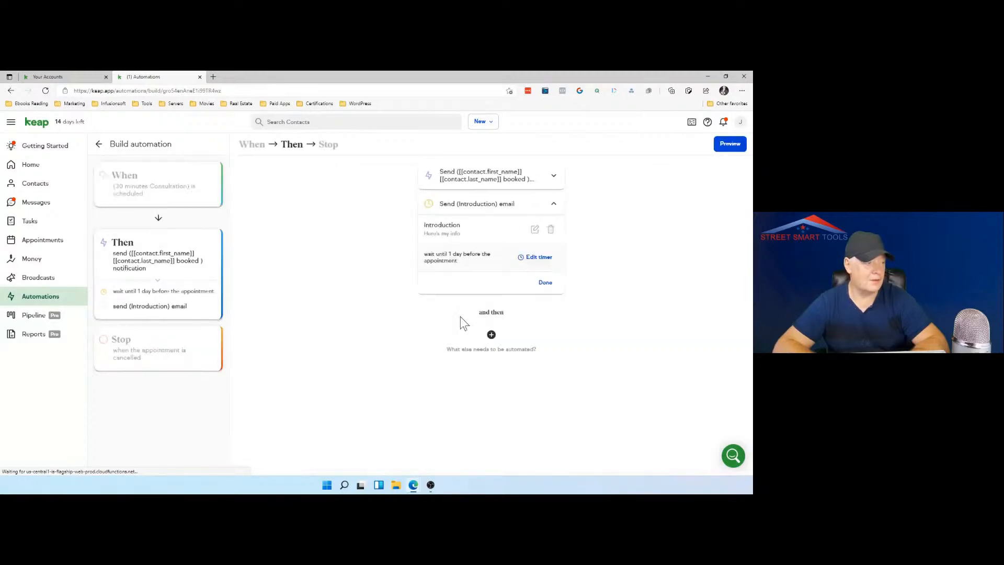
left_click(492, 335)
scroll(588, 333, "down", 2)
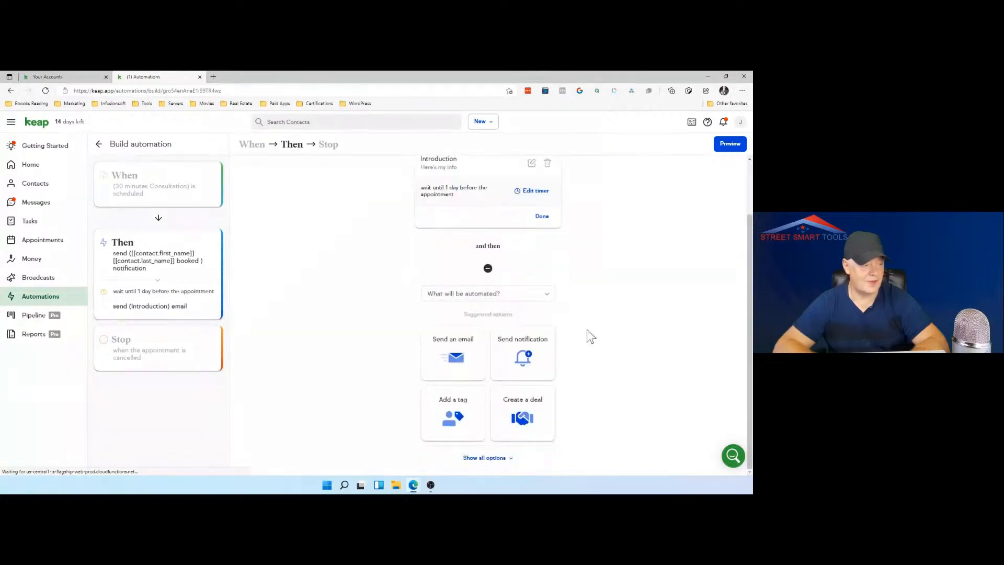
left_click(518, 401)
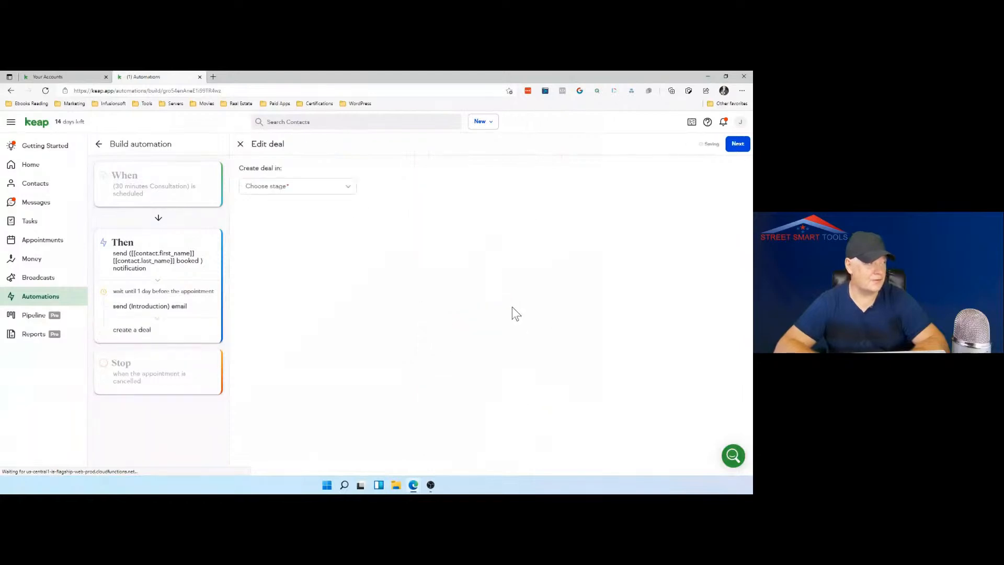
left_click(347, 192)
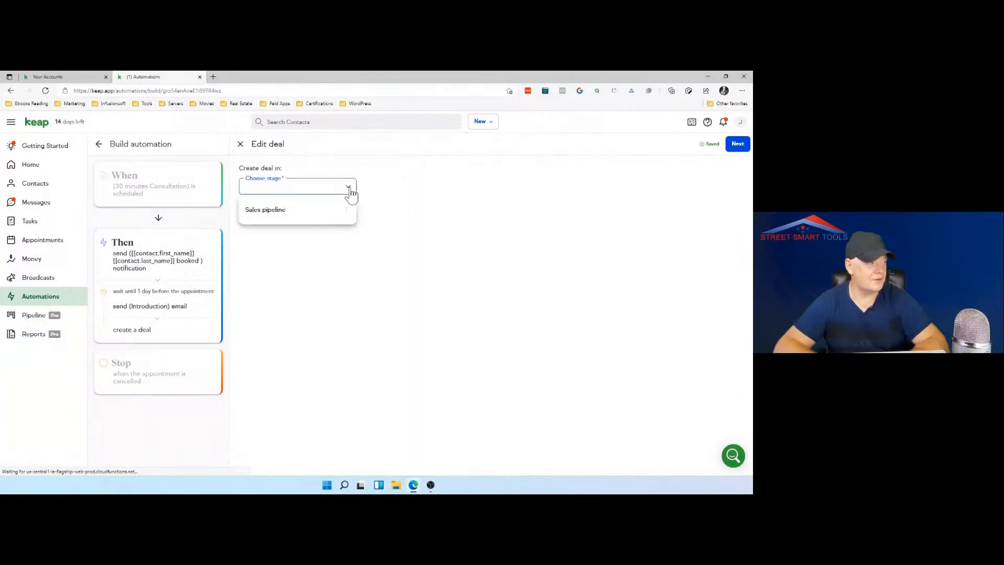
left_click(316, 213)
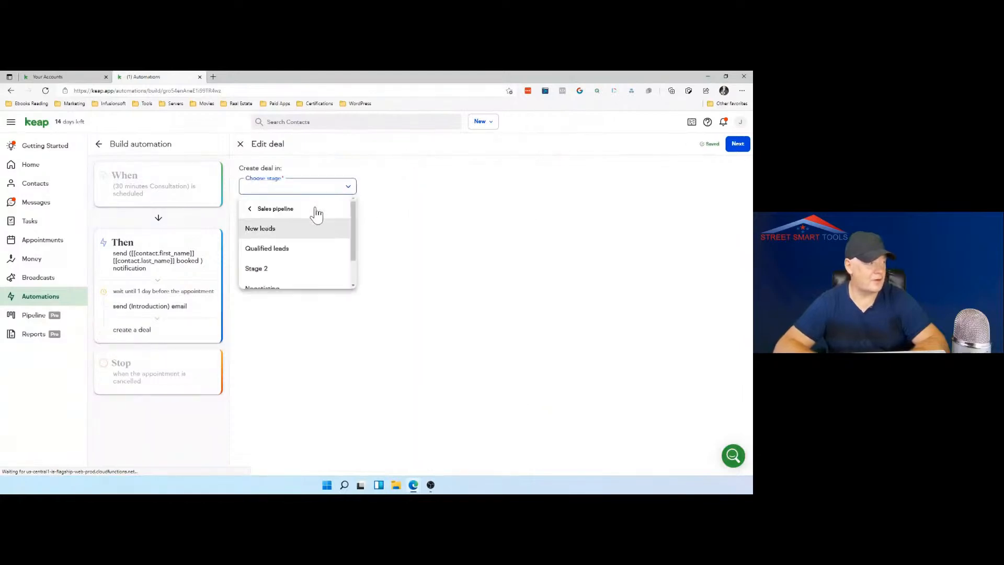
left_click(286, 272)
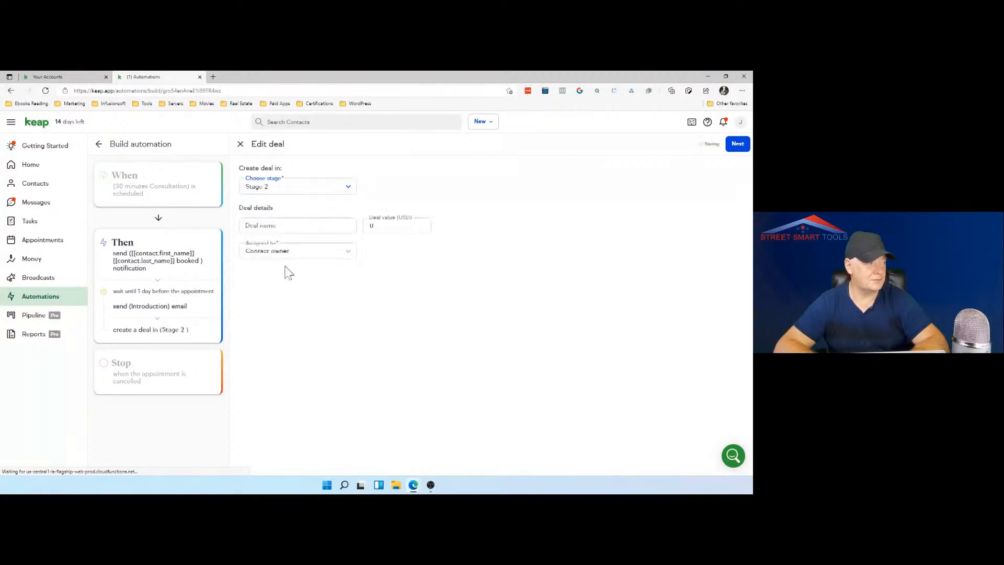
Name the deal "Stage 2 Deal" and set its value to 1000 USD.
left_click(314, 226)
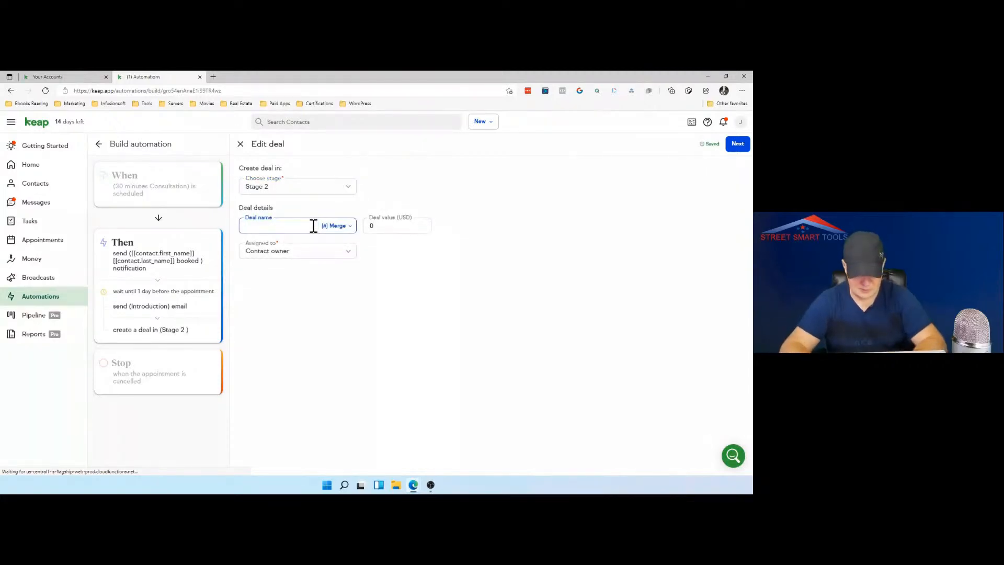
type("S")
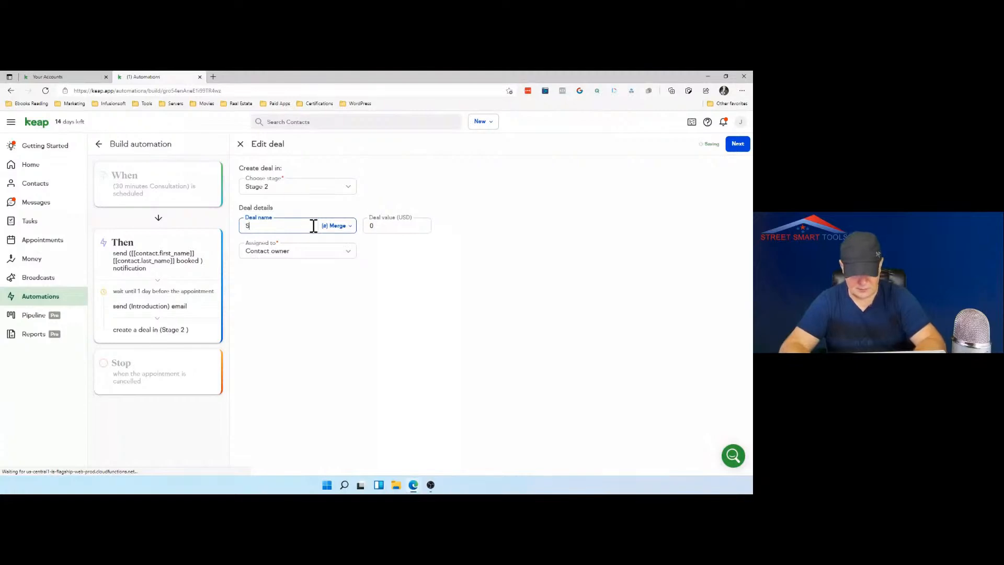
type("tage 2")
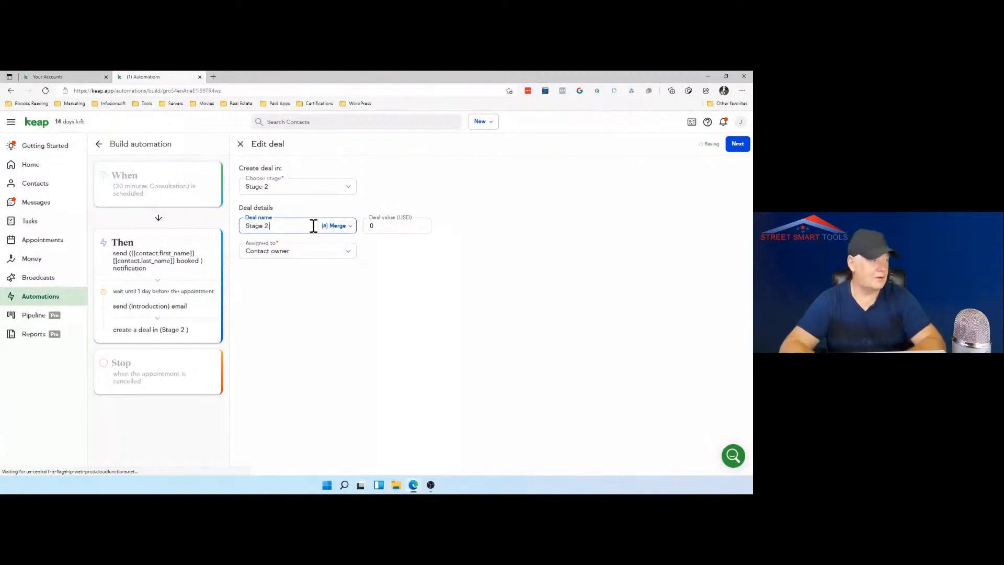
type(" Deal")
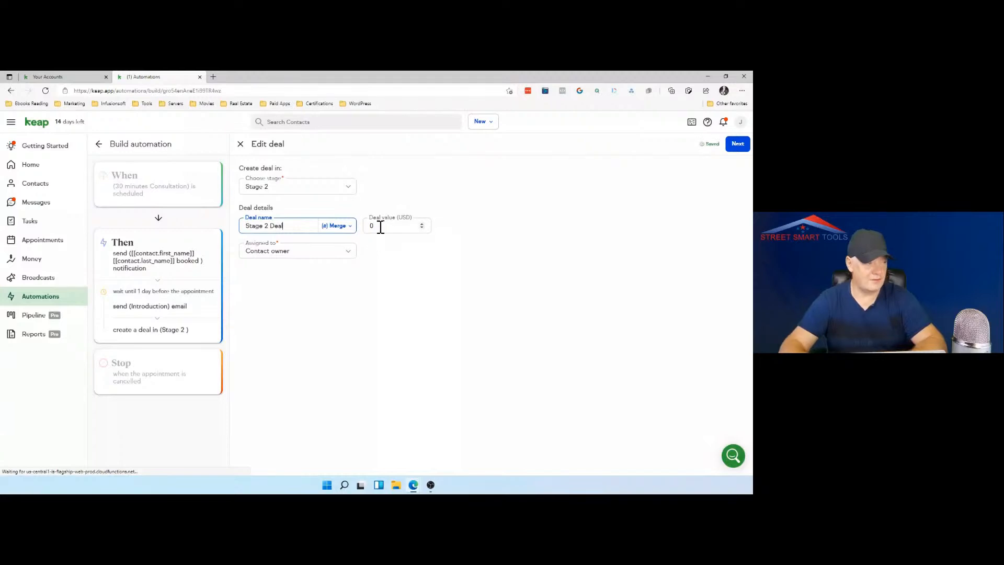
left_click(381, 227)
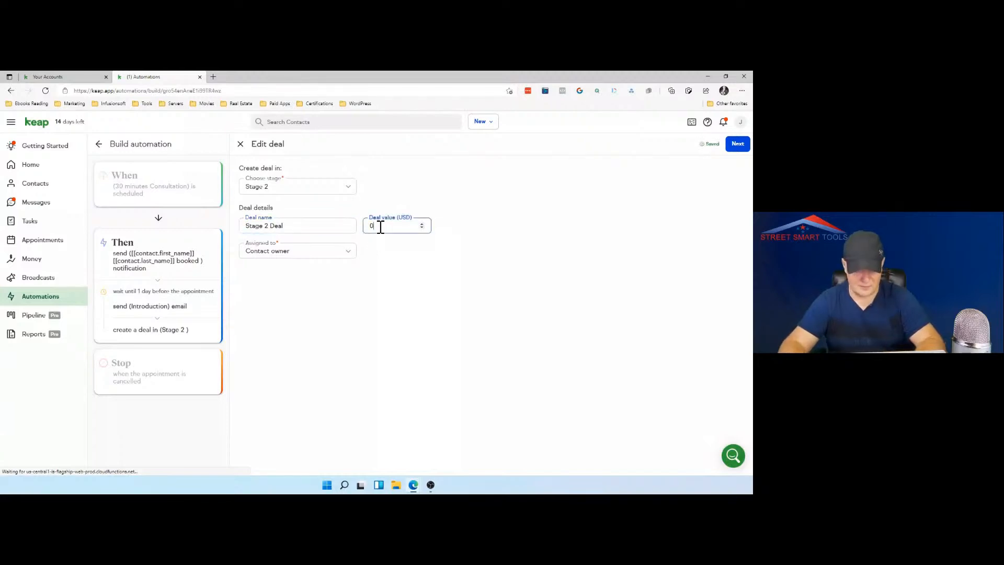
key("BackSpace")
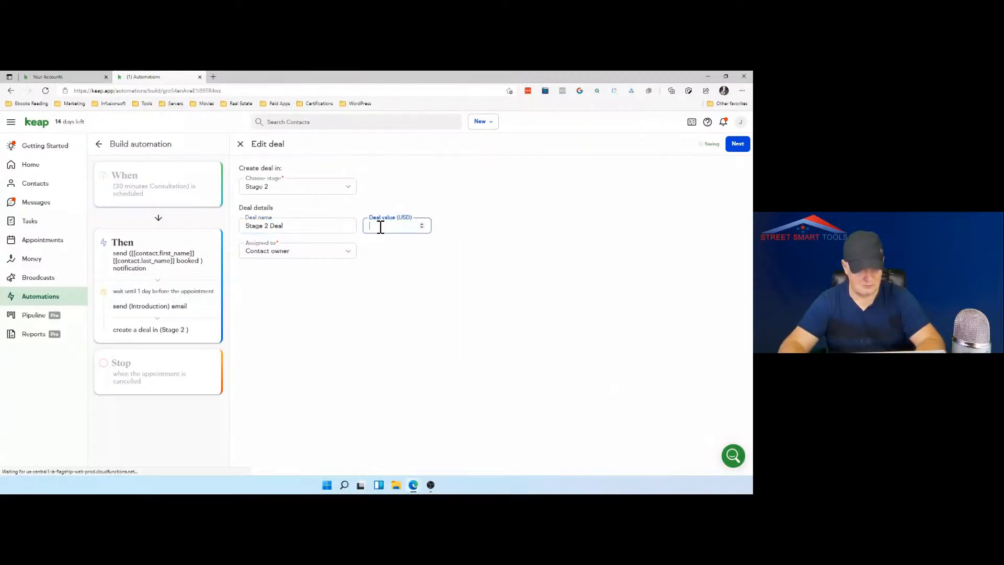
type("1000")
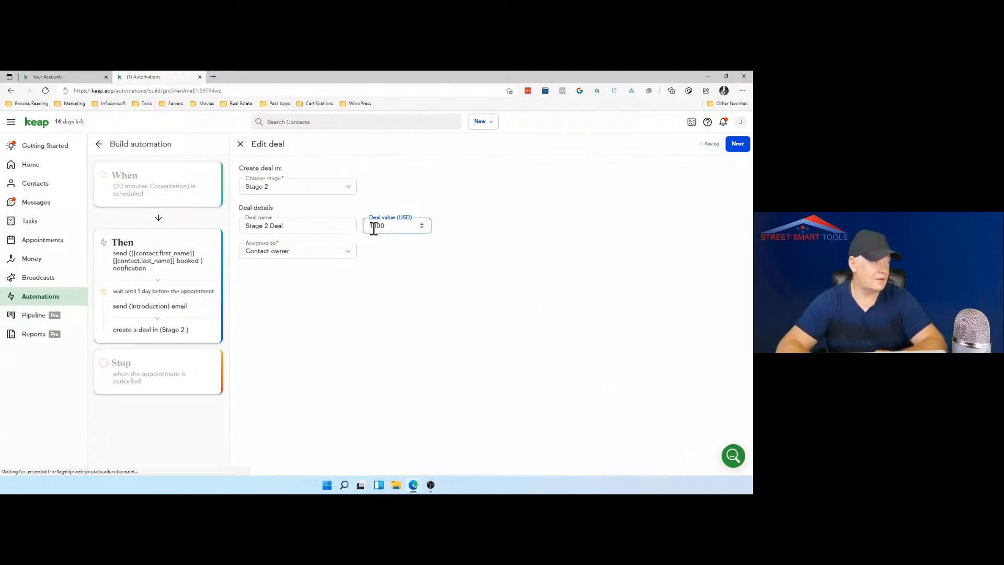
Confirm the deal's details with the contact owner as assignee and accept immediate creation of the deal.
left_click(352, 251)
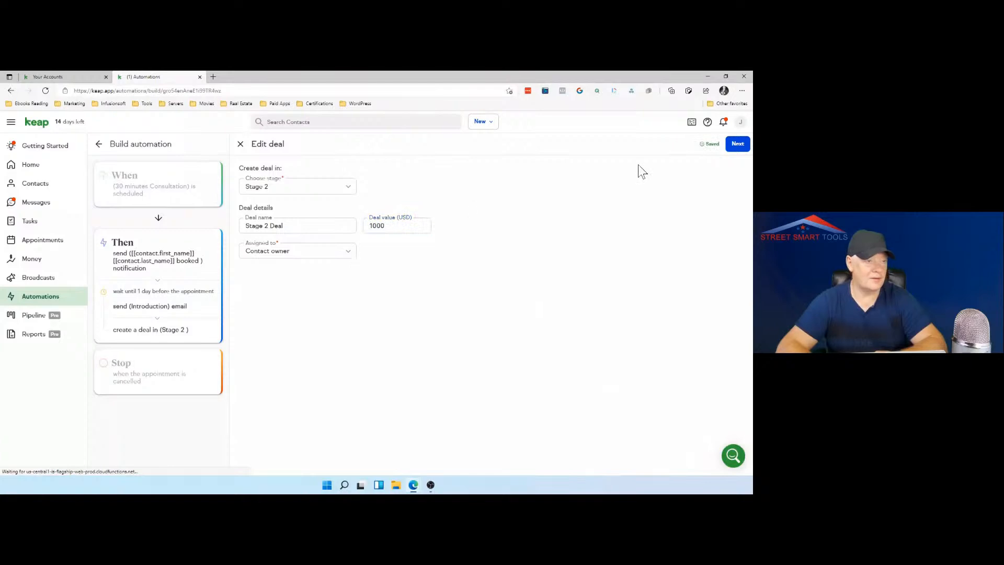
left_click(740, 145)
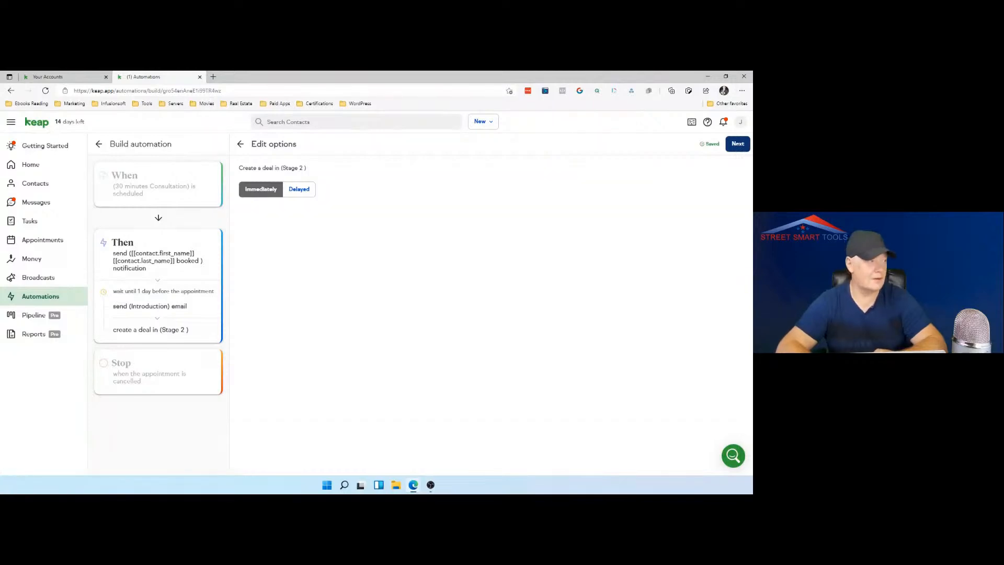
left_click(737, 145)
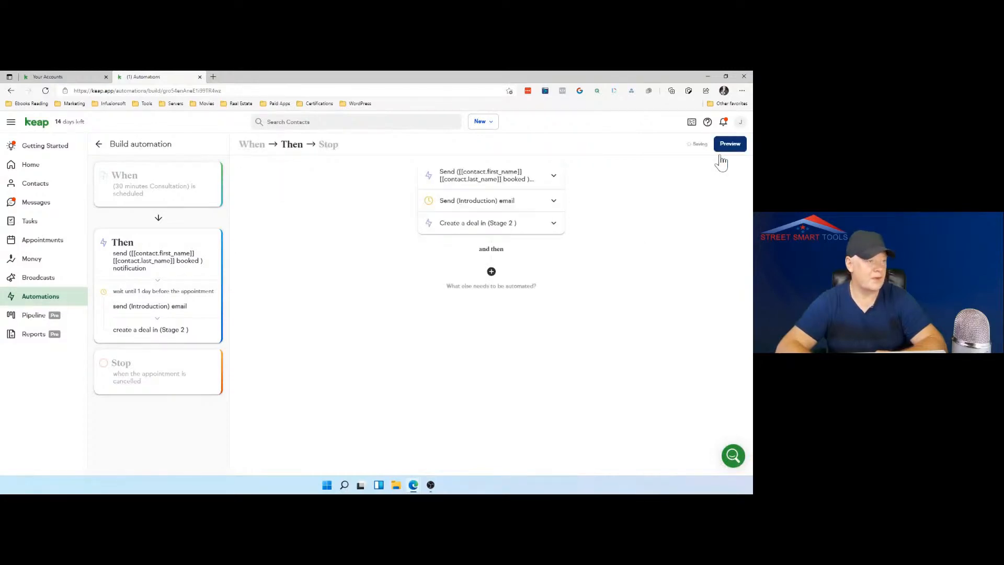
Add a create-a-task action after the Stage 2 deal action.
left_click(492, 272)
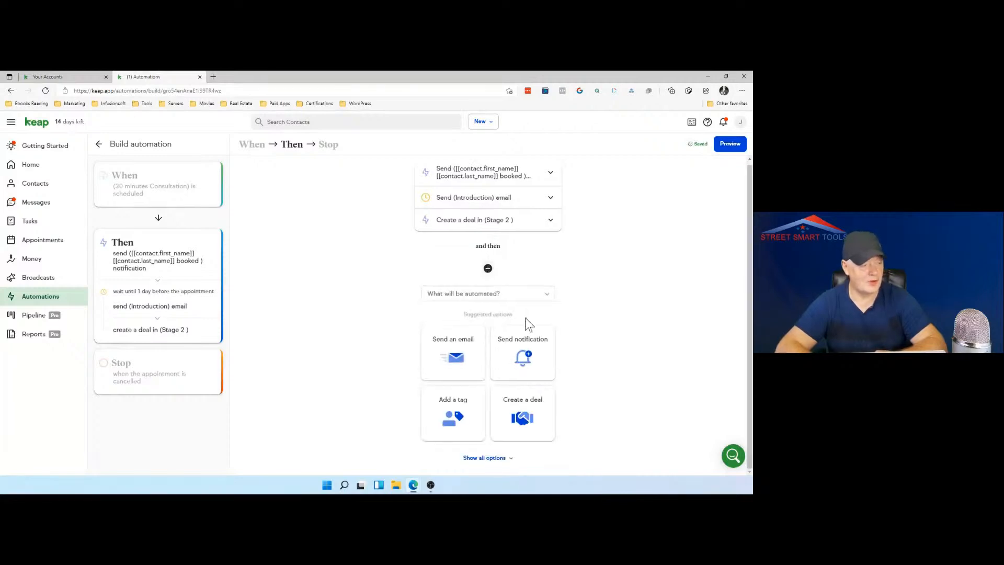
left_click(493, 458)
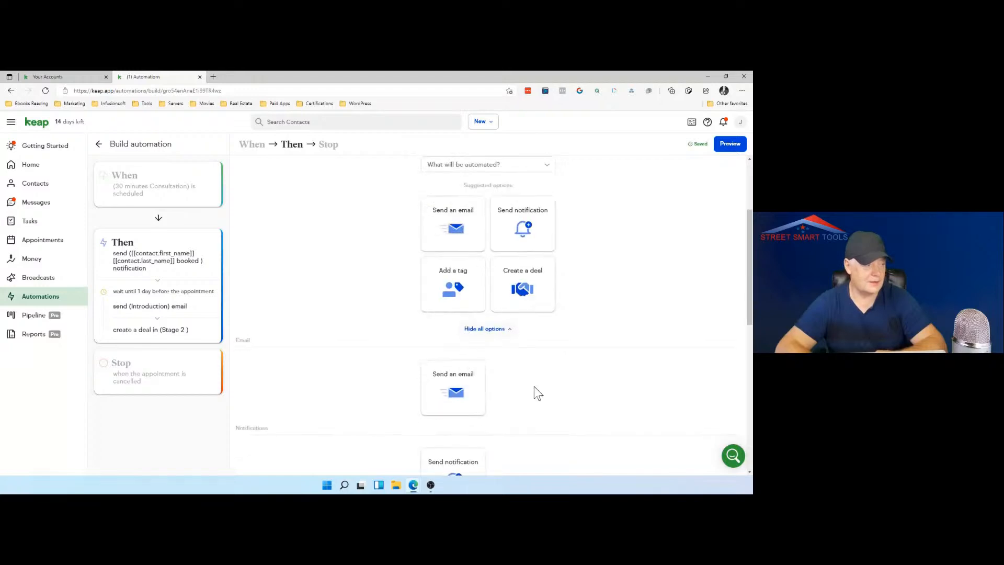
scroll(538, 394, "down", 8)
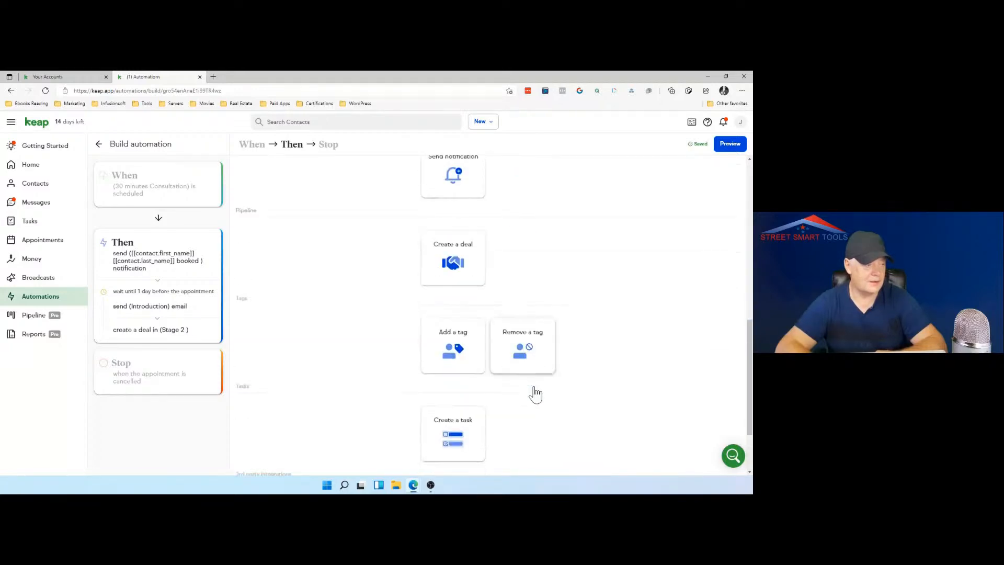
scroll(539, 394, "down", 1)
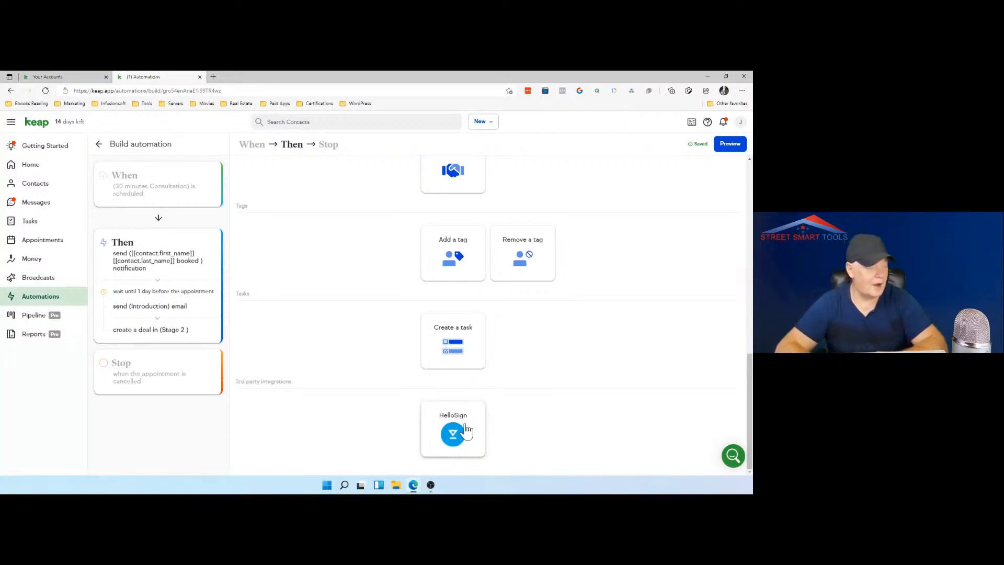
left_click(464, 350)
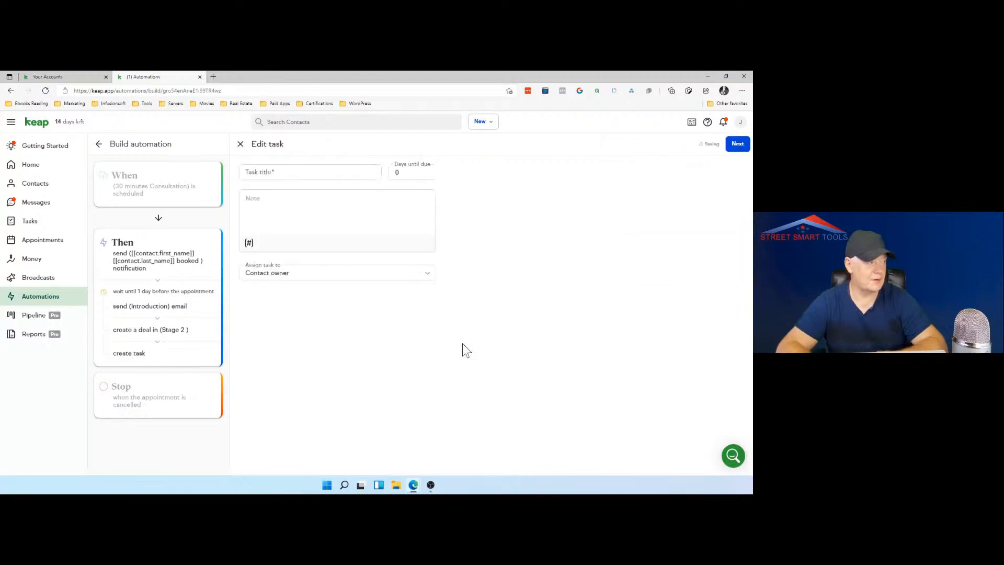
Title the task "Follow up with" followed by the contact's first name and last name merge fields.
left_click(302, 170)
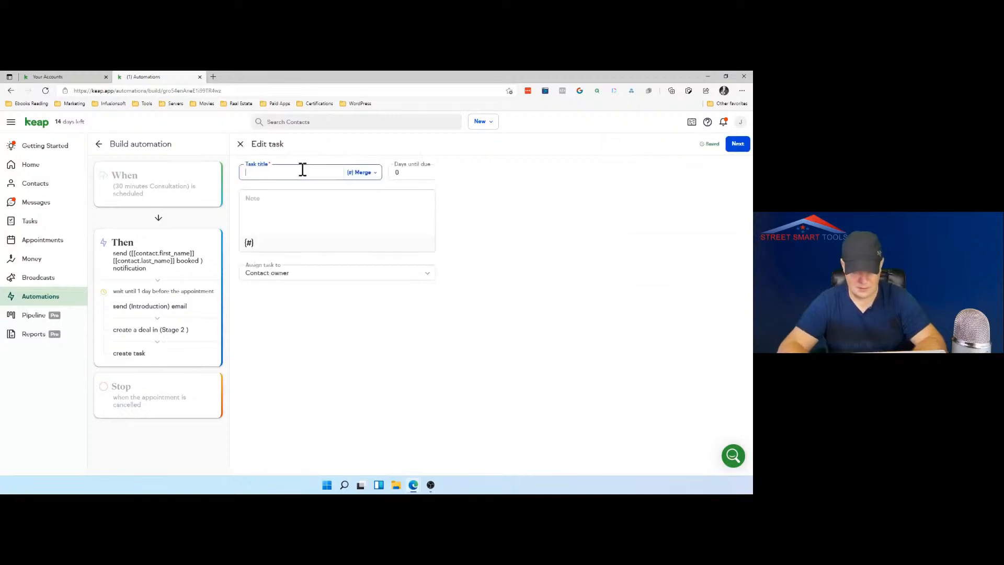
type("F")
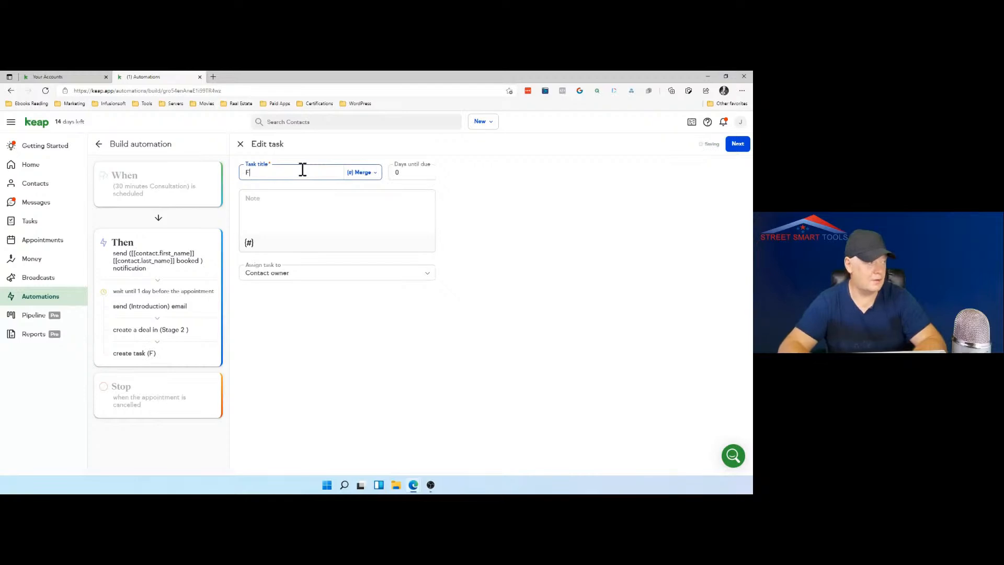
type("ollow up ")
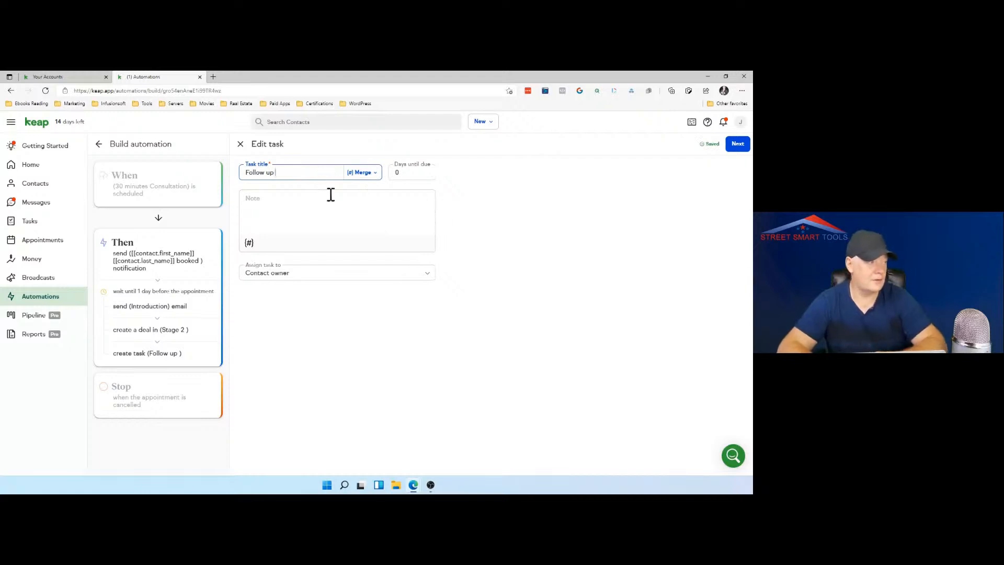
type("with")
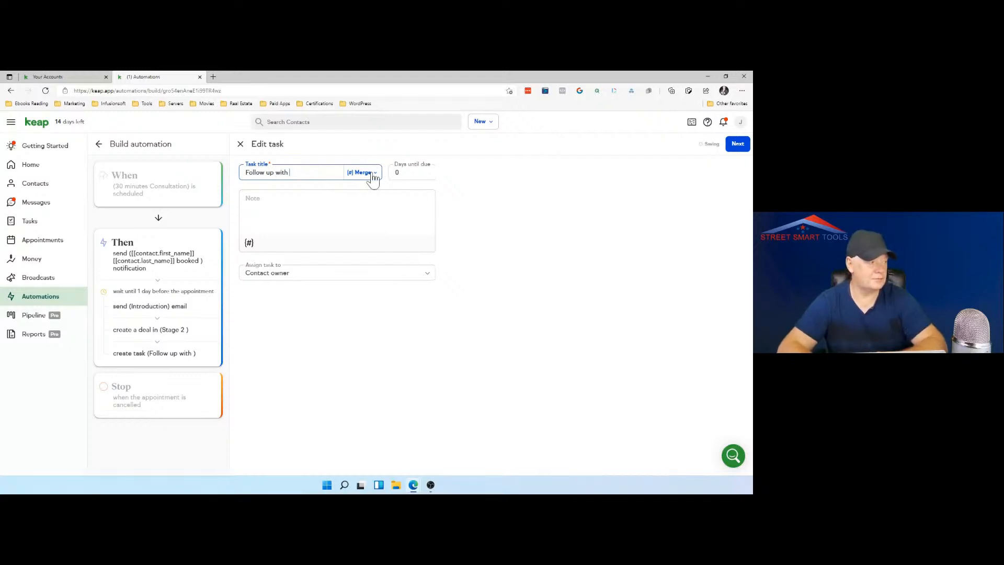
left_click(362, 173)
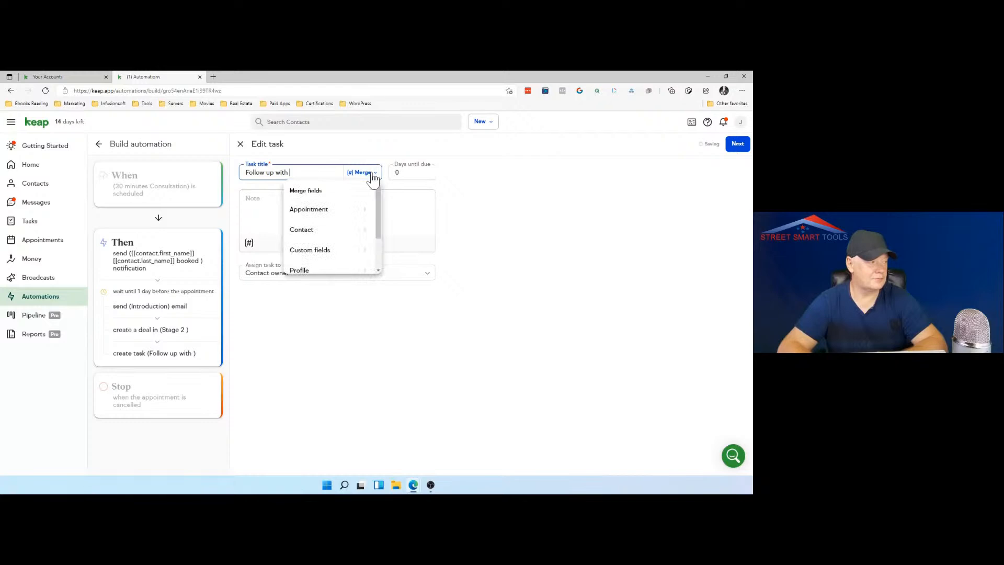
left_click(354, 232)
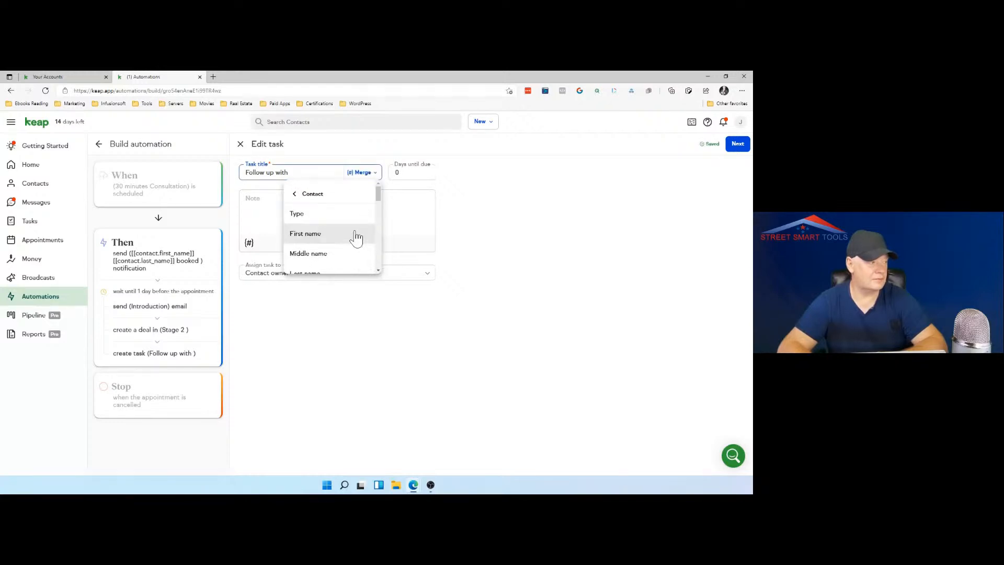
left_click(356, 238)
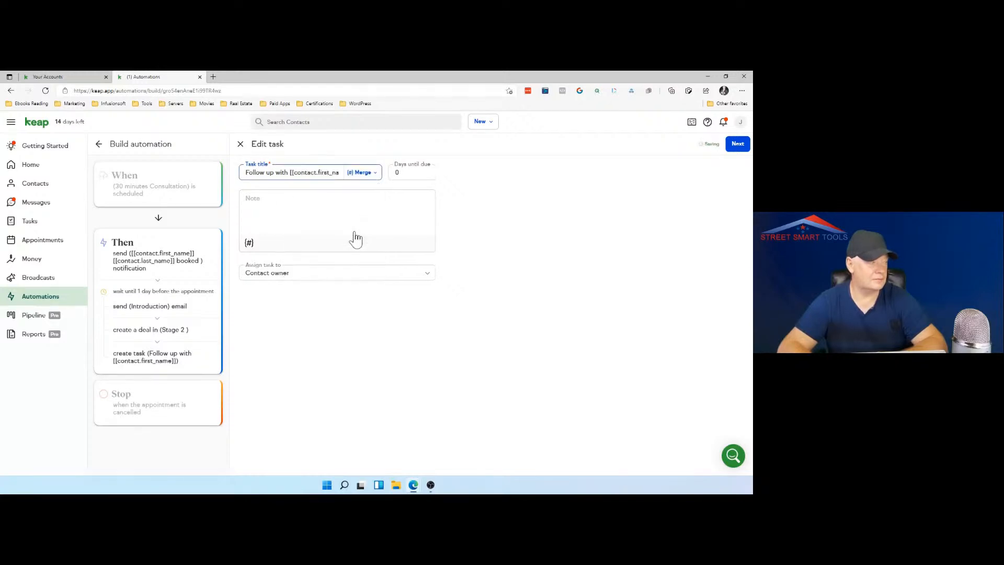
left_click(377, 177)
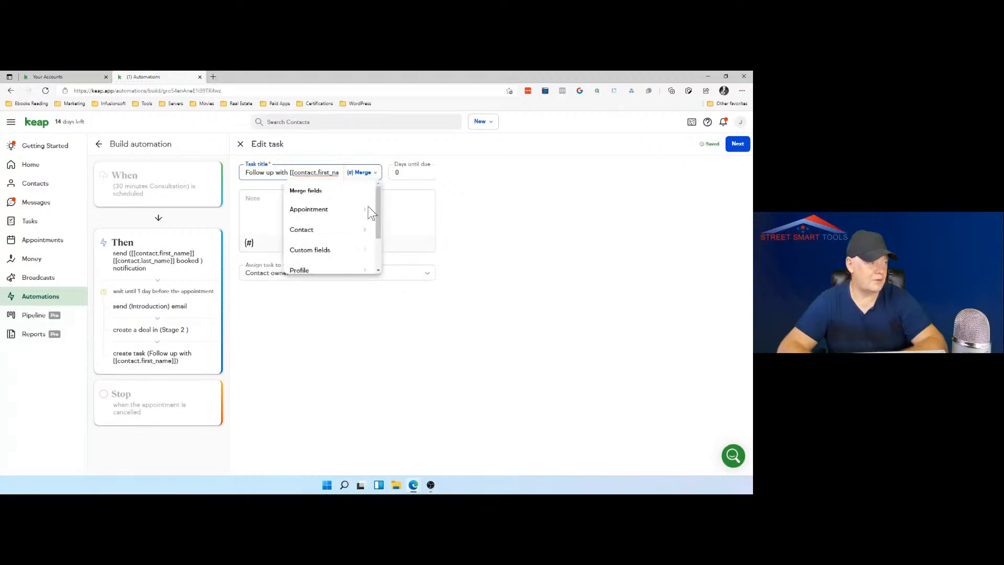
left_click(365, 236)
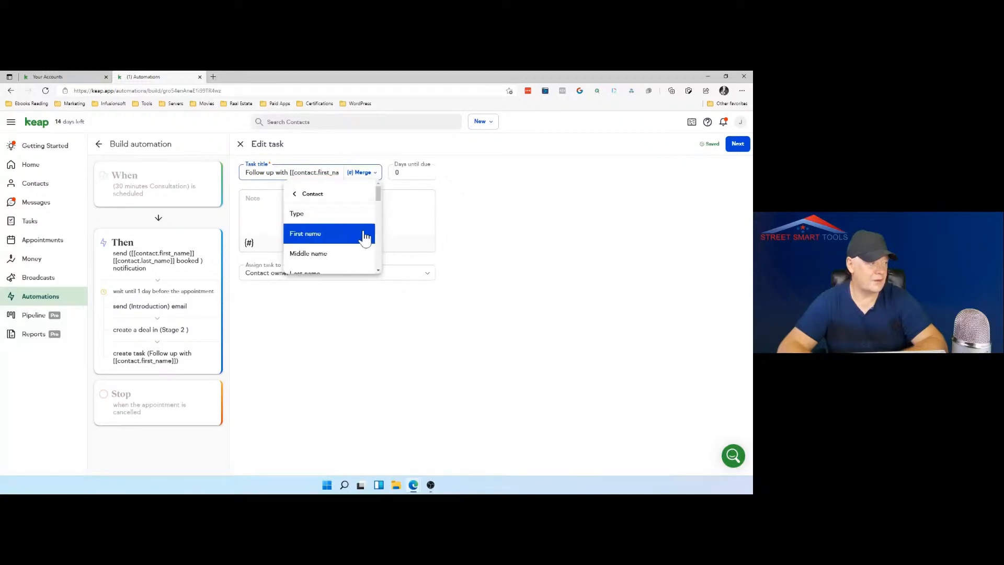
left_click(336, 272)
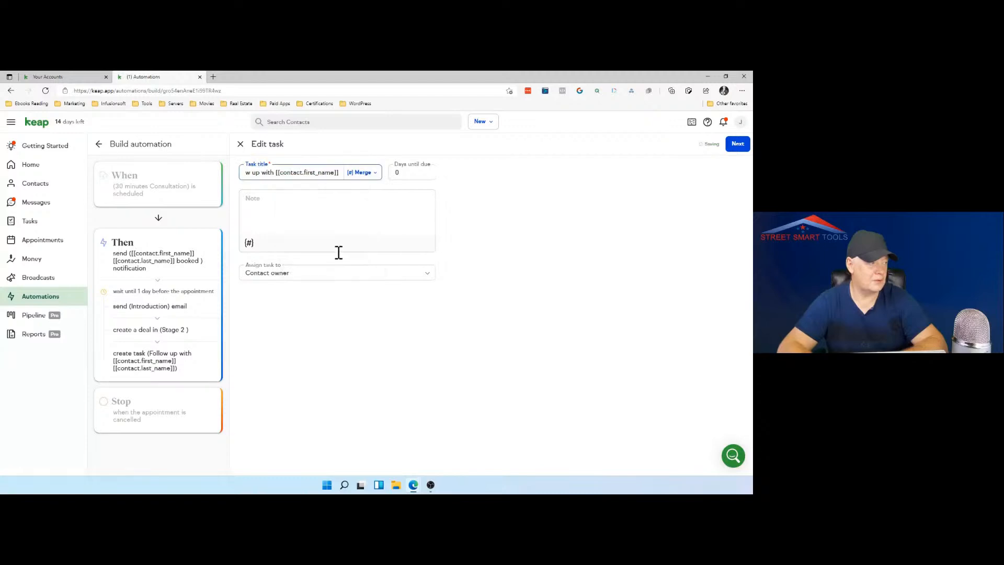
Copy the first name and last name merge fields from the task title into the task's note.
left_click_drag(340, 172, 328, 173)
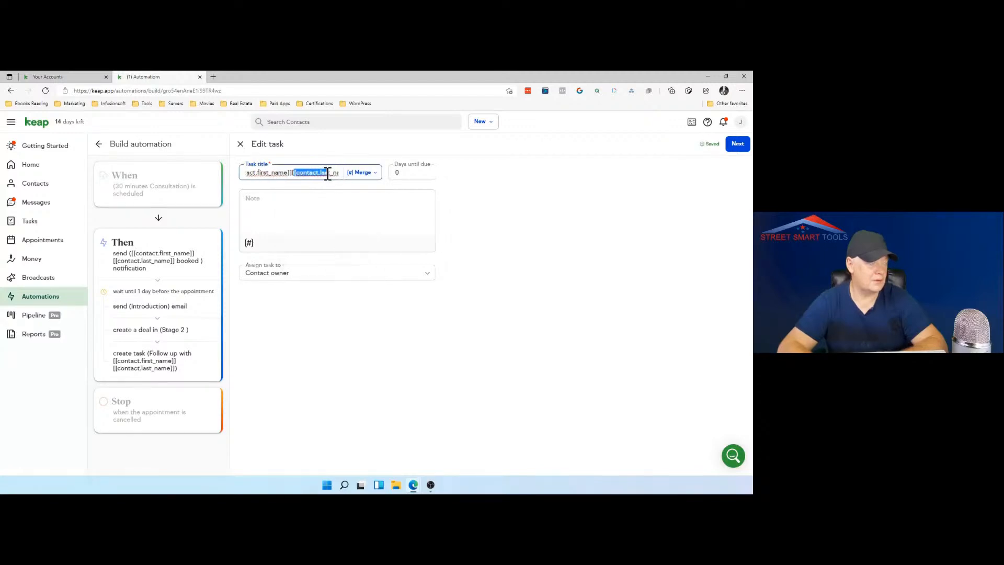
left_click(250, 204)
left_click(290, 172)
left_click_drag(292, 173, 350, 172)
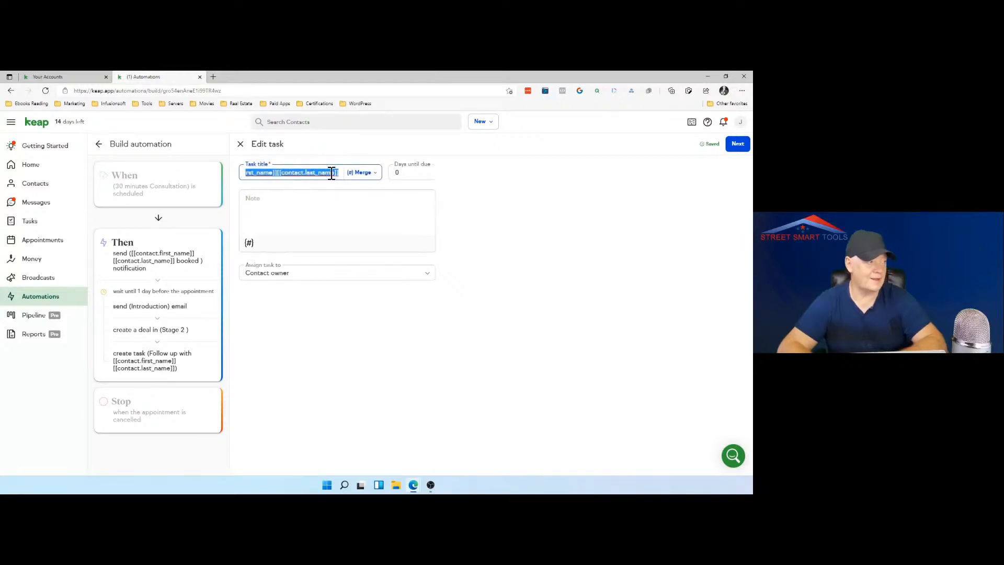
right_click(330, 172)
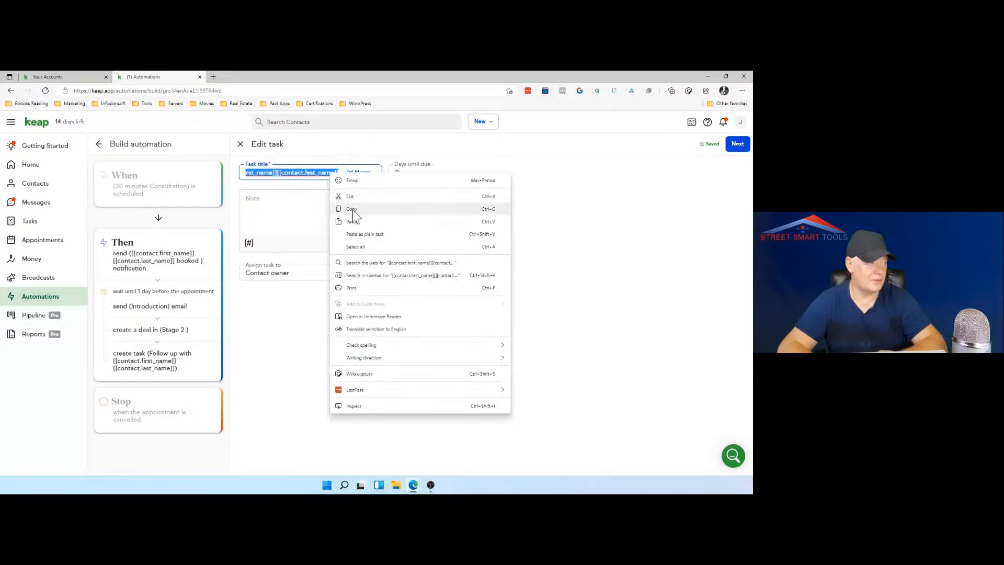
left_click(352, 209)
left_click(304, 195)
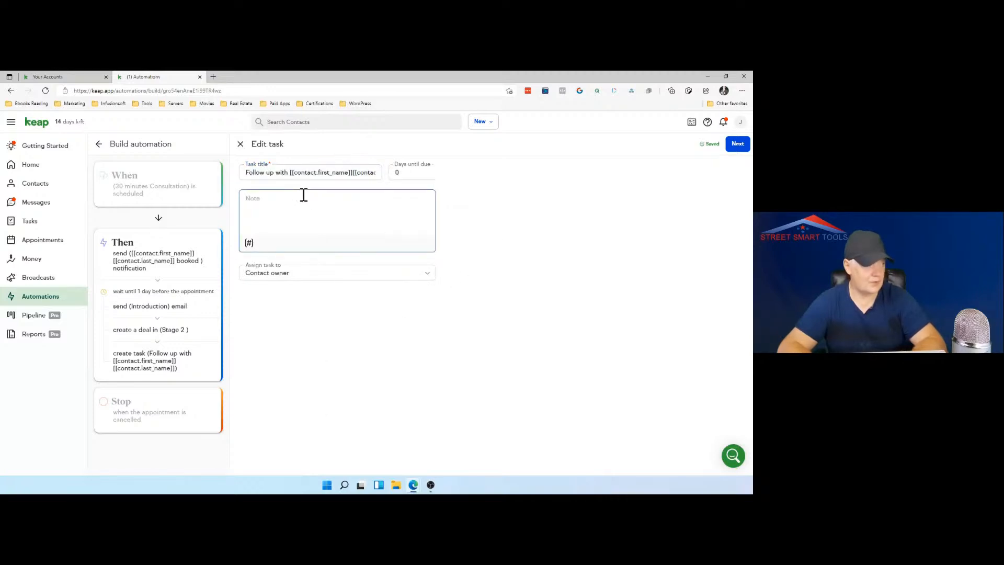
key("ctrl+v")
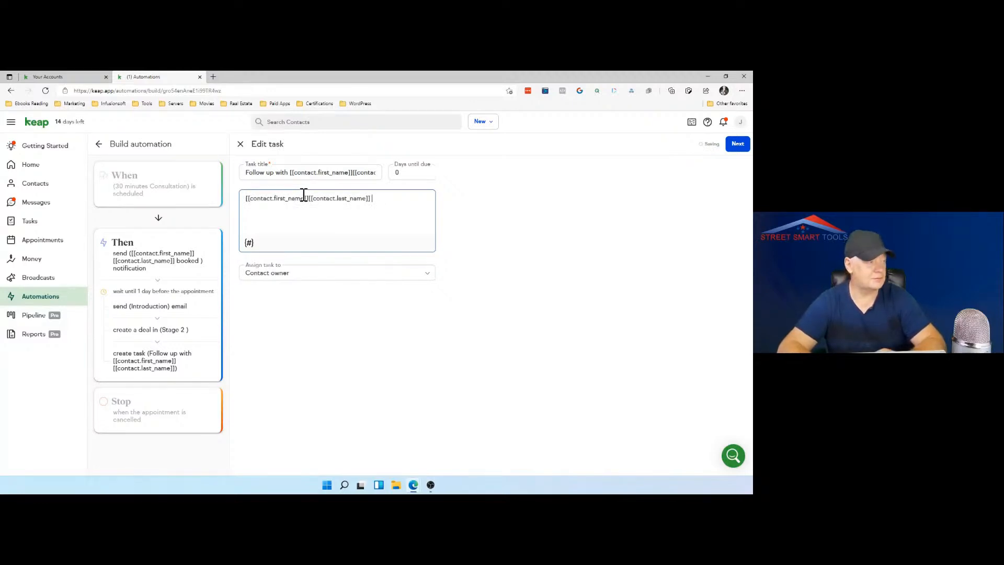
Complete the note with the text "started stage 2 follow up" after the merge fields.
type("started stage 2")
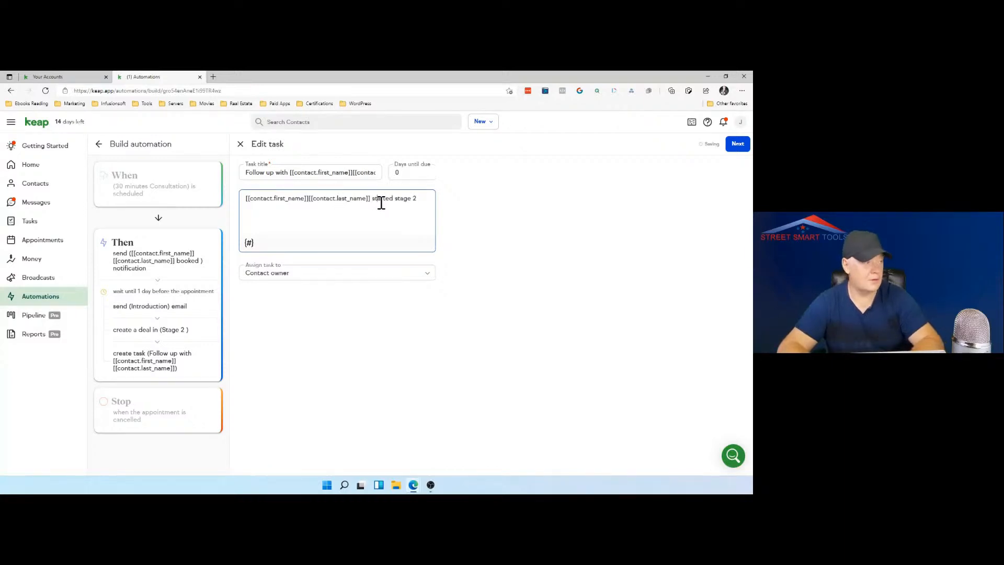
left_click(381, 202)
type("r")
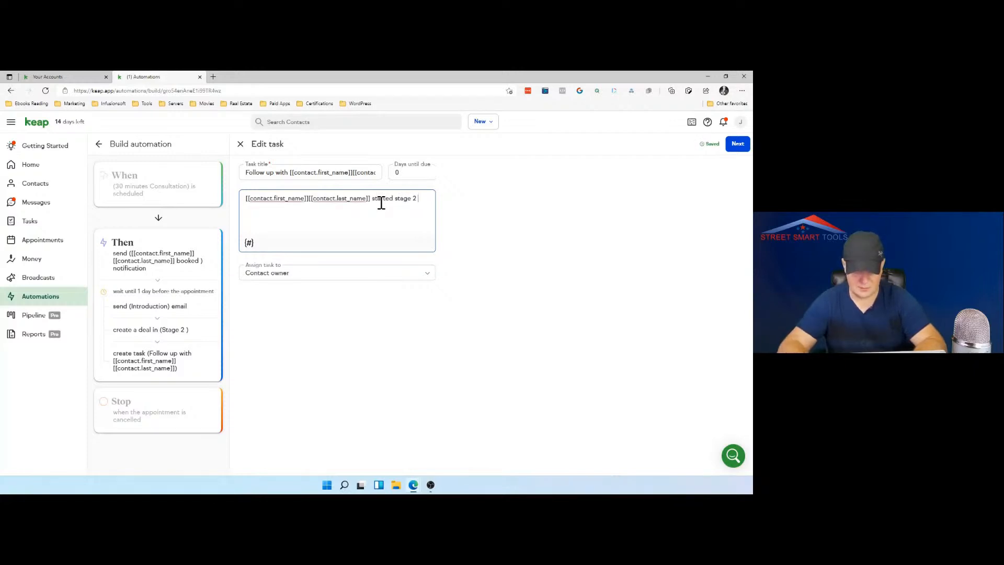
type("fo")
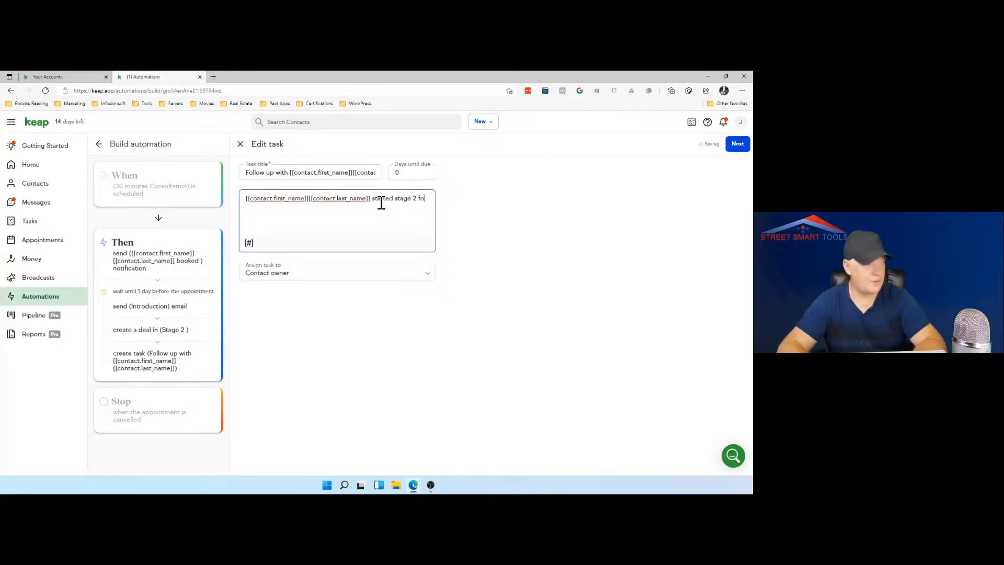
type("llow u")
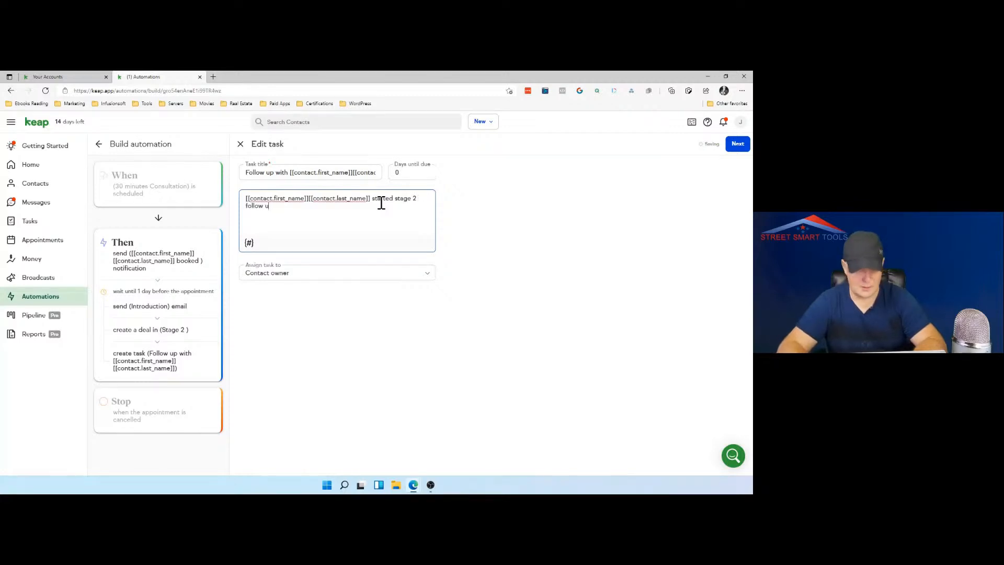
type("p")
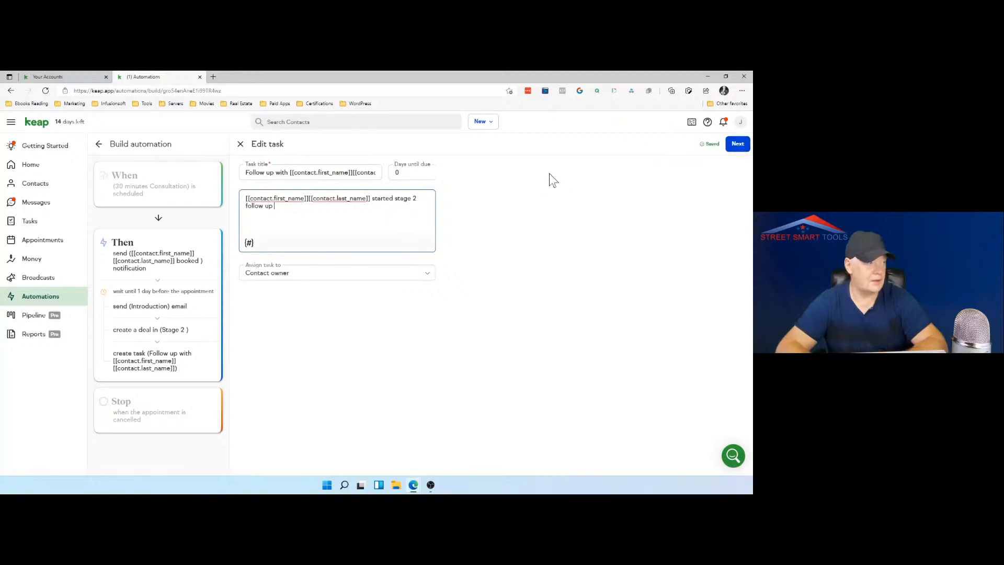
Set the task's days until due to 3 and proceed to its timing options.
left_click(430, 172)
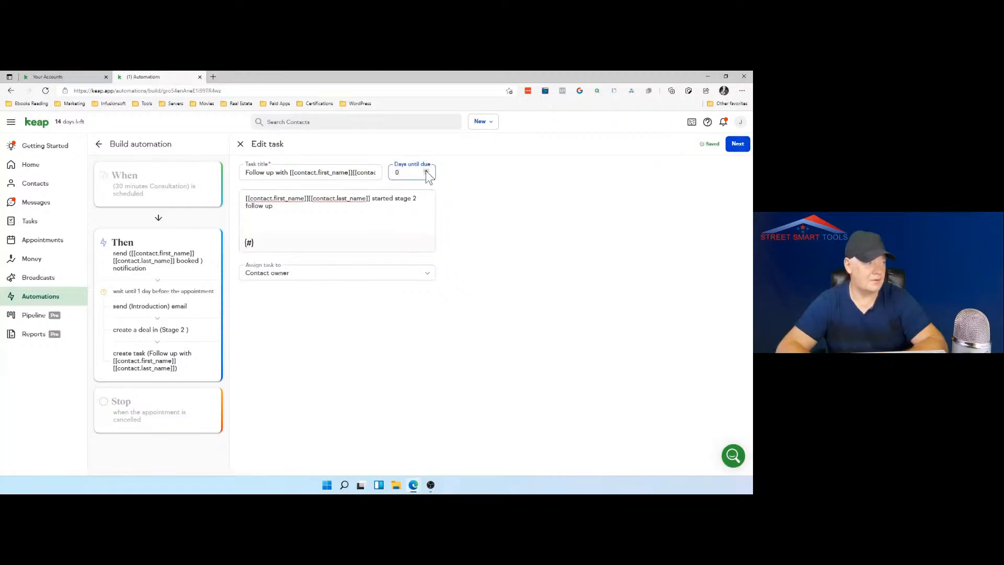
left_click(427, 170)
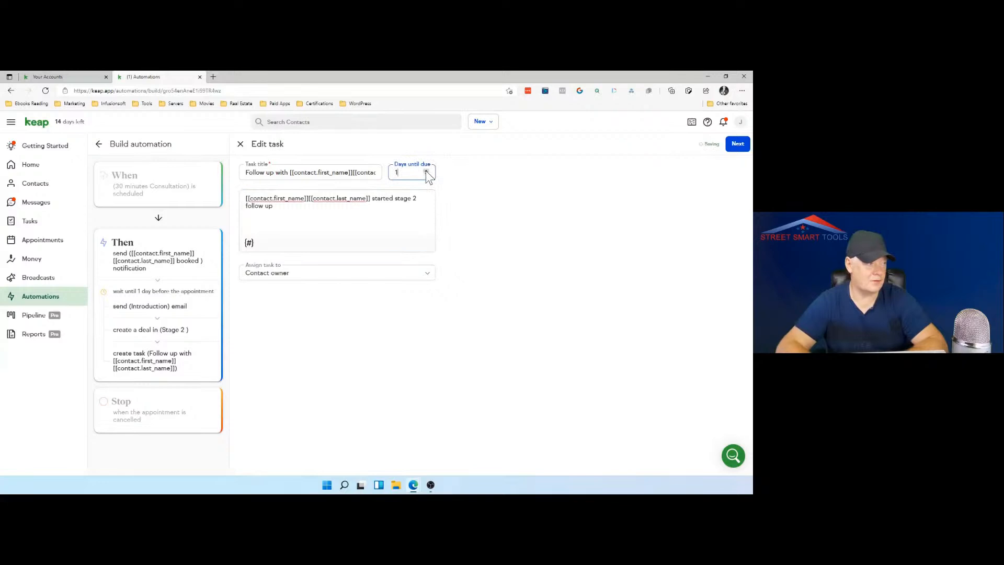
left_click(426, 170)
left_click(426, 171)
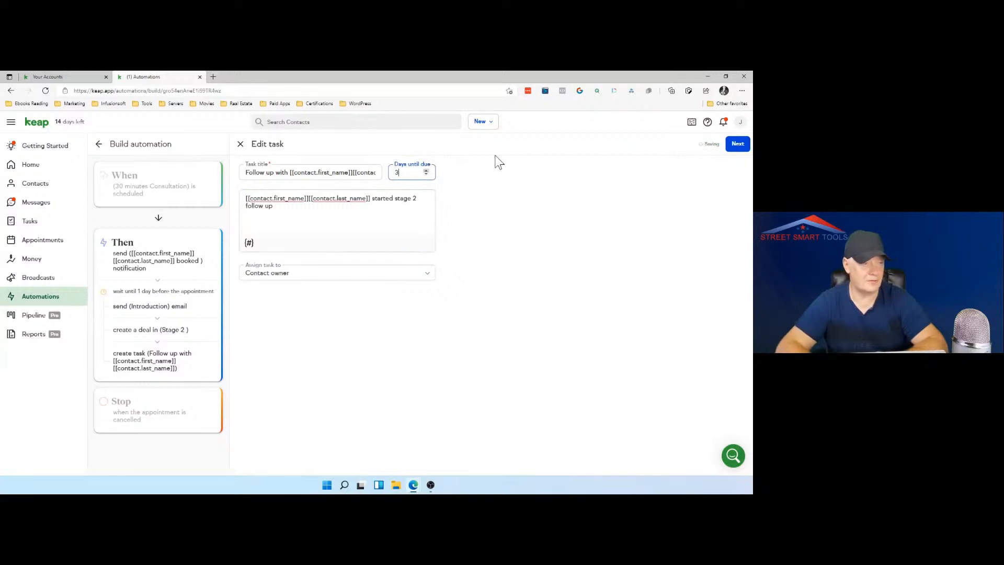
left_click(736, 145)
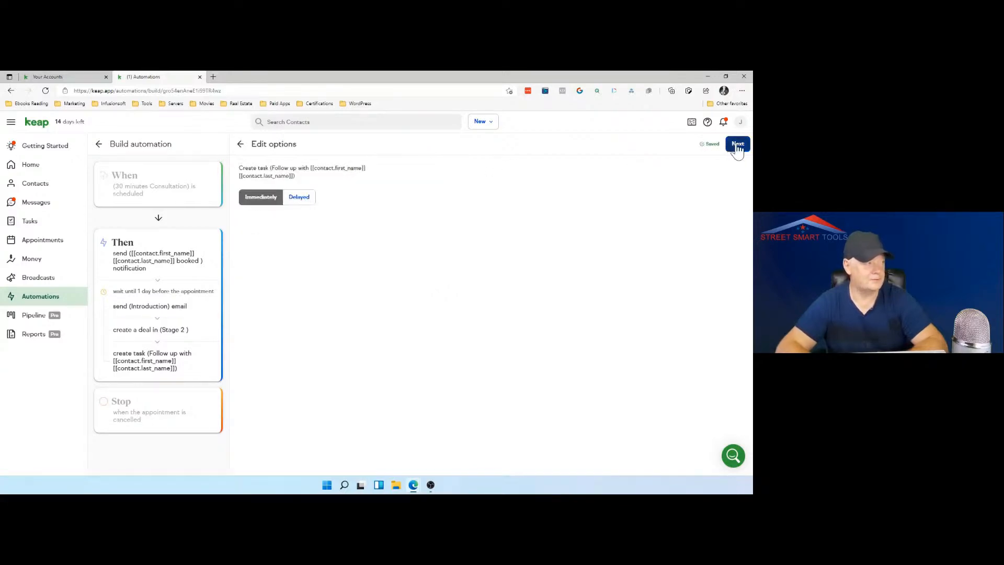
Make the follow-up task delayed and deactivate the automation so its timers can be edited.
left_click(301, 199)
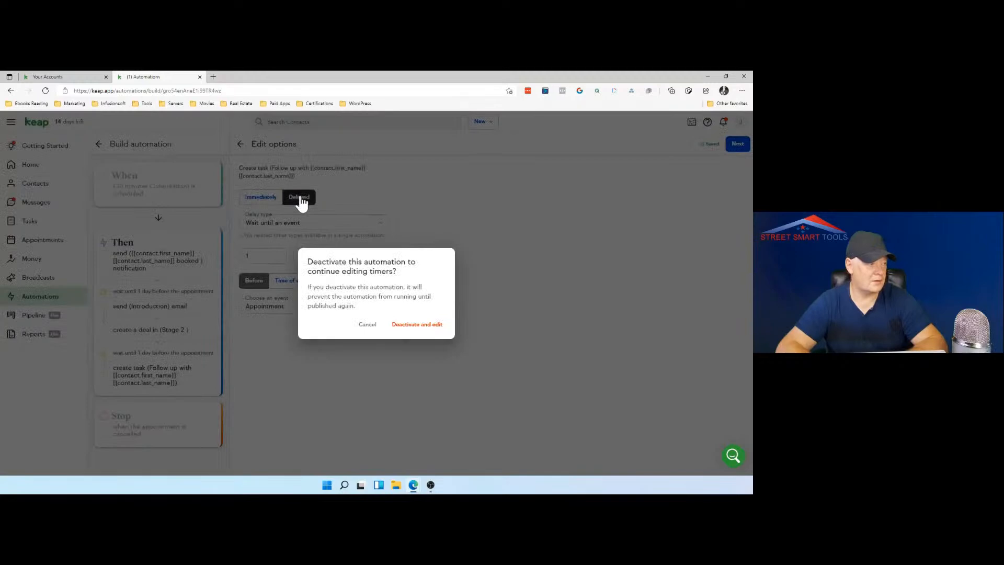
left_click(410, 326)
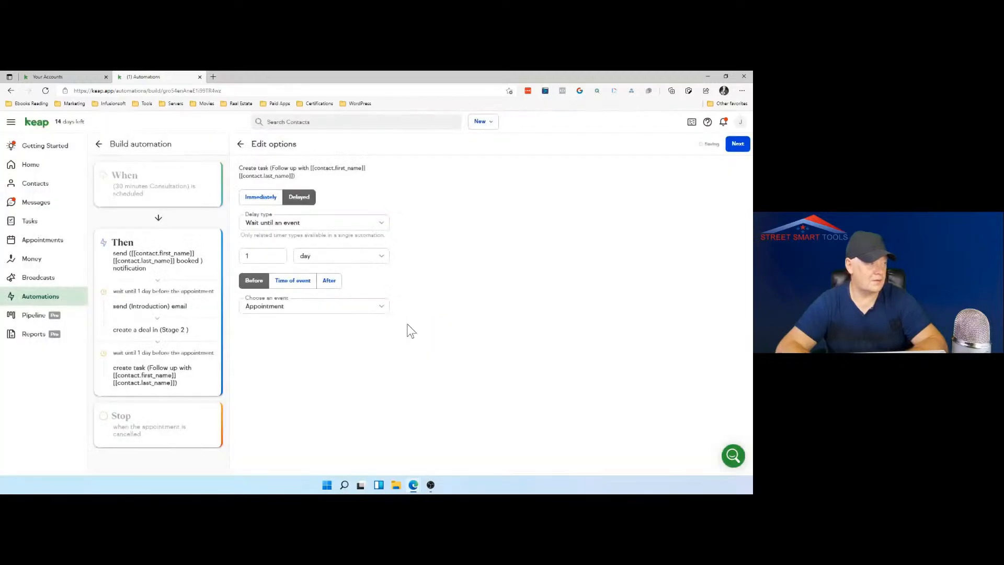
Try to change the task's delay type to Wait and check which events the delay can use.
left_click(345, 226)
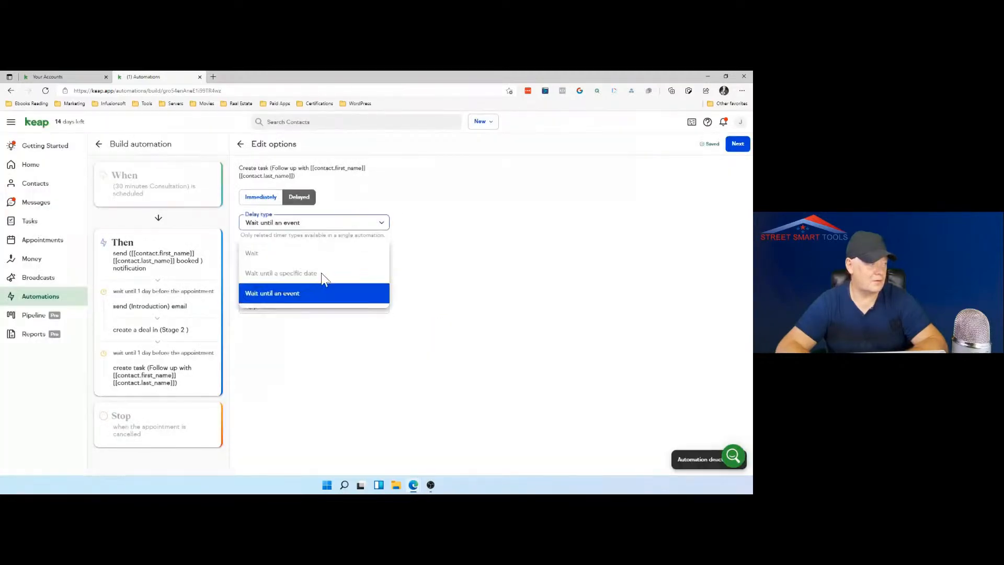
left_click(286, 257)
left_click(283, 226)
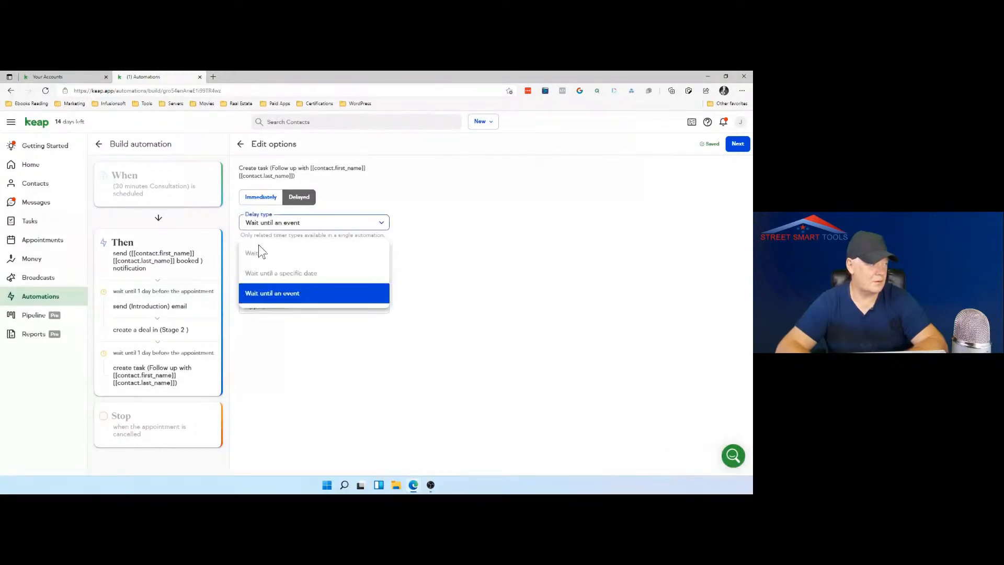
left_click(254, 253)
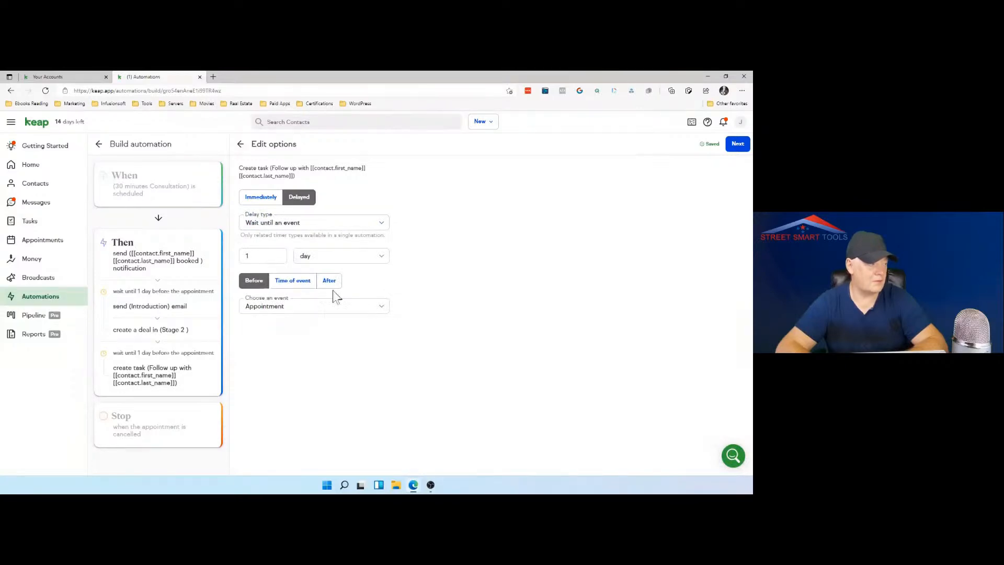
left_click(337, 310)
left_click(330, 331)
Delay the follow-up task until 3 days after the appointment and finish its options.
left_click(329, 282)
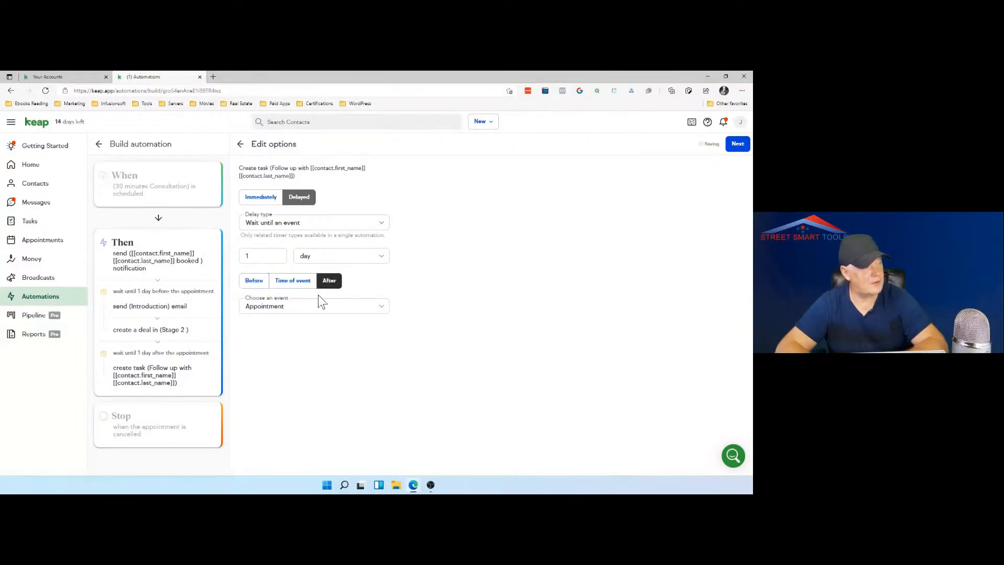
left_click(350, 259)
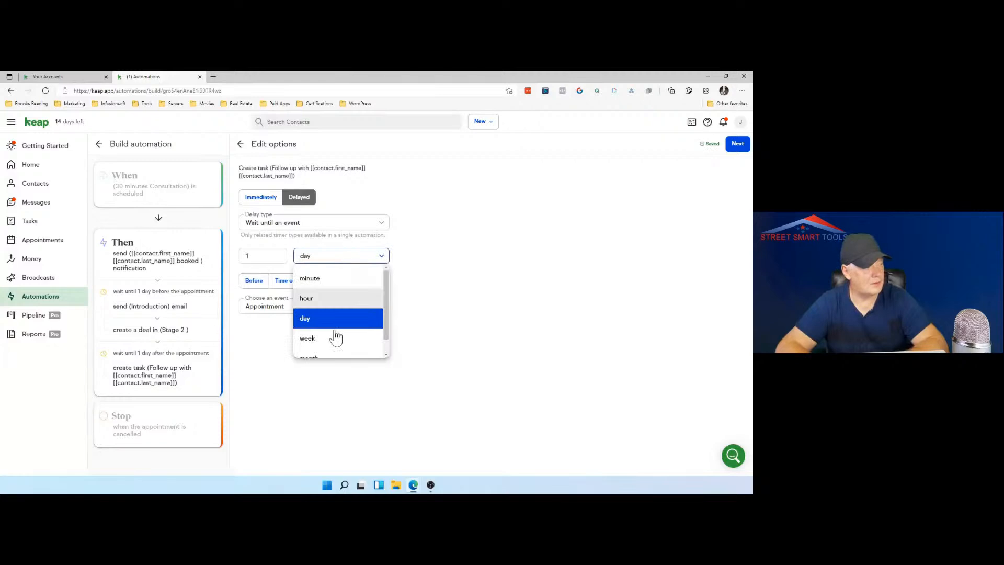
left_click(270, 259)
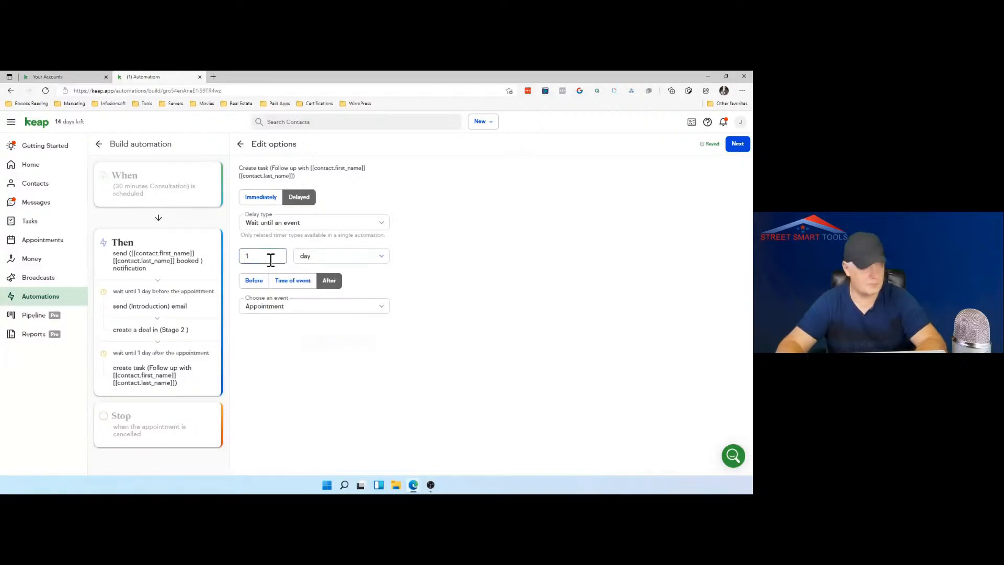
key("BackSpace")
type("3")
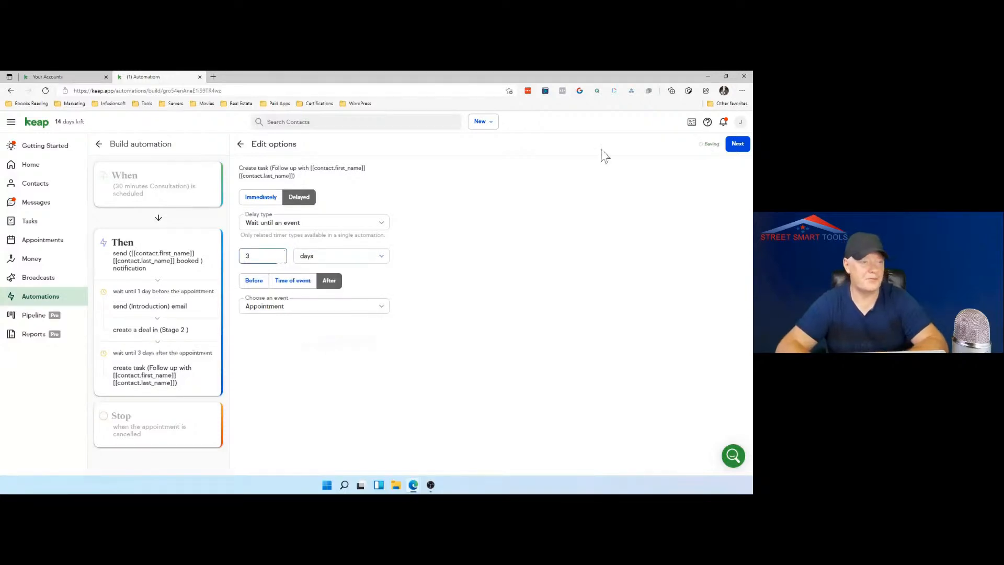
left_click(739, 145)
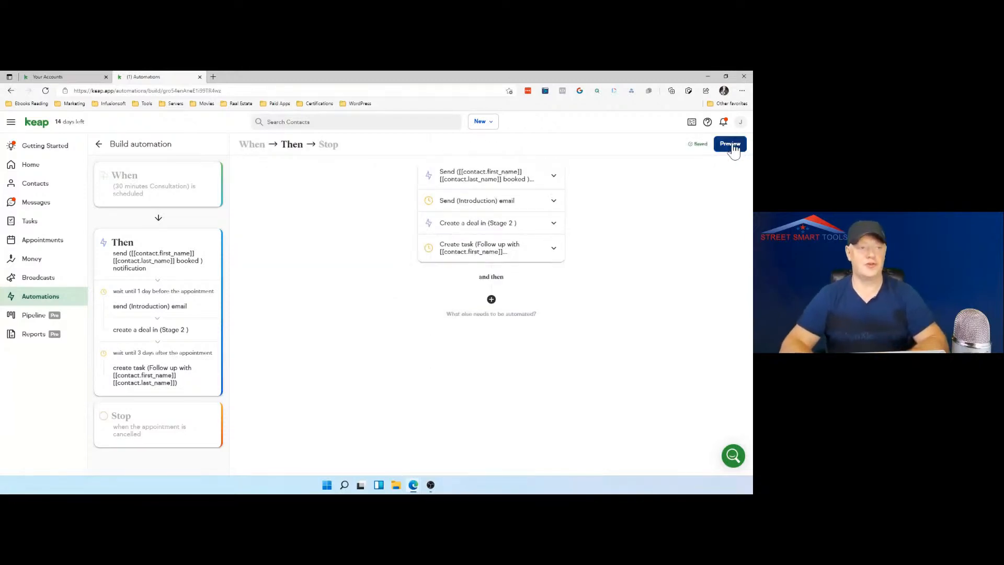
Preview the Investor Stage 2 automation and publish it.
left_click(731, 145)
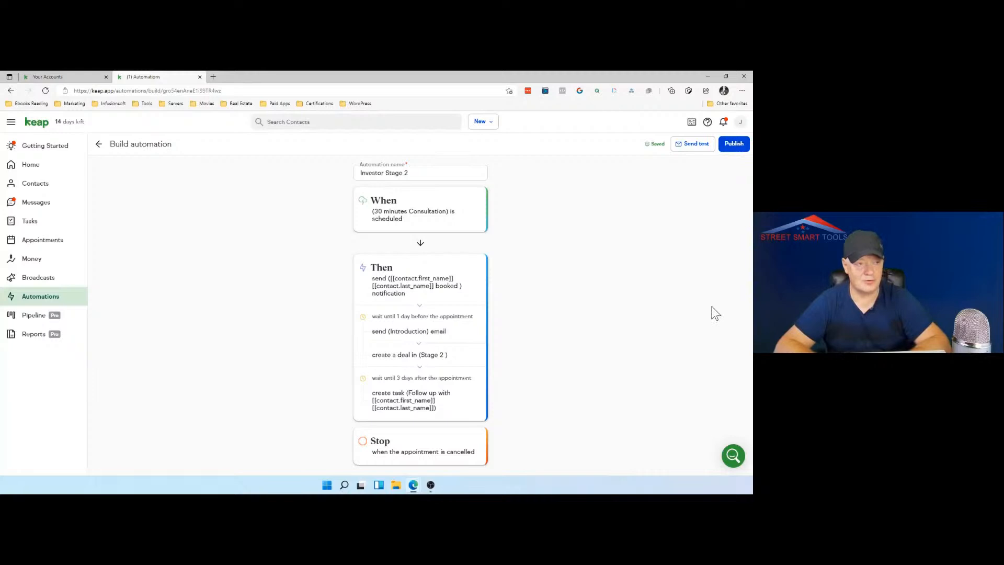
left_click(735, 145)
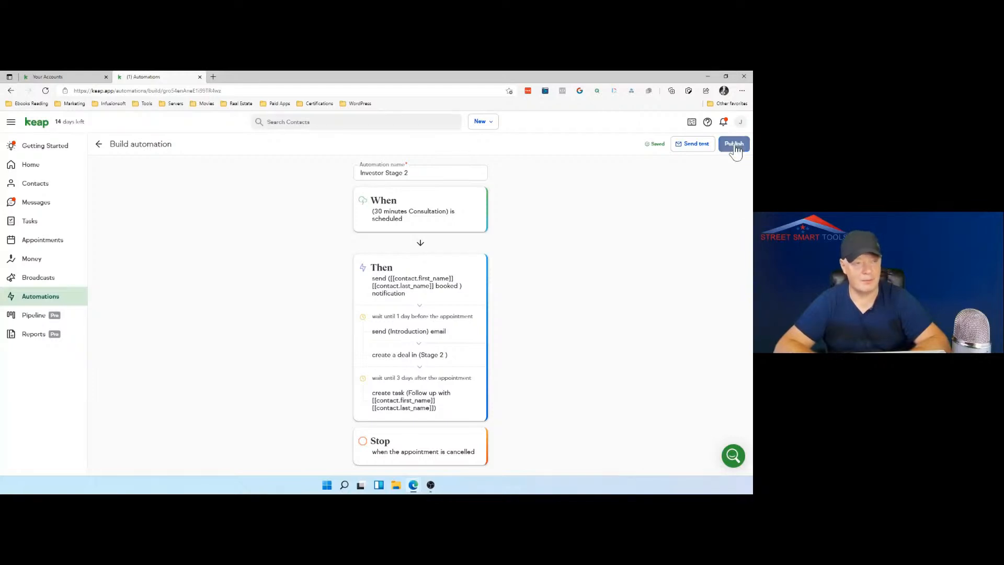
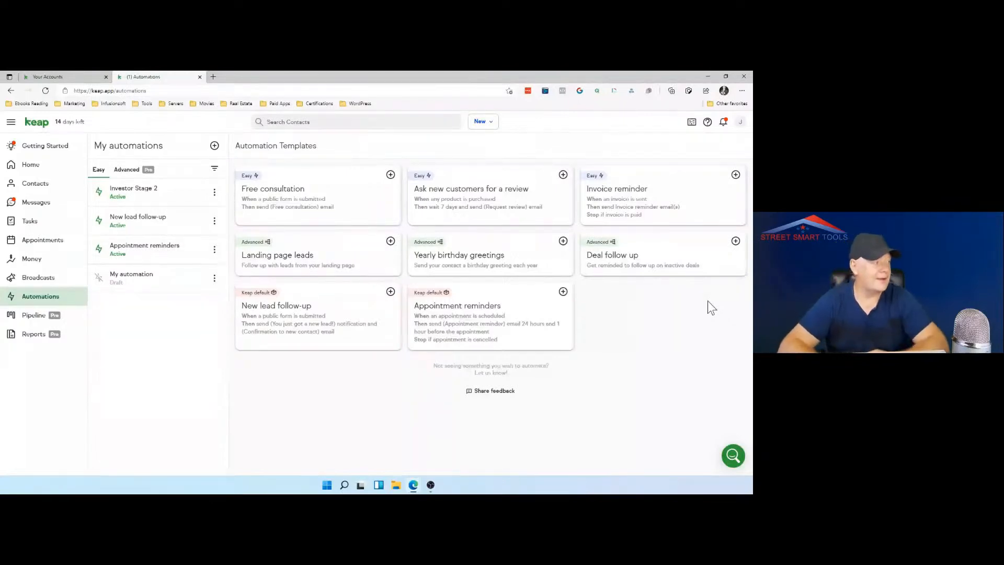
Create a new easy automation that starts when the "Investor Start Reaching Out" tag is added, and proceed to its Then actions.
left_click(215, 146)
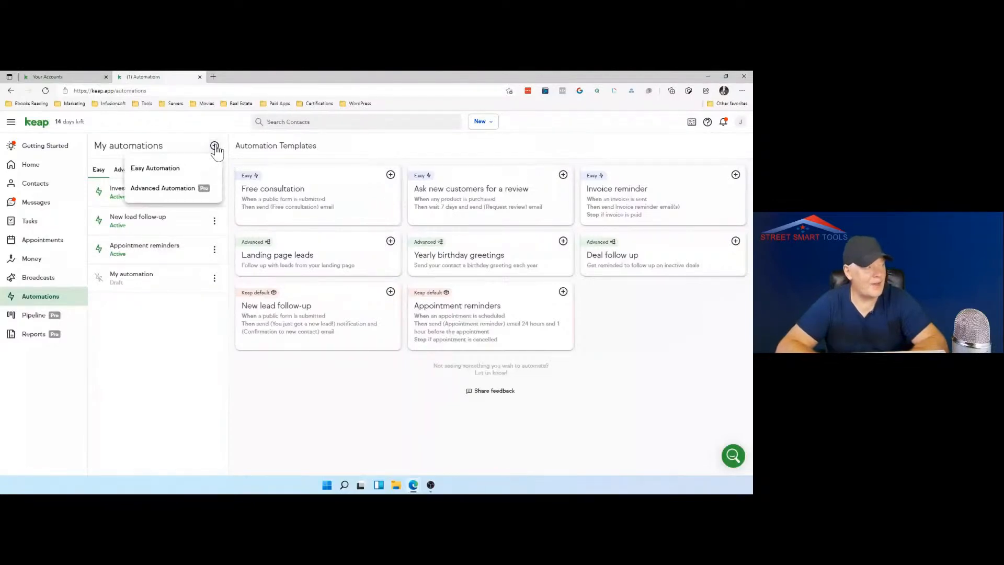
left_click(175, 167)
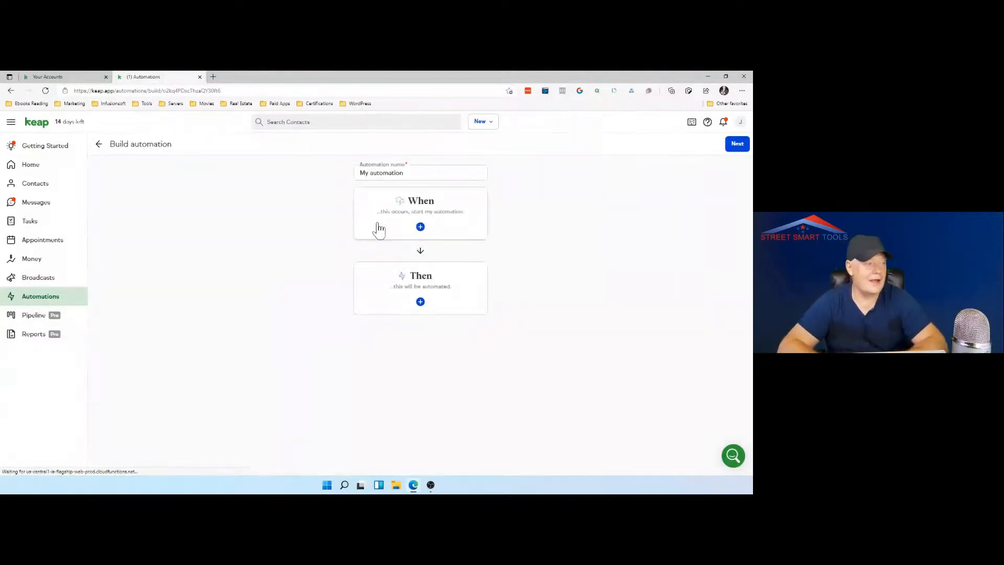
left_click(420, 228)
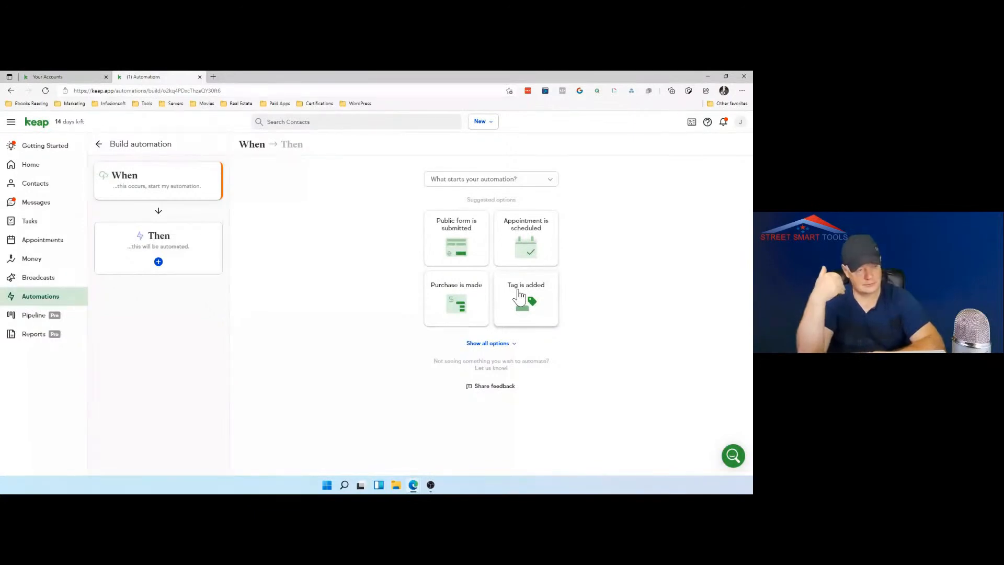
left_click(519, 296)
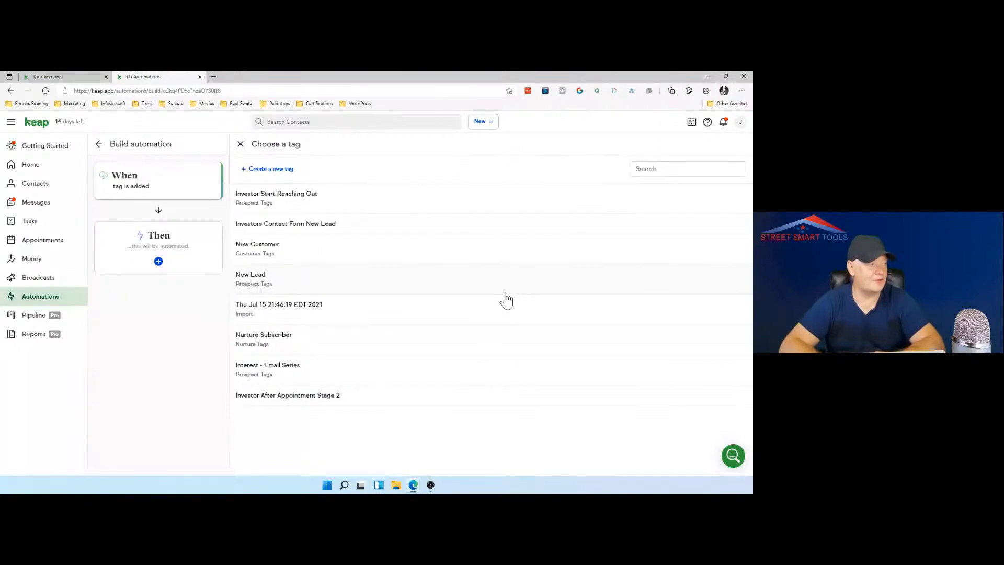
left_click(330, 200)
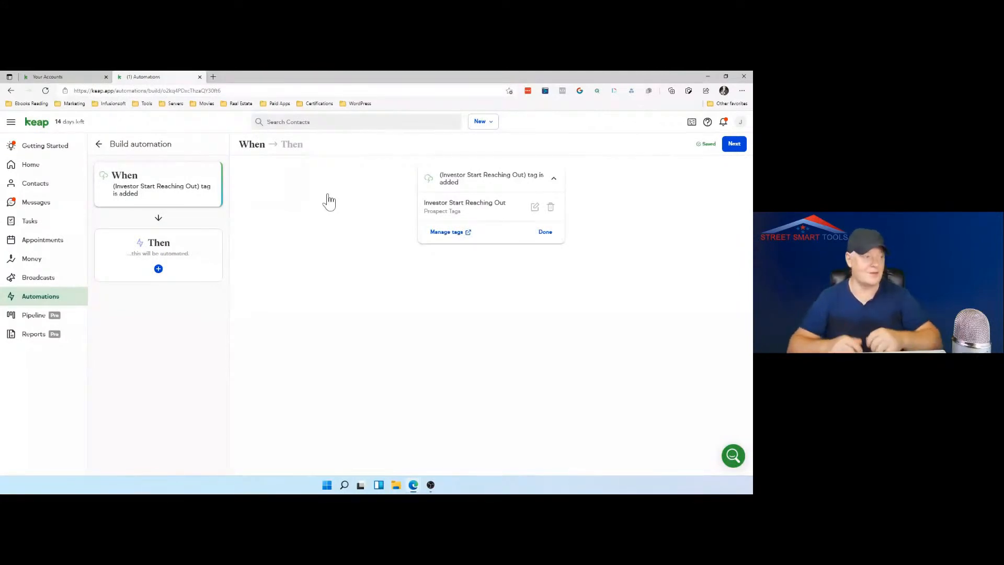
left_click(546, 232)
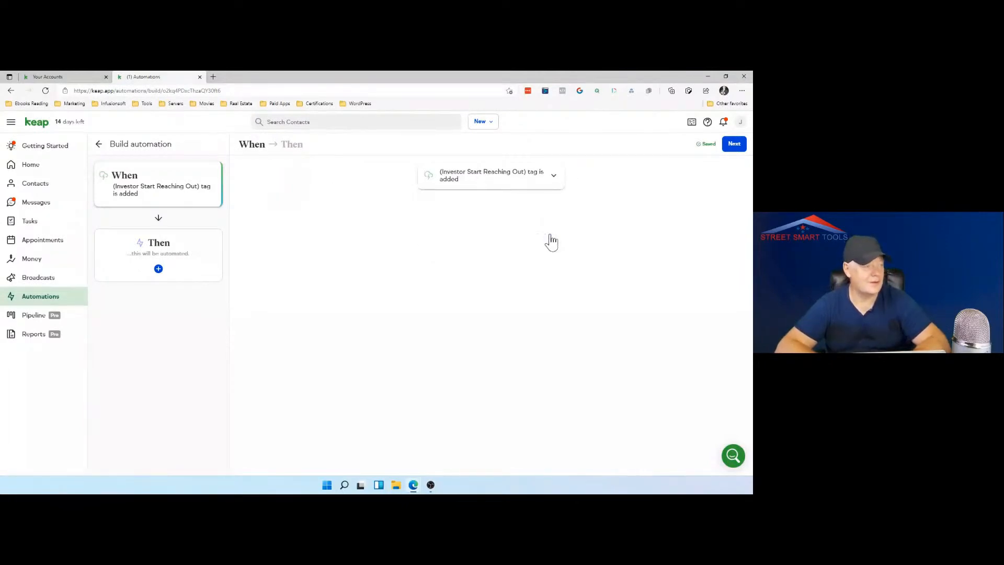
left_click(737, 149)
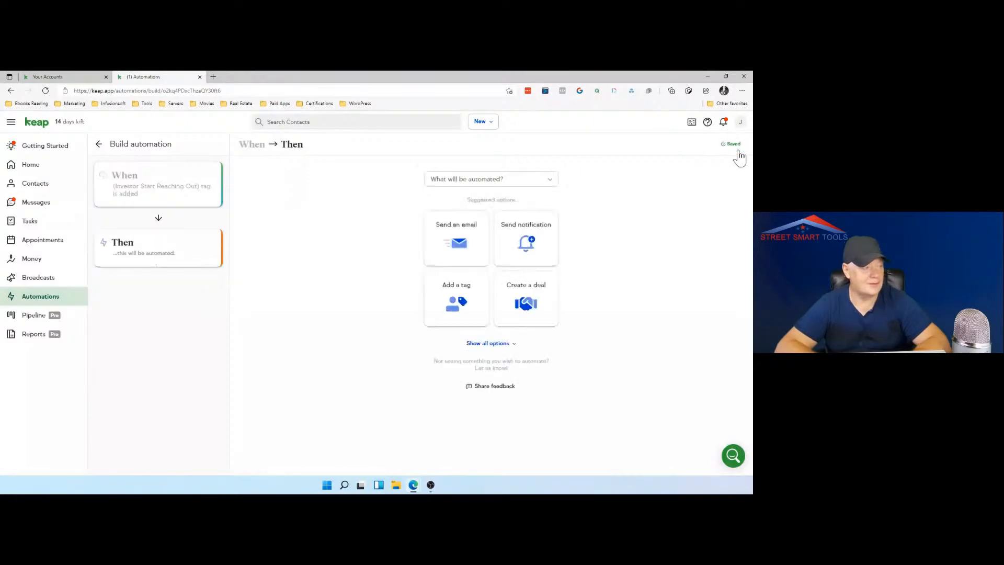
Add a send-email action based on the "Introduction with invitation to meet" template.
left_click(468, 253)
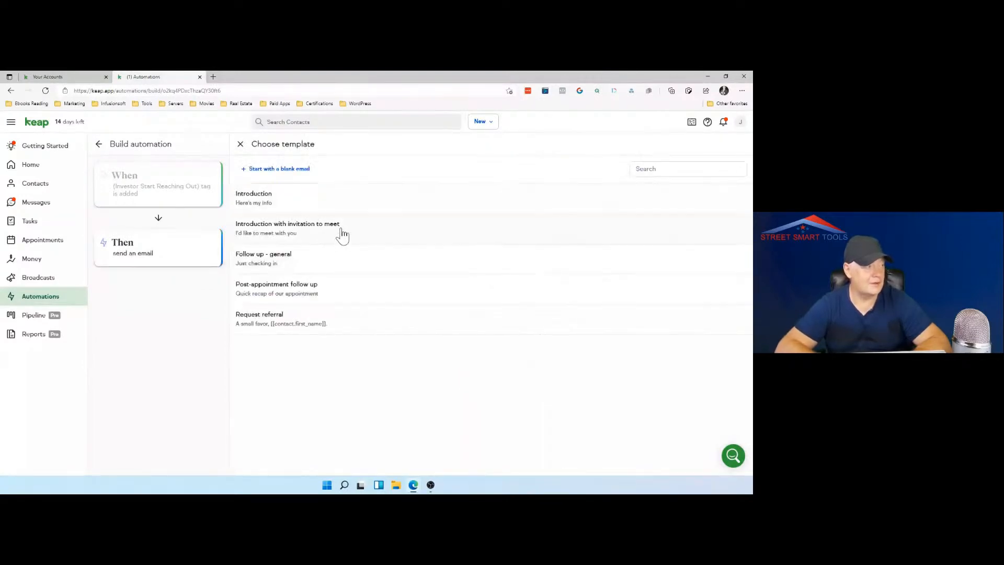
left_click(343, 235)
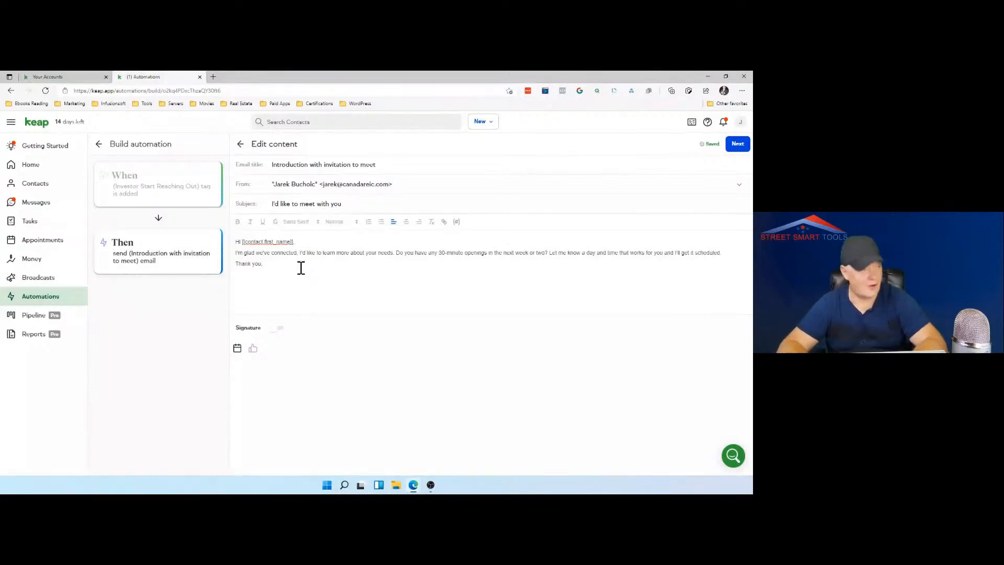
Rewrite the email's opening sentence as "I'm so sorry I did not reach out to you for long time" and put the following text on a new line.
key("BackSpace")
key("BackSpace")
key("BackSpace")
key("BackSpace")
key("BackSpace")
key("BackSpace")
key("BackSpace")
key("BackSpace")
key("BackSpace")
key("BackSpace")
key("BackSpace")
key("BackSpace")
key("BackSpace")
key("BackSpace")
key("BackSpace")
key("BackSpace")
key("BackSpace")
key("BackSpace")
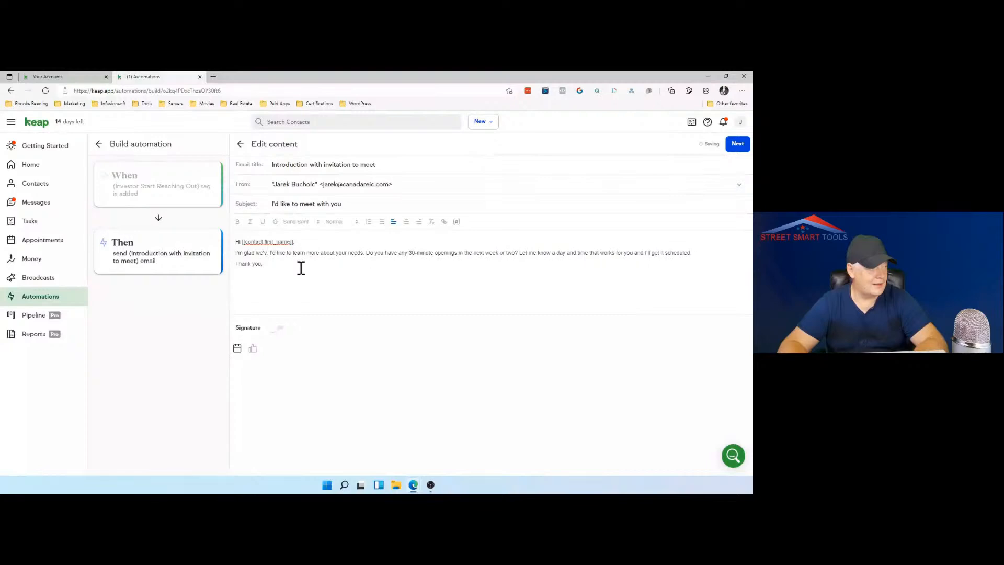
key("BackSpace")
key("BackSpace")
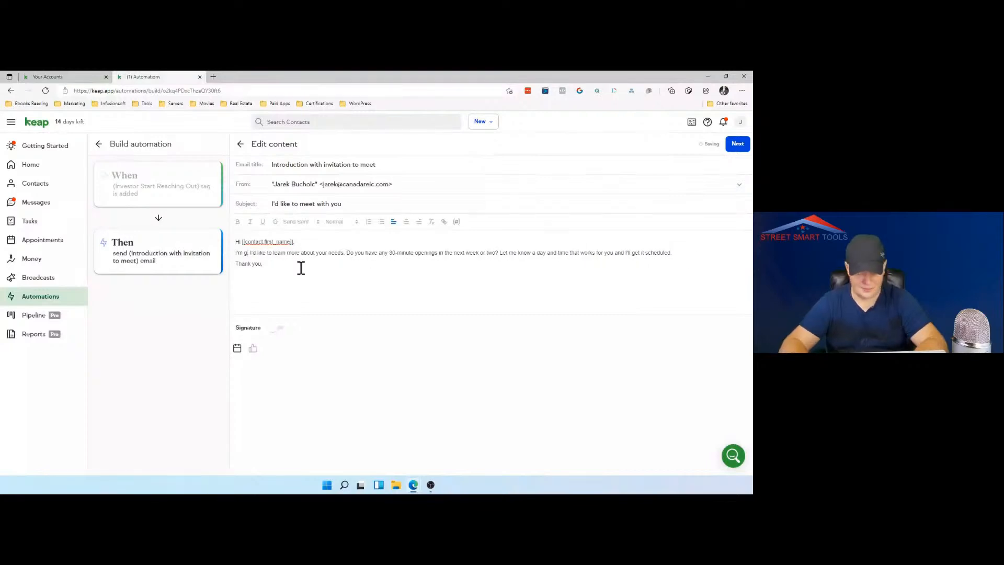
type("so sorry")
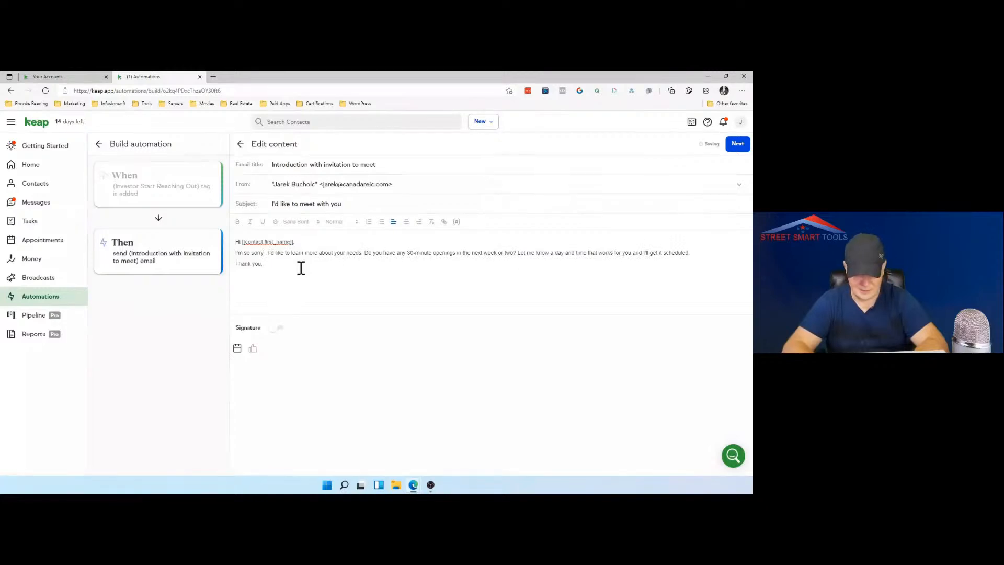
type(" I did no")
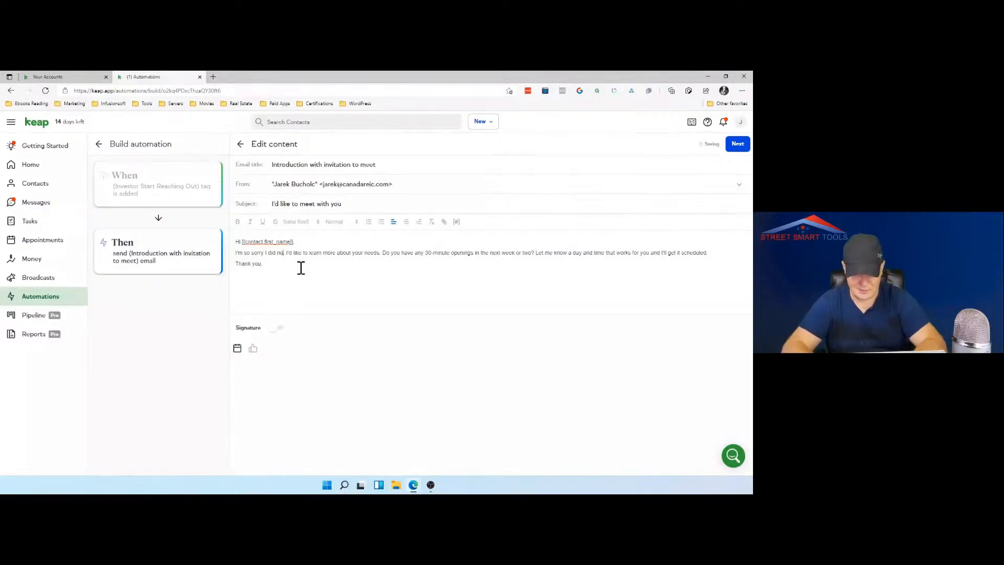
type("t reach")
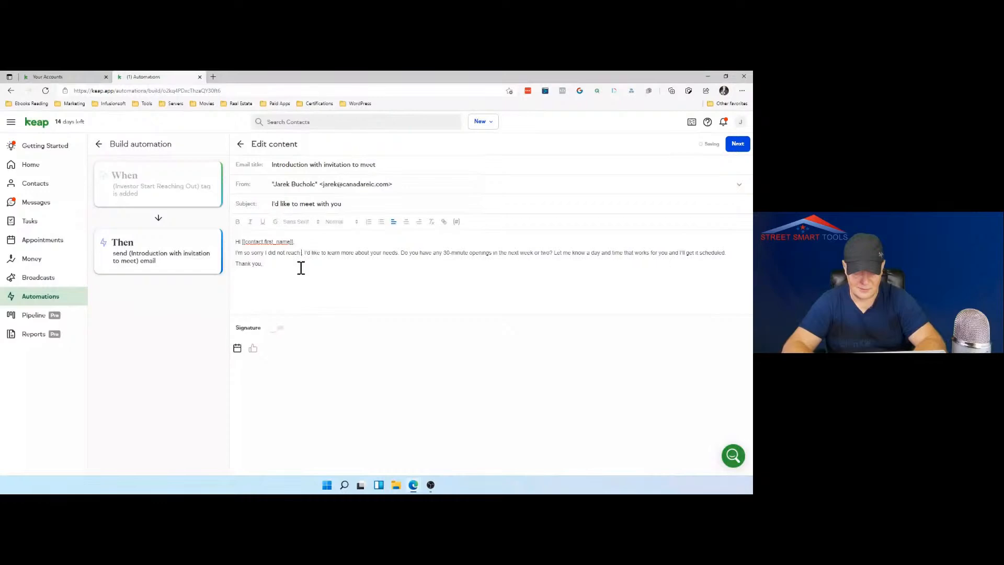
type(" out to y")
type("ou for ")
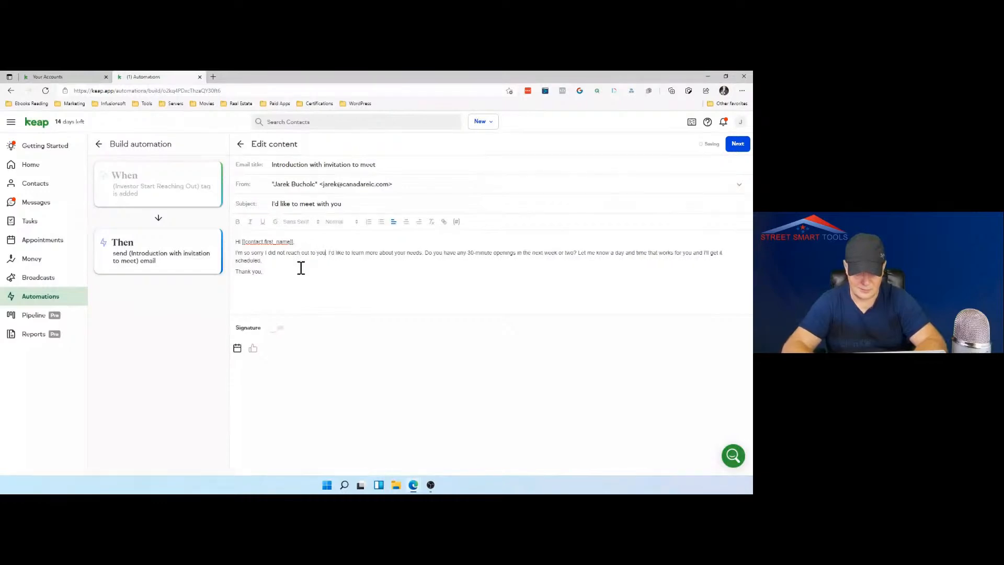
type("long time")
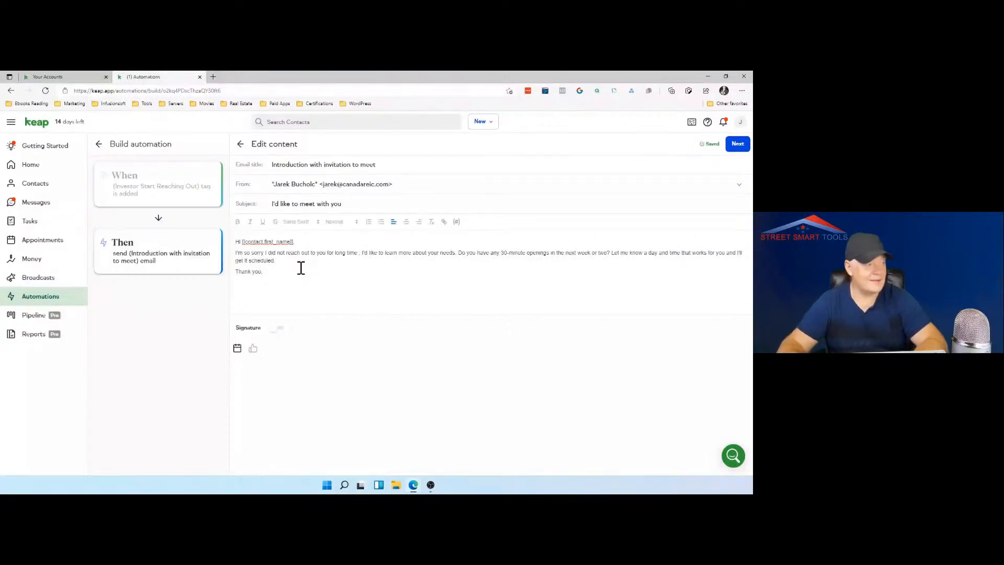
key("Return")
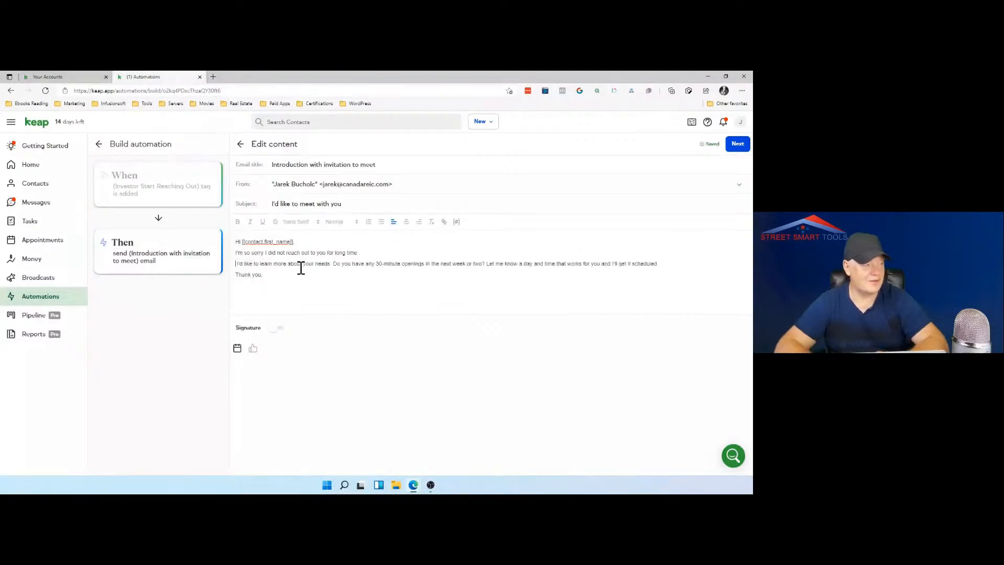
End the email's apology sentence with a period and continue that line with "I would".
left_click(371, 251)
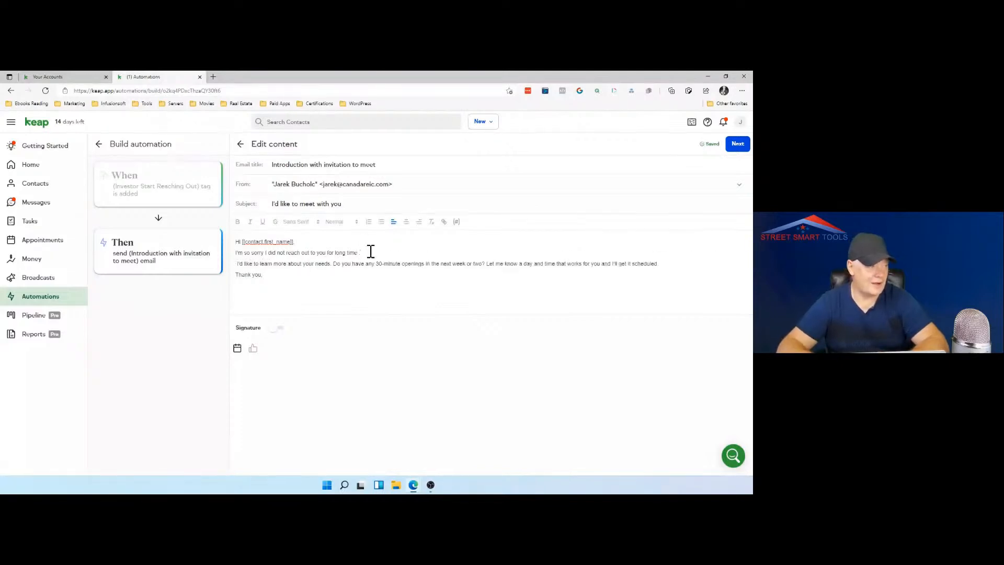
key("BackSpace")
key("BackSpace")
type(".")
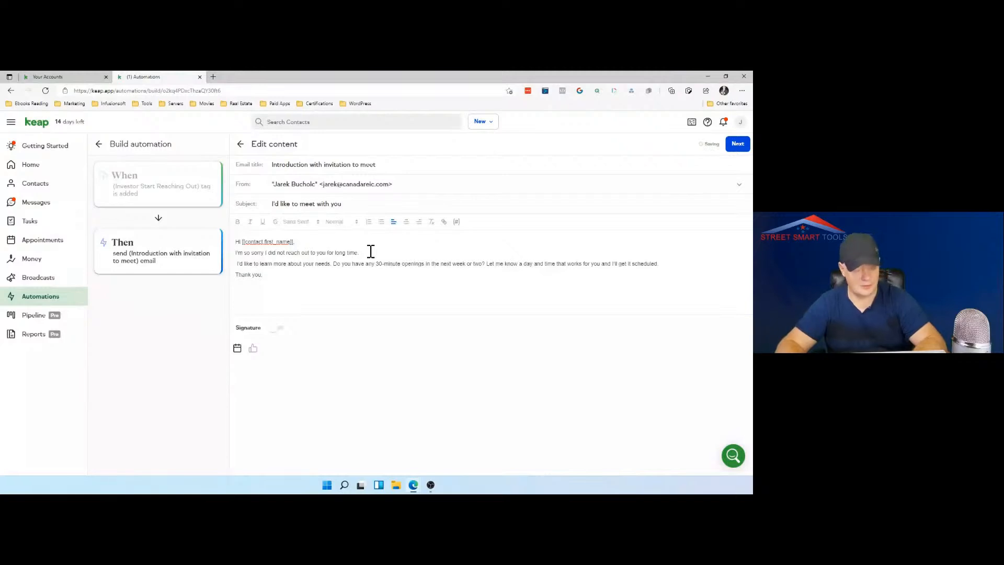
type("I would")
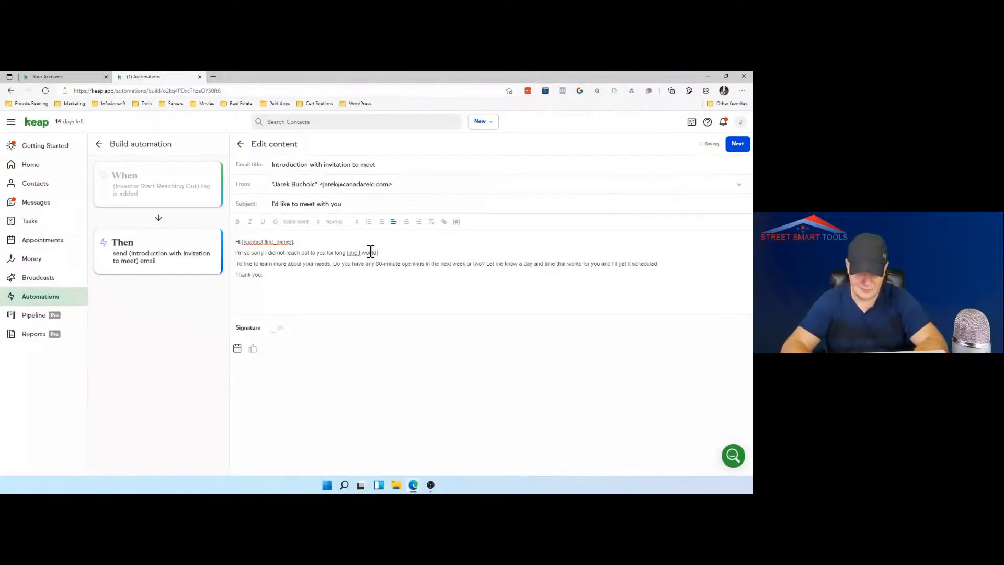
Complete the email's opening paragraph with "I would love to have an opportunity to meet with you", correcting the misspelled words.
type(" love to")
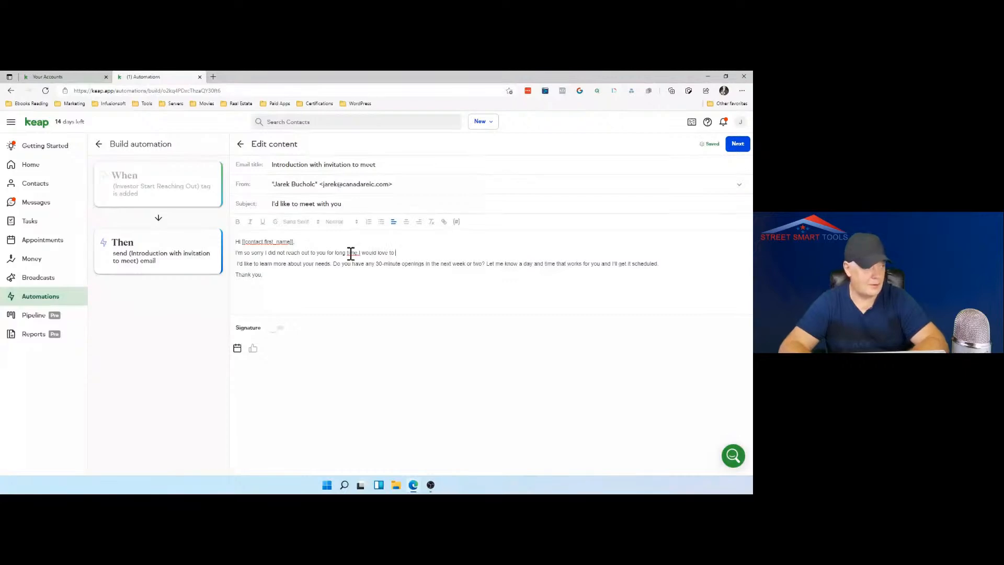
right_click(353, 254)
left_click(372, 260)
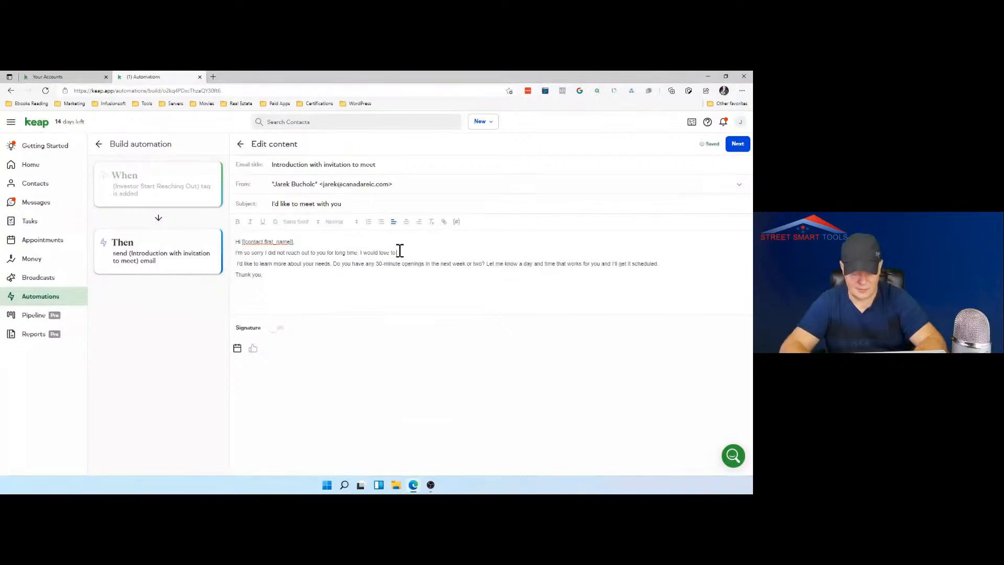
type("have an ")
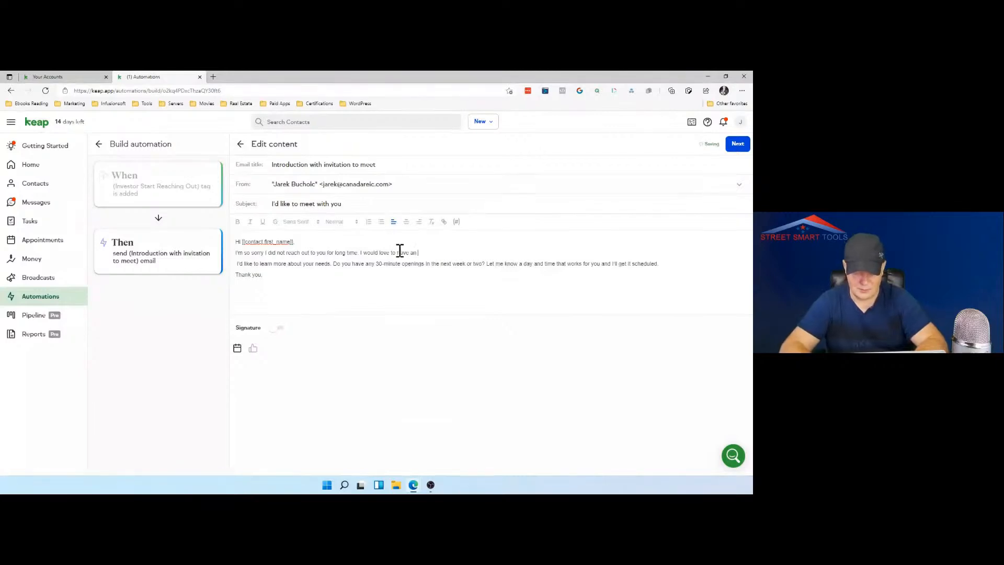
type("oportunity")
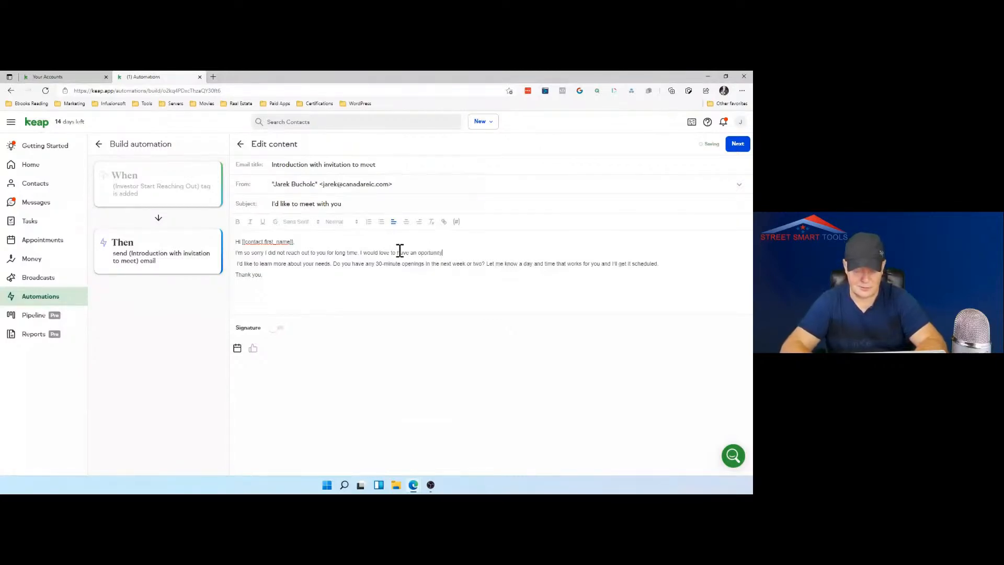
type(" to ")
type("meet")
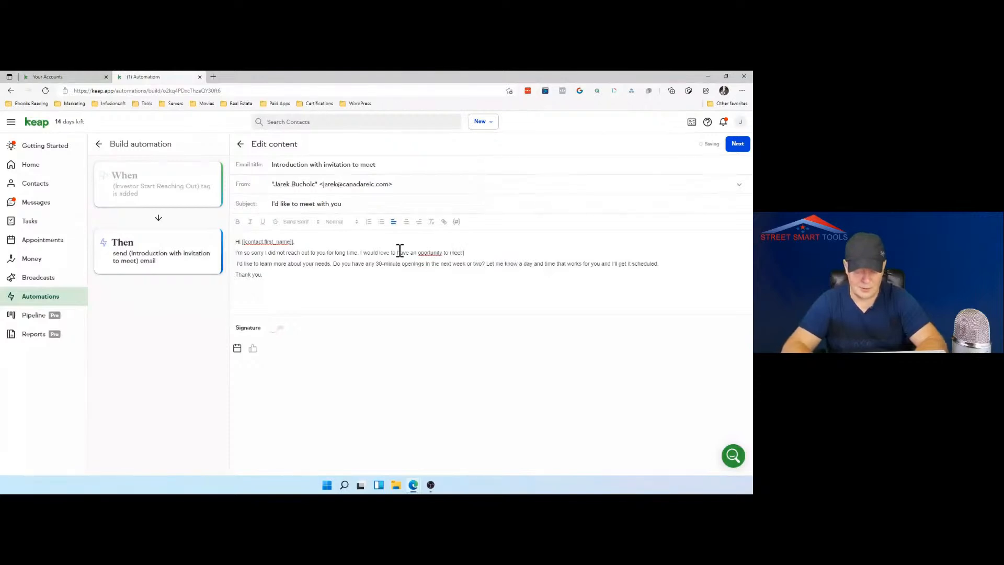
type(" with you")
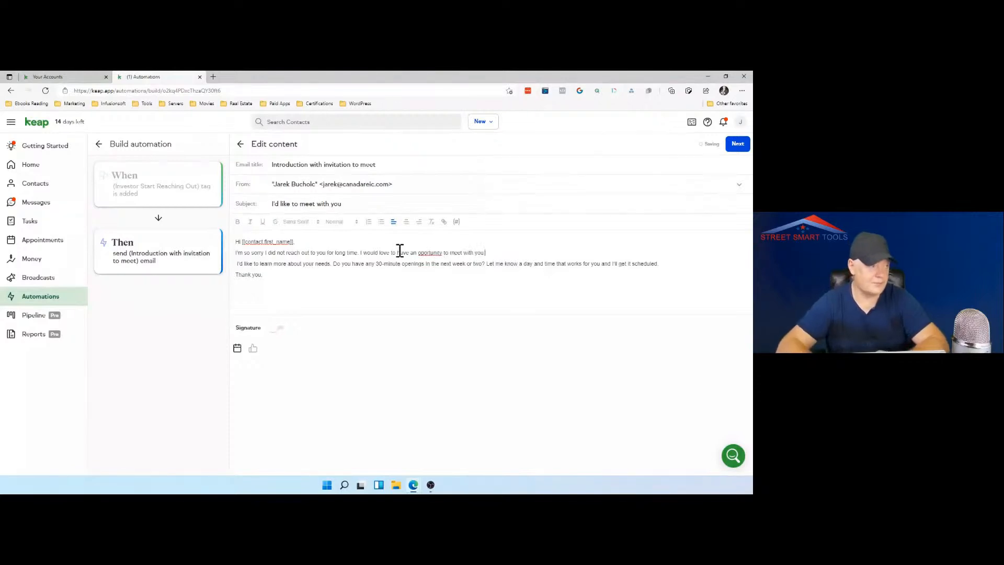
right_click(427, 253)
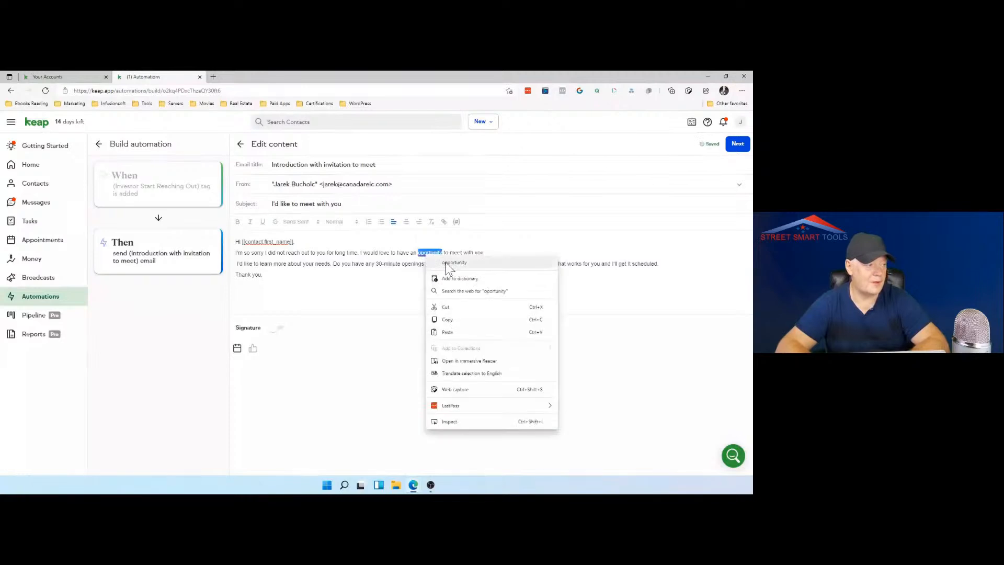
left_click(454, 263)
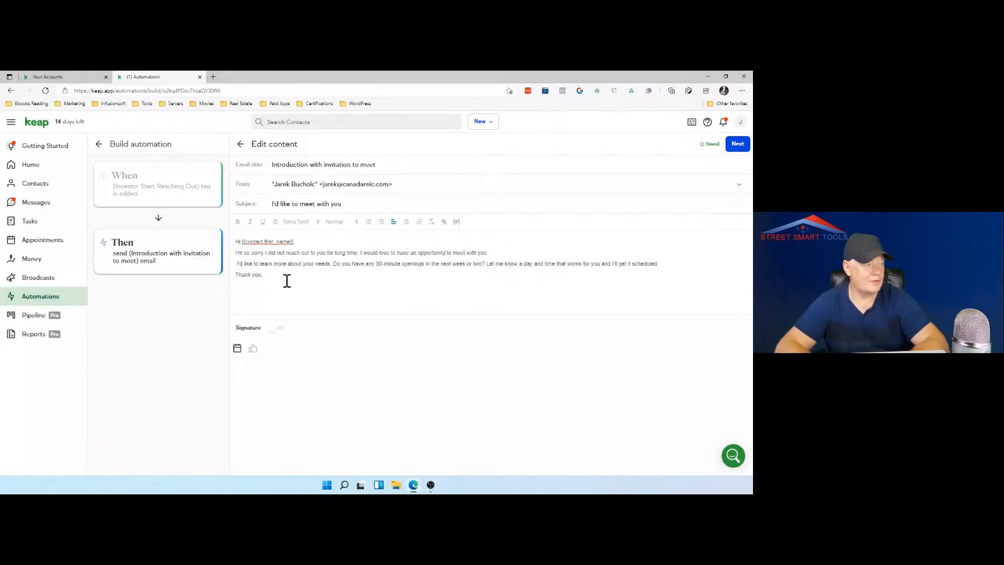
Turn on the sender signature for the introduction email.
right_click(278, 330)
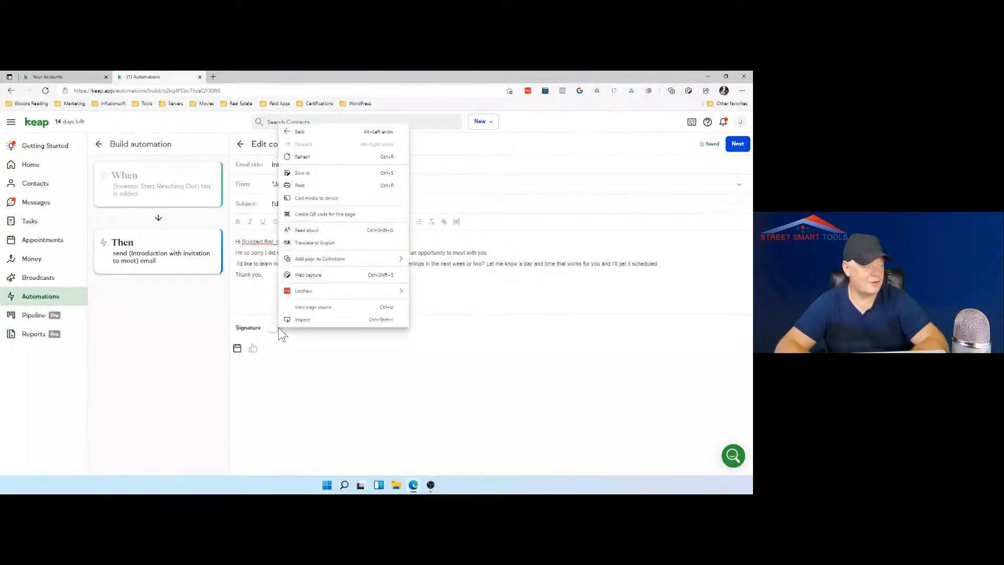
left_click(279, 331)
left_click(277, 330)
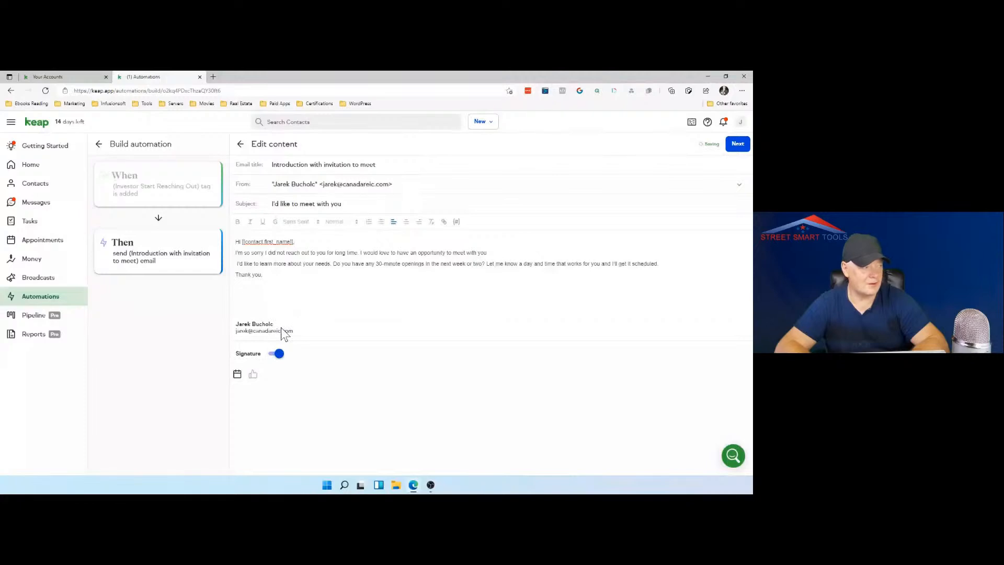
Insert the 30-minute consultation booking link into the email body.
left_click(238, 375)
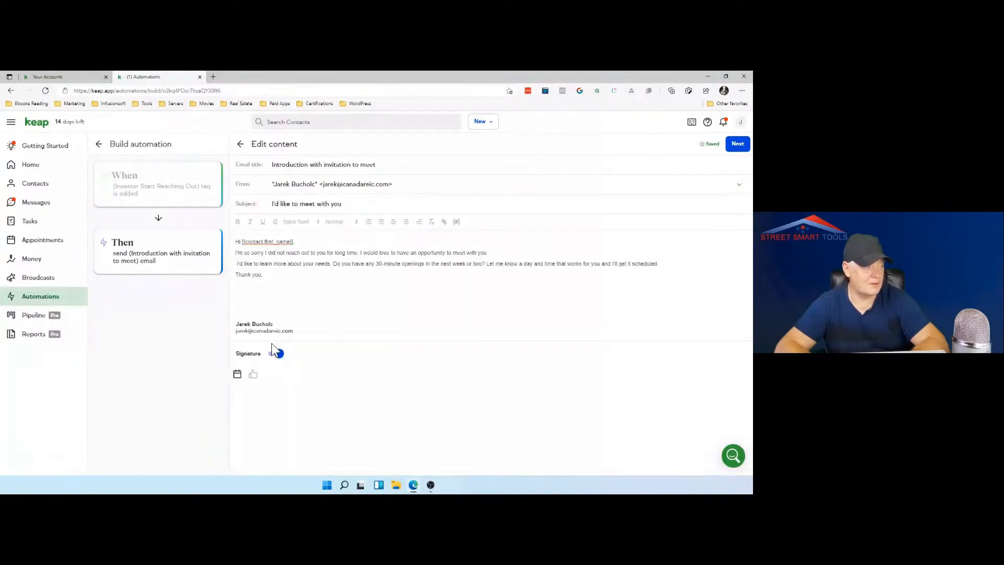
left_click(237, 375)
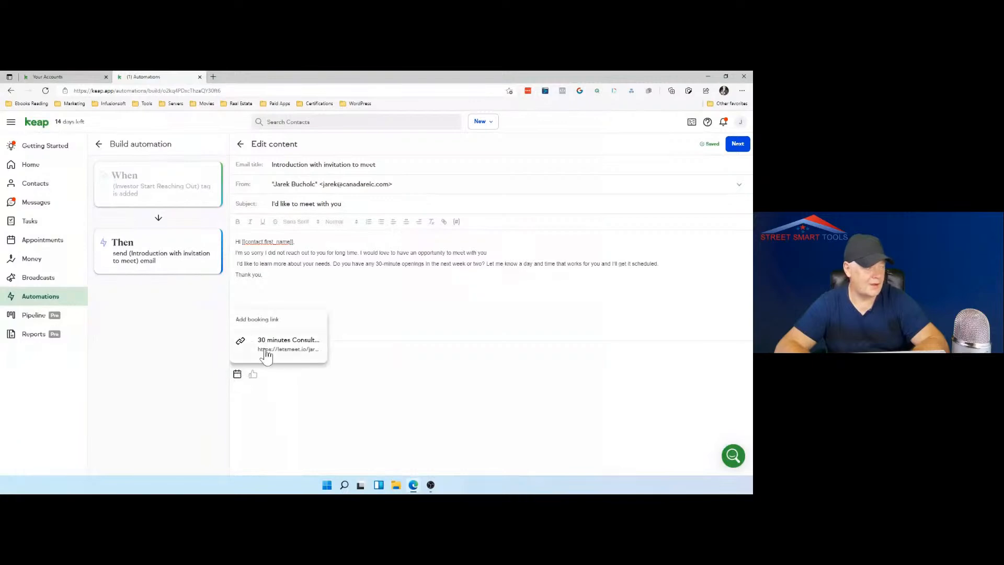
left_click(265, 349)
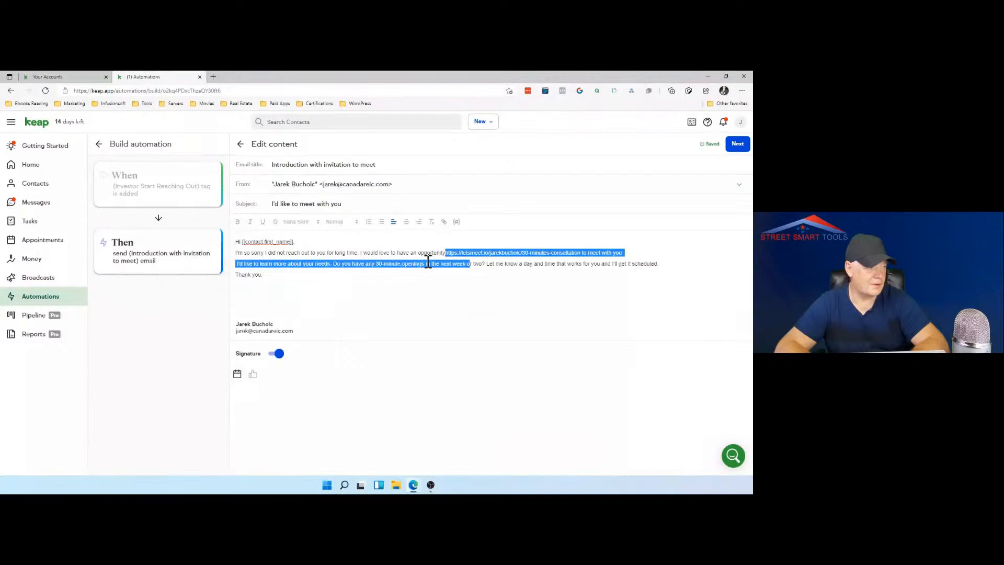
Move the booking link out of the opening sentence onto its own line above "Thank you", leaving a blank line after it.
left_click(448, 254)
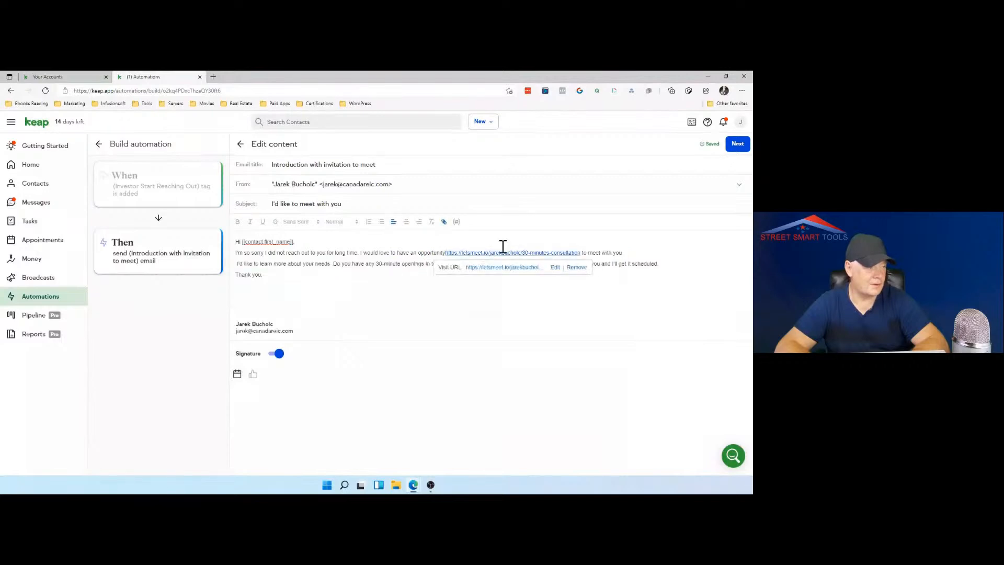
left_click(584, 254)
key("shift+Left")
key("shift+Left")
key("shift+Left")
key("shift+Left")
key("shift+Left")
key("shift+Left")
key("shift+Left")
key("shift+Left")
key("shift+Left")
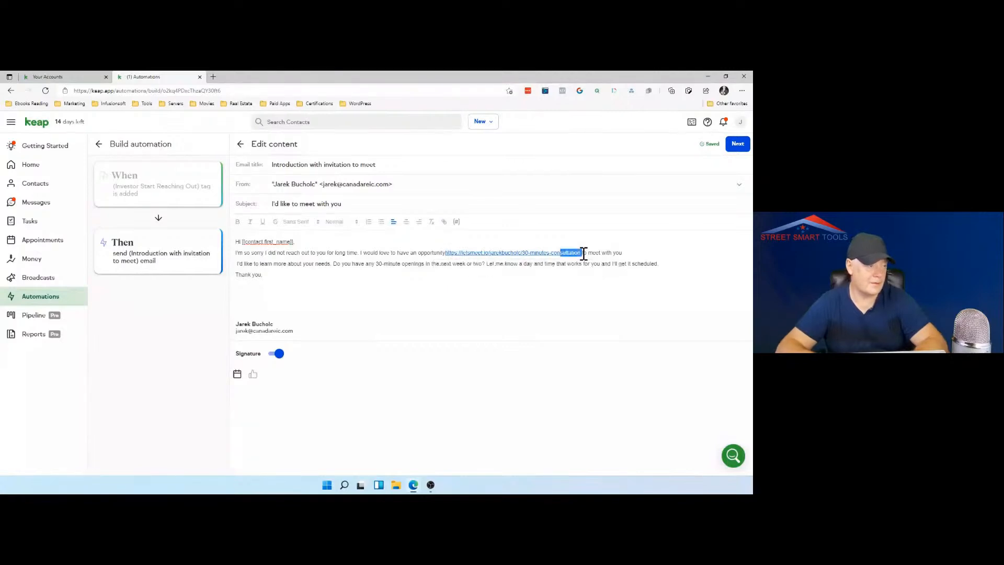
key("shift+Left")
key("shift+Left")
key("shift+Left")
key("shift+Left")
key("shift+Left")
key("shift+Left")
key("shift+Left")
key("shift+Left")
key("shift+Left")
key("shift+Left")
key("shift+Left")
key("shift+Left")
key("shift+Left")
key("shift+Left")
key("shift+Left")
key("shift+Left")
key("shift+Left")
key("shift+Left")
key("shift+Left")
key("shift+Left")
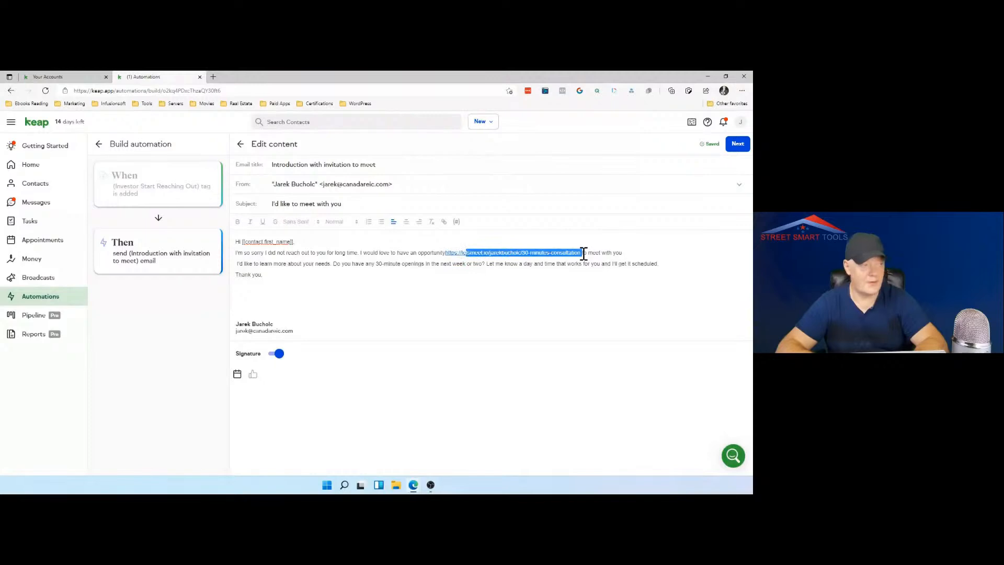
key("shift+Left")
key("shift+Left")
key("shift+Left")
key("shift+Left")
key("shift+Left")
key("shift+Left")
key("shift+Left")
key("ctrl+c")
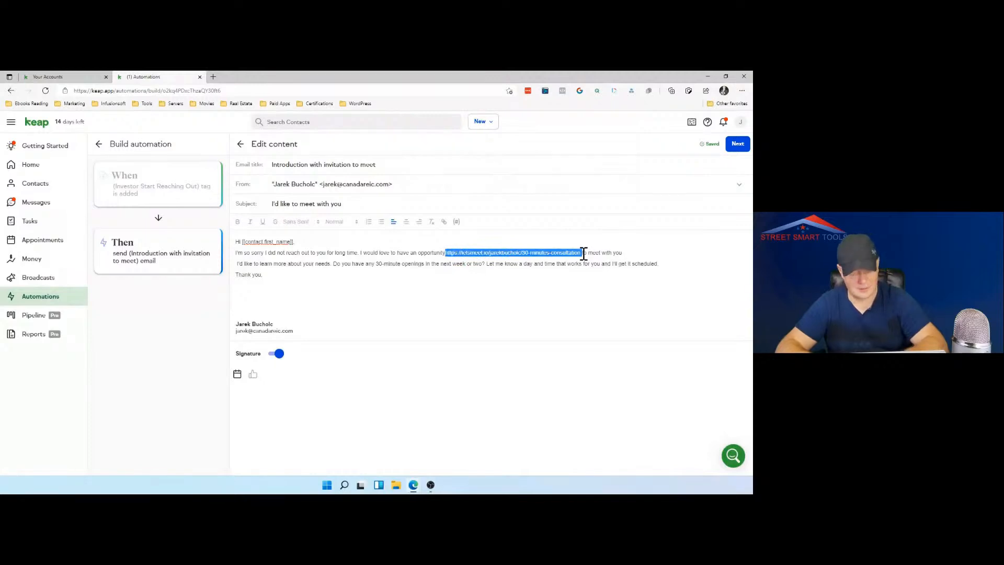
key("BackSpace")
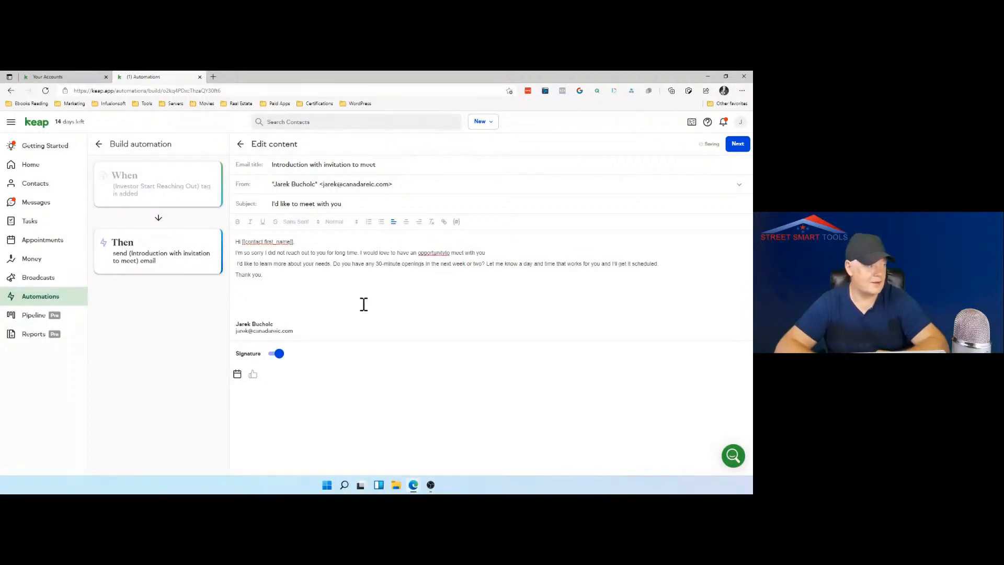
left_click(675, 266)
key("Return")
key("Return")
key("Up")
key("ctrl+v")
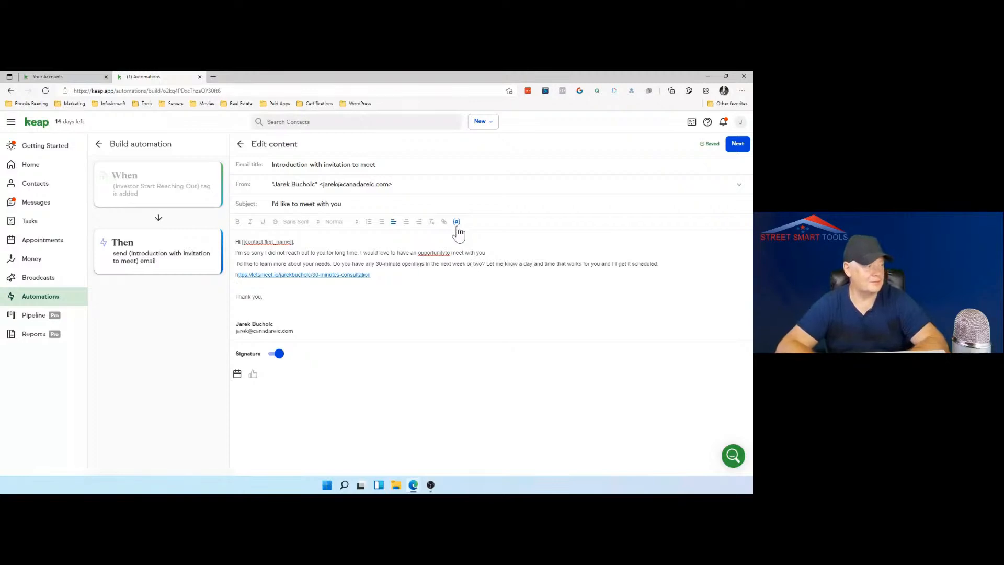
Finish the email content and delay its sending with a wait of 1 hour.
left_click(737, 145)
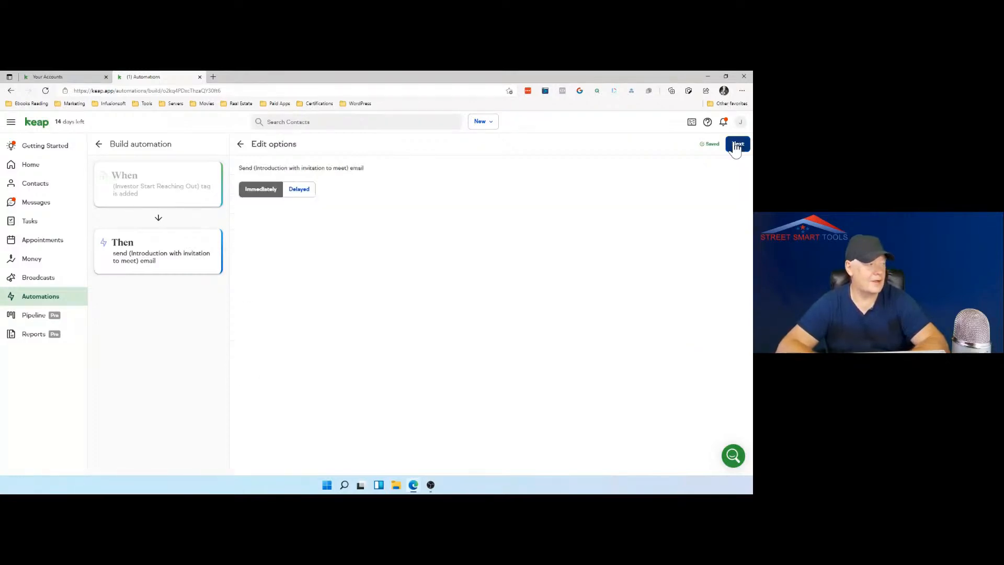
left_click(308, 196)
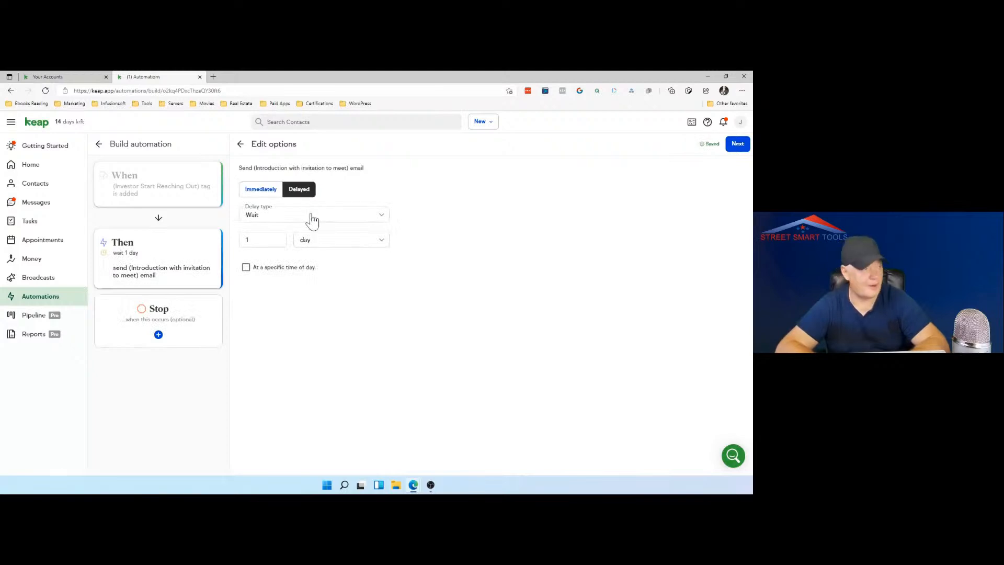
left_click(312, 219)
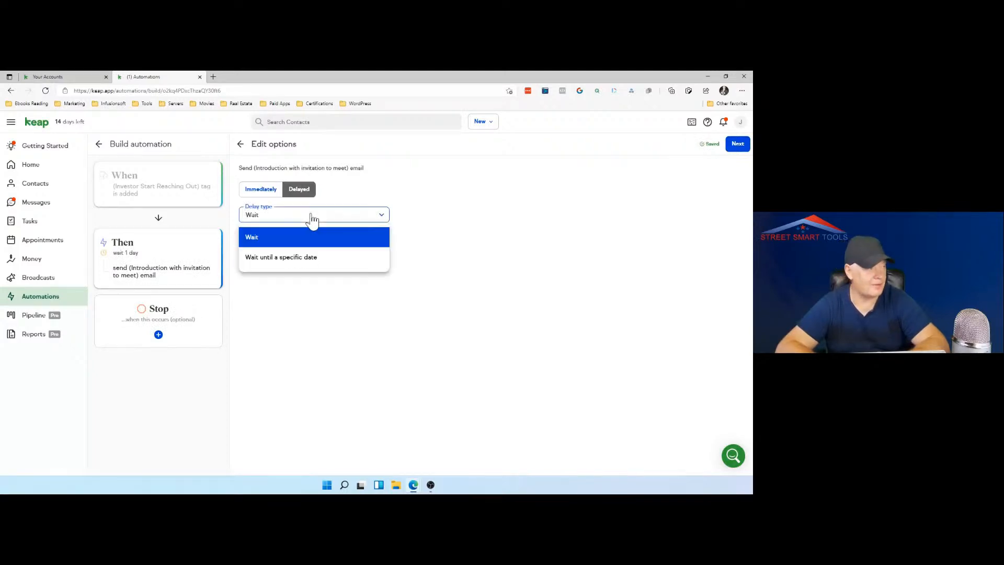
left_click(291, 237)
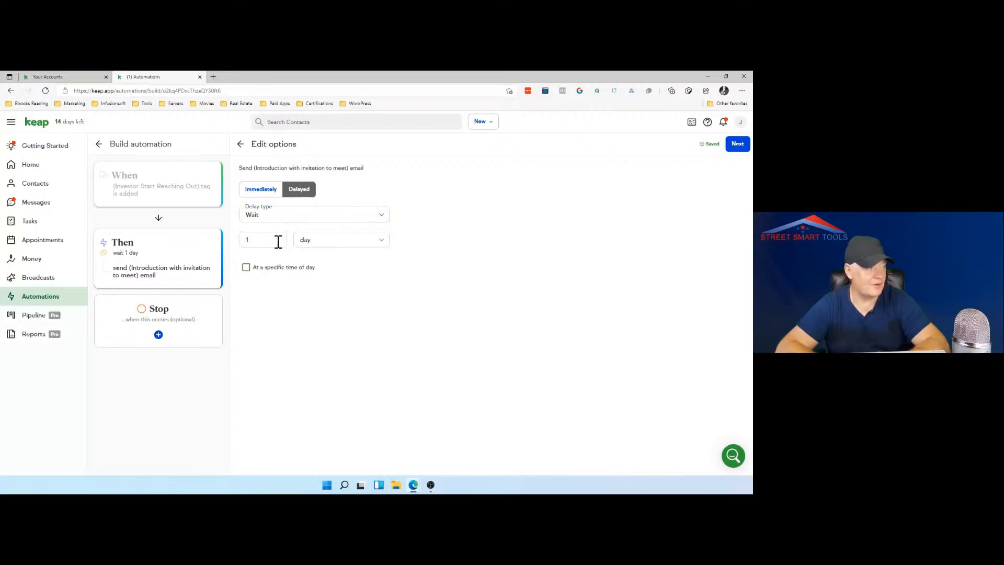
left_click(330, 240)
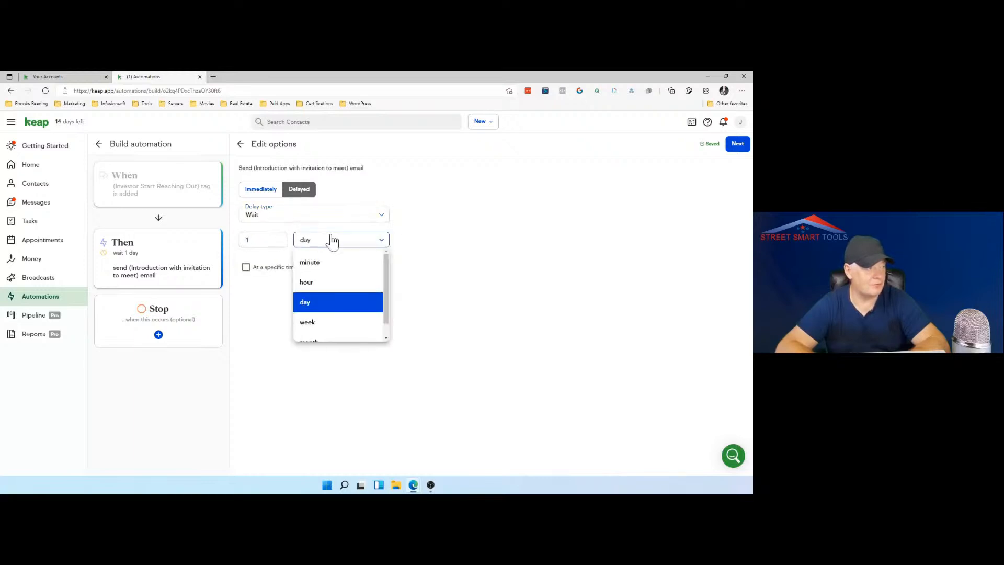
left_click(308, 282)
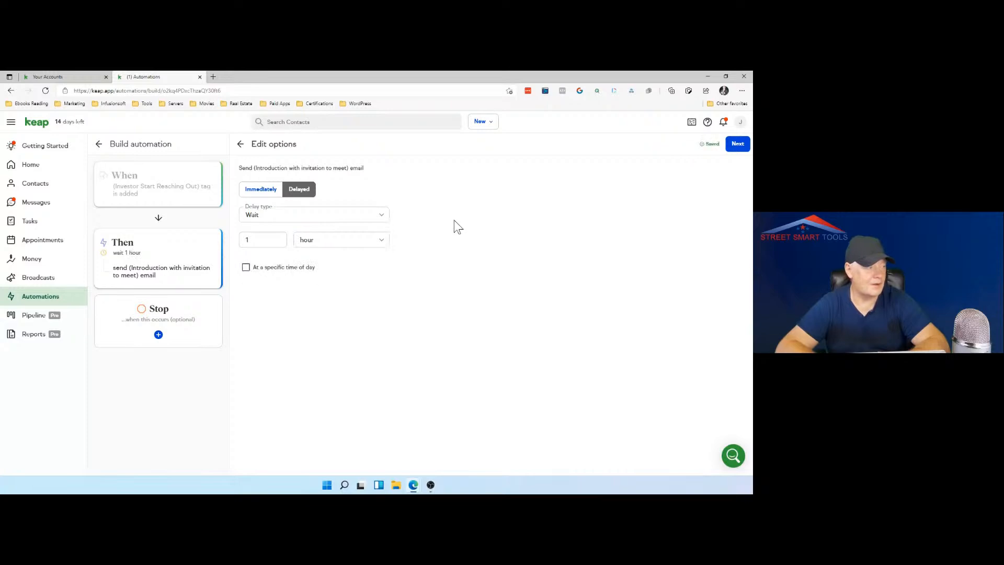
left_click(740, 149)
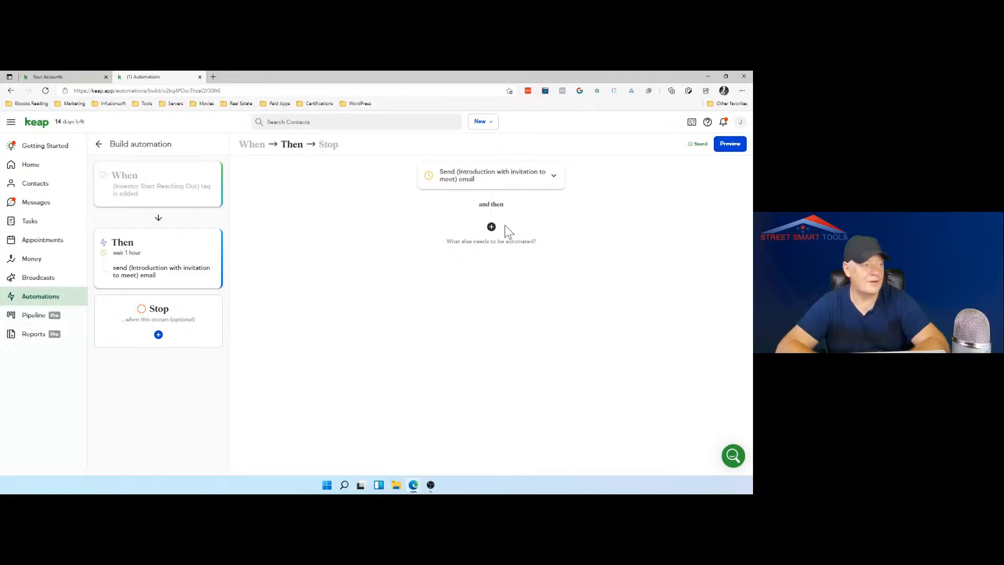
Add a follow-up action that applies a tag, and name the new tag "Investor Sent first email".
left_click(492, 227)
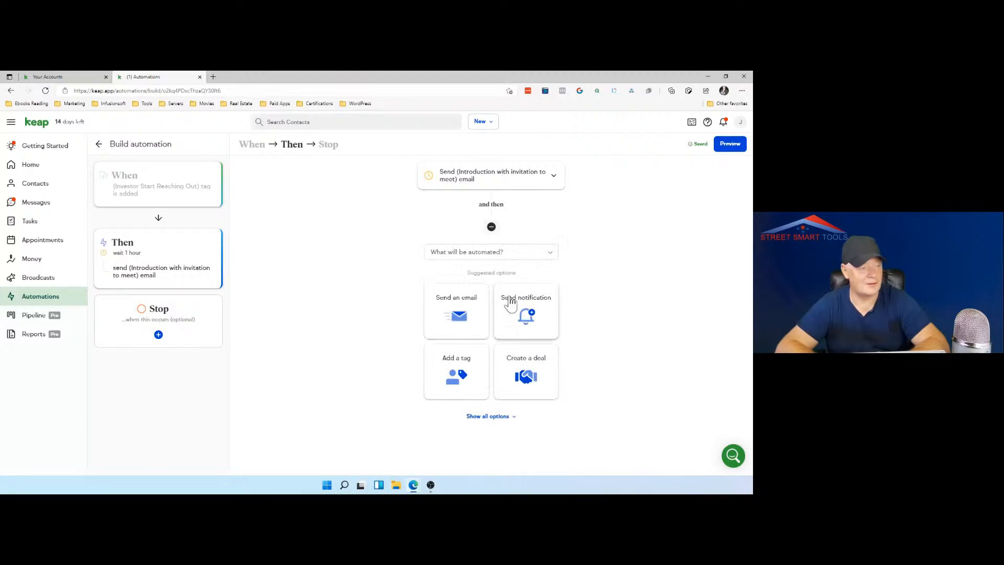
left_click(458, 368)
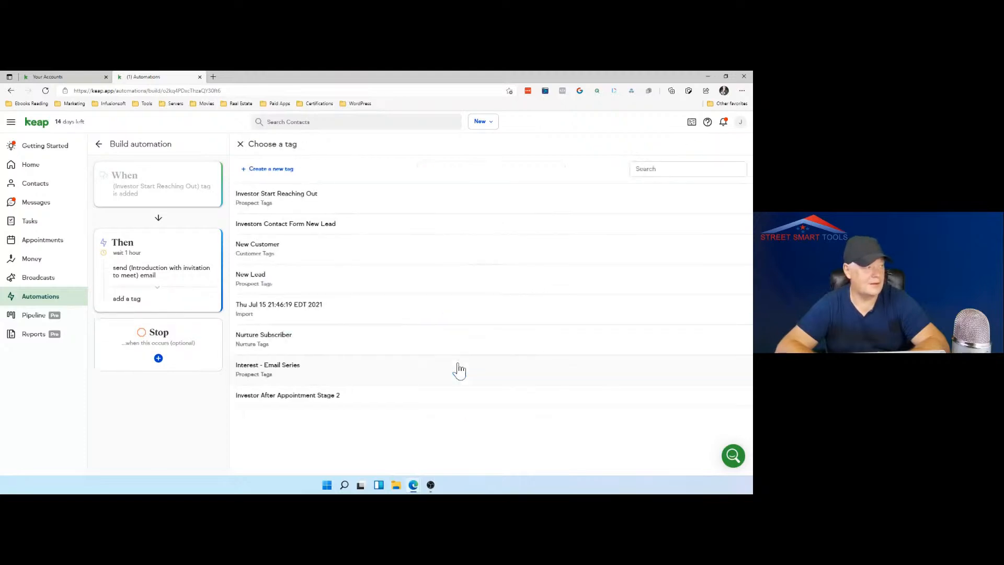
left_click(279, 170)
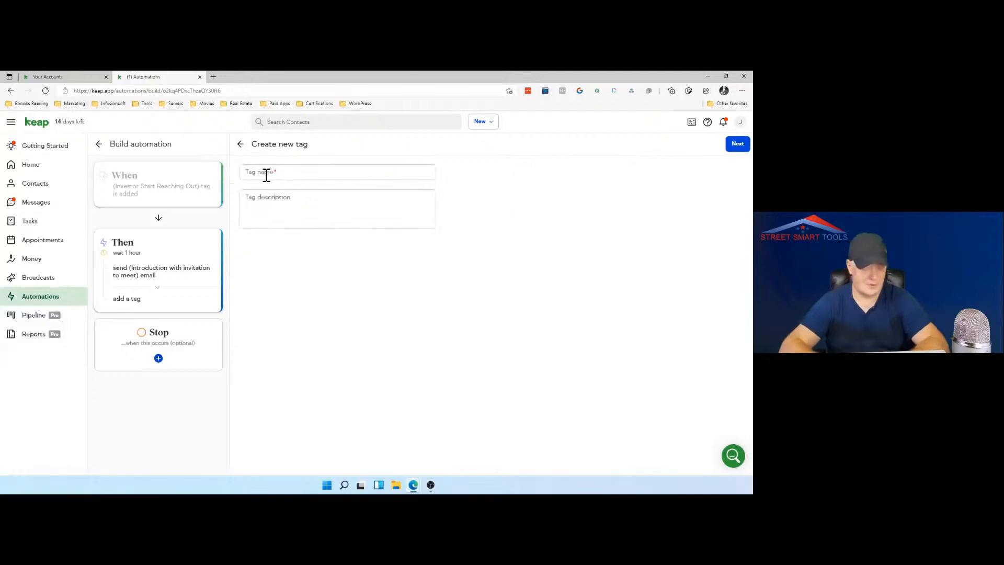
left_click(266, 174)
type("Investo")
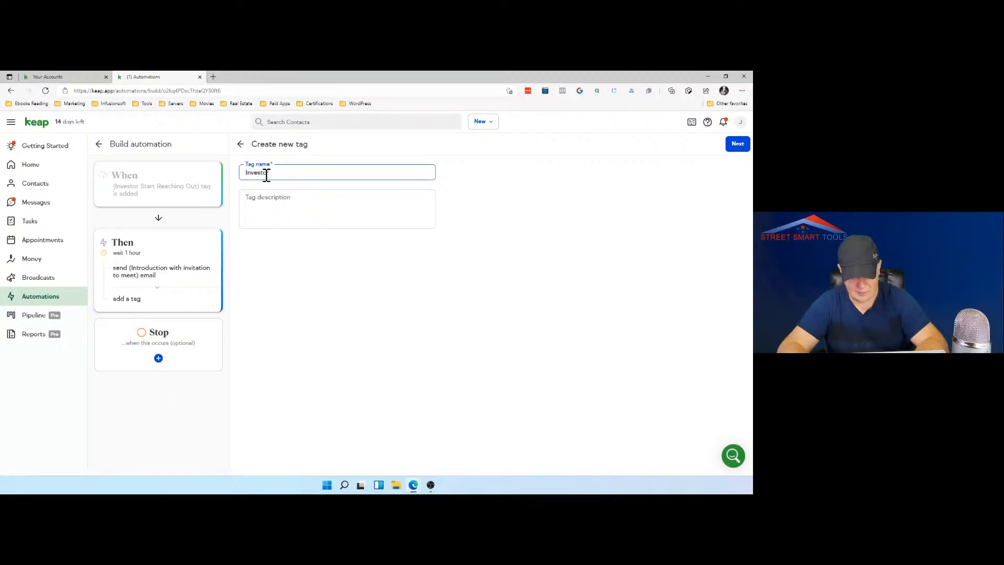
type("Sent fi")
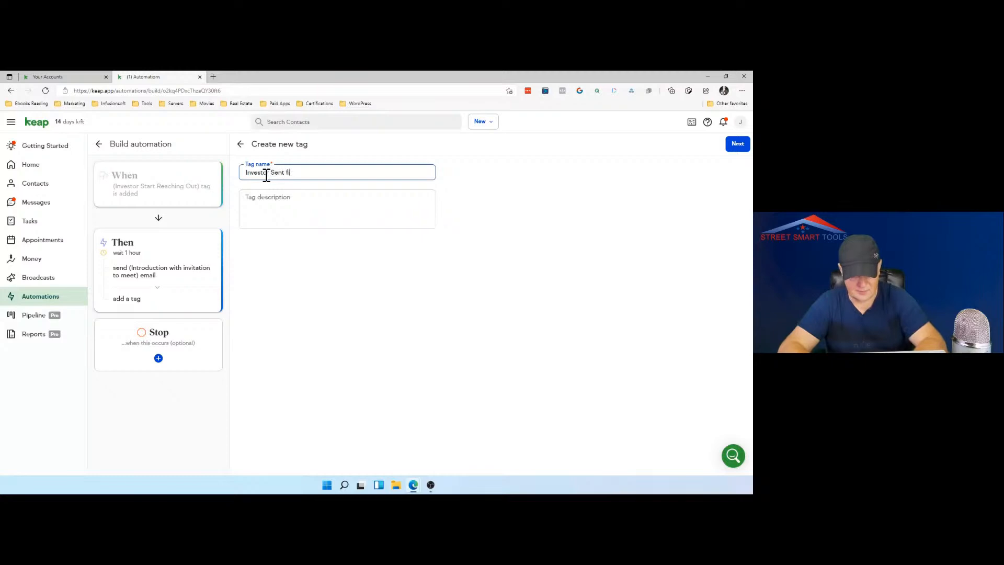
type("rst email")
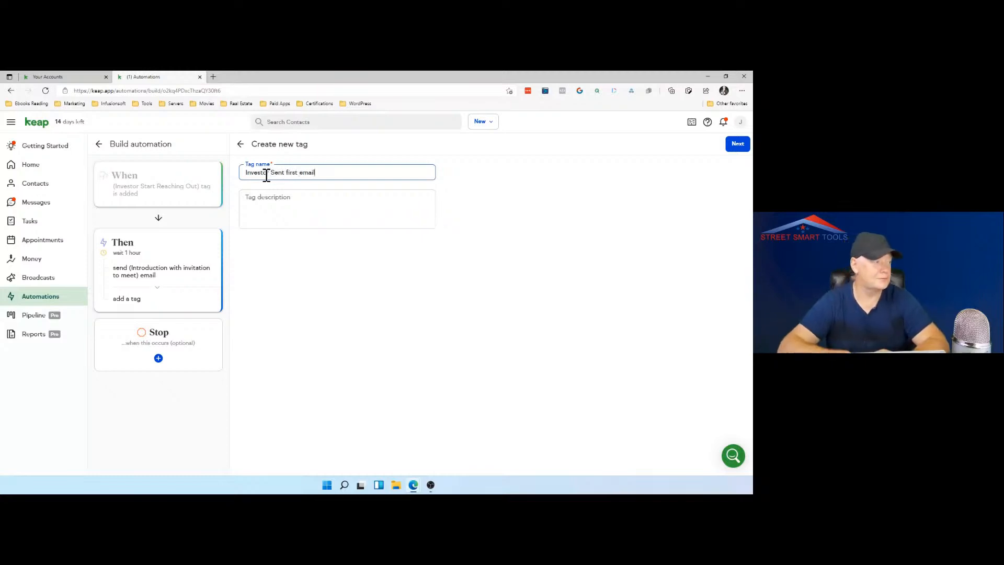
Describe the new tag as "First email was sent to reintroduce my operations" and create it.
left_click(278, 203)
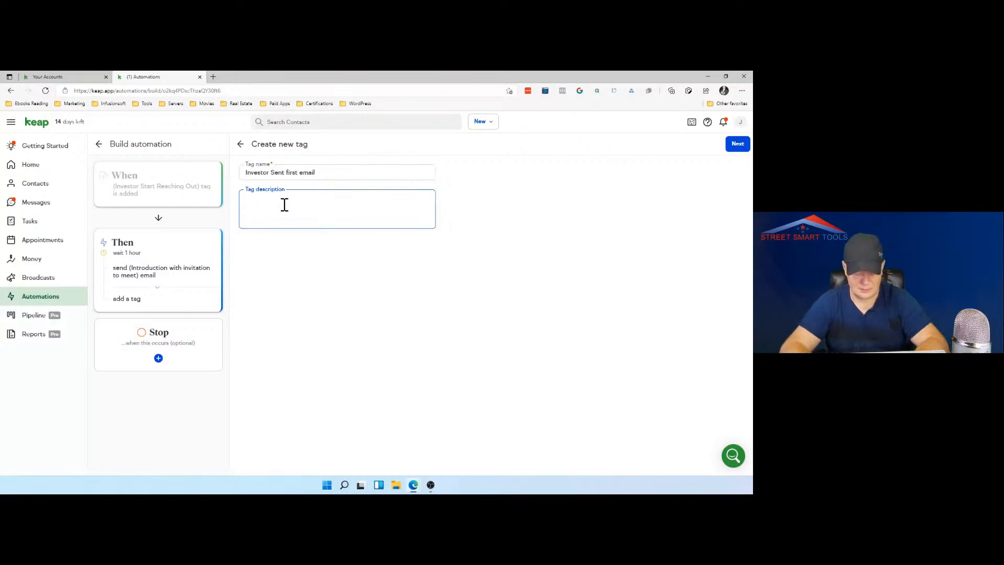
type("First ")
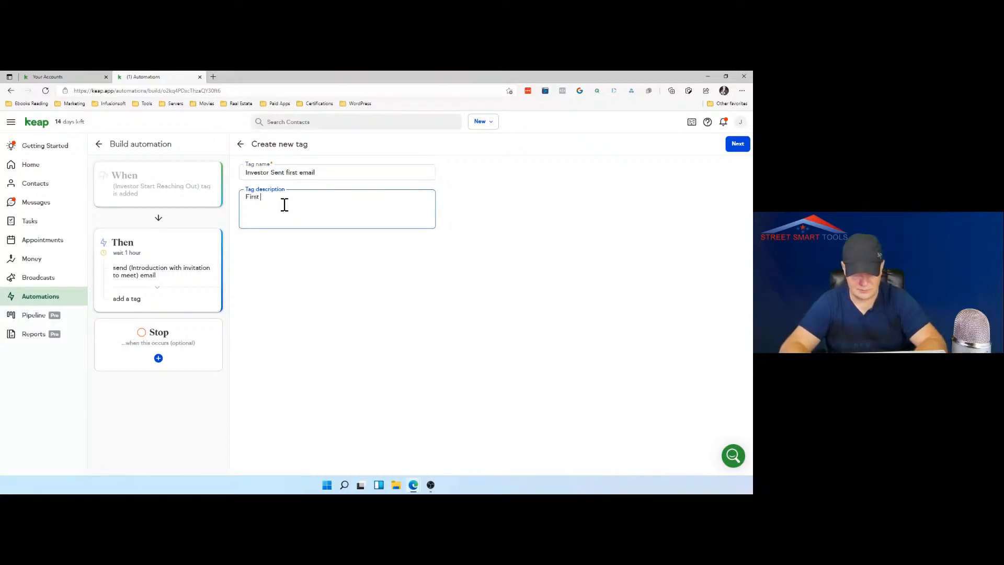
type("email was sent to")
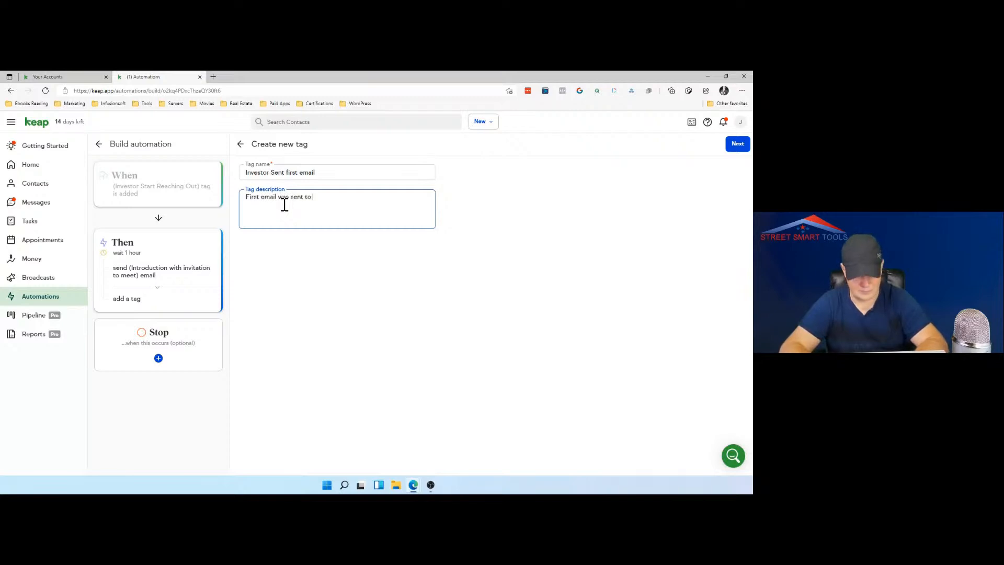
type(" rreintrduce")
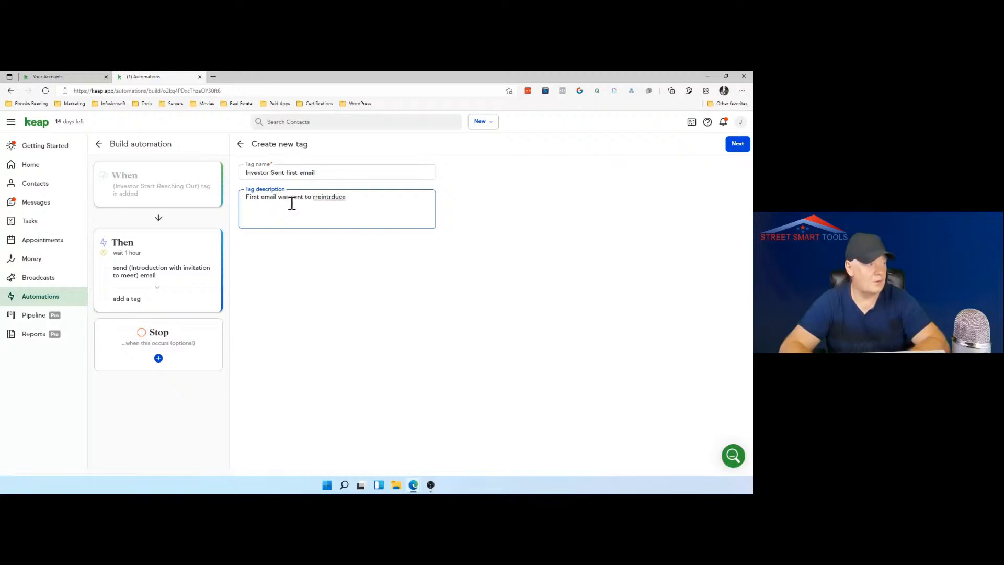
right_click(325, 196)
left_click(343, 205)
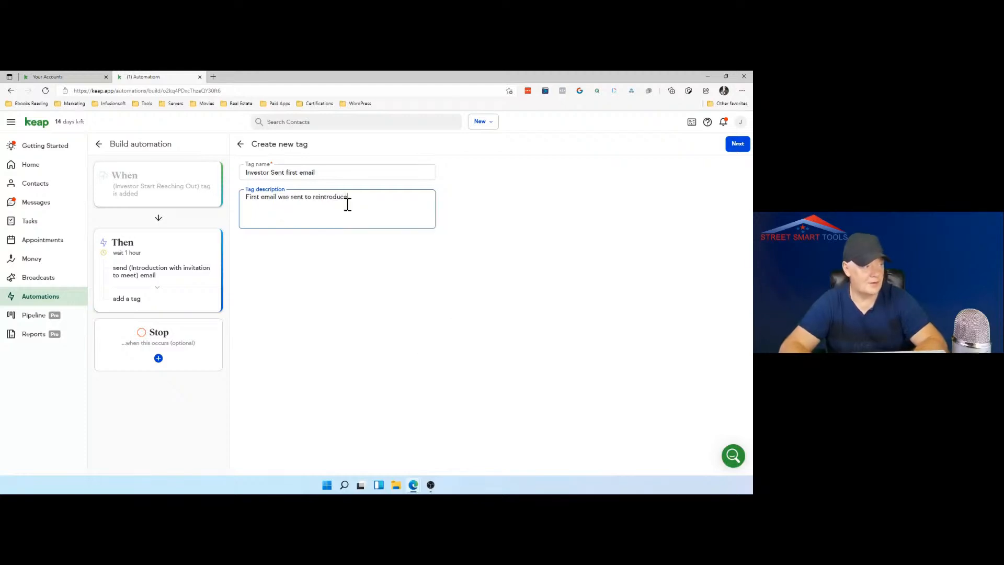
type("my ")
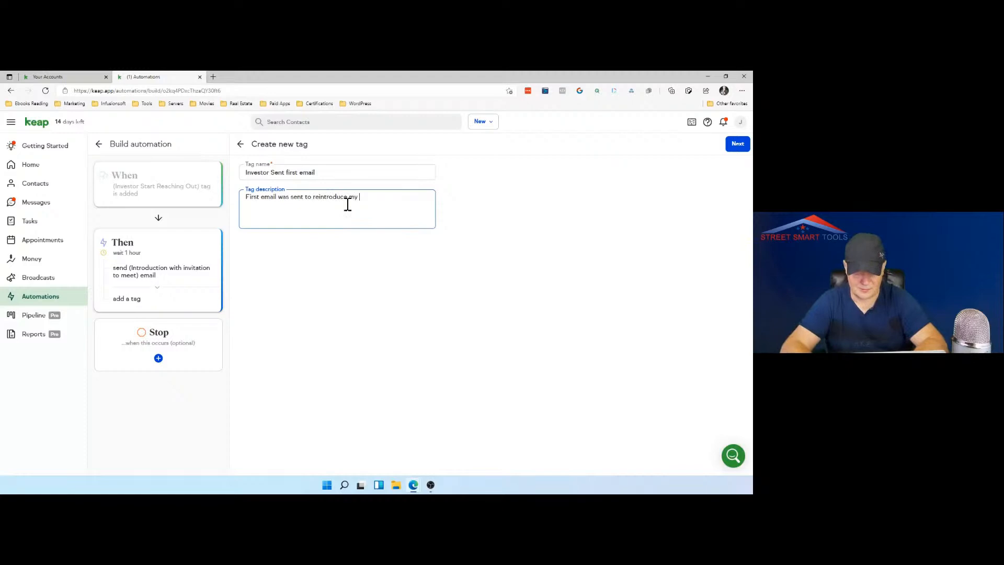
type("operations")
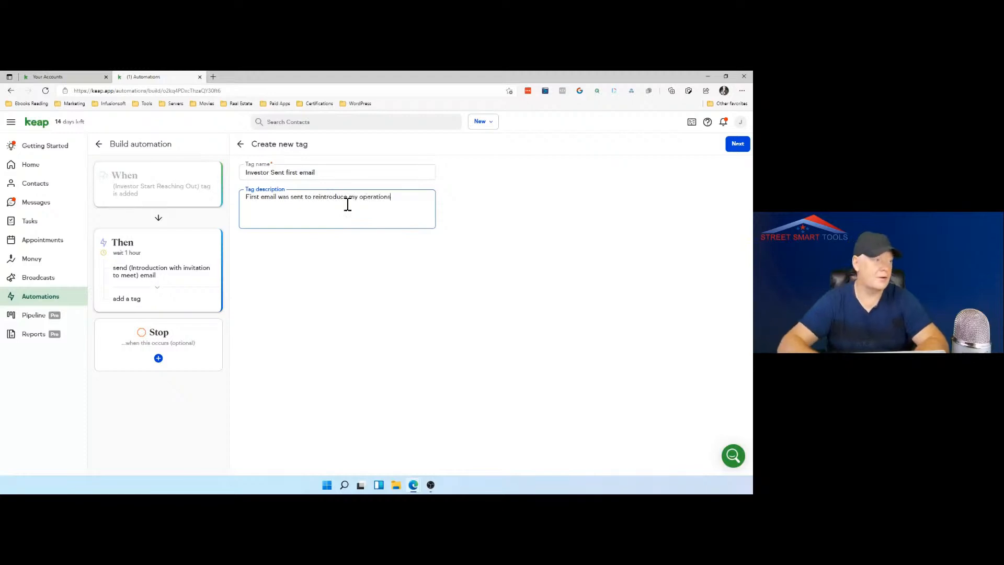
left_click(736, 149)
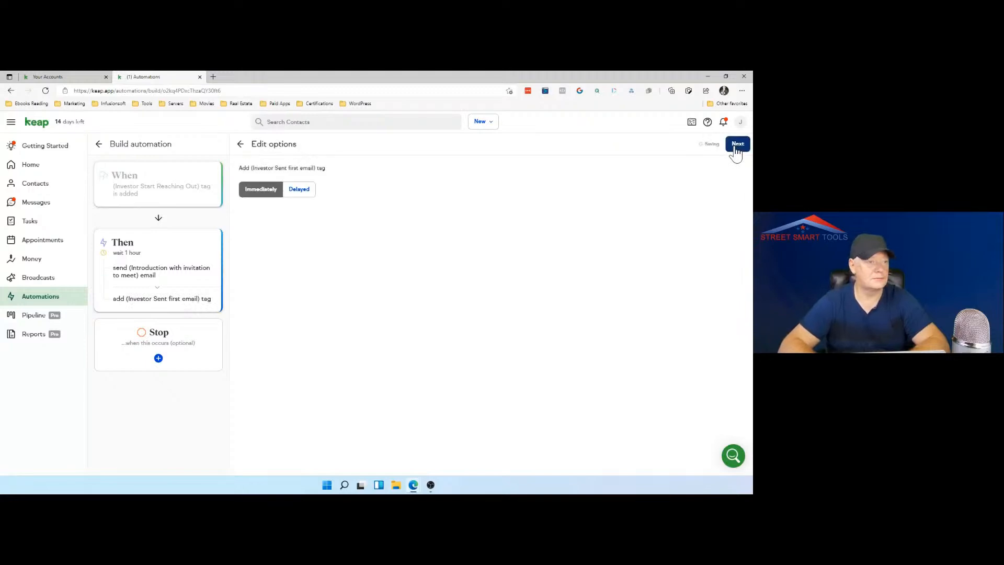
Keep the tag action set to run immediately, and preview and publish the automation.
left_click(737, 149)
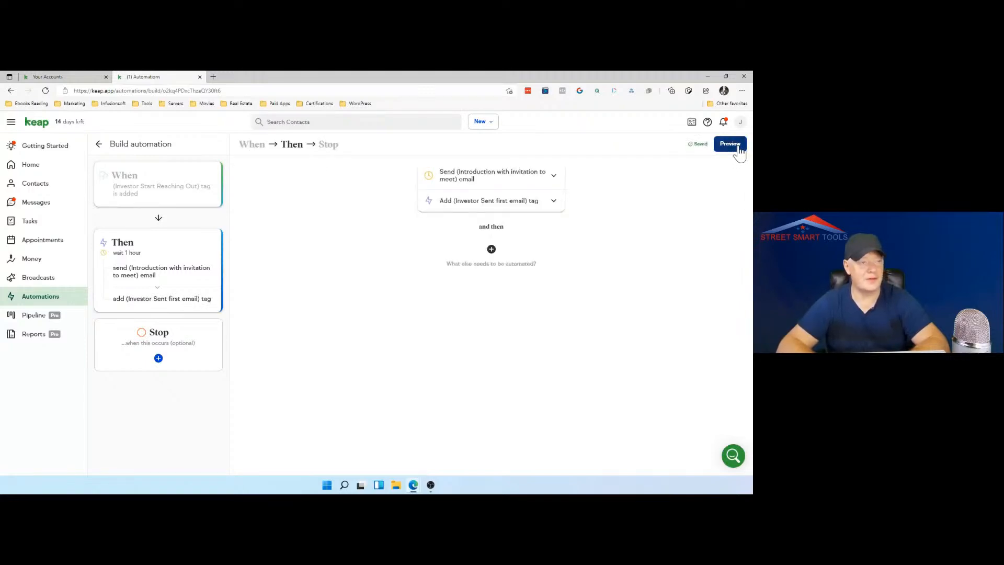
left_click(731, 144)
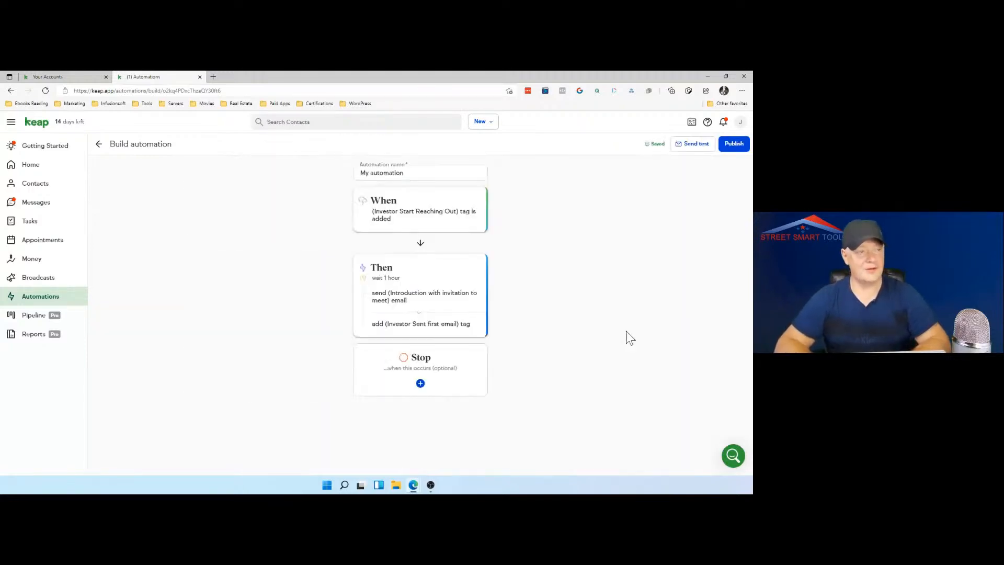
left_click(736, 144)
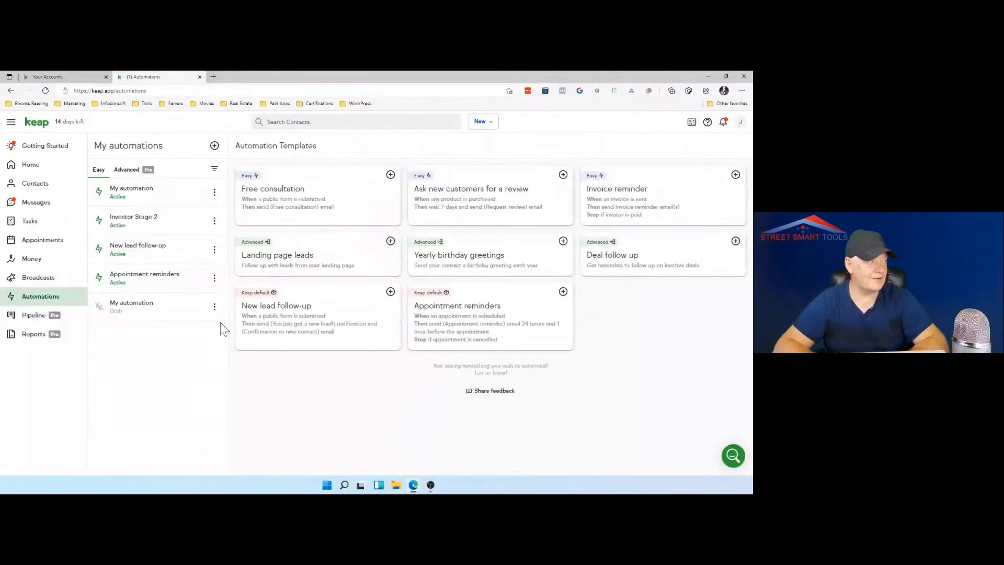
Create a new advanced automation and name the campaign "Investors Journey".
left_click(135, 172)
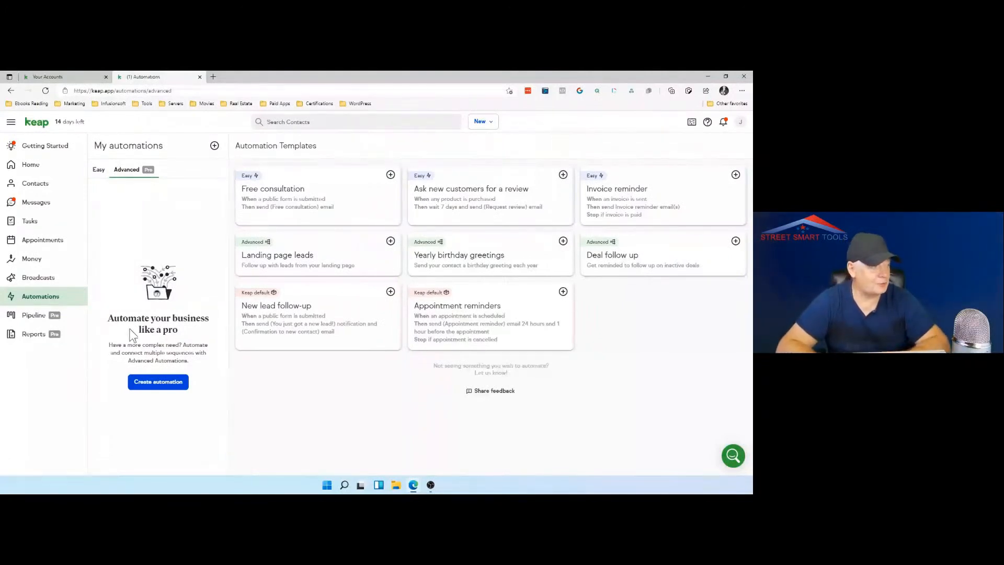
left_click(157, 384)
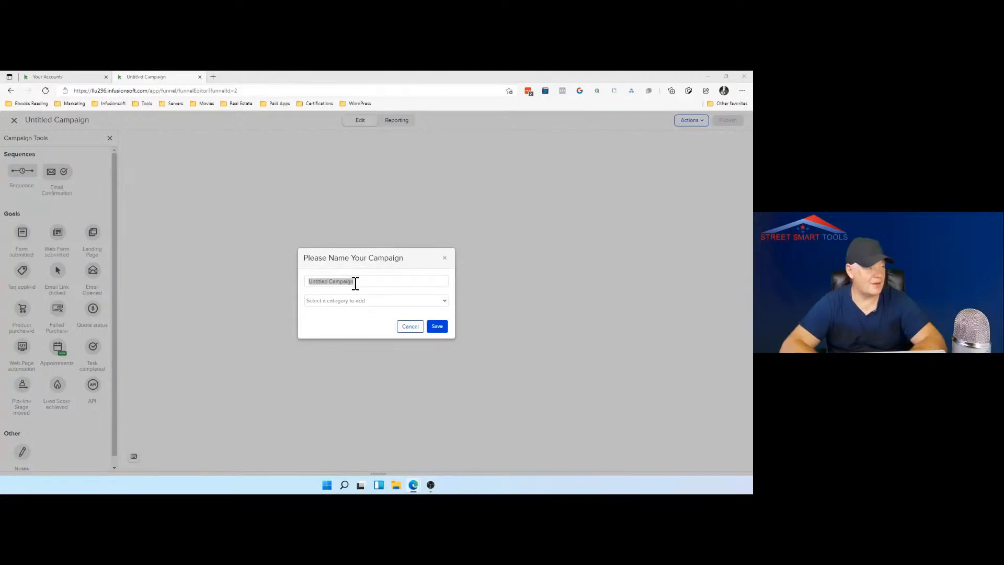
left_click_drag(359, 283, 303, 289)
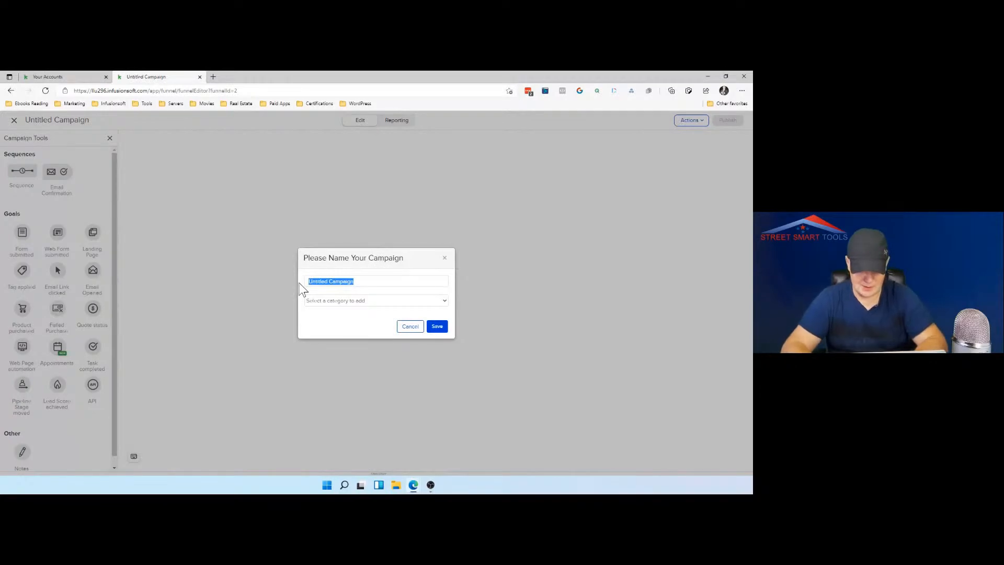
type("Inv")
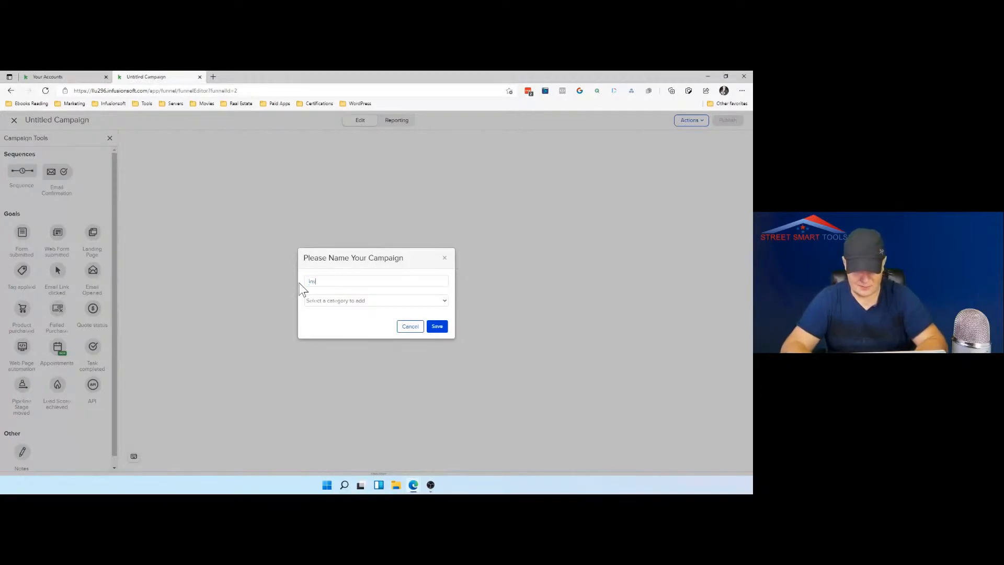
type("es")
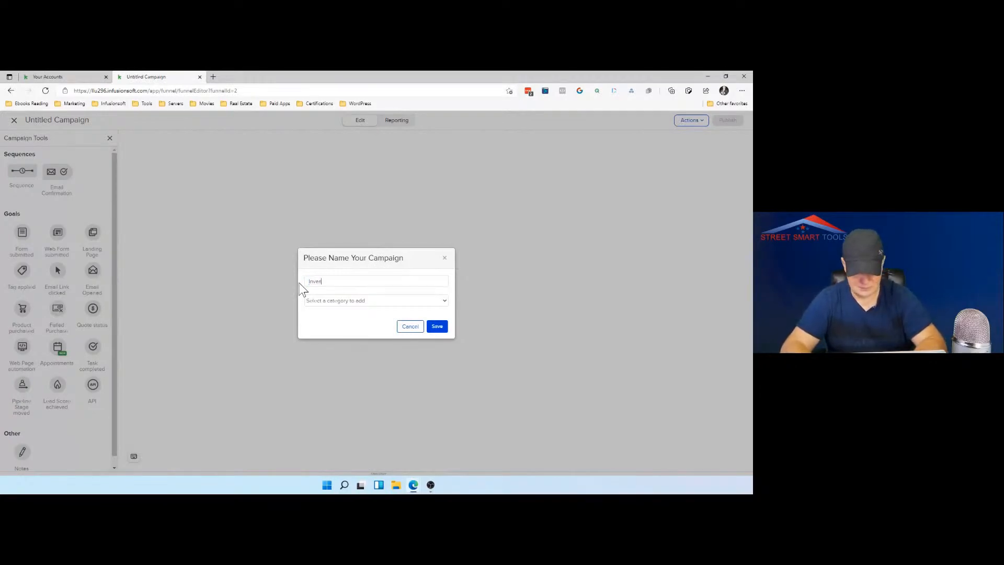
type("tors")
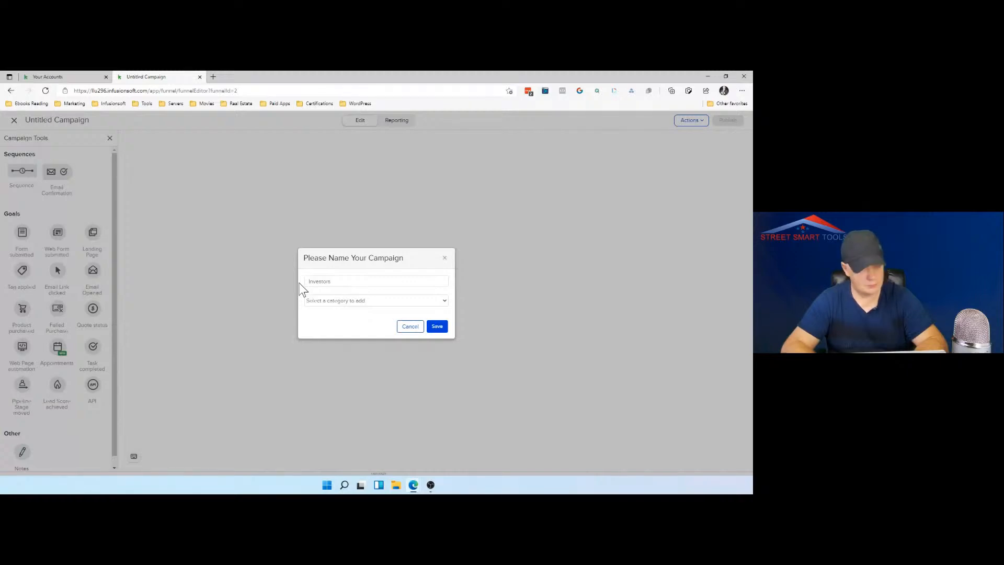
type("Journ")
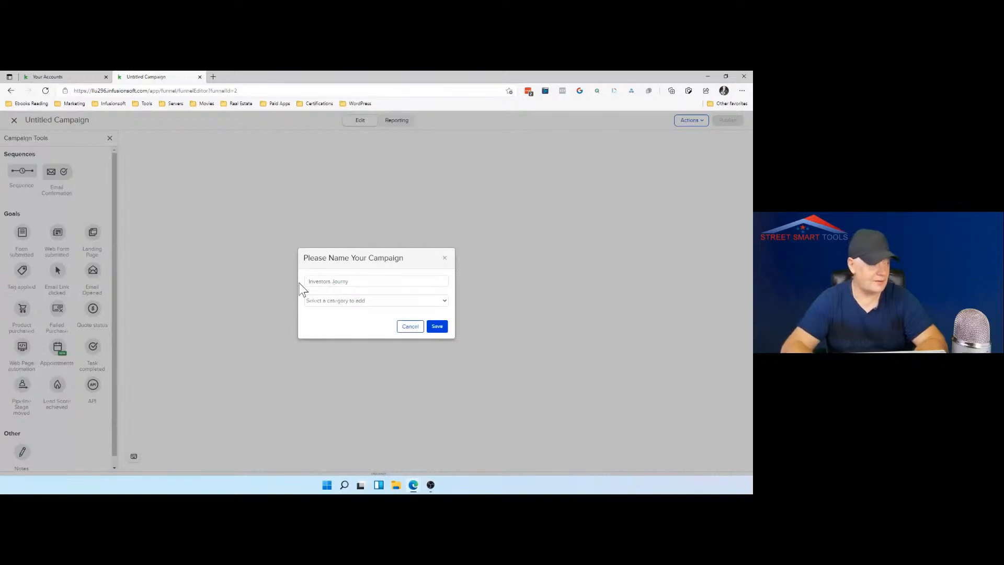
type("ey")
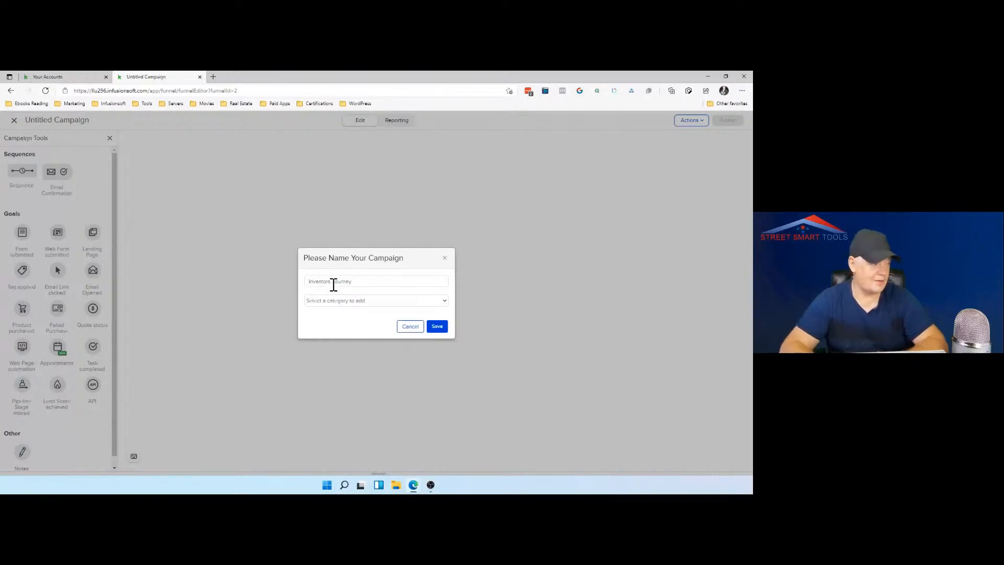
Enter "Investors Prospects" as a new category for the campaign and save the campaign.
left_click(353, 301)
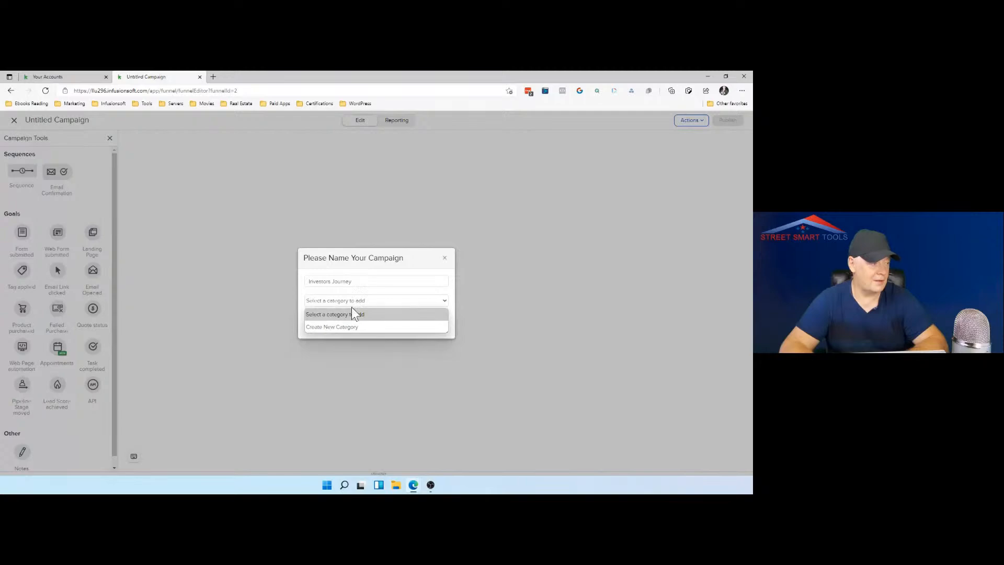
left_click(354, 327)
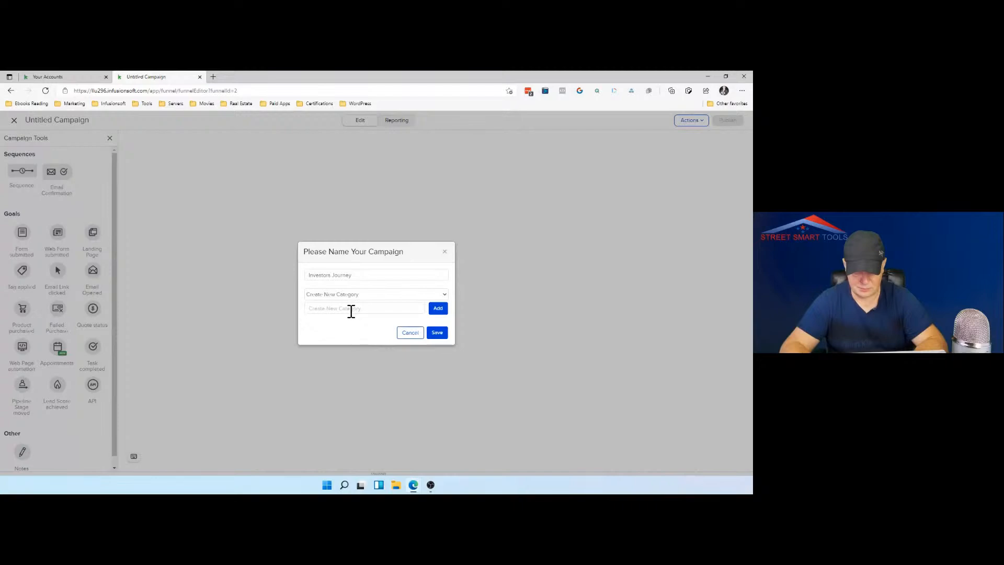
type("Investors")
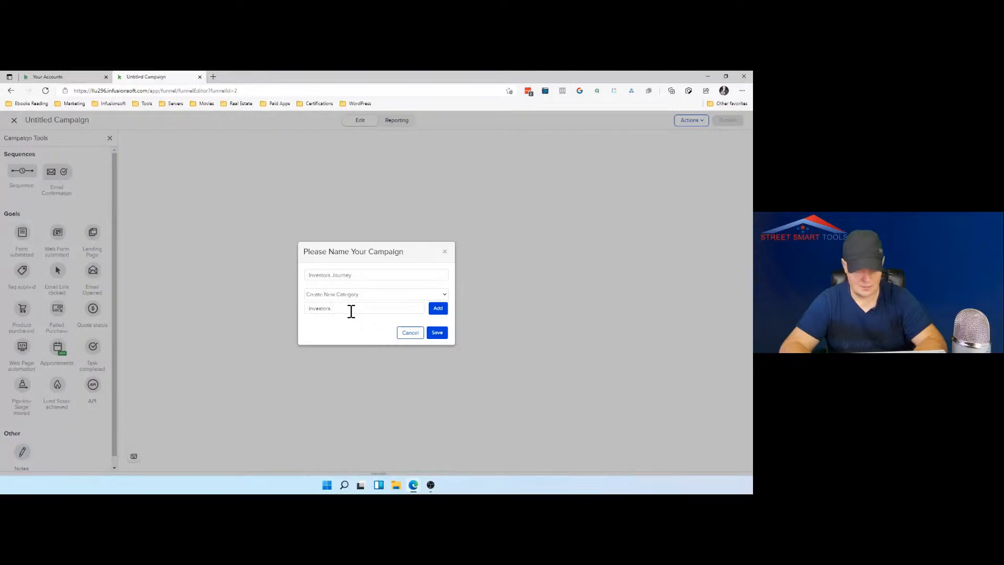
type(" Prospects")
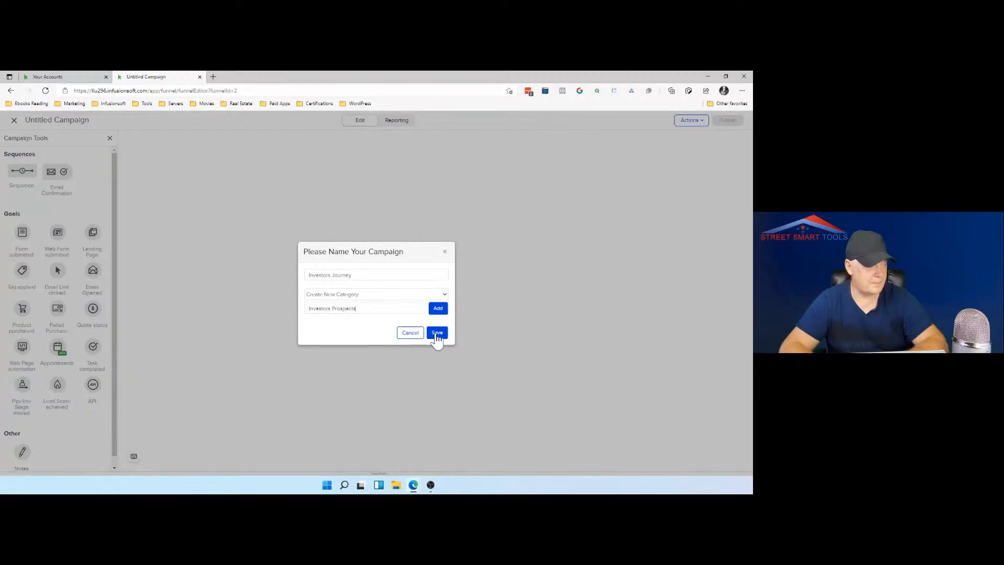
left_click(437, 334)
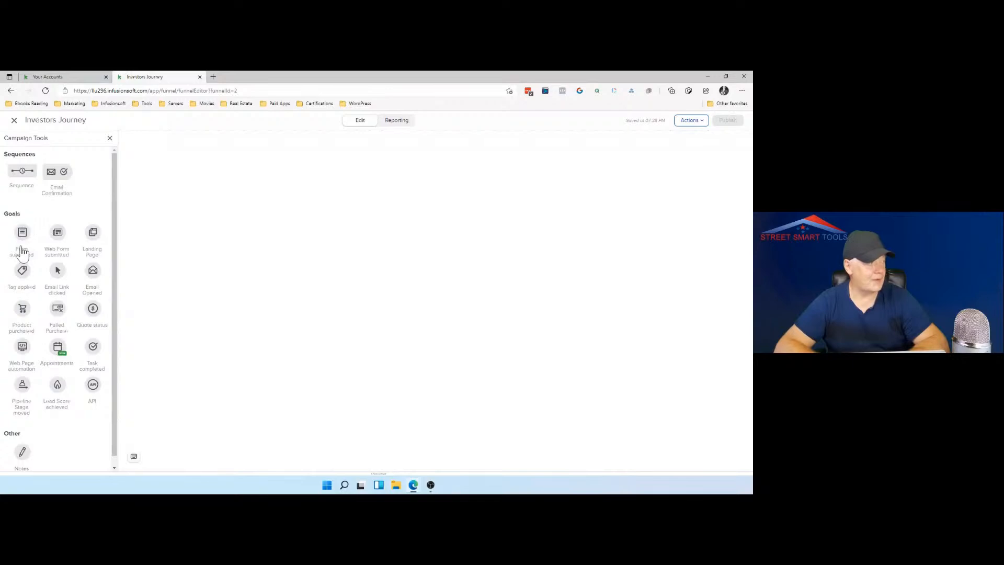
Place a Form submitted goal on the canvas, with a Landing Page goal below it and a Tag applied goal above it.
left_click_drag(22, 232, 169, 225)
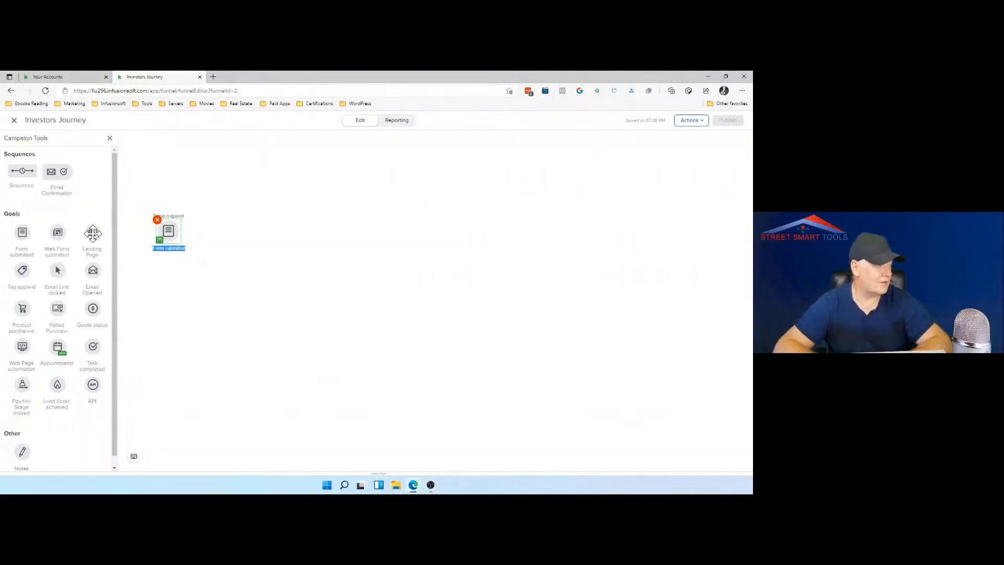
left_click_drag(92, 234, 163, 296)
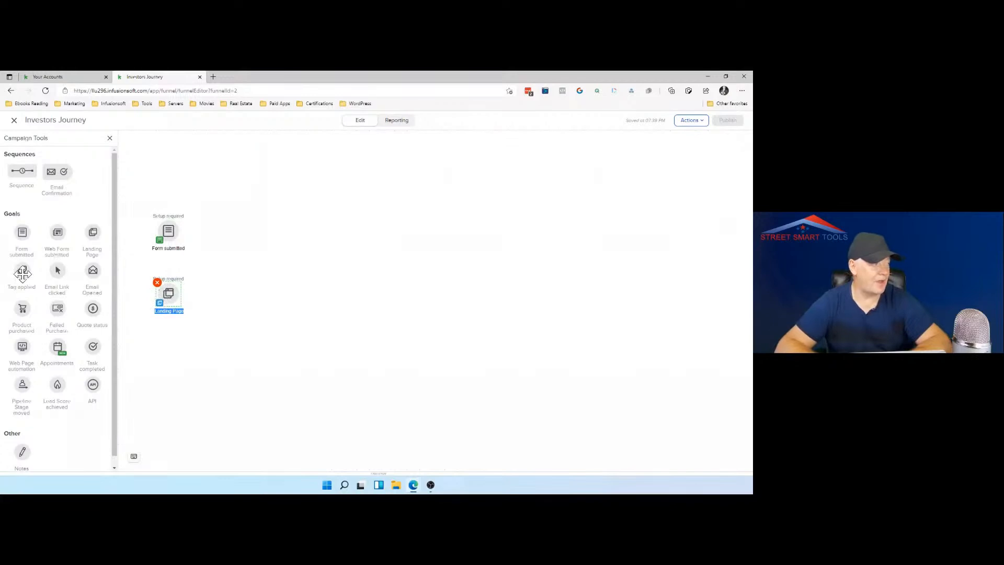
left_click_drag(22, 270, 157, 173)
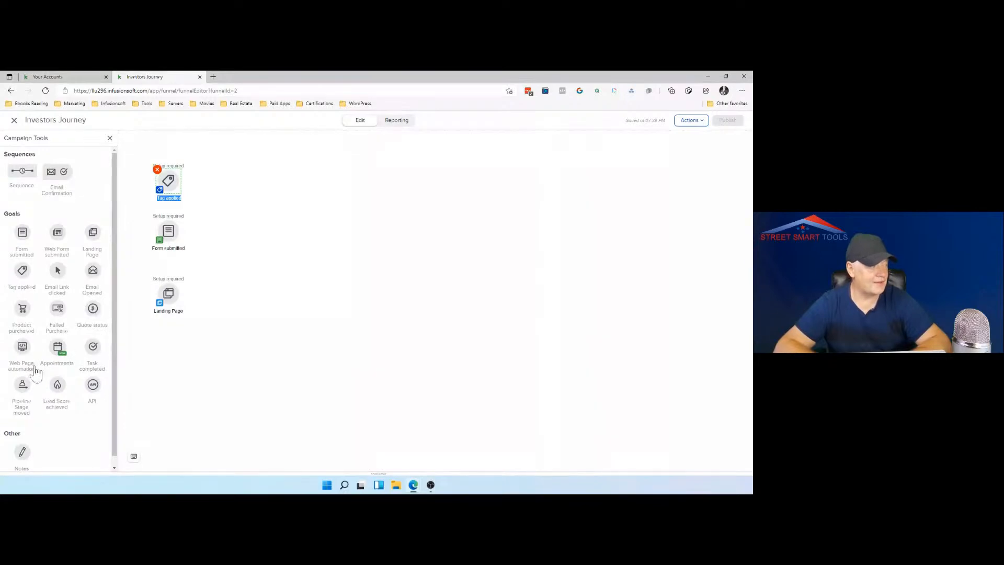
left_click_drag(21, 349, 167, 356)
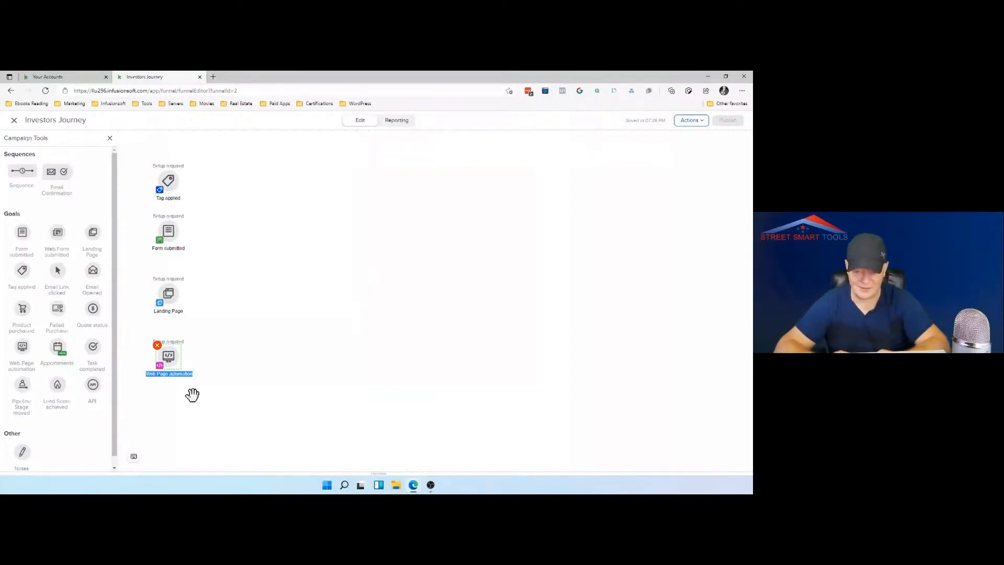
left_click(171, 365)
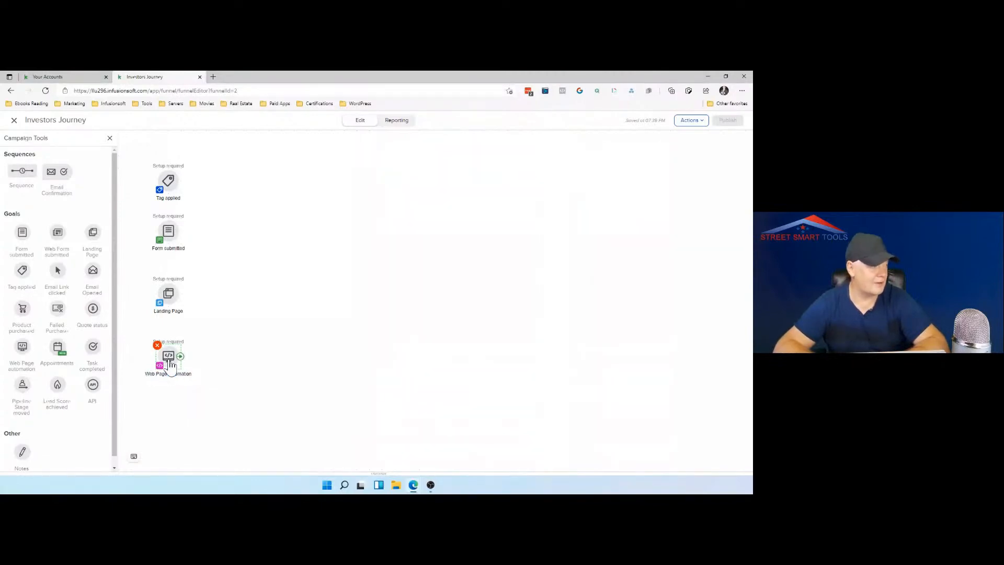
right_click(171, 364)
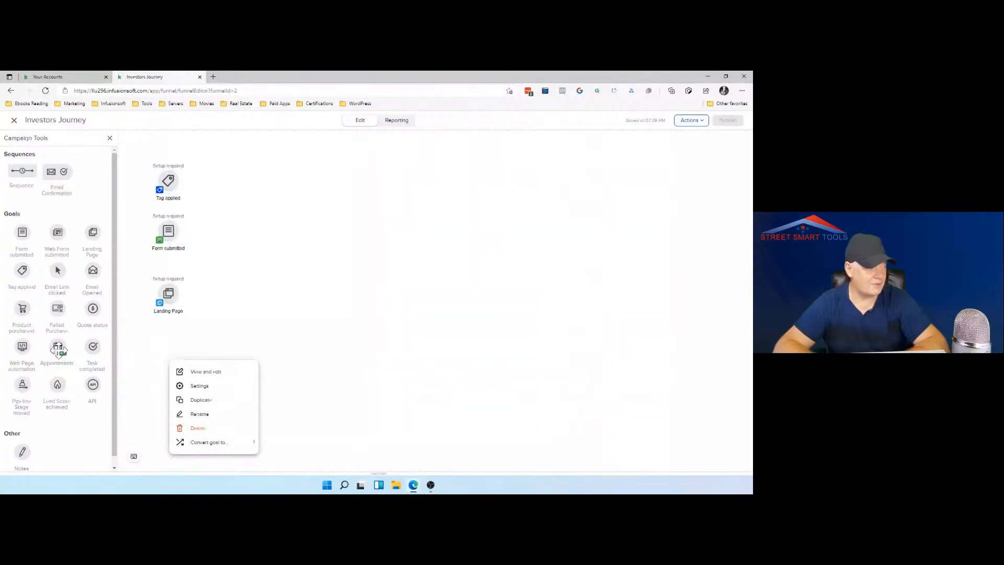
Place an Appointments goal below the Landing Page goal, and beneath it a note reading "Note for Investors".
left_click_drag(58, 346, 168, 352)
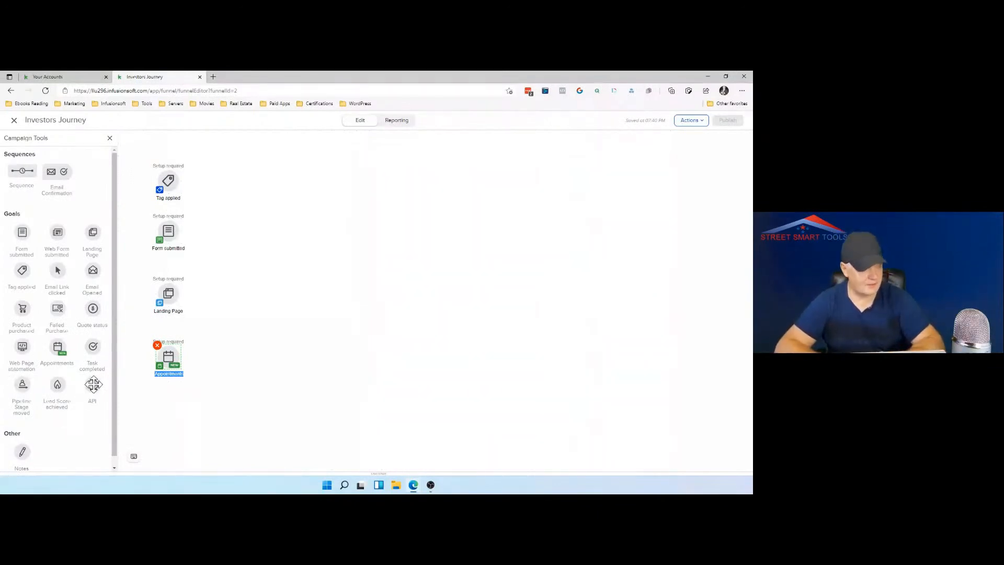
scroll(94, 385, "down", 1)
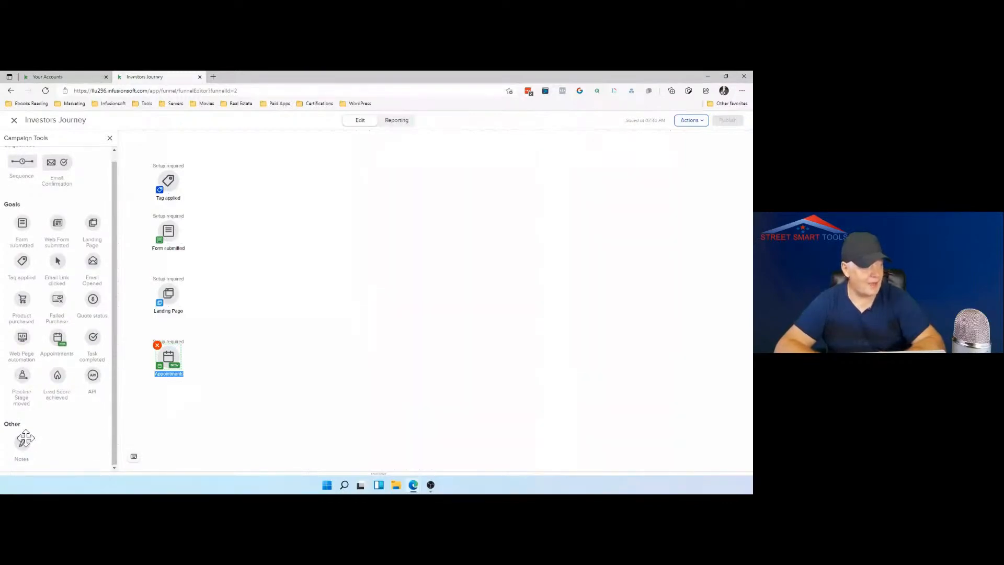
left_click_drag(22, 442, 173, 410)
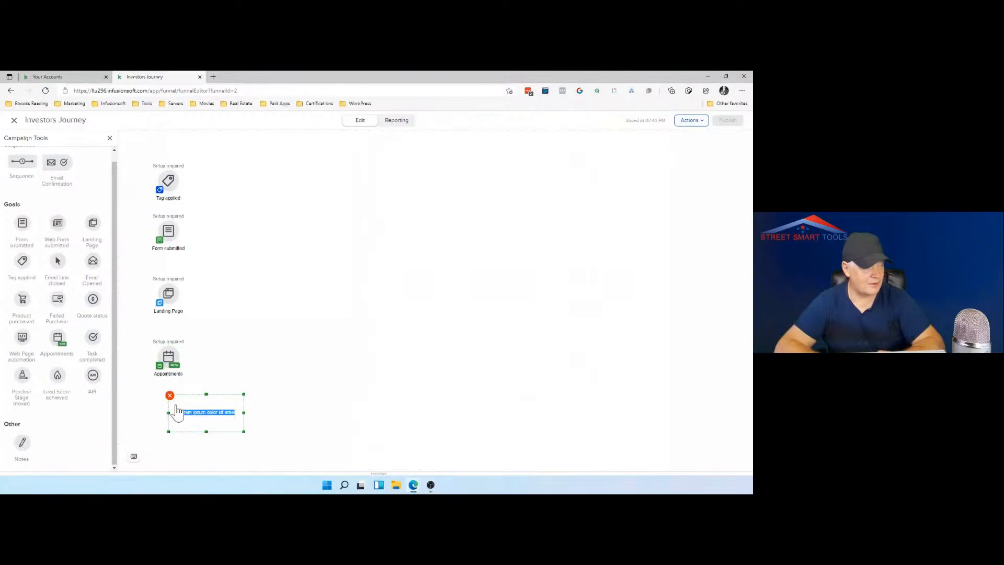
type("N")
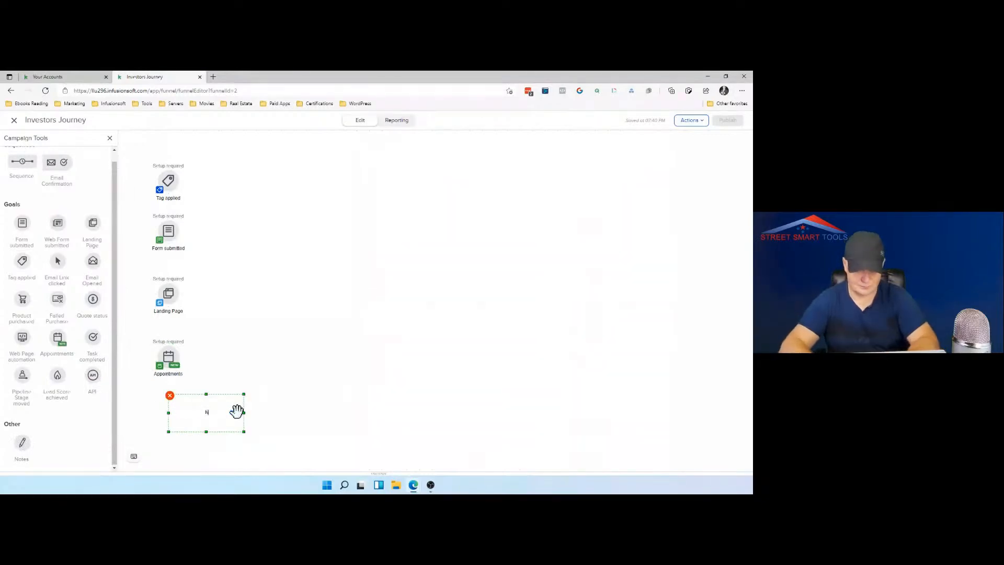
type("ote for Investors")
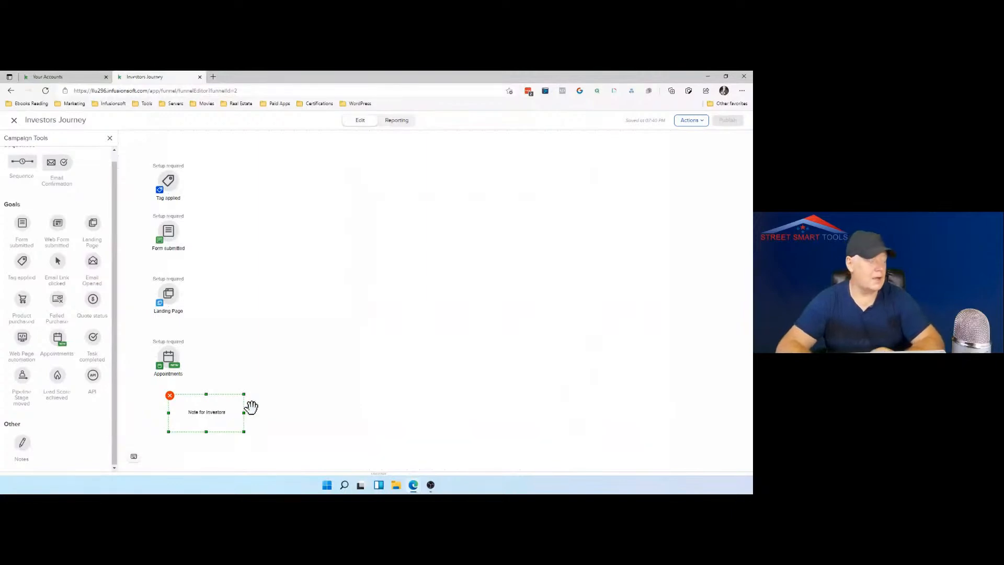
Configure the Tag applied goal to be achieved by the "Investor Sent first email" tag and save it.
left_click(325, 376)
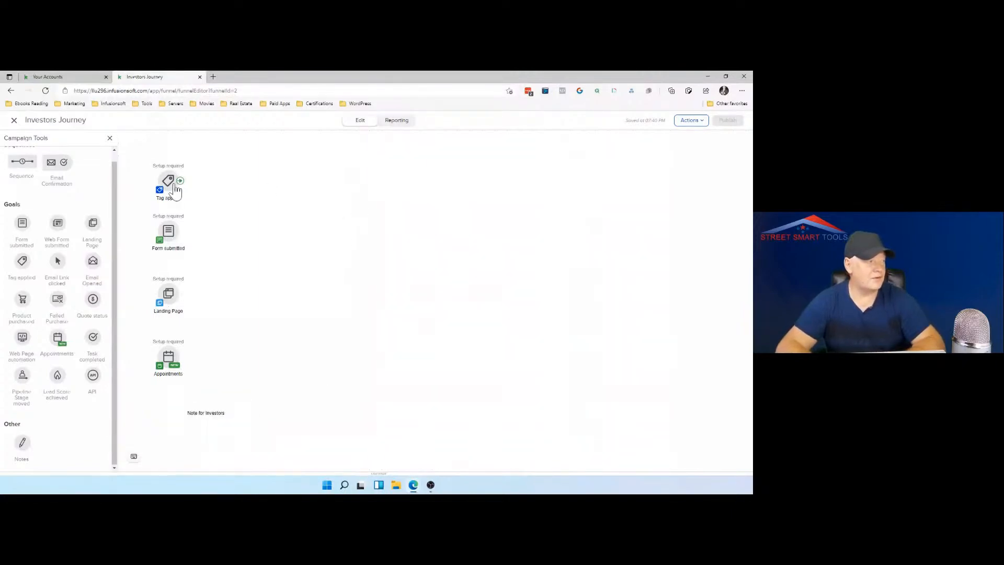
right_click(181, 183)
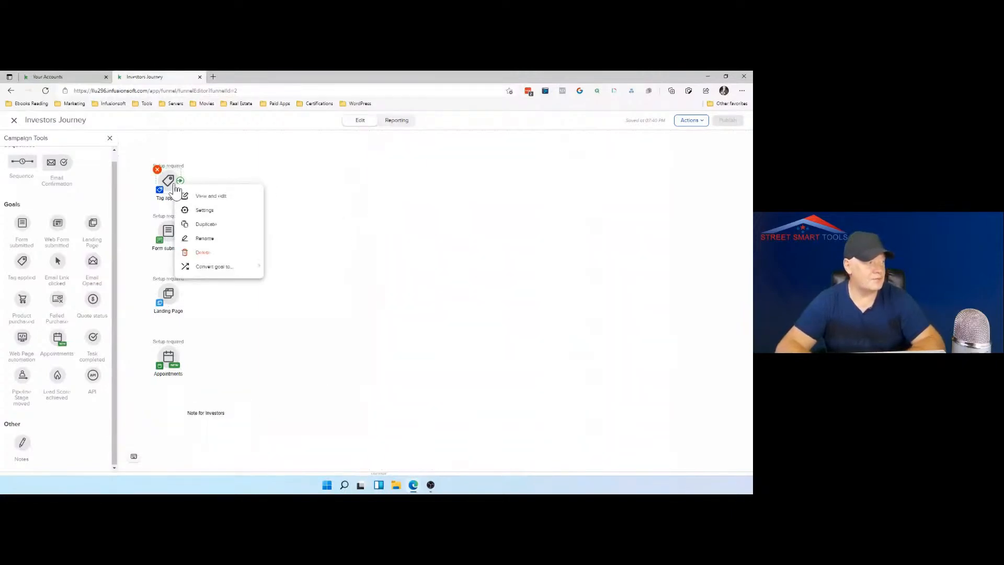
left_click(213, 197)
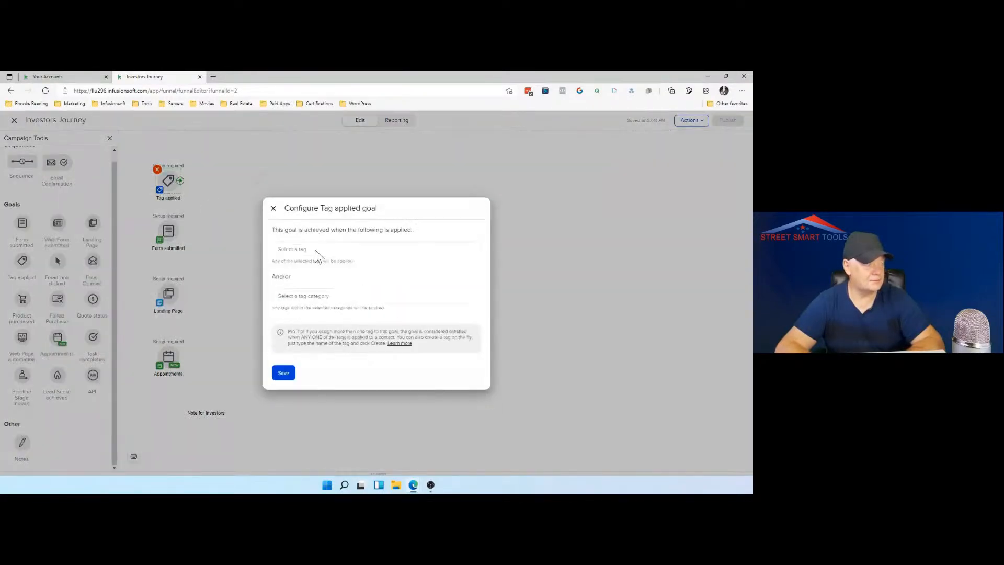
left_click(316, 251)
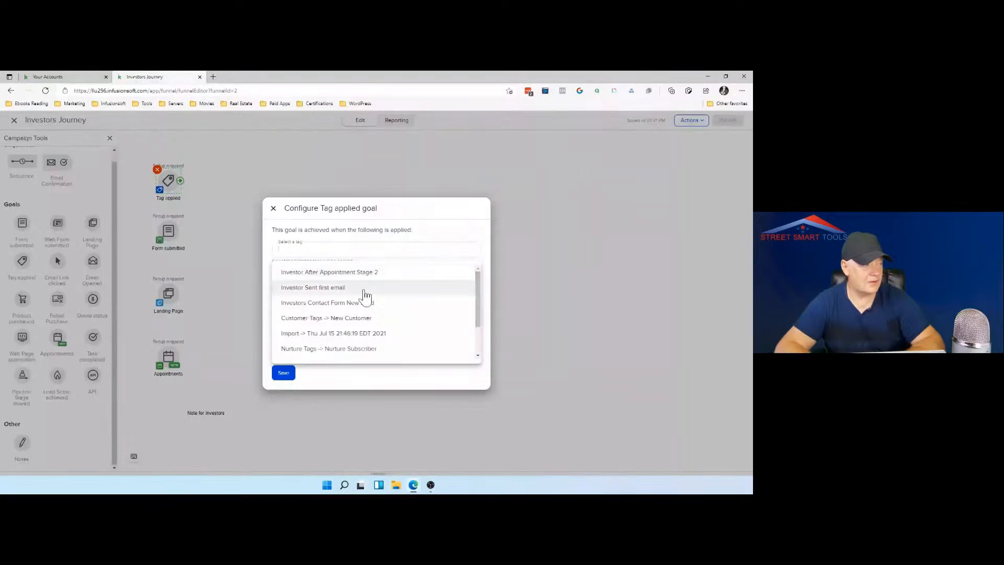
left_click(361, 291)
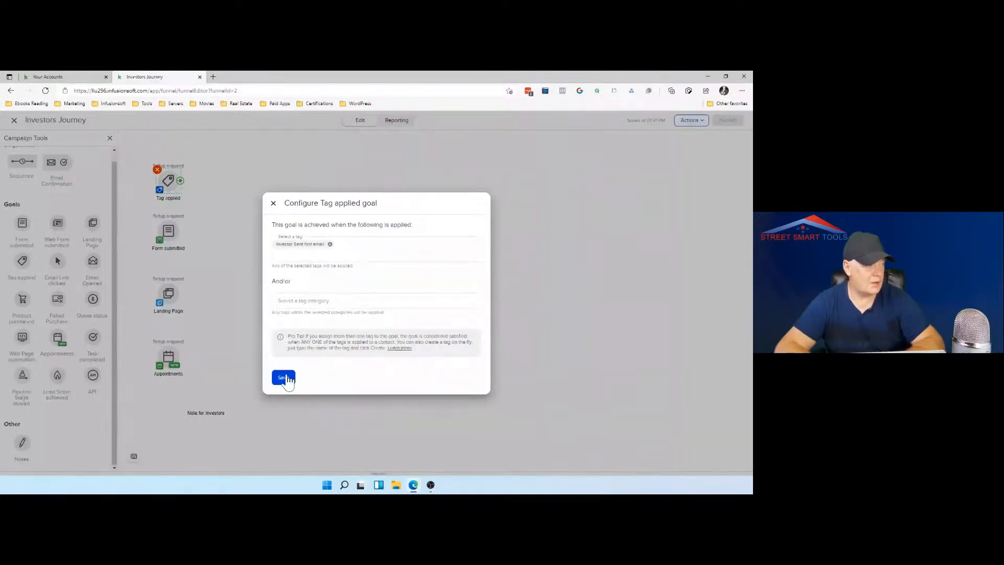
left_click(285, 378)
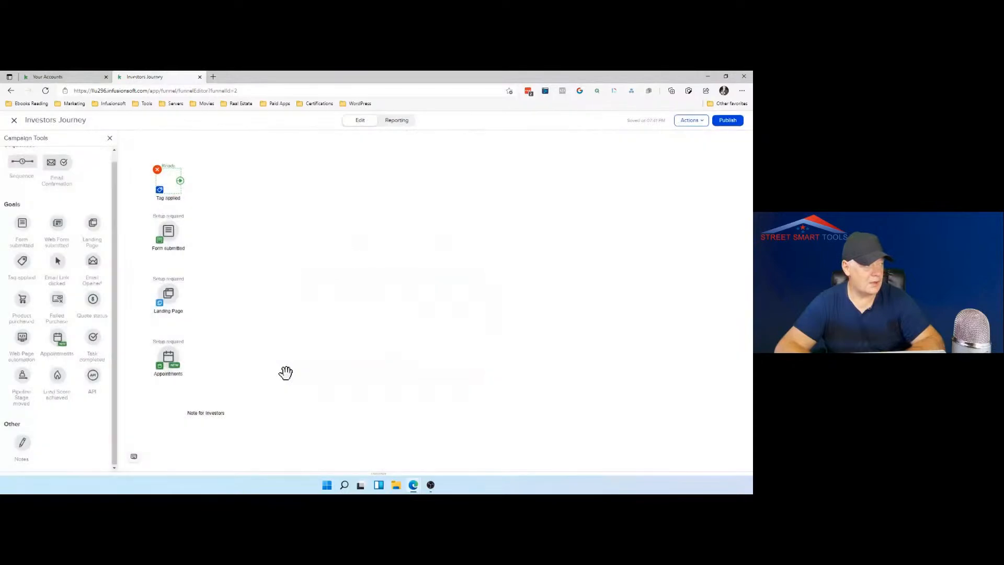
Configure the Form submitted goal to use the "Contact Us" public form and save it.
double_click(169, 235)
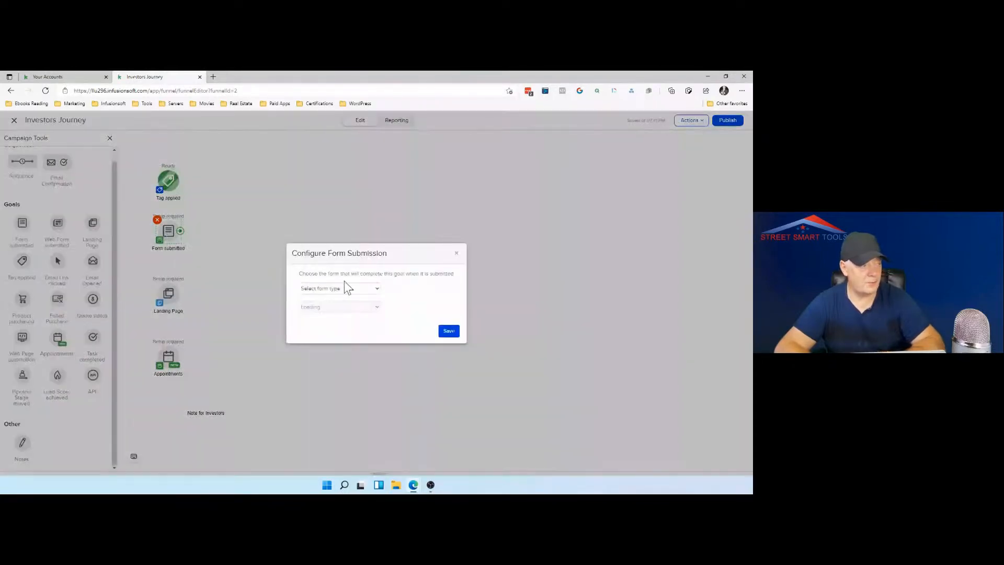
left_click(358, 287)
left_click(329, 326)
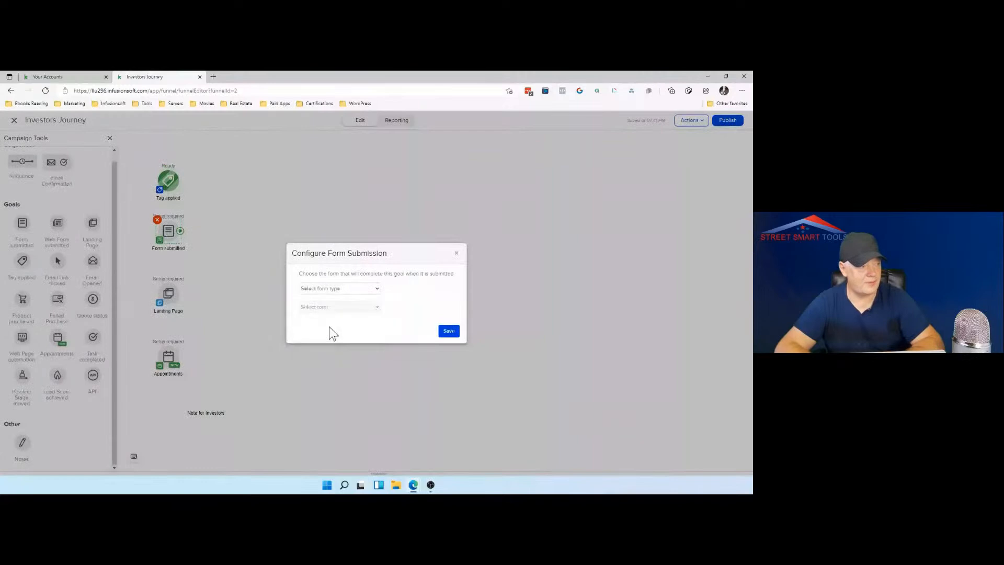
left_click(363, 306)
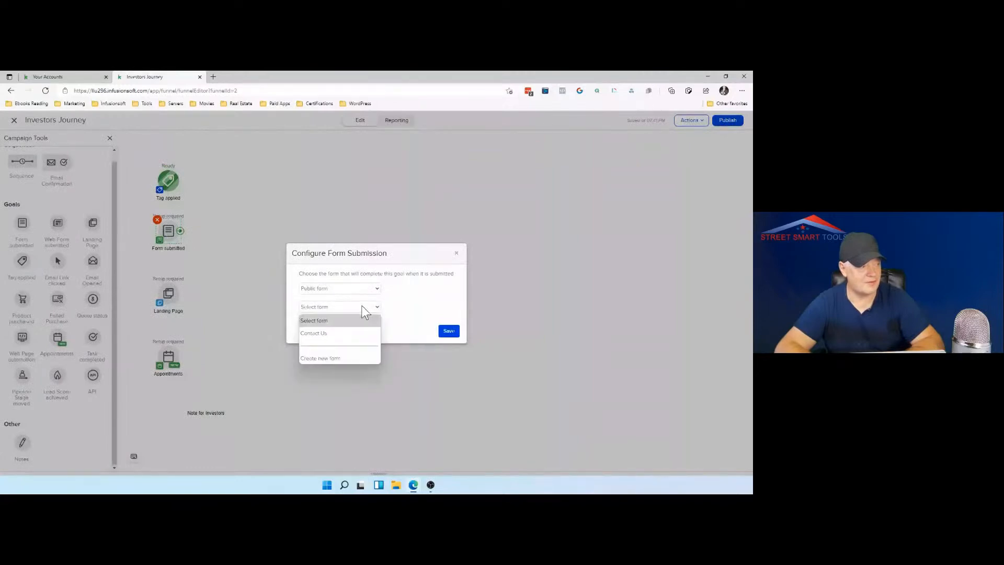
left_click(332, 334)
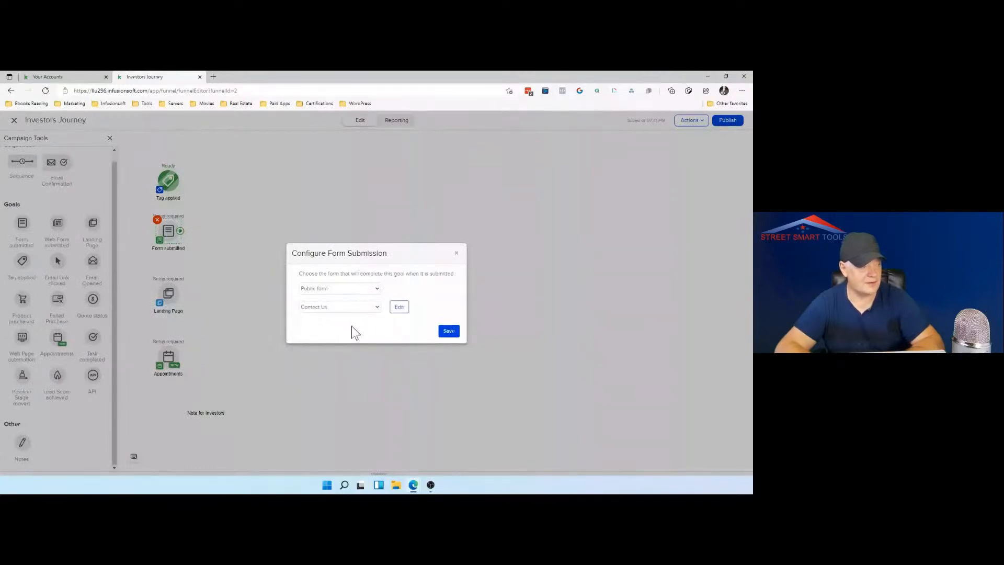
left_click(450, 331)
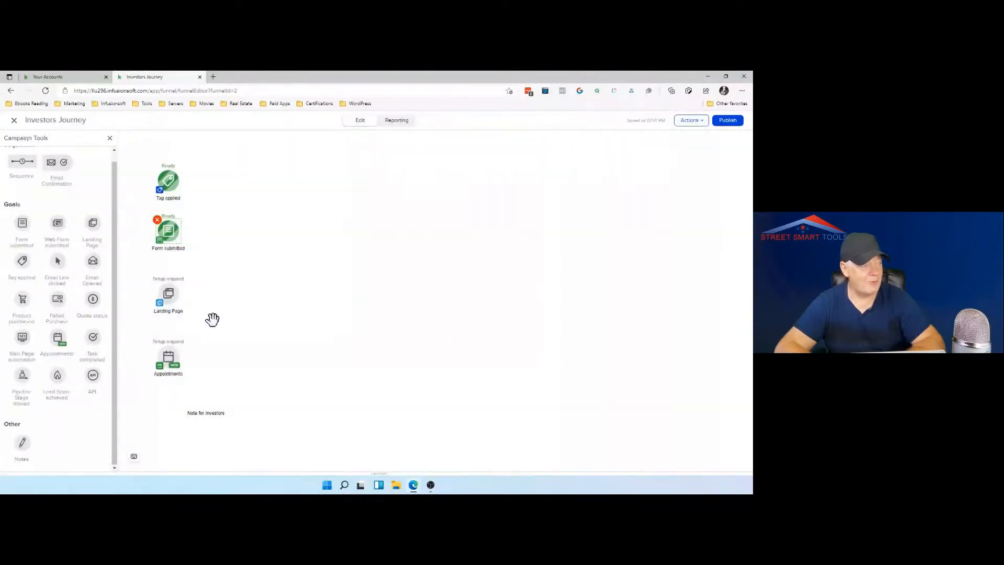
Move the Appointments goal out to the right of the goal column and open the Landing Page goal for editing.
left_click_drag(166, 361, 239, 361)
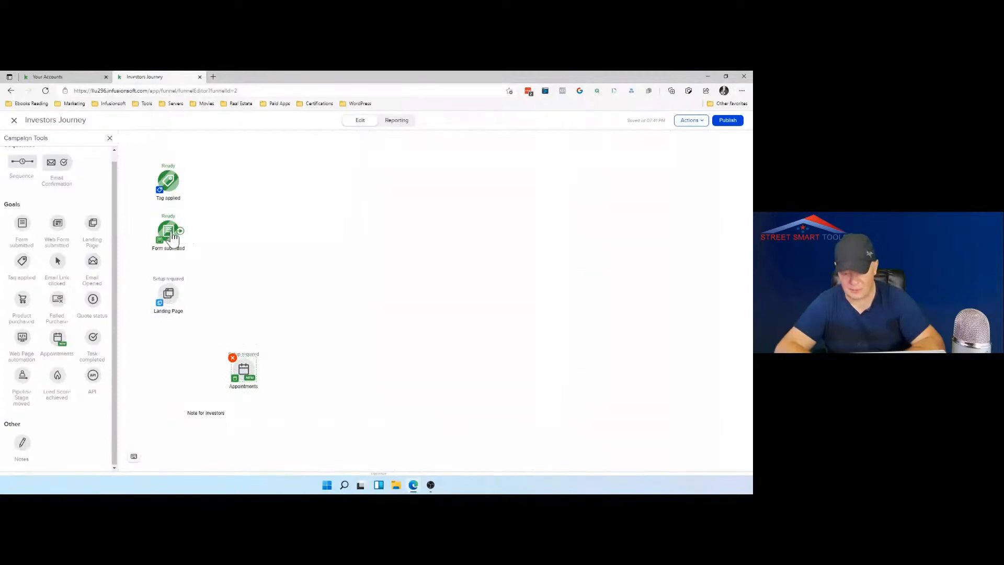
right_click(174, 299)
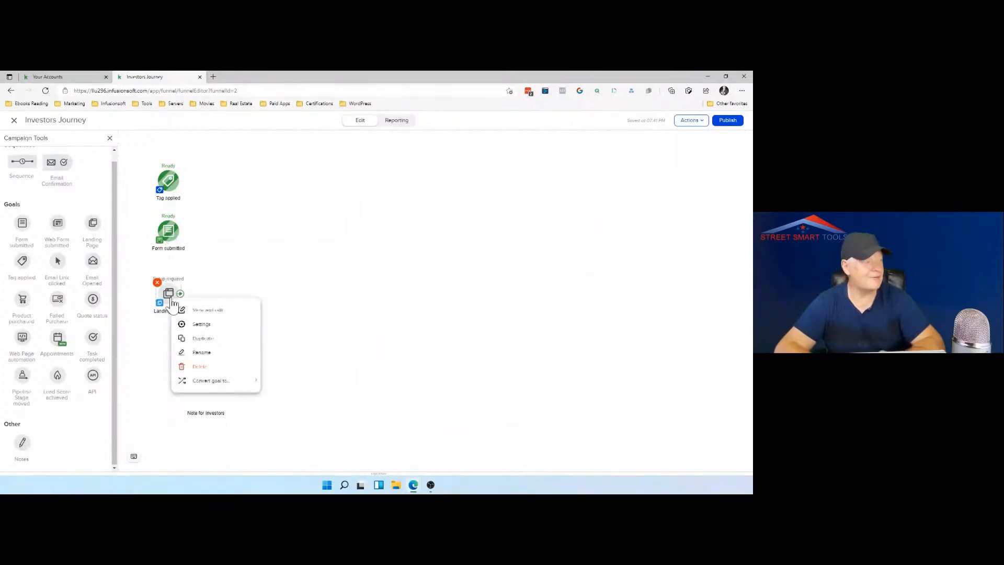
left_click(172, 303)
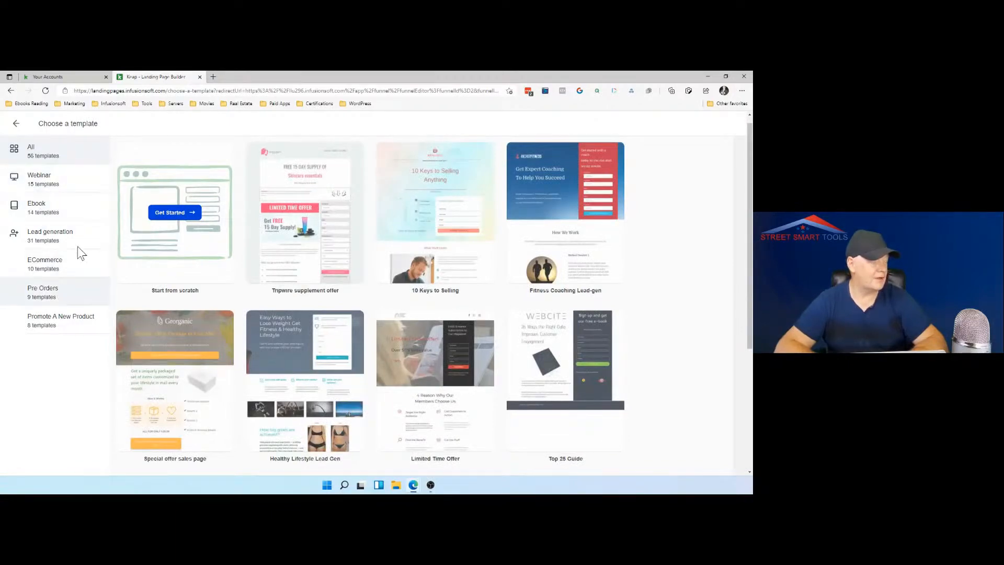
Preview the Free Interactive Webinar template from the Webinar category down its full length and use it for the landing page.
left_click(53, 192)
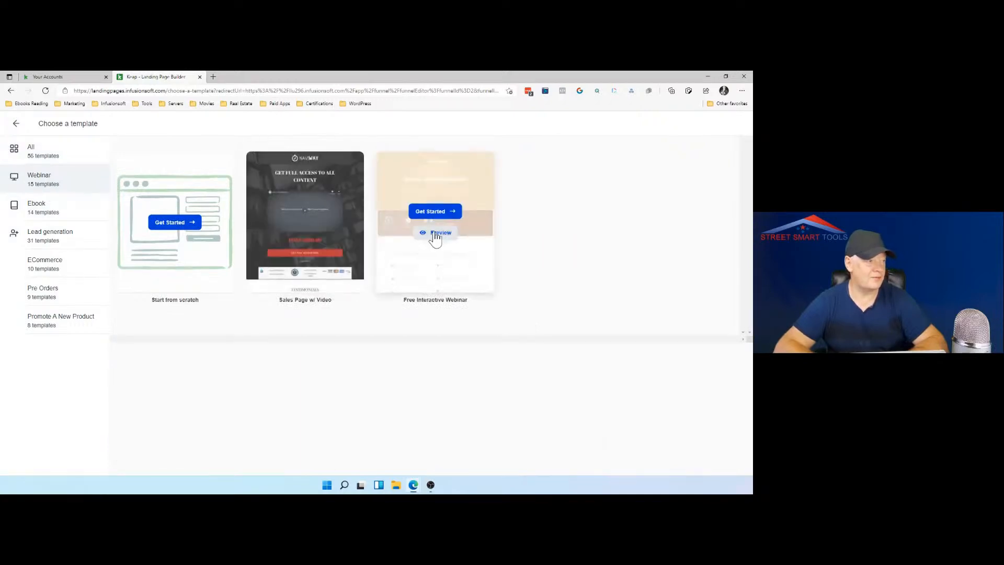
left_click(436, 234)
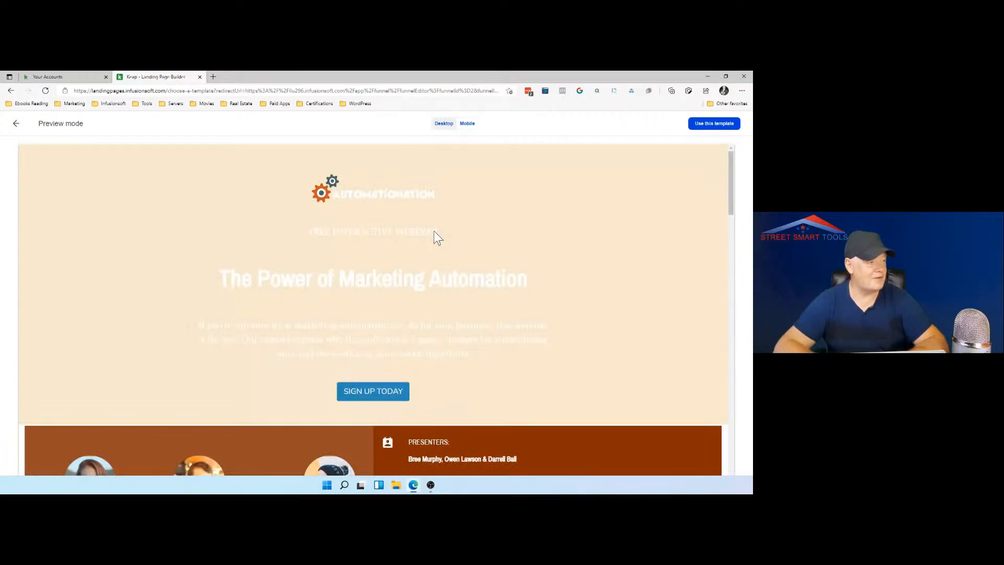
scroll(489, 250, "down", 4)
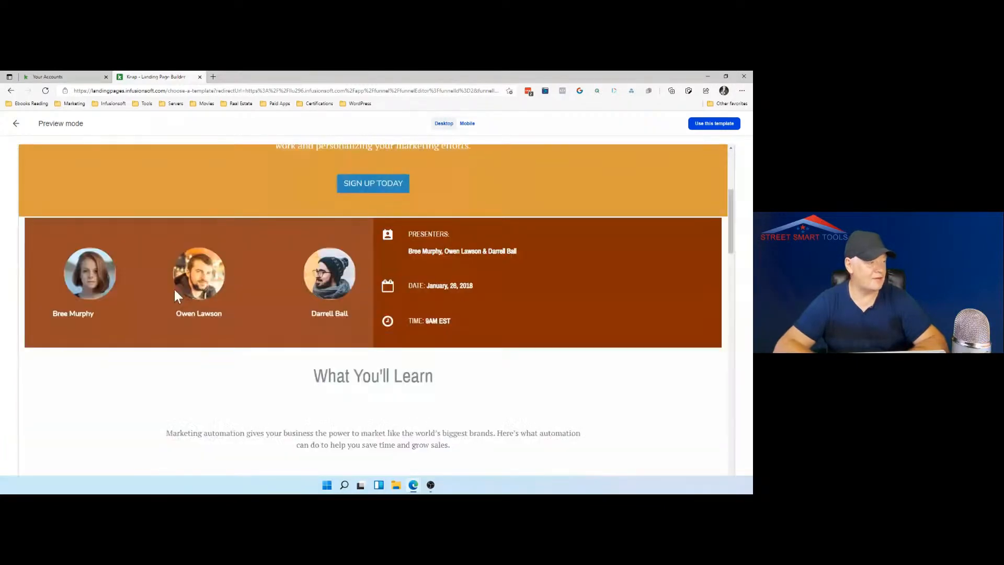
scroll(175, 292, "down", 2)
scroll(235, 272, "down", 8)
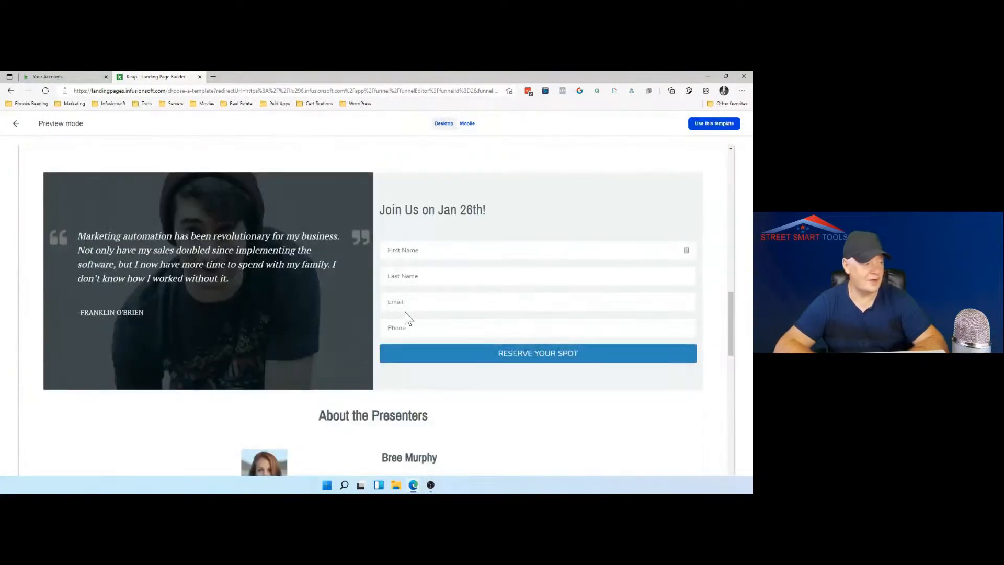
scroll(432, 316, "down", 3)
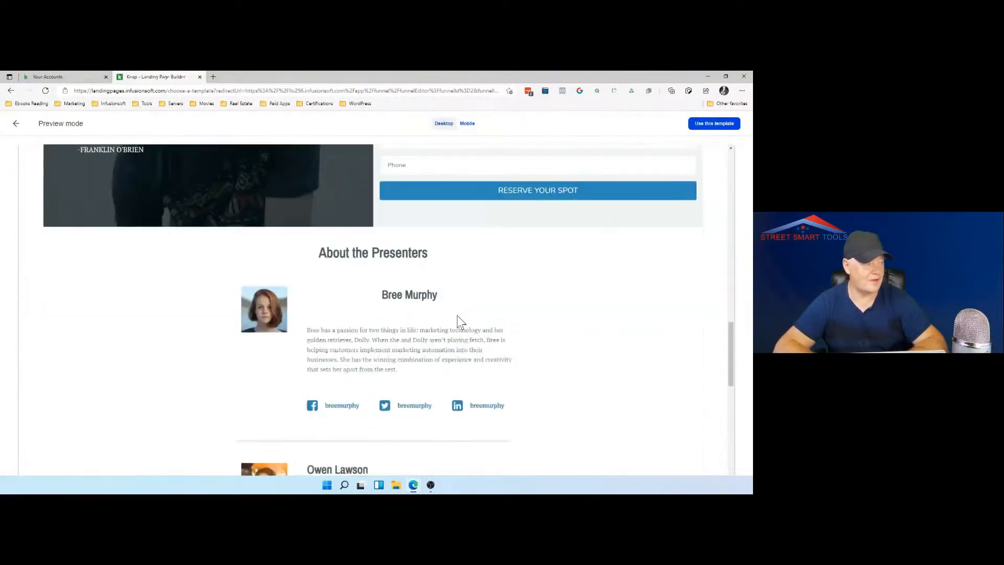
scroll(457, 316, "down", 4)
scroll(458, 316, "down", 4)
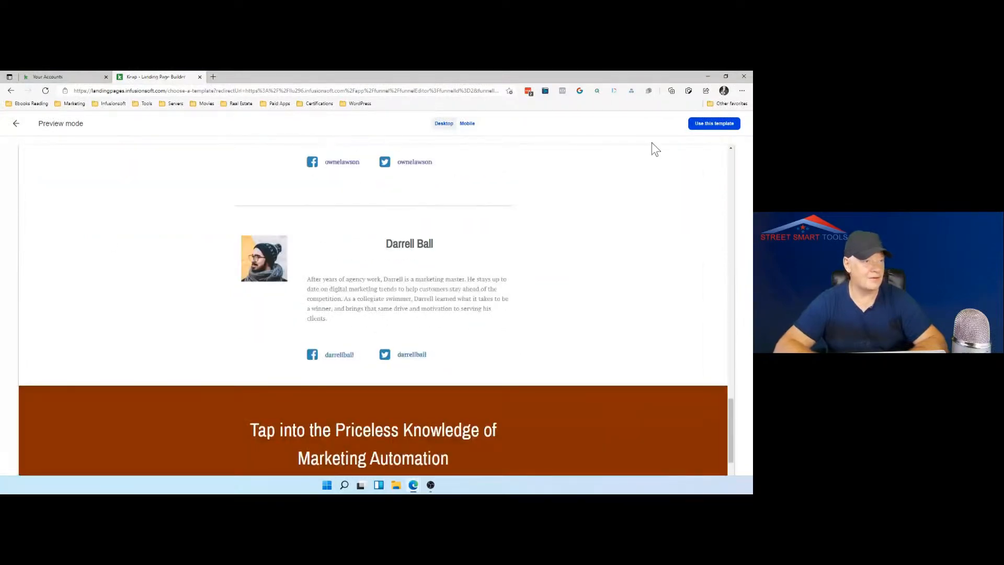
left_click(716, 126)
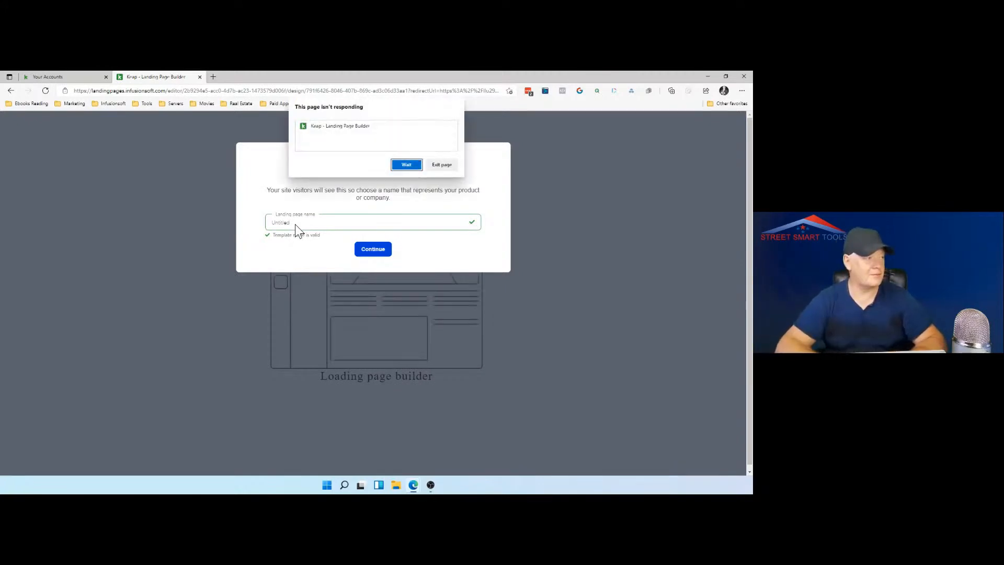
Name the landing page "Investors" and continue to the page builder.
left_click(410, 166)
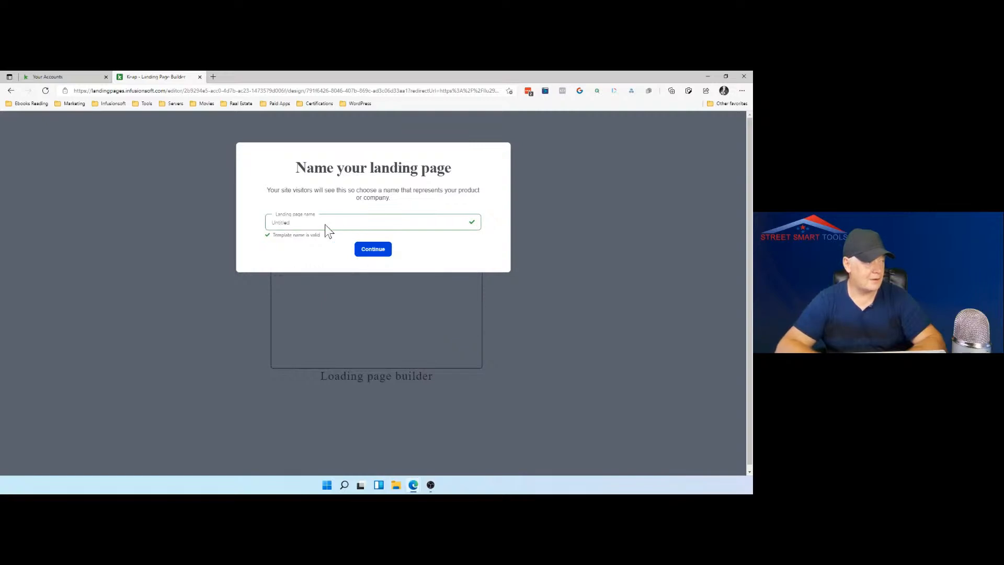
key("BackSpace")
key("BackSpace")
key("BackSpace")
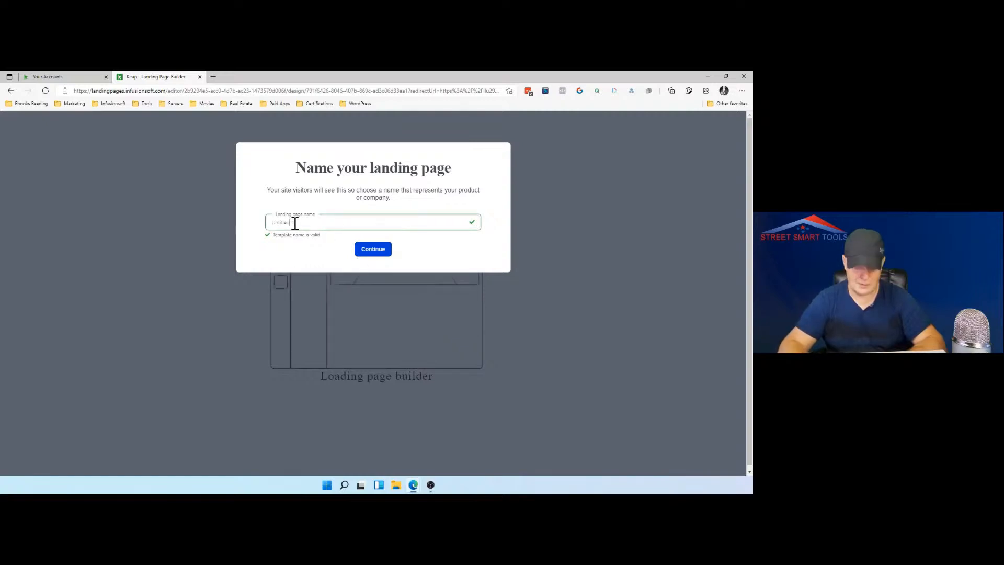
key("BackSpace")
key("BackSpace")
key("BackSpace")
key("BackSpace")
key("BackSpace")
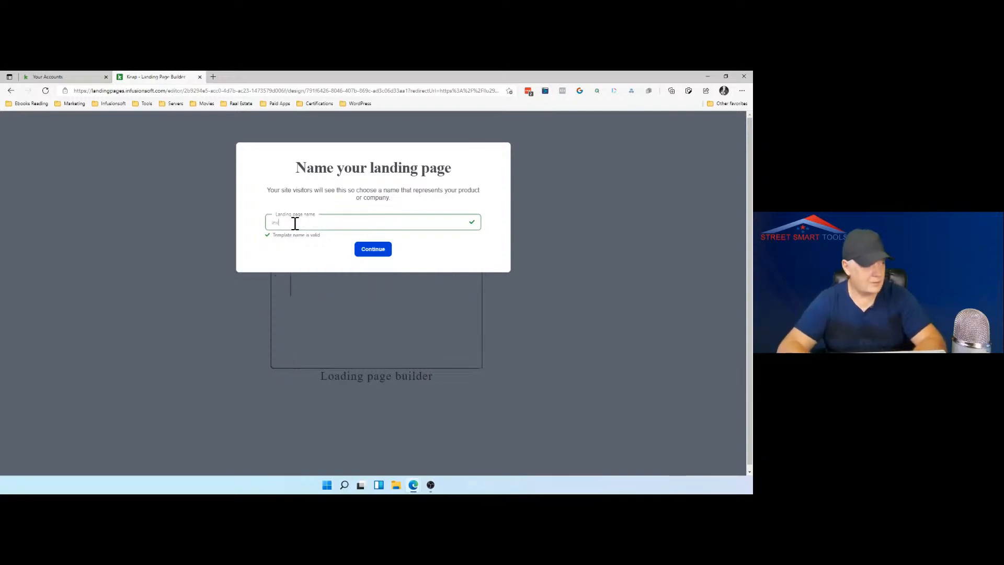
type("investors")
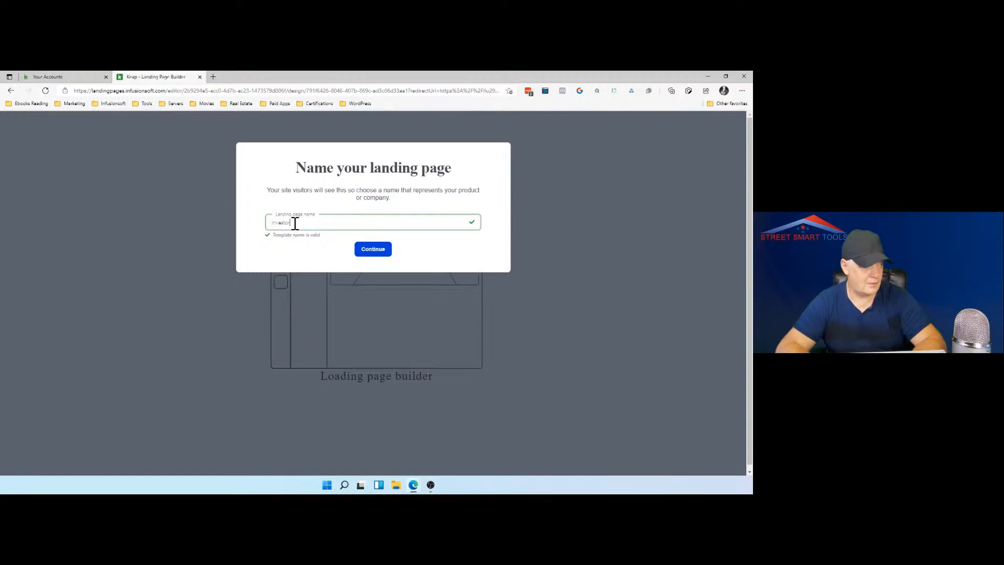
left_click(379, 248)
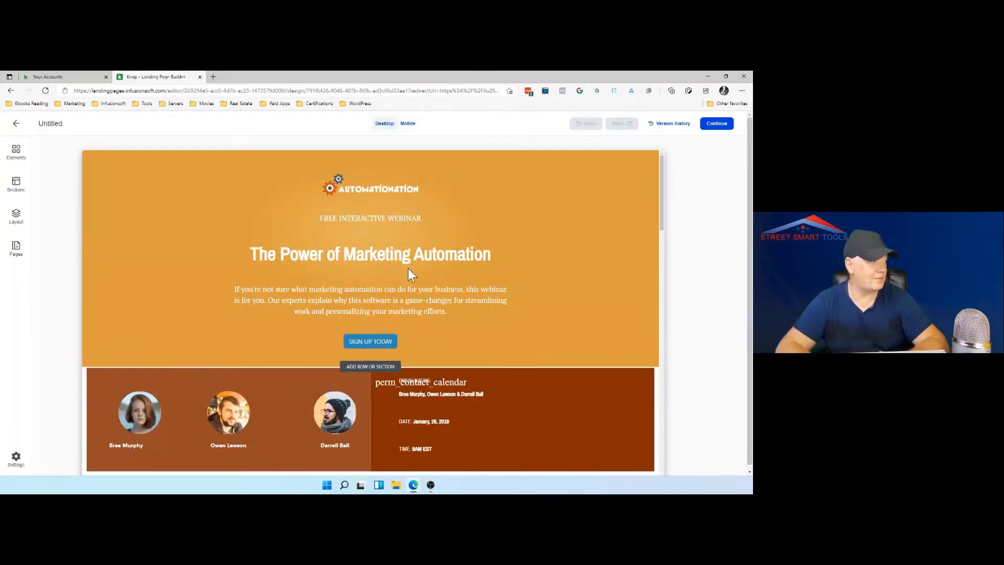
Open the landing page's Thank you page in the page builder, waiting out the slow page loading.
left_click_drag(408, 269, 19, 251)
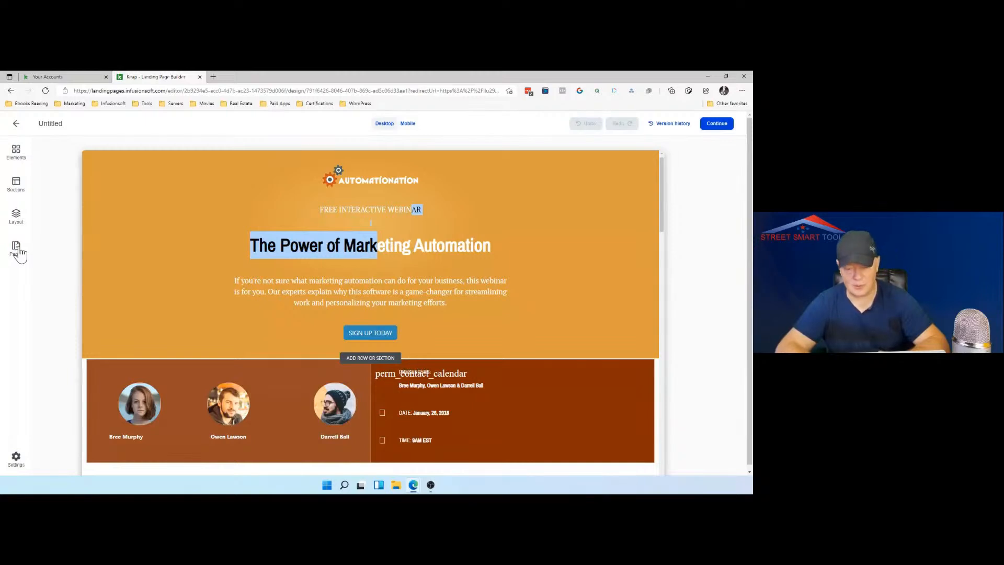
left_click(17, 256)
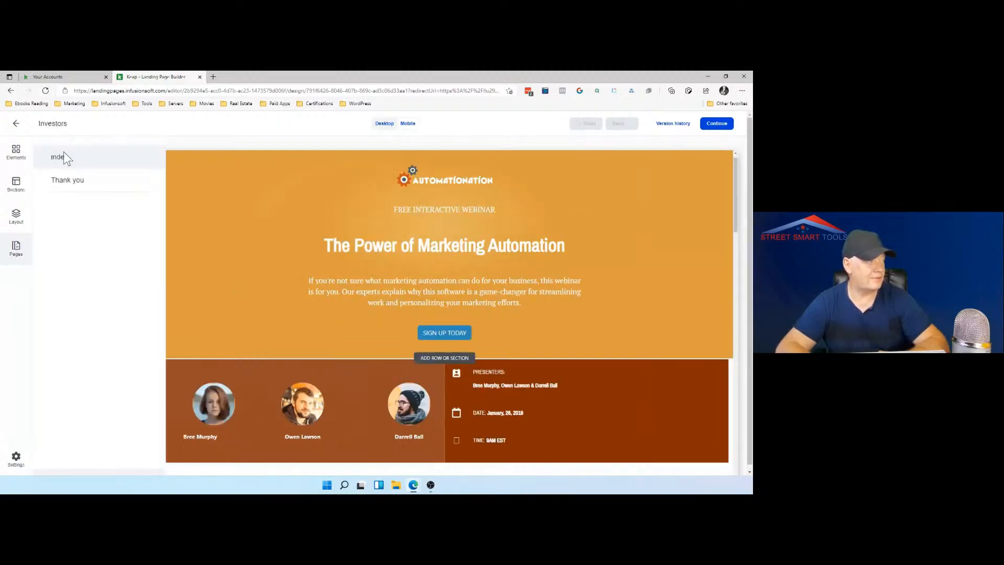
left_click(68, 187)
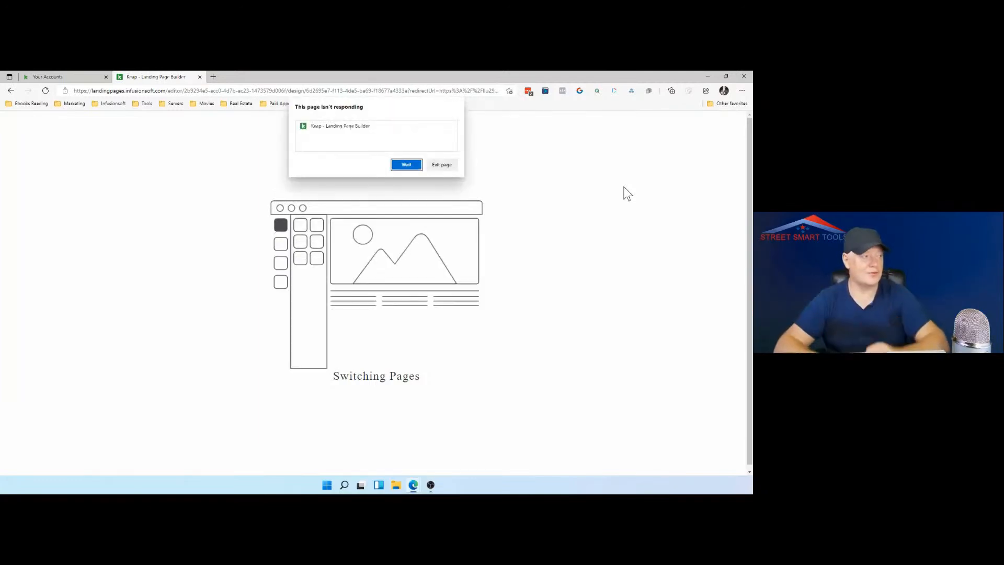
left_click(400, 164)
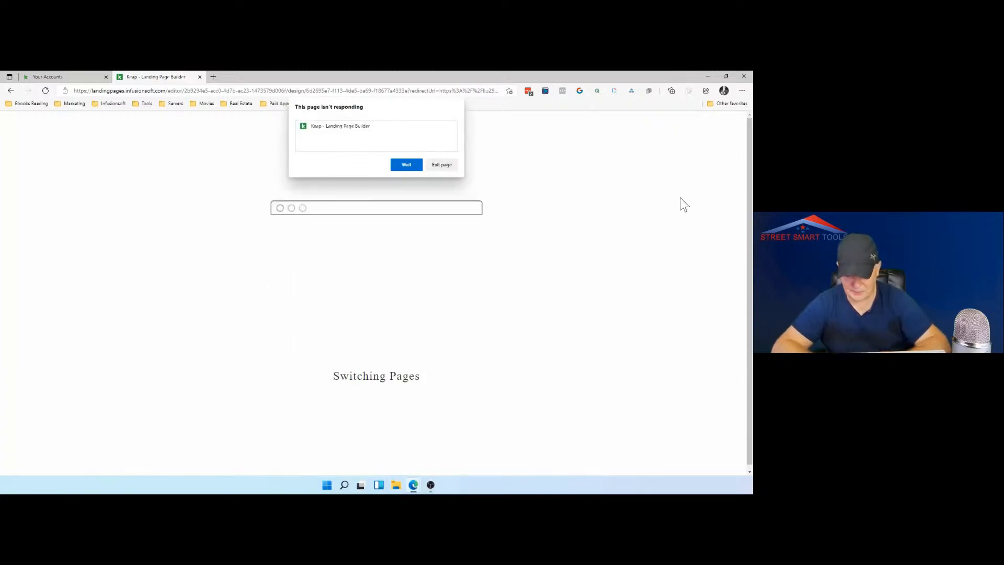
left_click(413, 165)
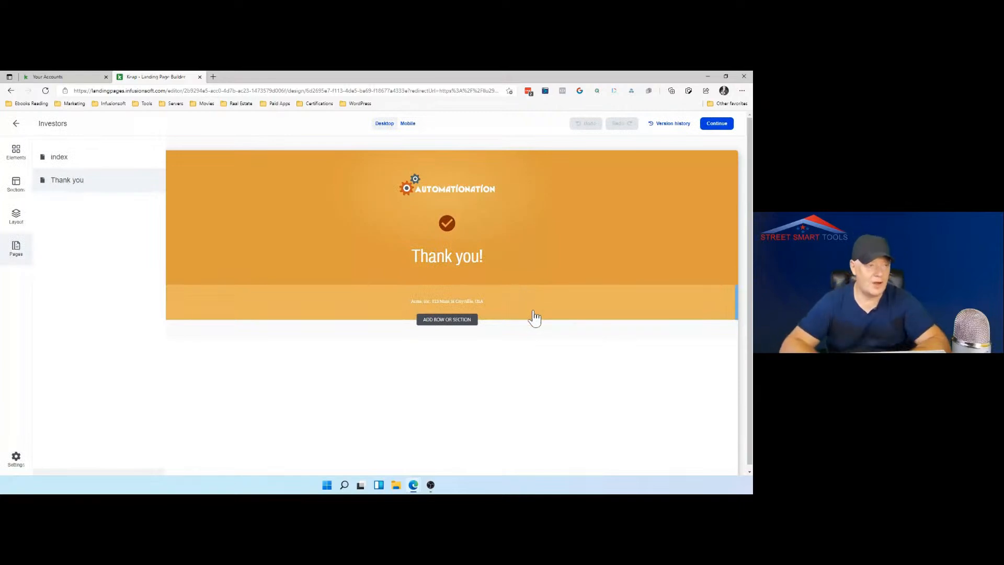
Finish designing the Investors landing page and publish it.
left_click(718, 124)
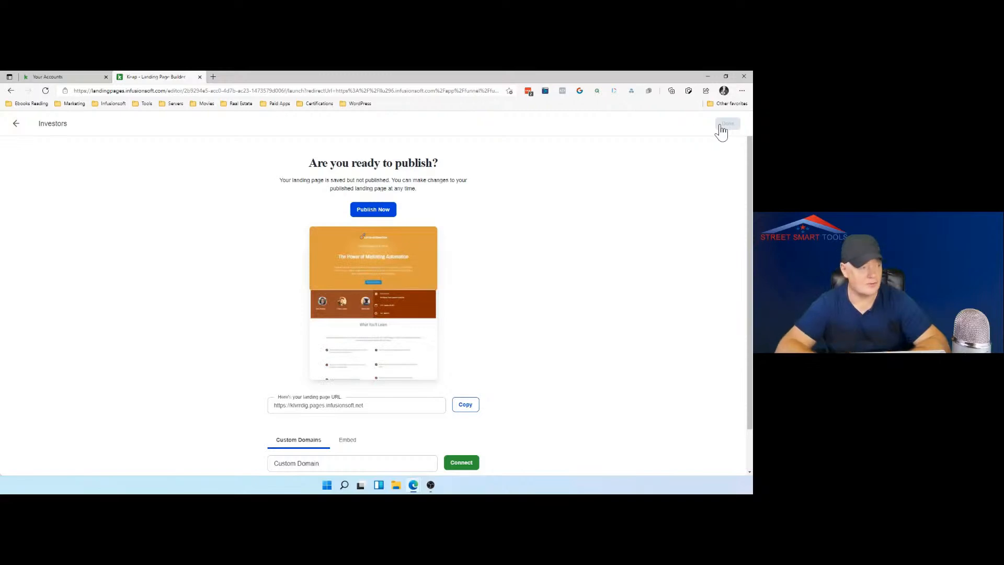
left_click(378, 212)
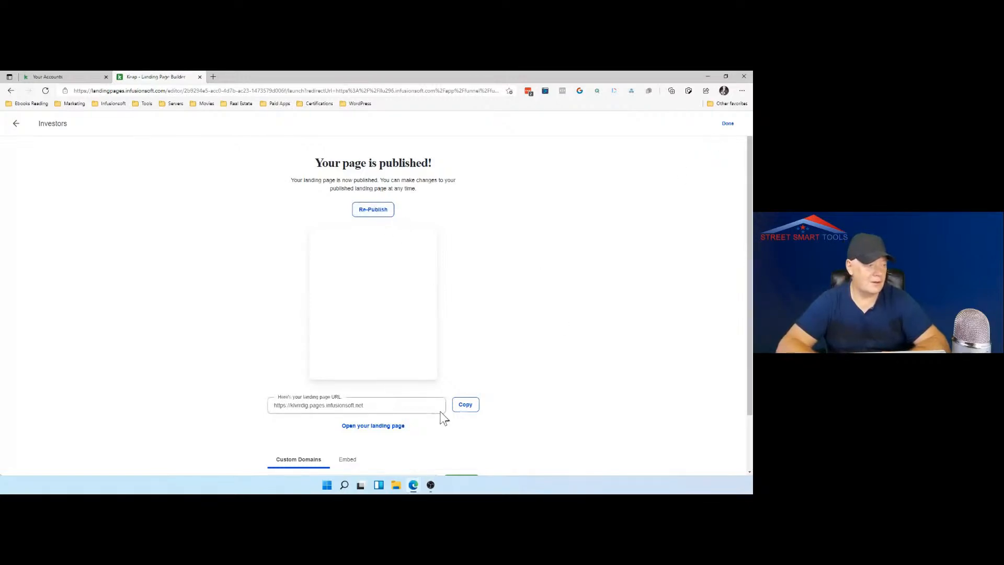
Copy the published Investors landing page's URL, view the live page in a new browser tab, and return to the page builder.
left_click(460, 410)
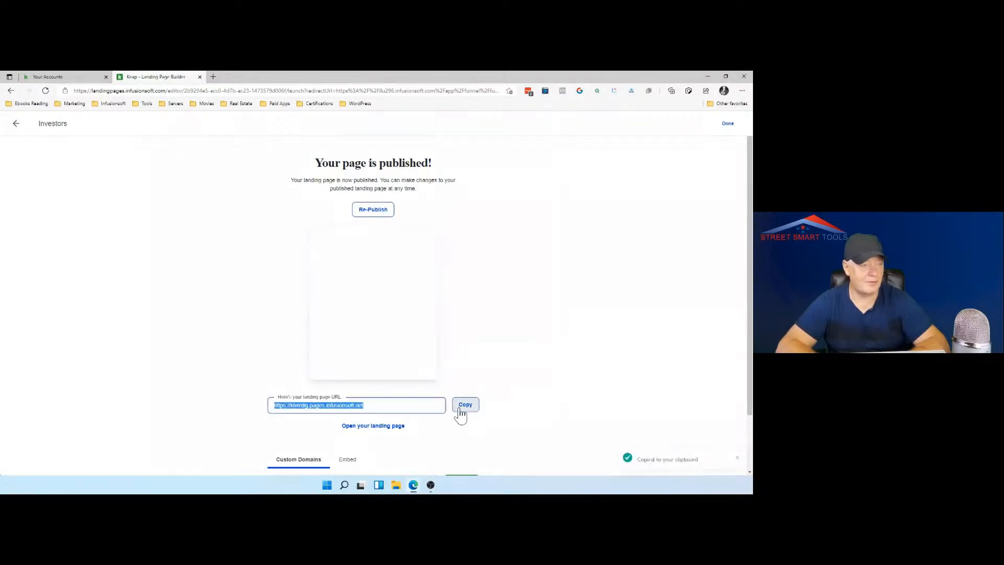
left_click(214, 77)
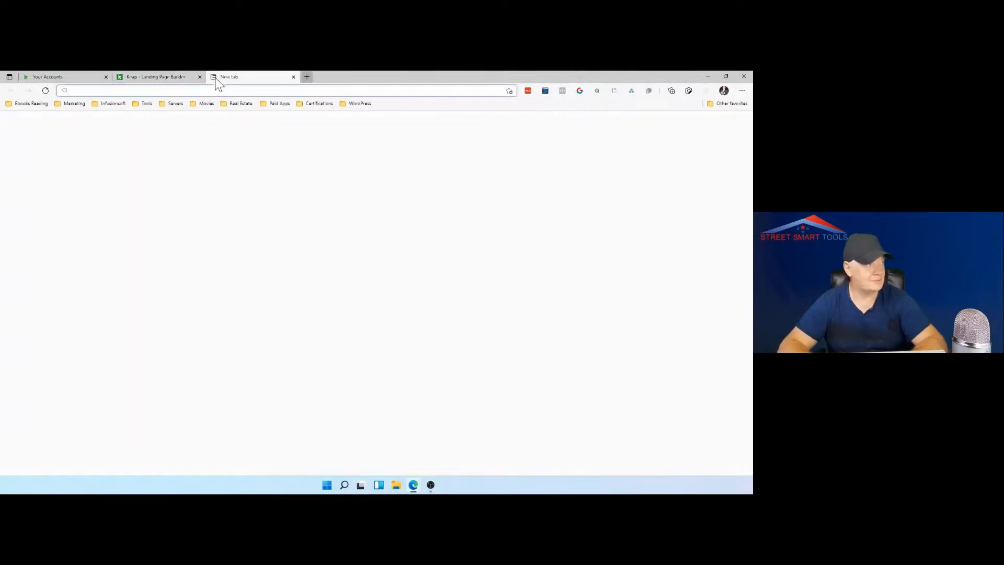
key("ctrl+v")
key("Return")
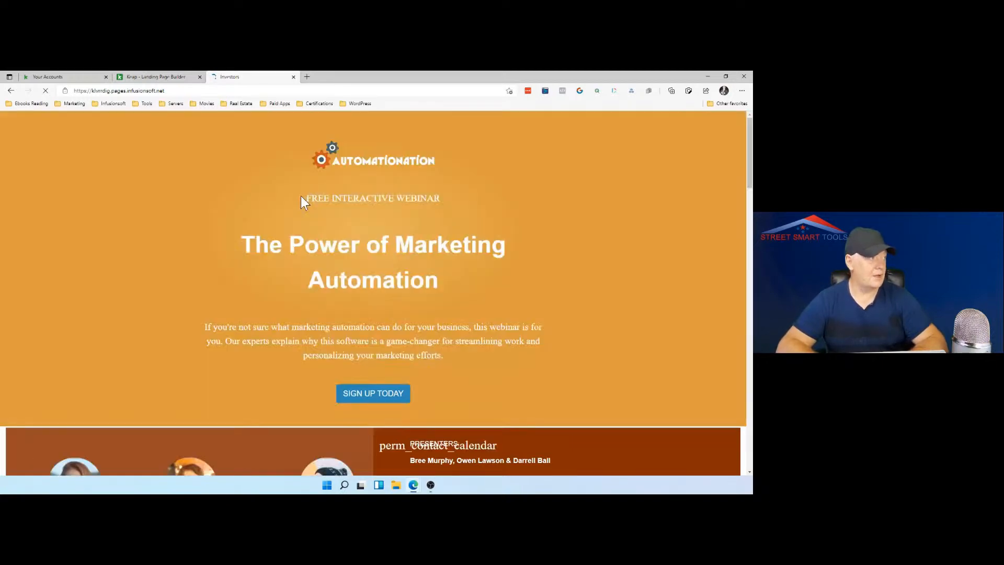
left_click(98, 77)
left_click(132, 77)
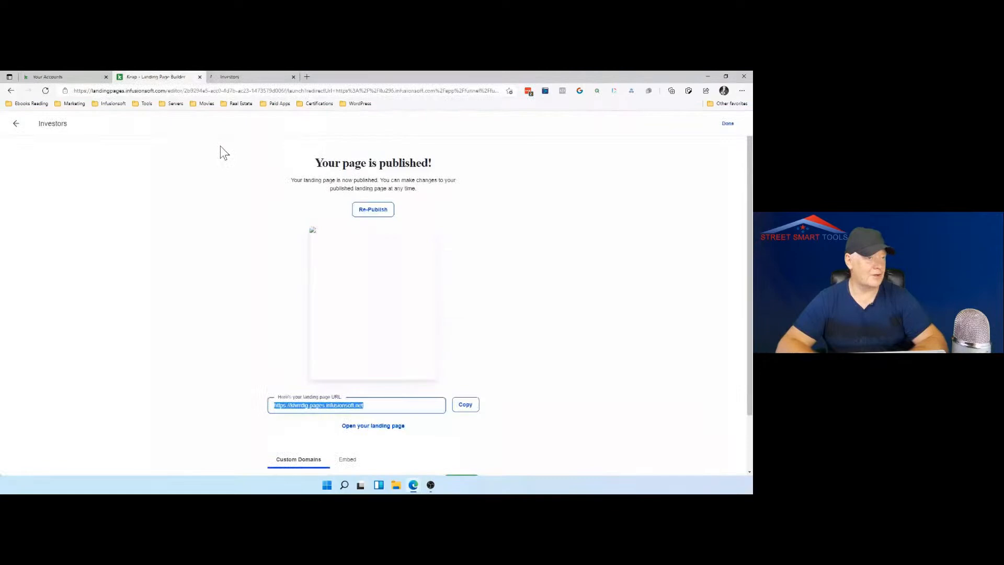
Return to the campaign, add an Email Confirmation, and connect the Tag applied and Form submitted goals to its request sequence.
left_click(727, 127)
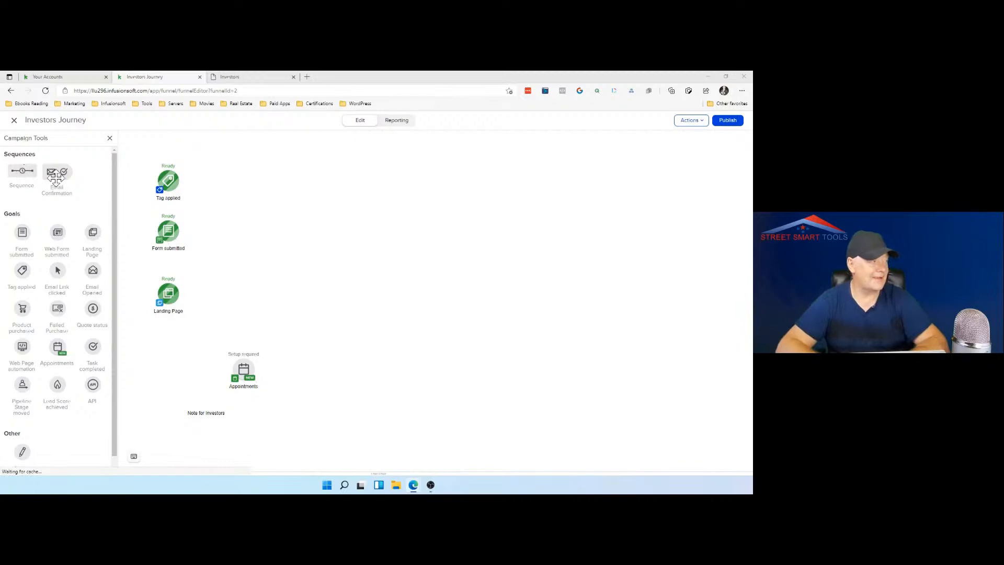
left_click_drag(55, 178, 237, 208)
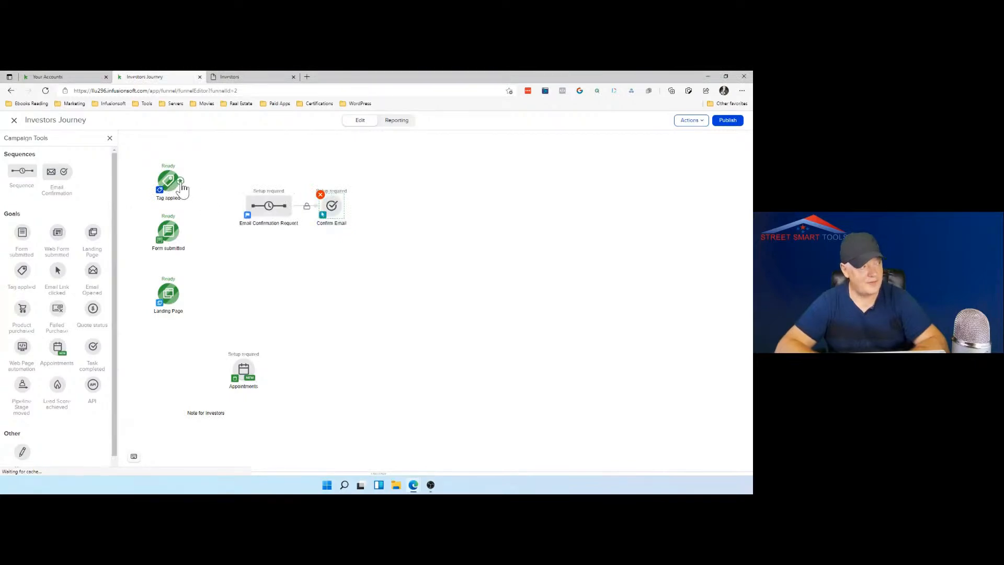
left_click_drag(181, 181, 267, 206)
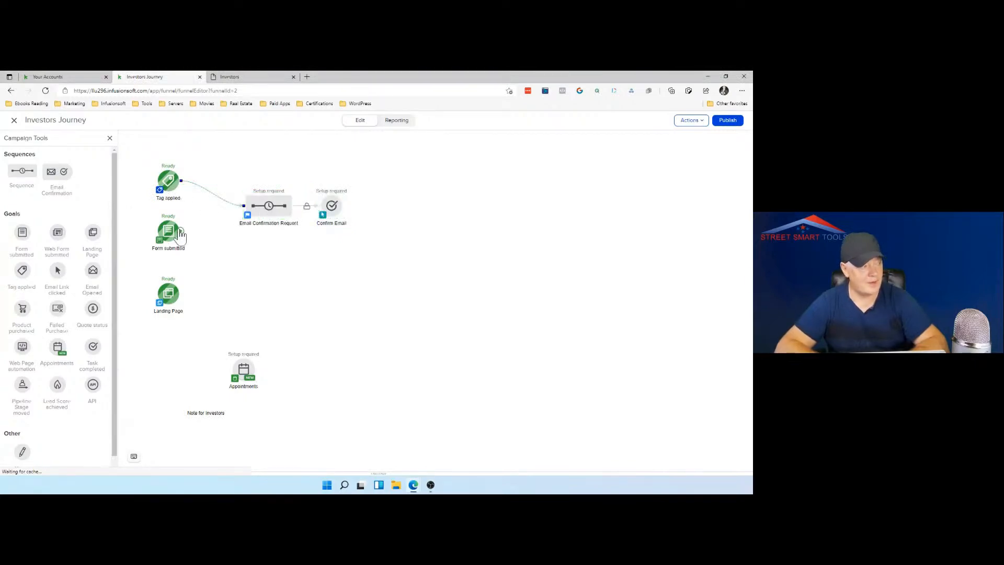
left_click_drag(181, 232, 268, 206)
In the request sequence's Confirmation Email, set the subject to "One more step" followed by the contact's First Name merge field.
left_click(270, 206)
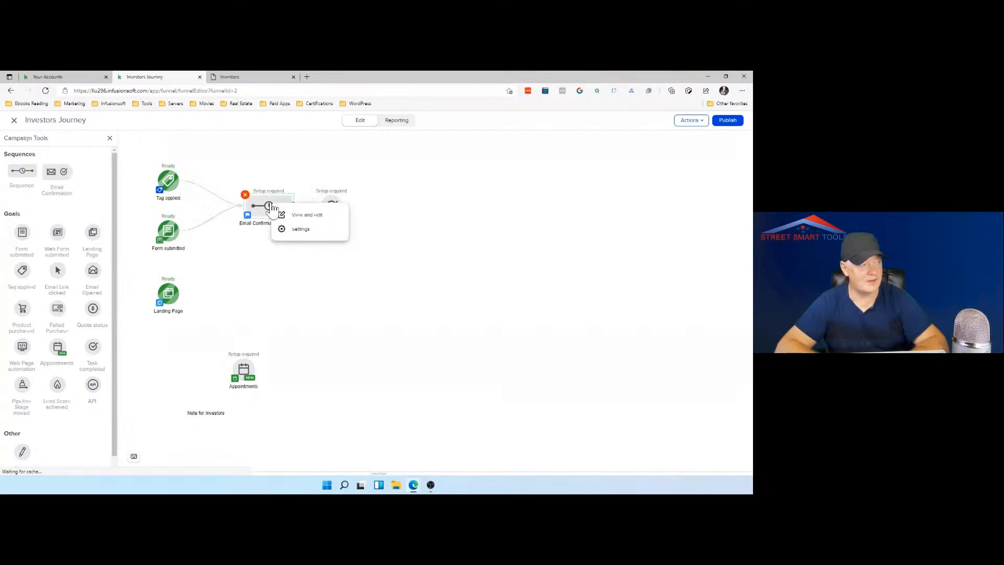
double_click(270, 207)
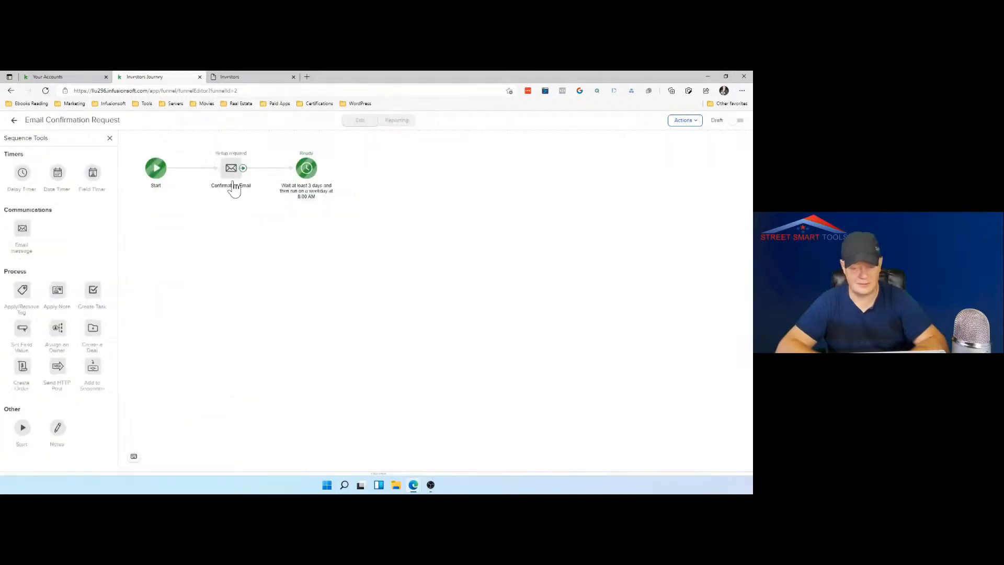
double_click(232, 170)
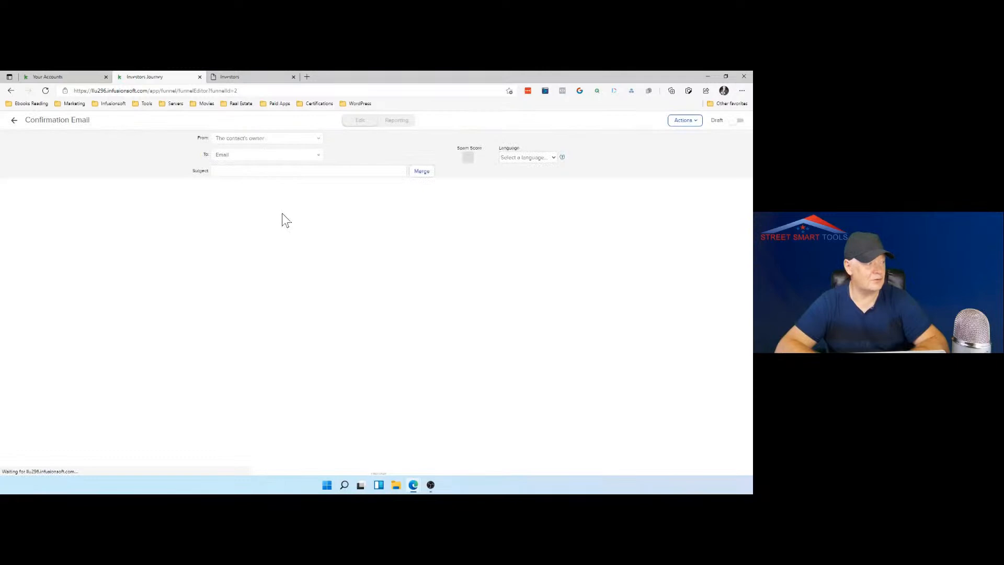
left_click(243, 170)
type("O")
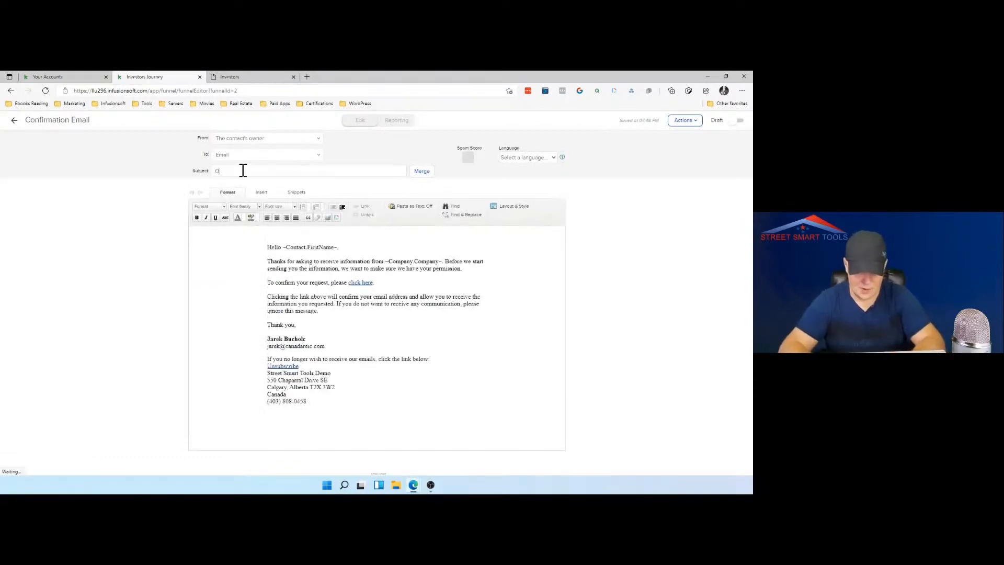
type("ne more step")
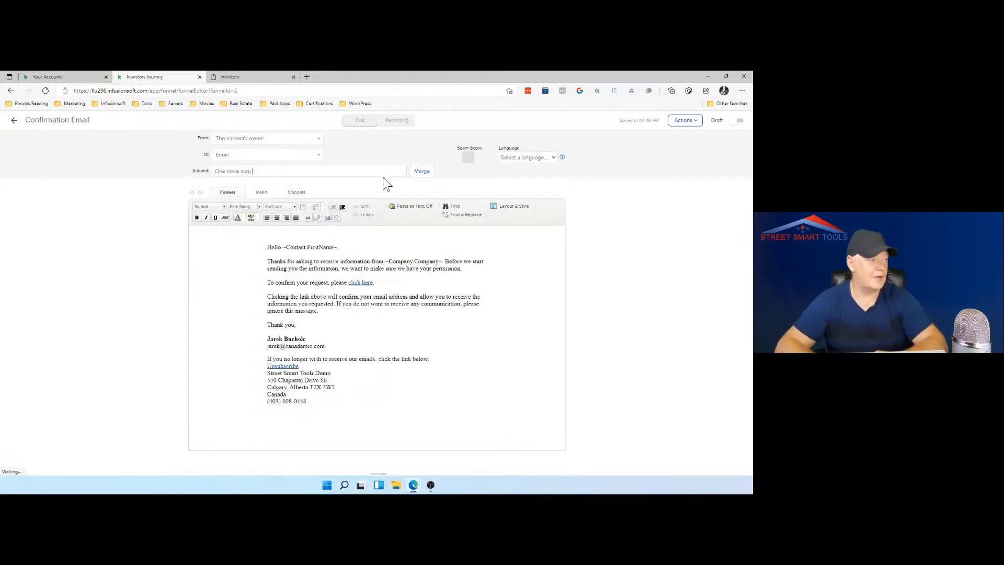
left_click(423, 172)
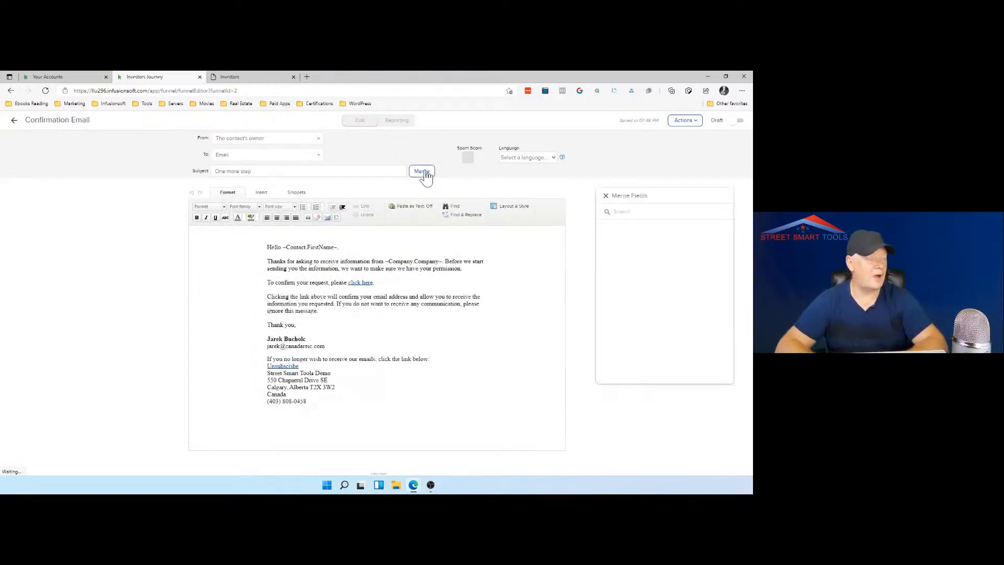
left_click(639, 228)
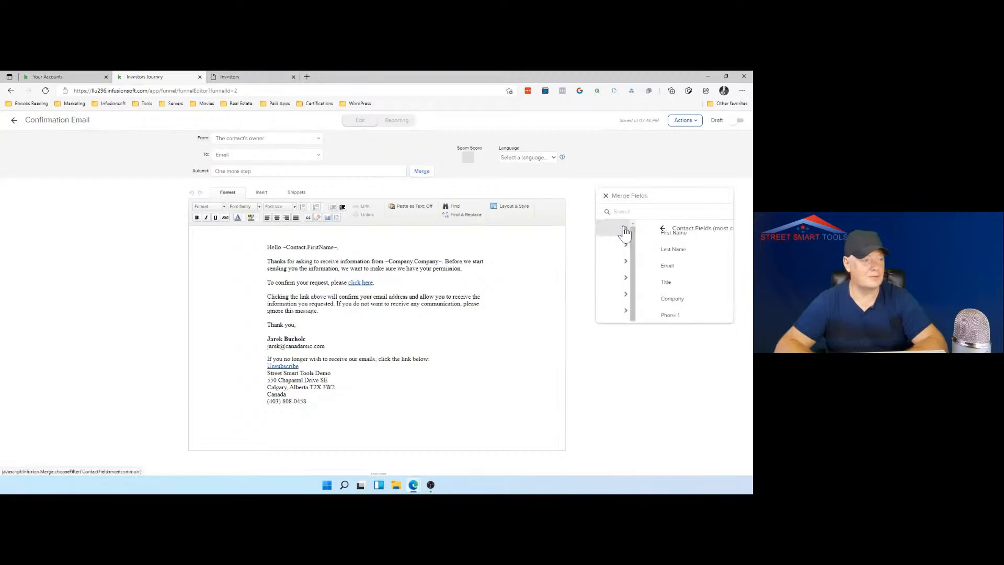
left_click(616, 229)
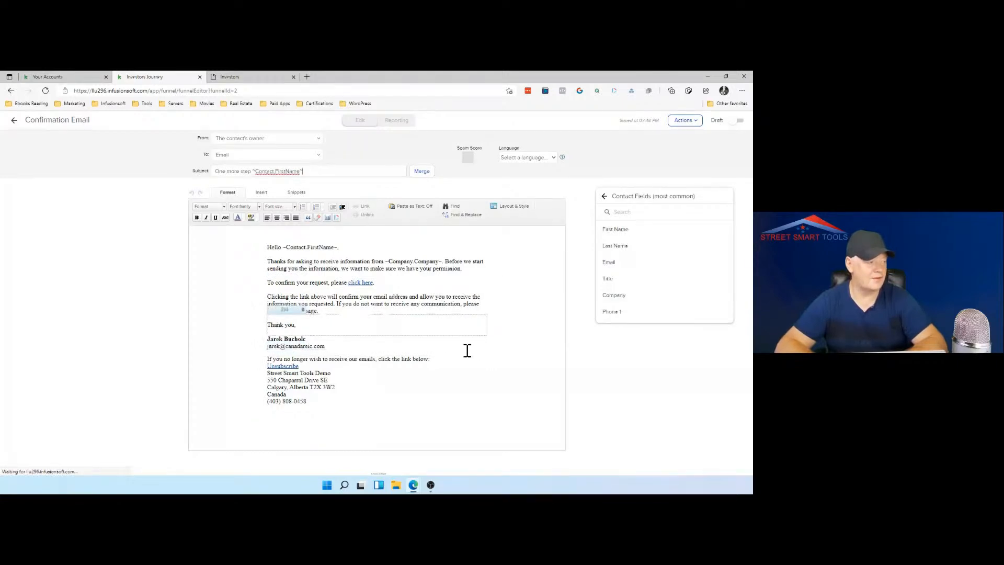
Mark the Confirmation Email and its Email Confirmation Request sequence as Ready, and return to the campaign canvas.
left_click(739, 122)
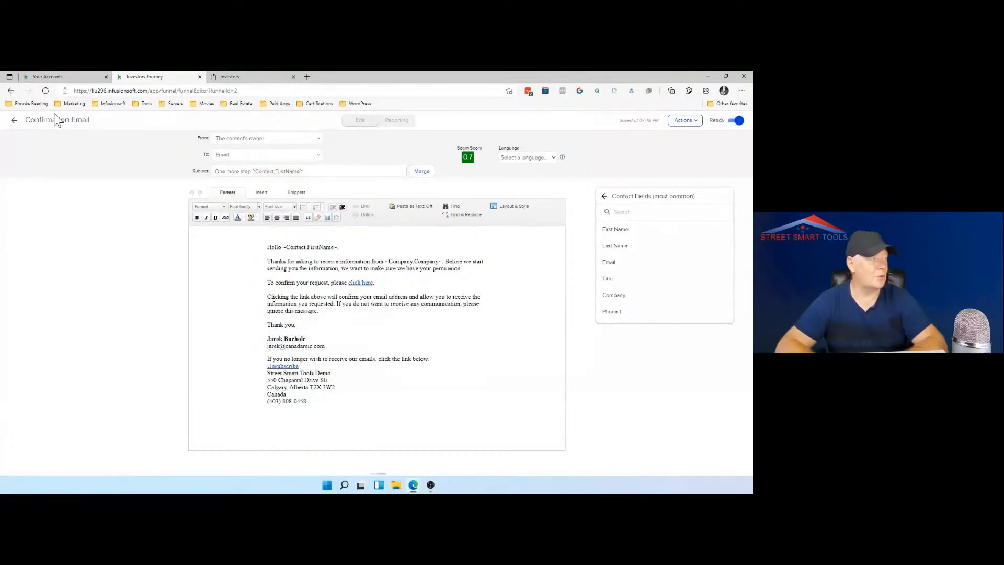
left_click(15, 121)
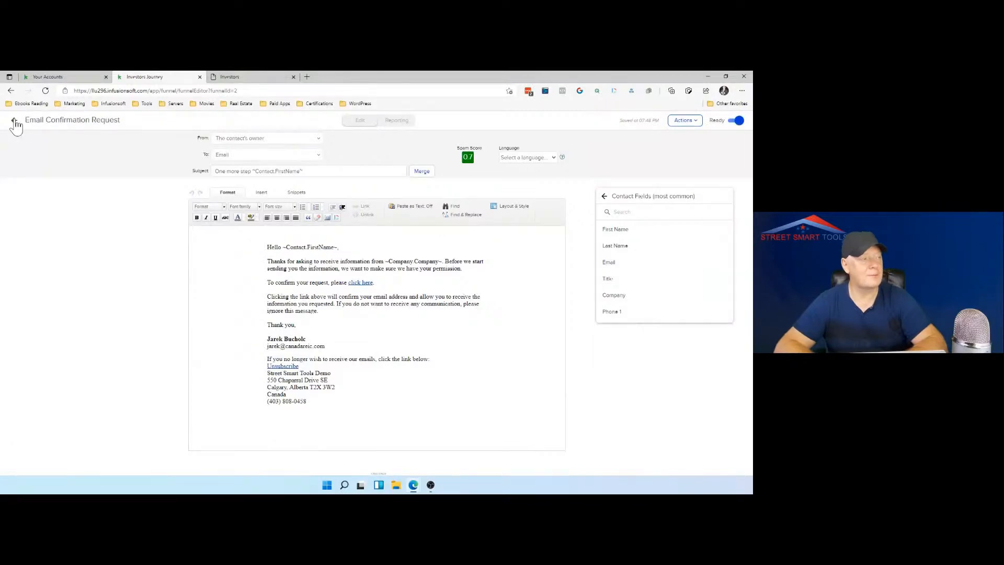
left_click(739, 122)
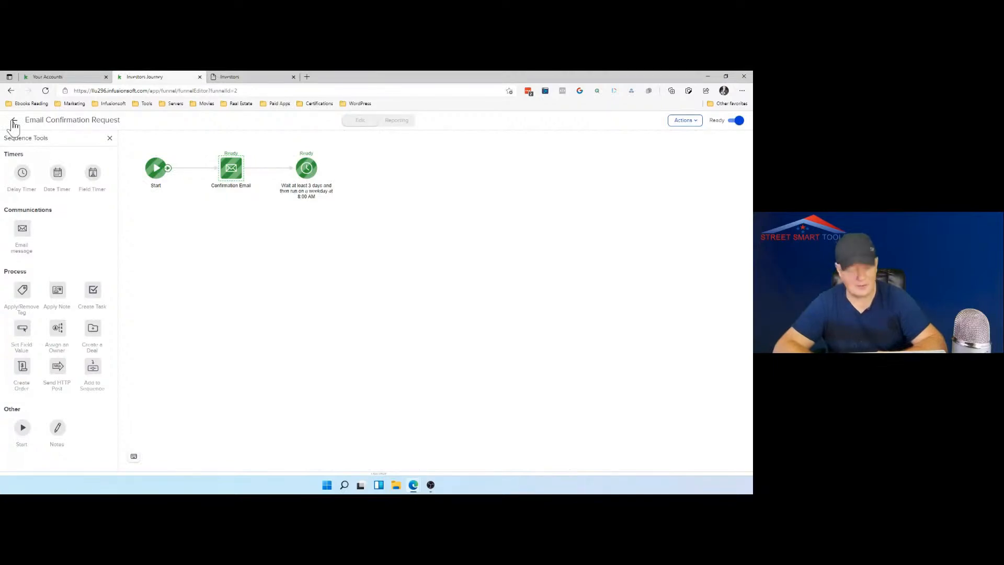
left_click(13, 124)
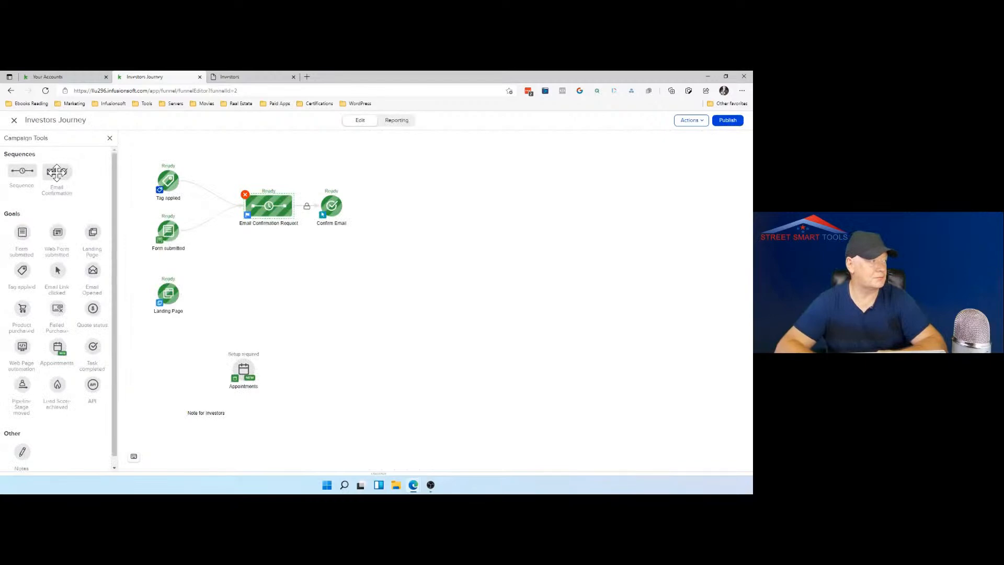
Add a second Email Confirmation, connect it after the first request sequence, and open its Confirmation Email for editing.
left_click_drag(57, 172, 357, 252)
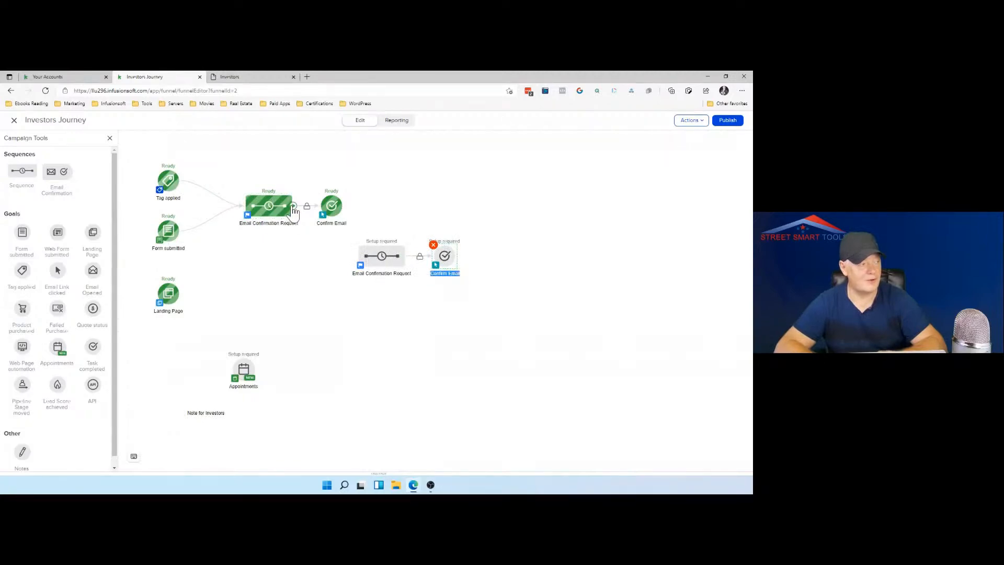
left_click_drag(291, 217, 361, 266)
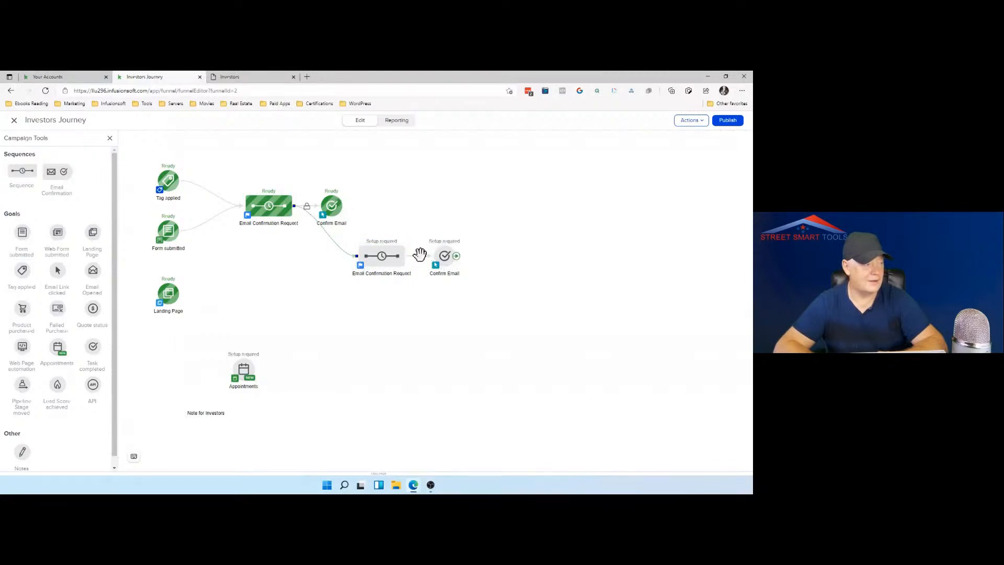
left_click(383, 258)
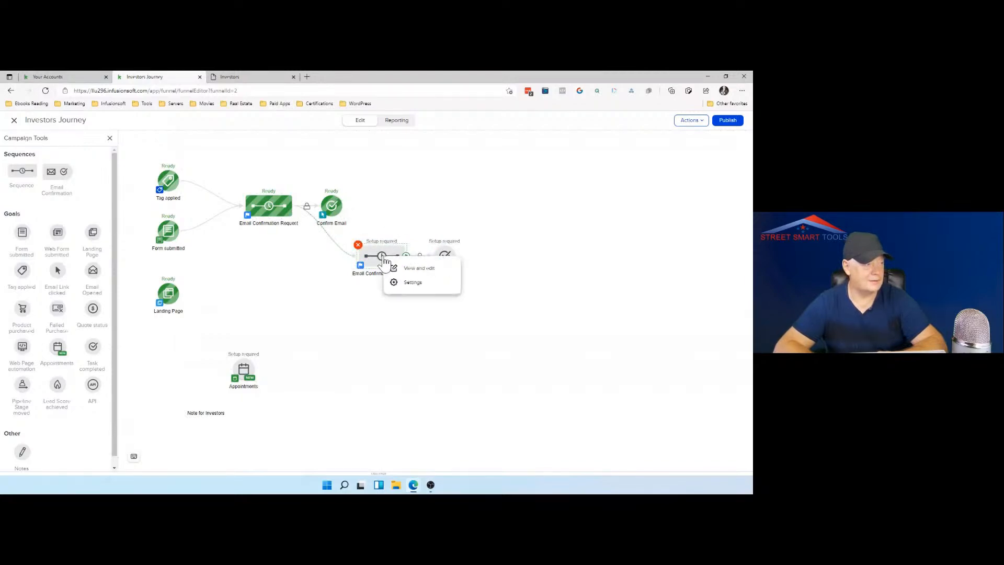
left_click(402, 268)
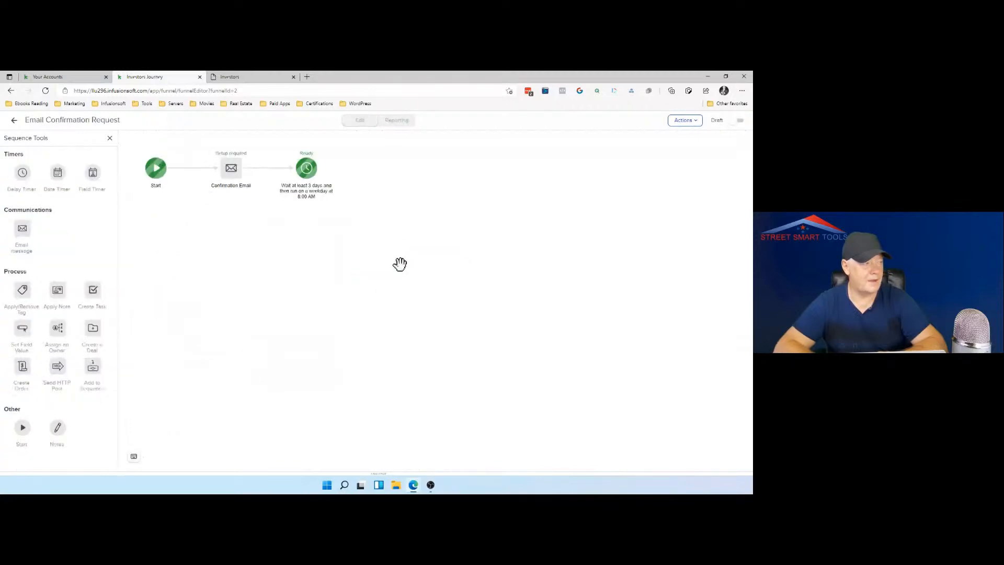
double_click(227, 176)
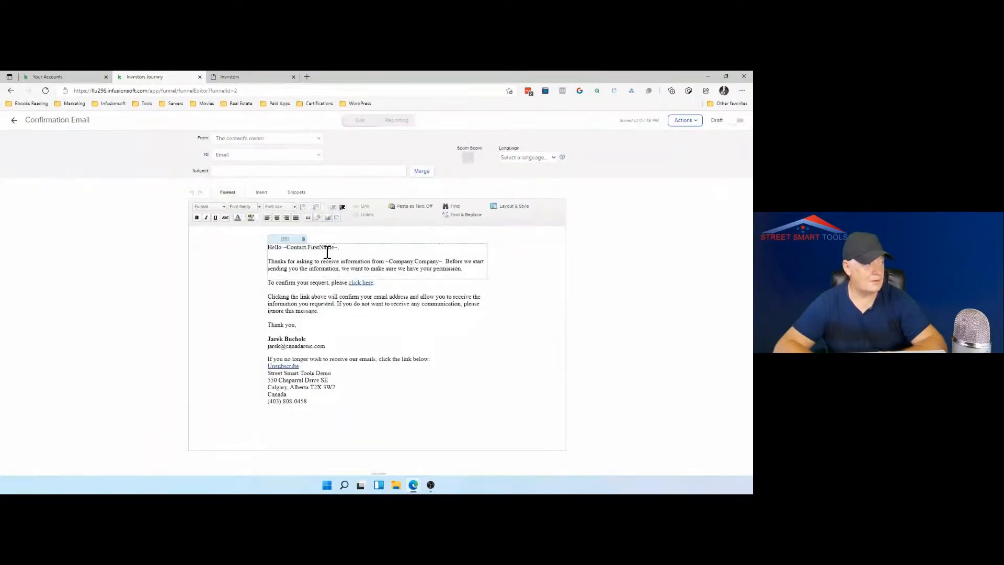
Write the subject "Let's get ball rolling" for the second Confirmation Email, correcting the misspelled words with spelling suggestions.
left_click(332, 172)
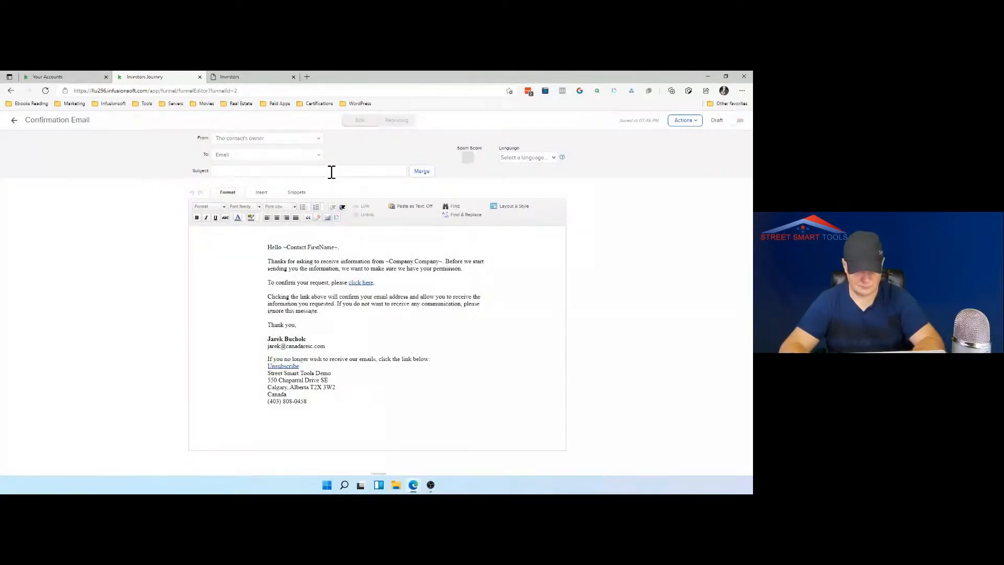
type("t")
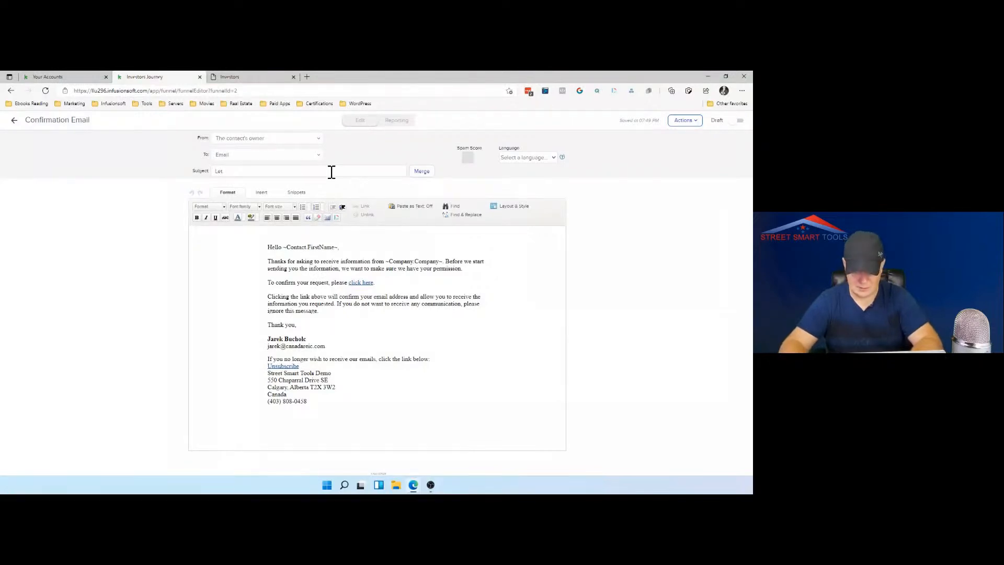
type("s's get ball rolling")
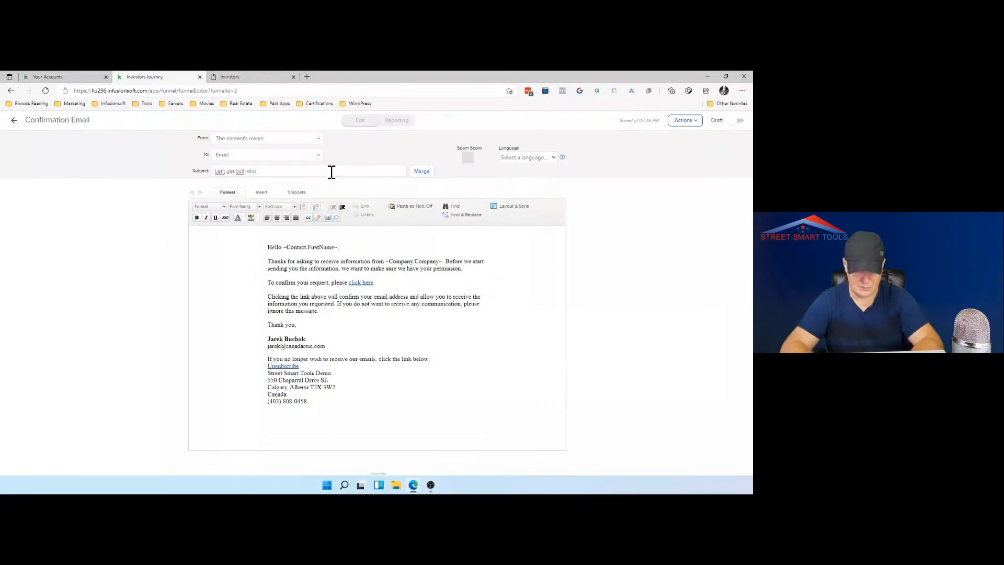
right_click(239, 171)
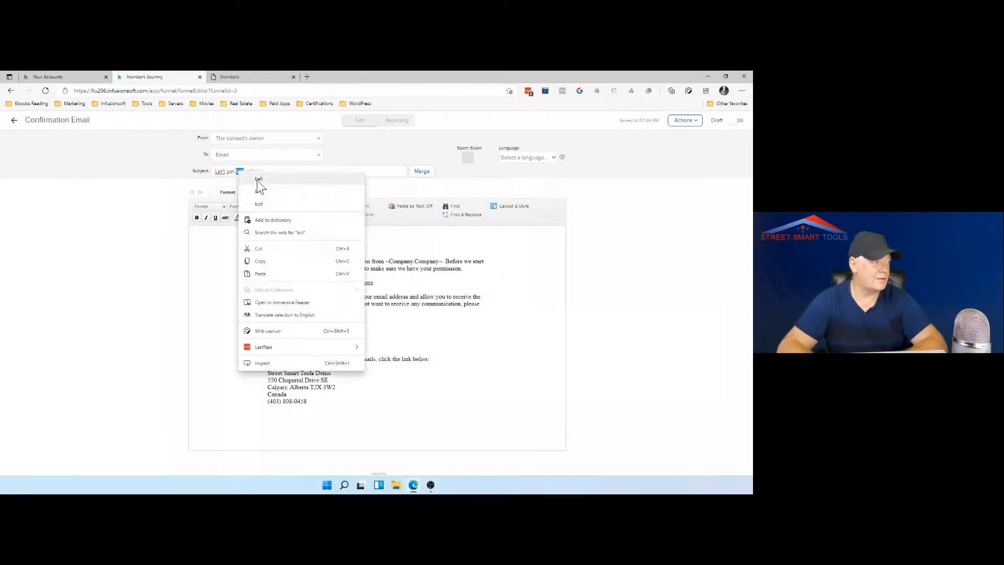
left_click(259, 203)
right_click(254, 172)
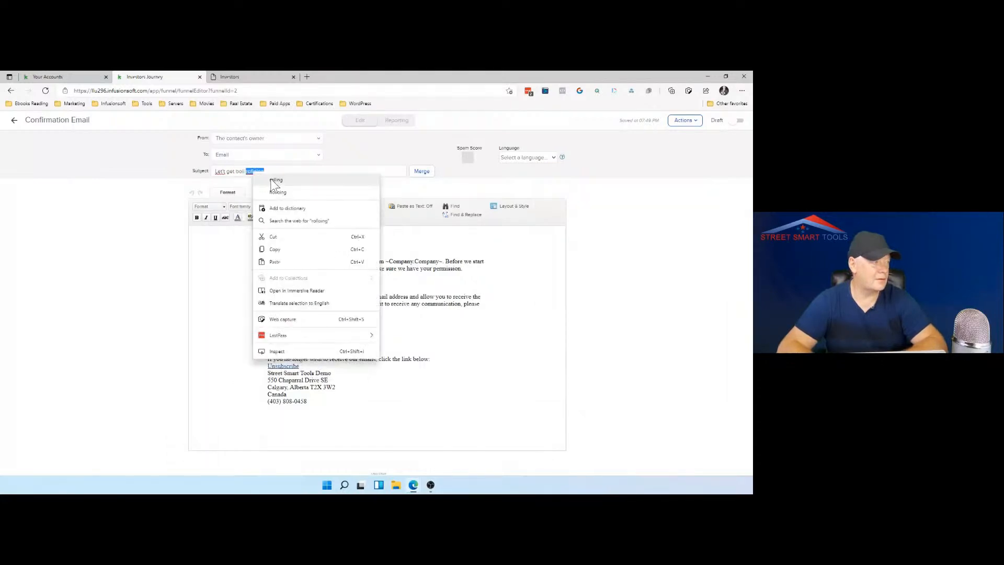
left_click(276, 180)
Append the contact's First Name merge field to the second Confirmation Email's subject, separated from the text by a space.
left_click(417, 174)
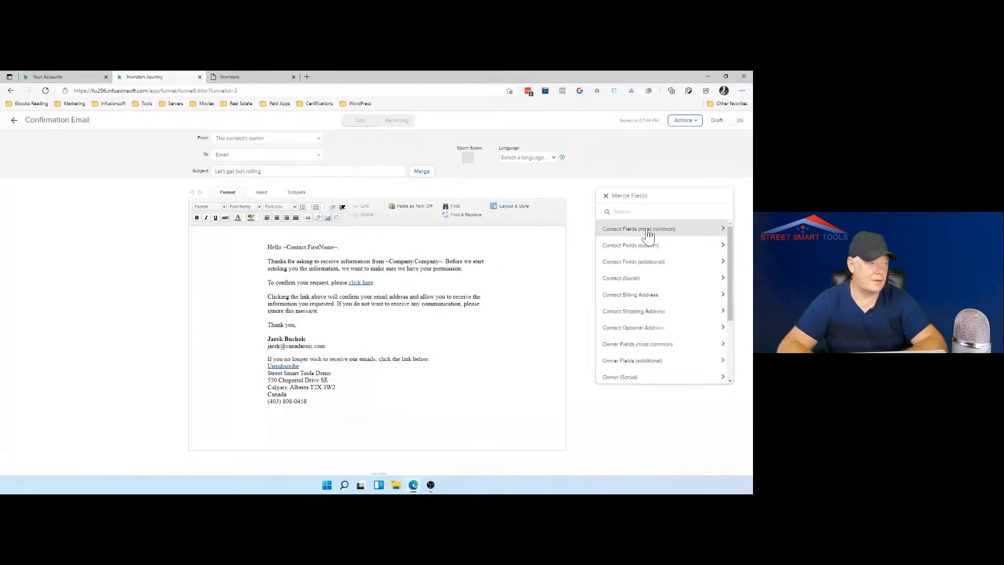
left_click(647, 228)
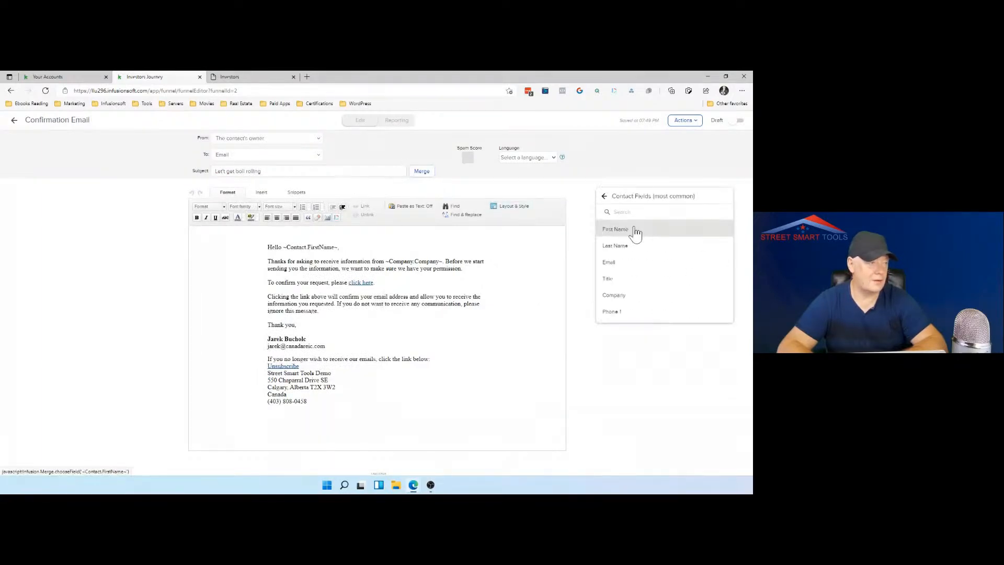
left_click(634, 233)
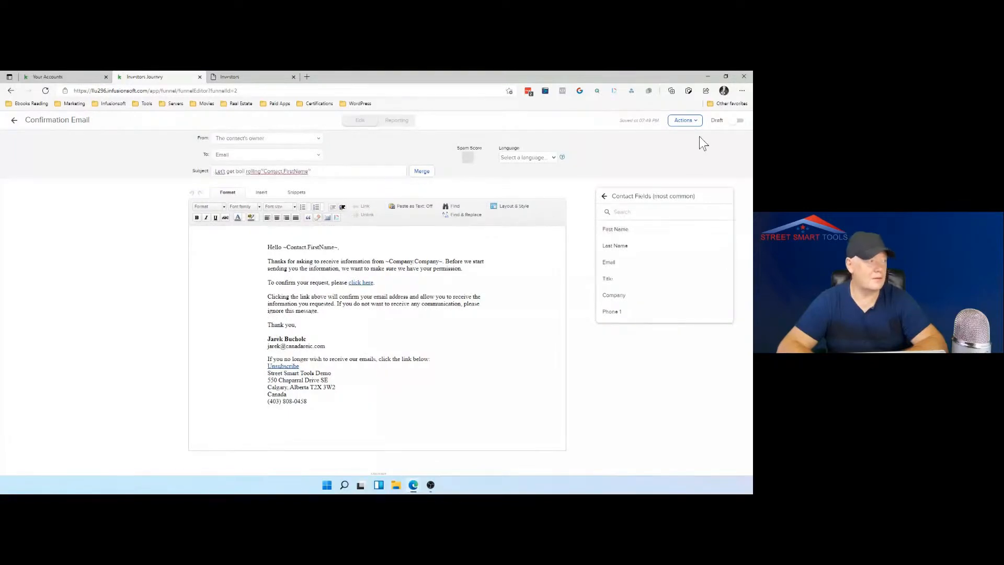
left_click(254, 184)
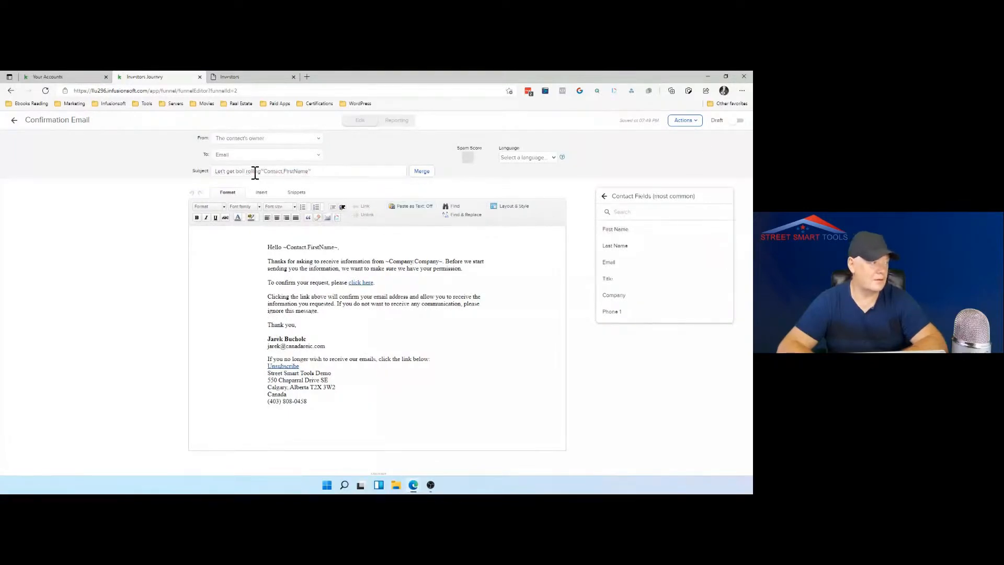
right_click(255, 173)
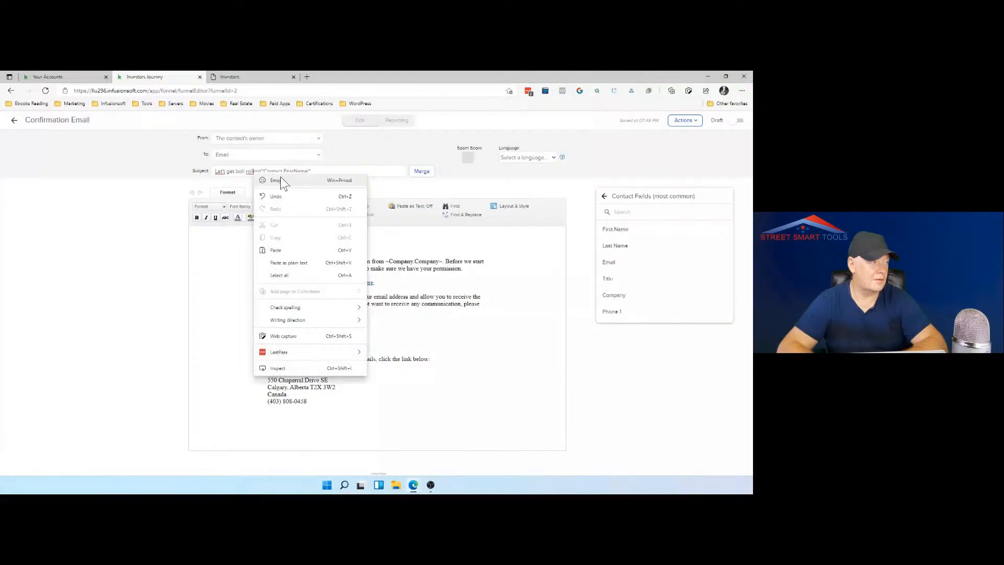
left_click(262, 171)
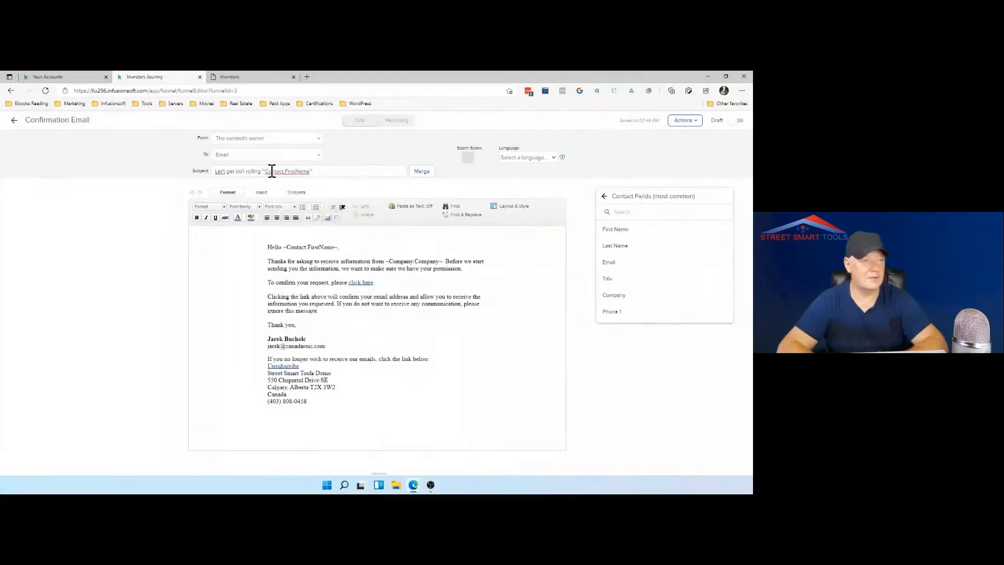
Mark the second Confirmation Email and its Email Confirmation Request sequence as Ready, and return to the campaign canvas.
left_click(739, 120)
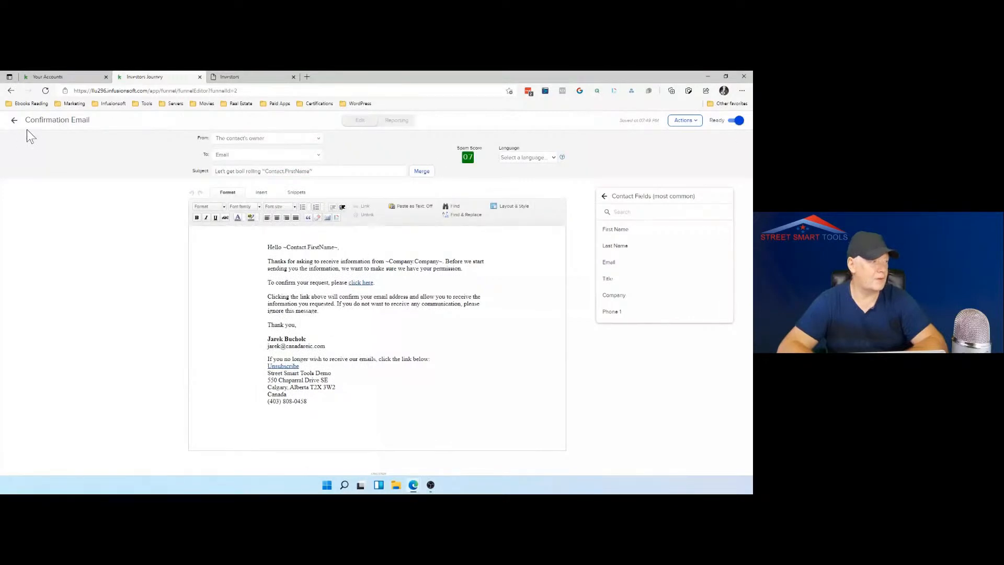
left_click(15, 121)
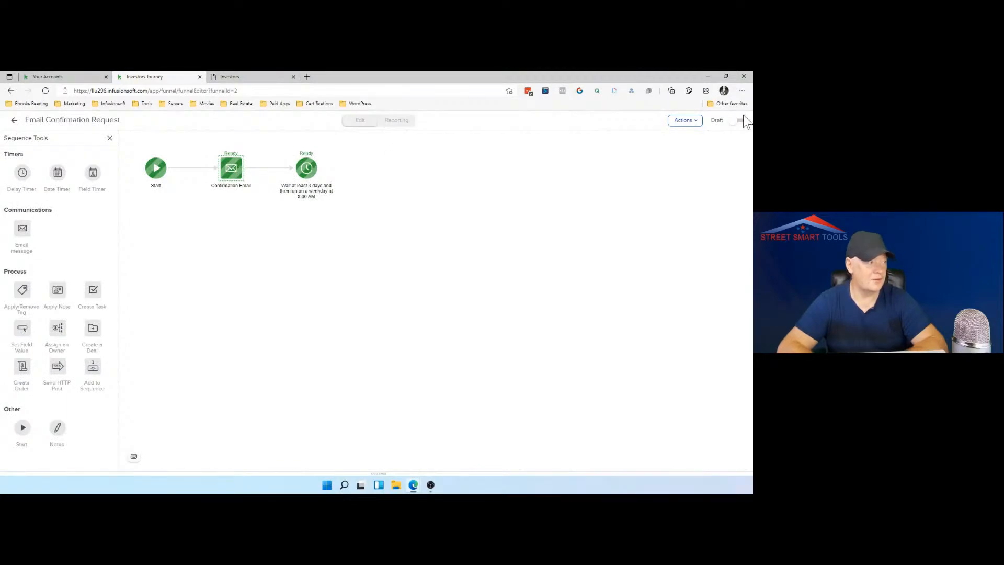
left_click(739, 121)
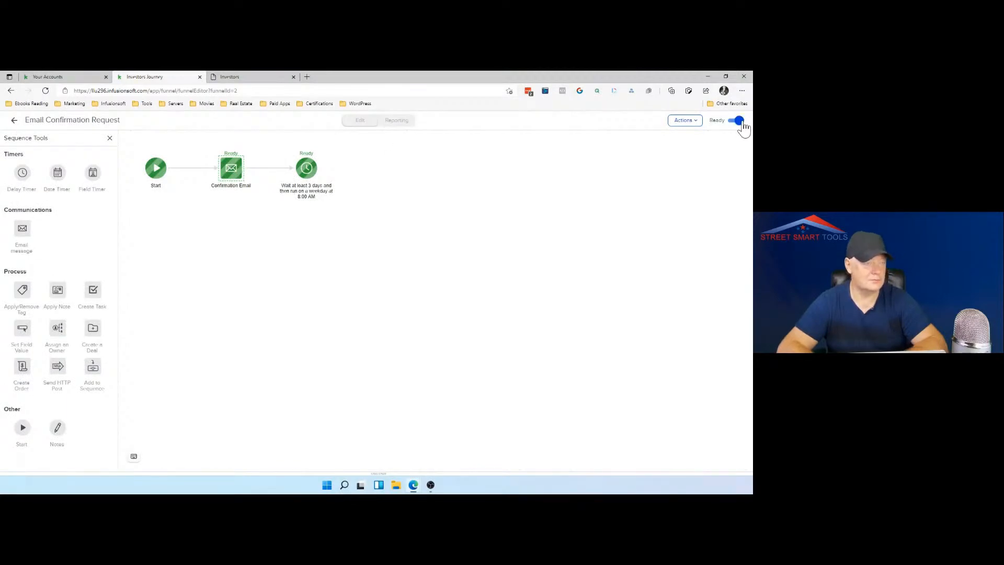
left_click(191, 168)
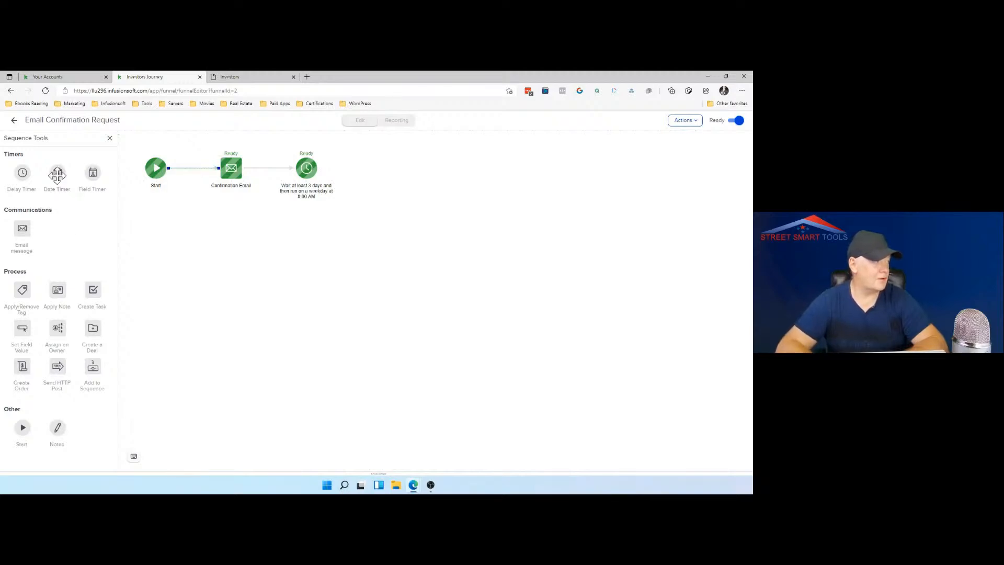
left_click_drag(22, 174, 168, 212)
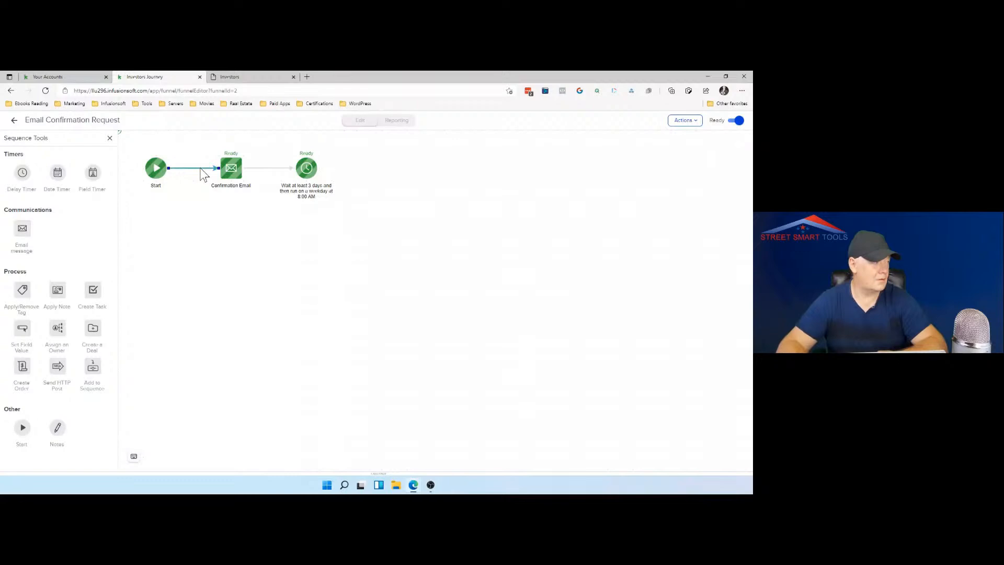
left_click(14, 122)
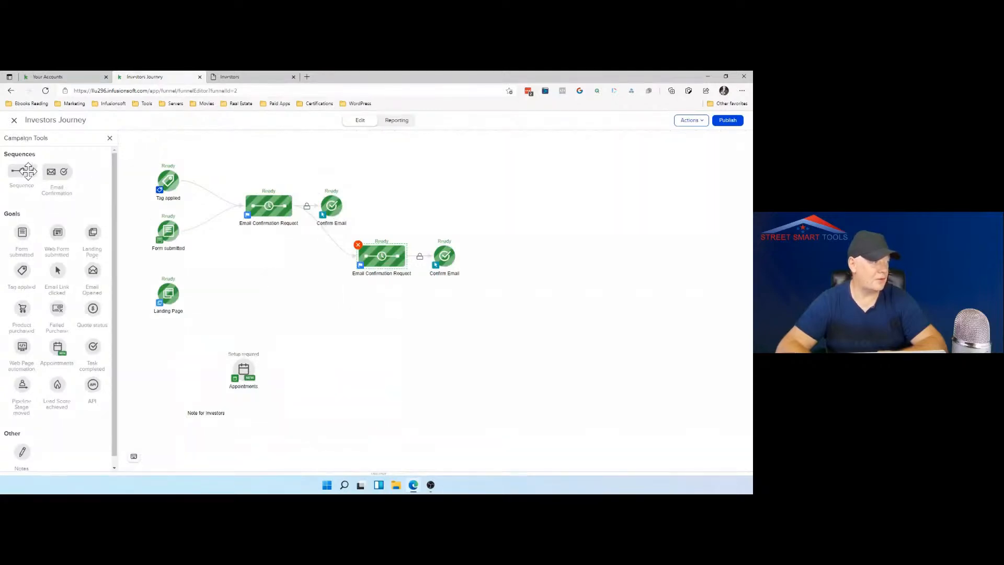
Add a new sequence to the campaign canvas and connect both Confirm Email goals to it.
left_click_drag(28, 171, 508, 218)
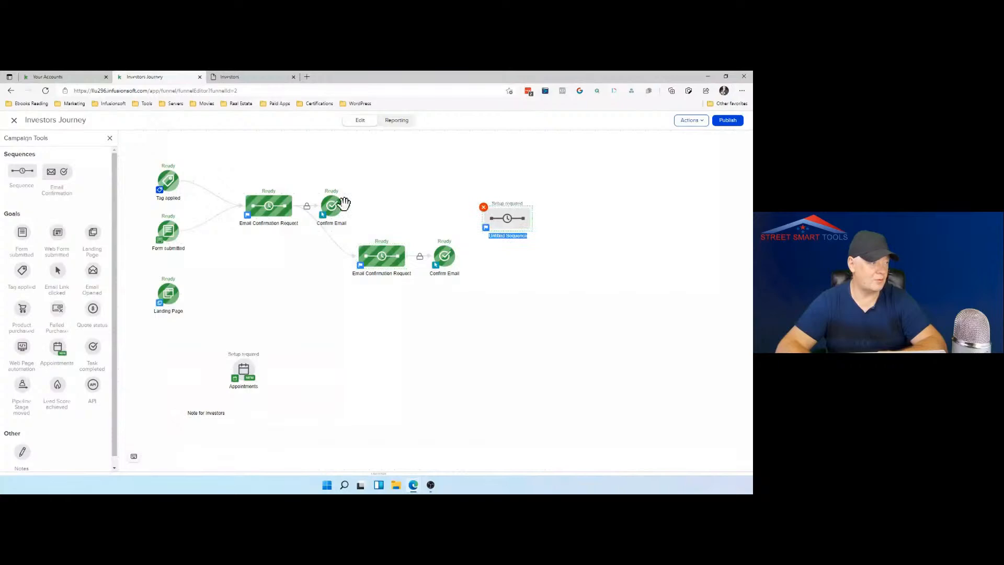
left_click_drag(345, 203, 489, 220)
left_click_drag(454, 255, 490, 224)
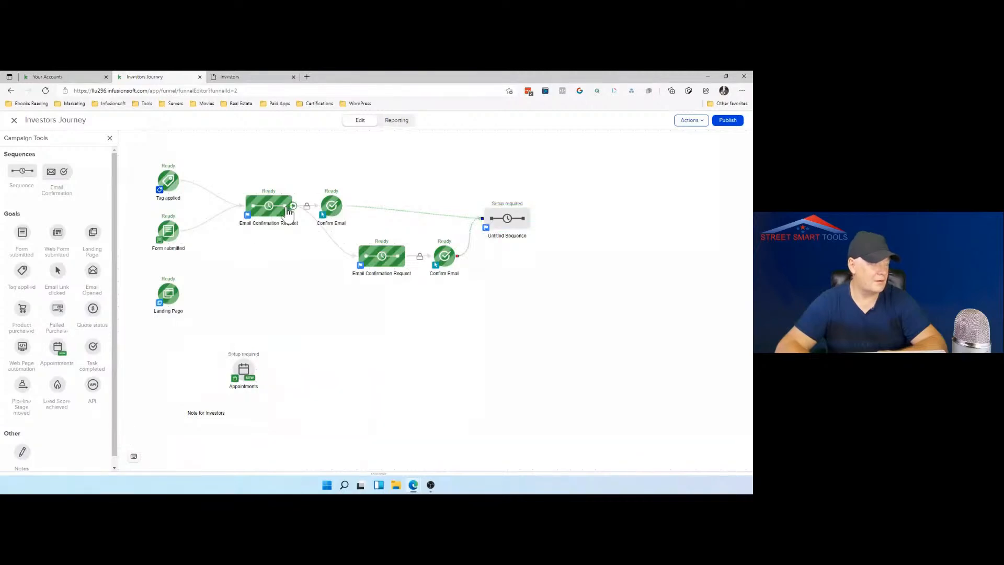
Add a Delay Timer after Start in the new sequence, waiting at least 30 minutes and running on weekdays between 8:00 AM and 5:00 PM.
left_click(508, 220)
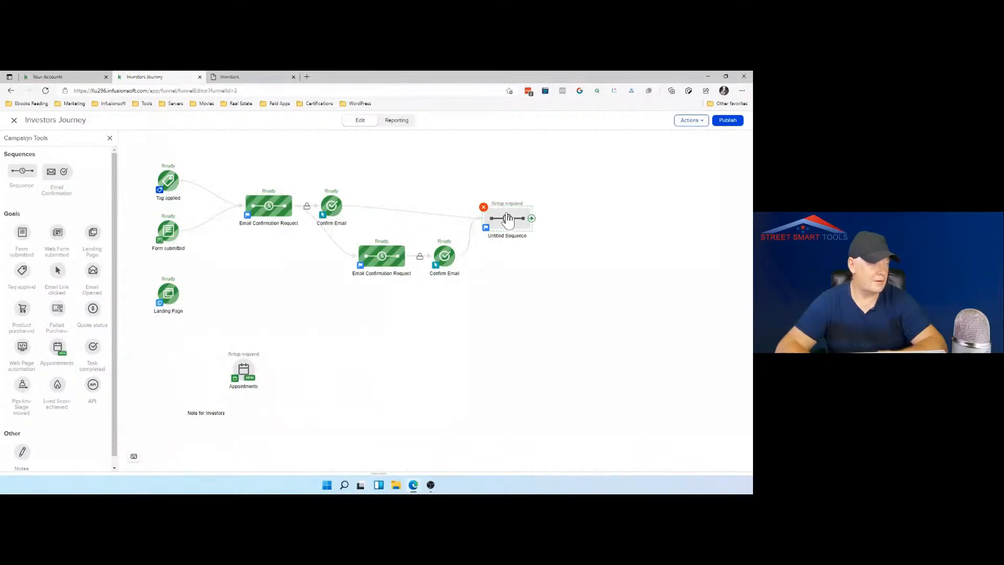
double_click(508, 219)
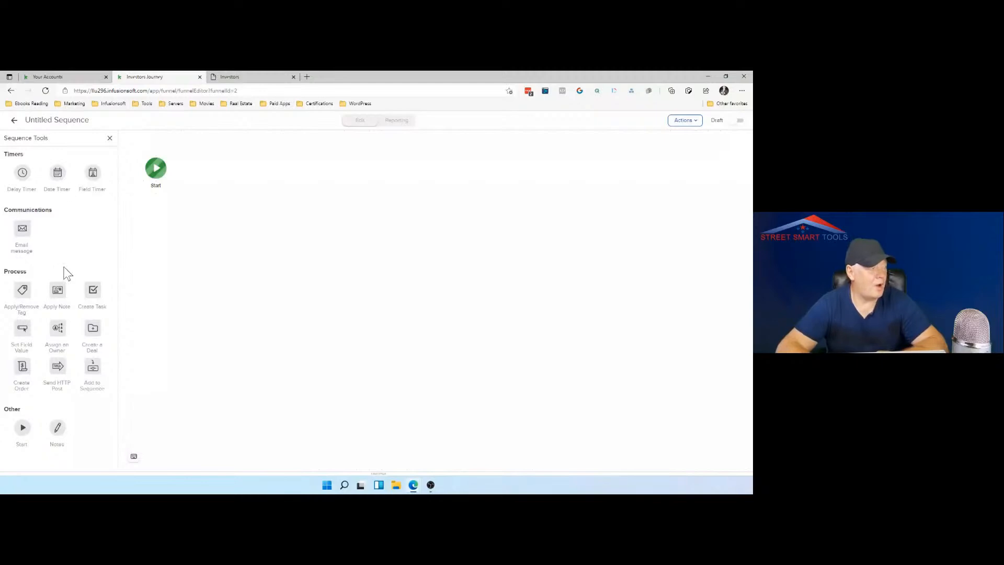
left_click_drag(22, 172, 201, 166)
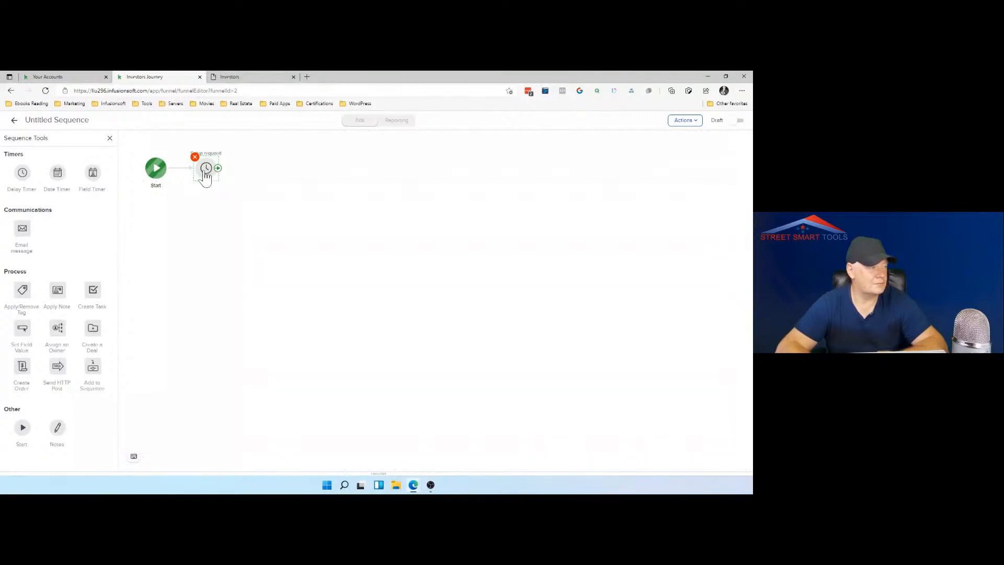
double_click(205, 172)
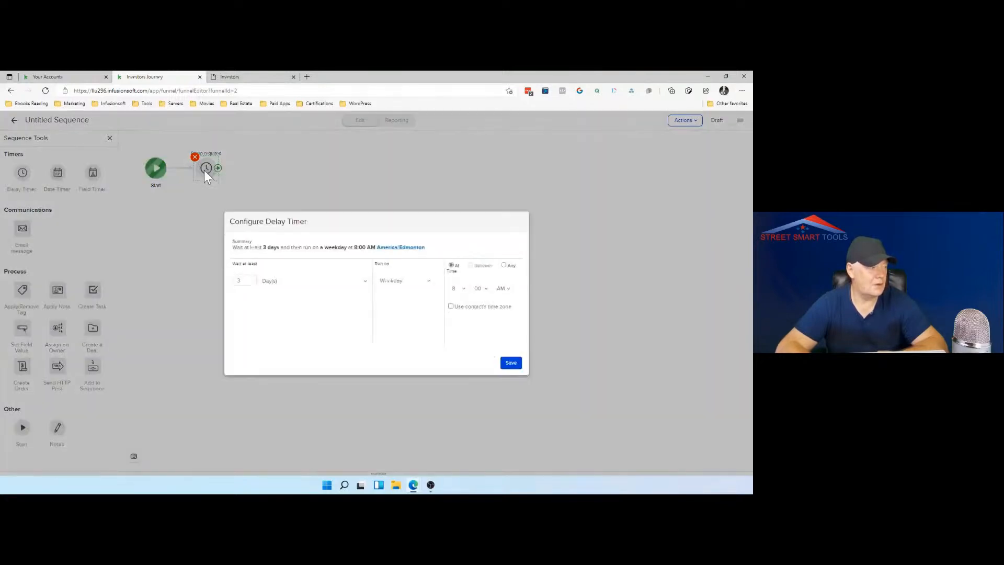
left_click(253, 283)
left_click(252, 283)
left_click(252, 283)
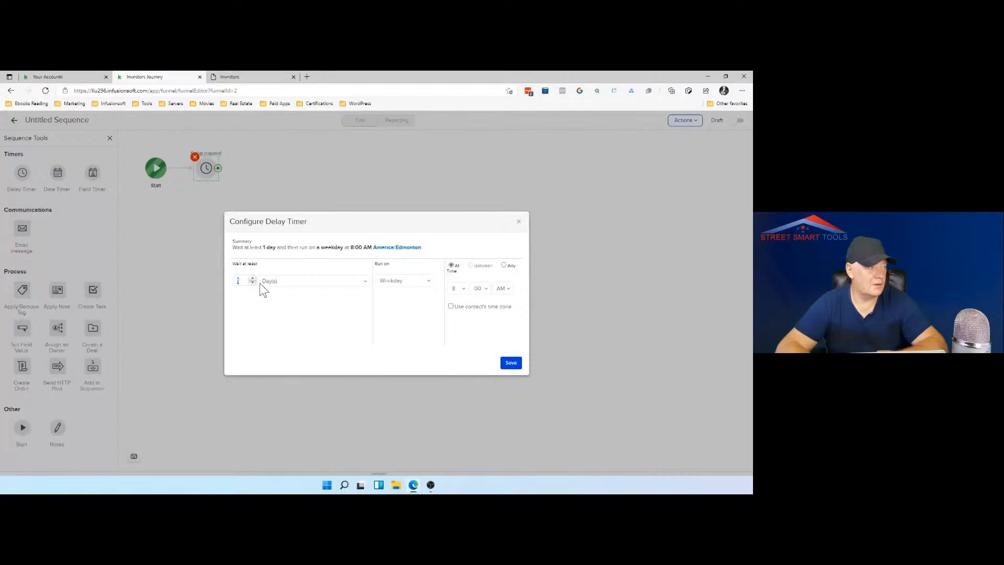
left_click(264, 283)
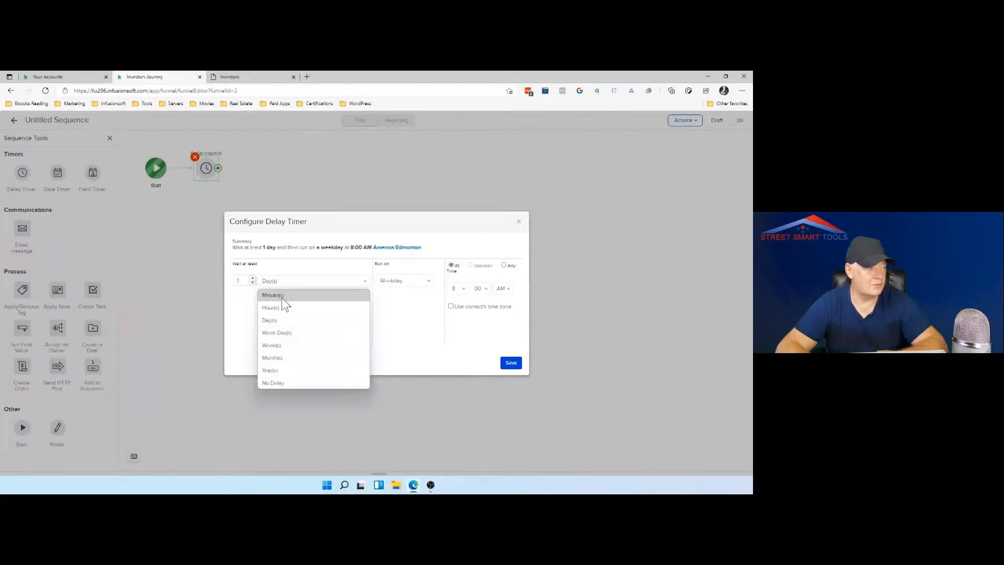
left_click(281, 297)
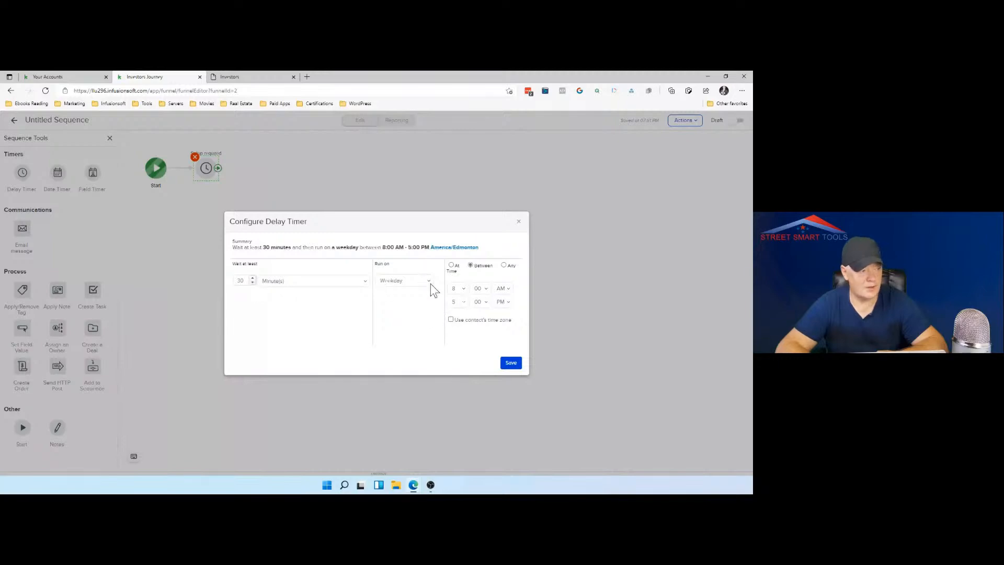
left_click(511, 362)
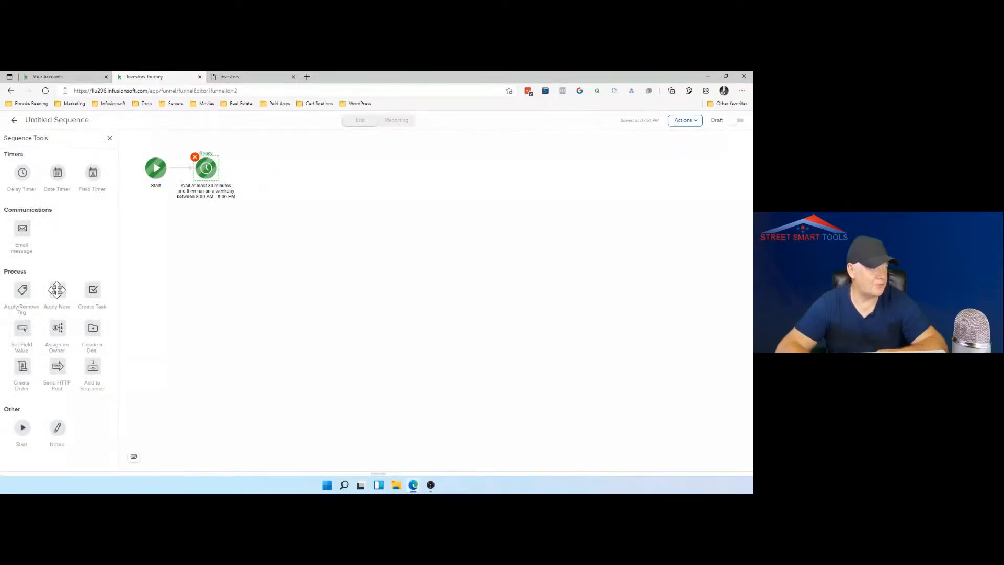
Add an Apply Note after the Delay Timer, open it, and set its action type to Other.
left_click_drag(56, 290, 293, 166)
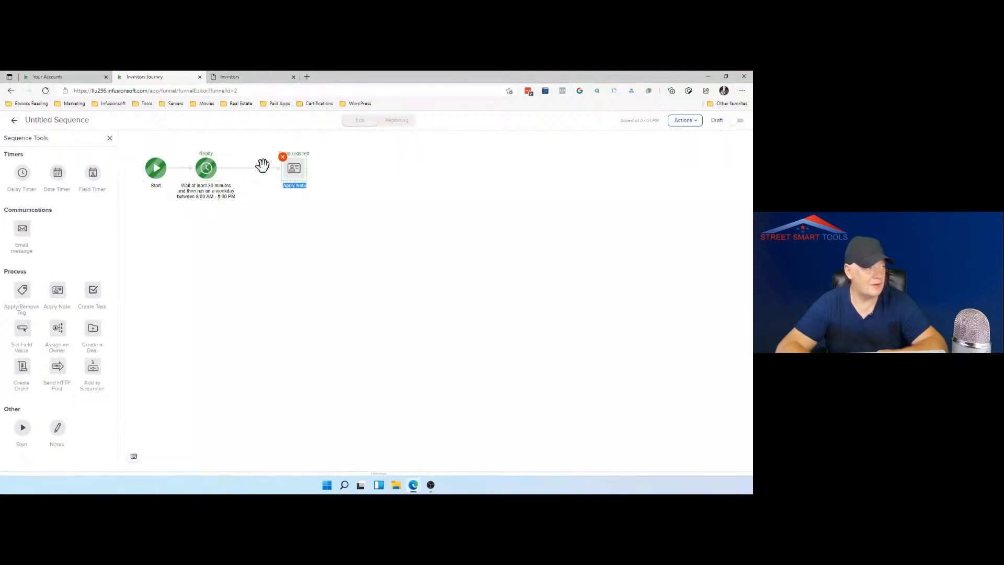
double_click(292, 173)
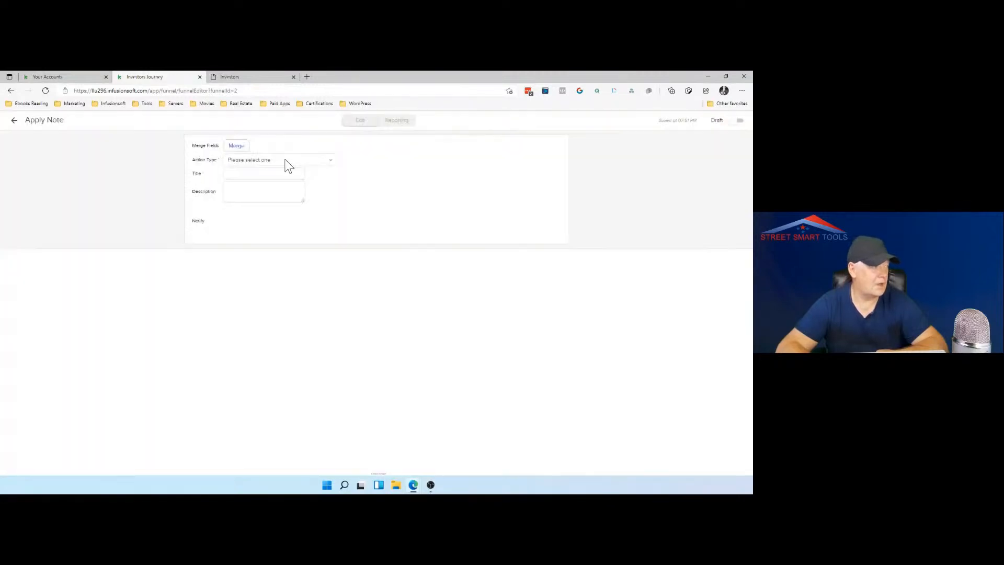
left_click(288, 162)
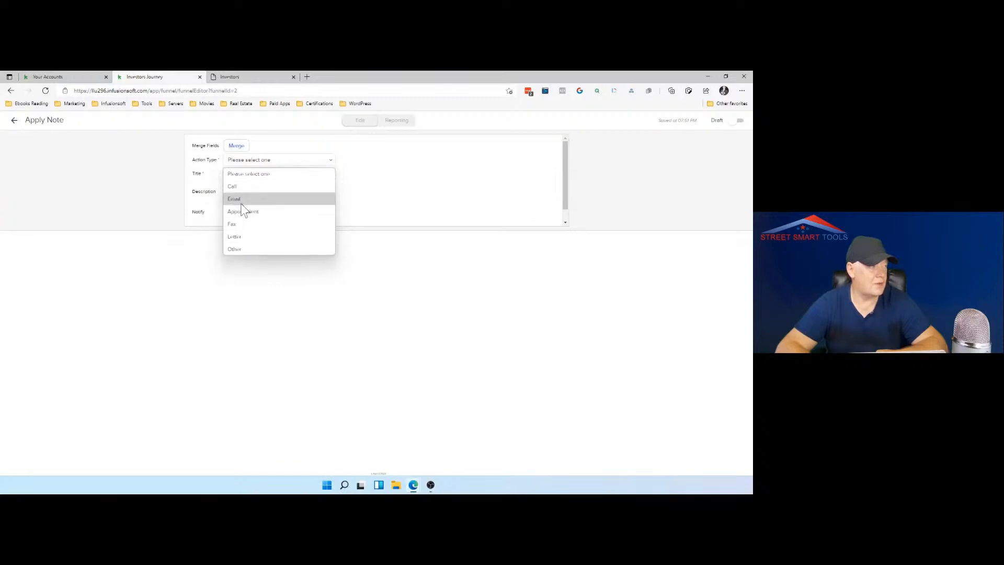
left_click(244, 249)
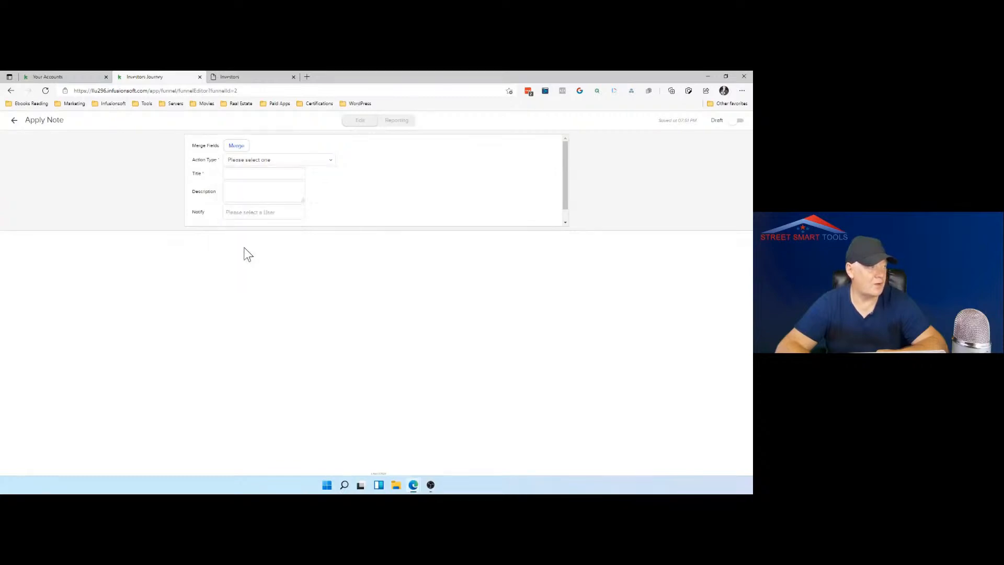
Fill the note's title with the contact's First Name and Last Name merge fields.
left_click(241, 147)
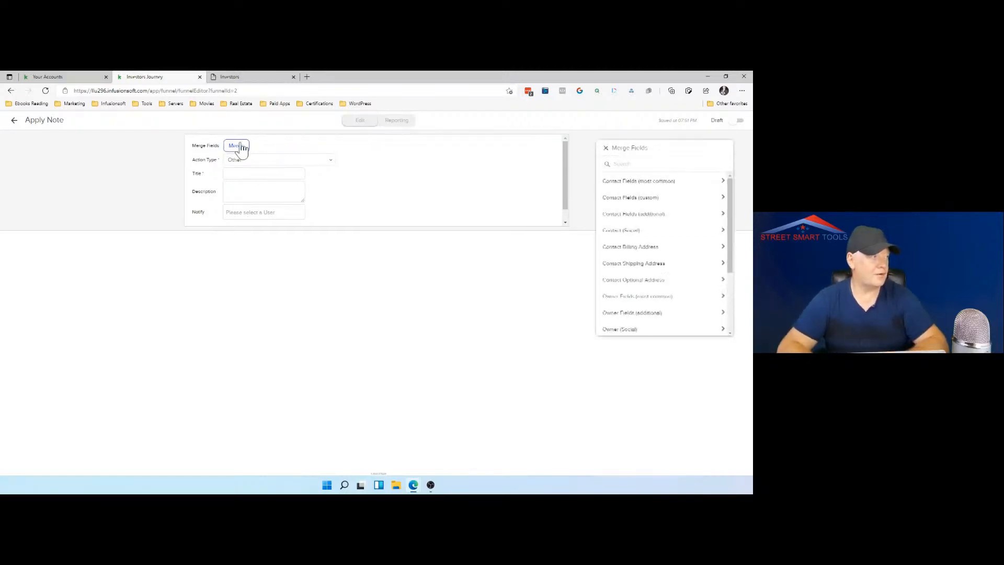
left_click(621, 182)
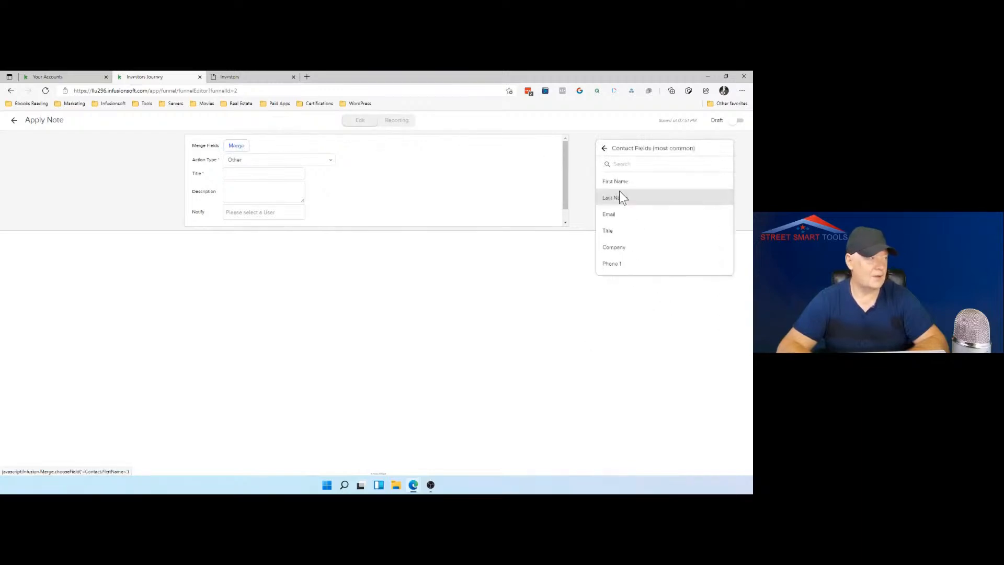
left_click(621, 186)
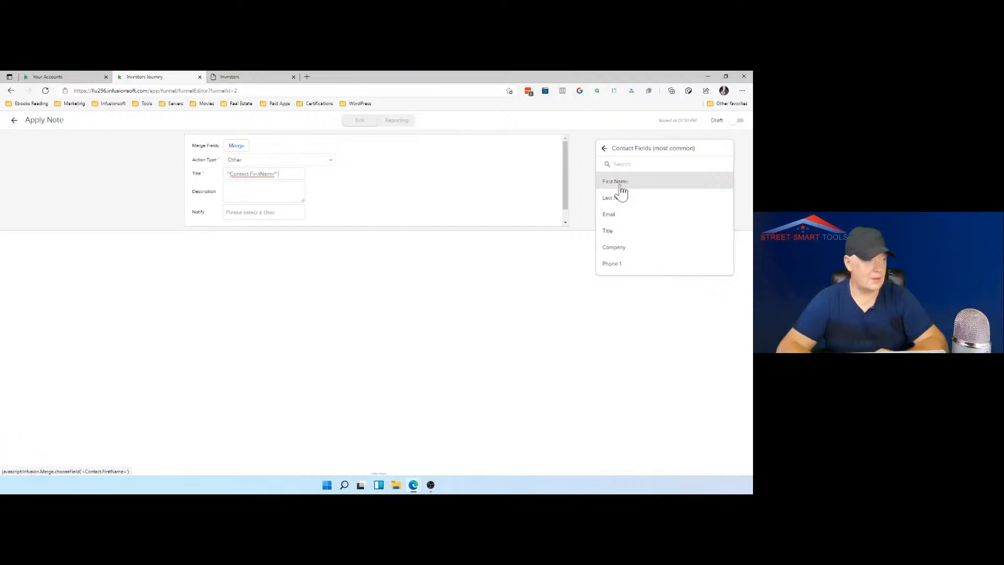
left_click(630, 208)
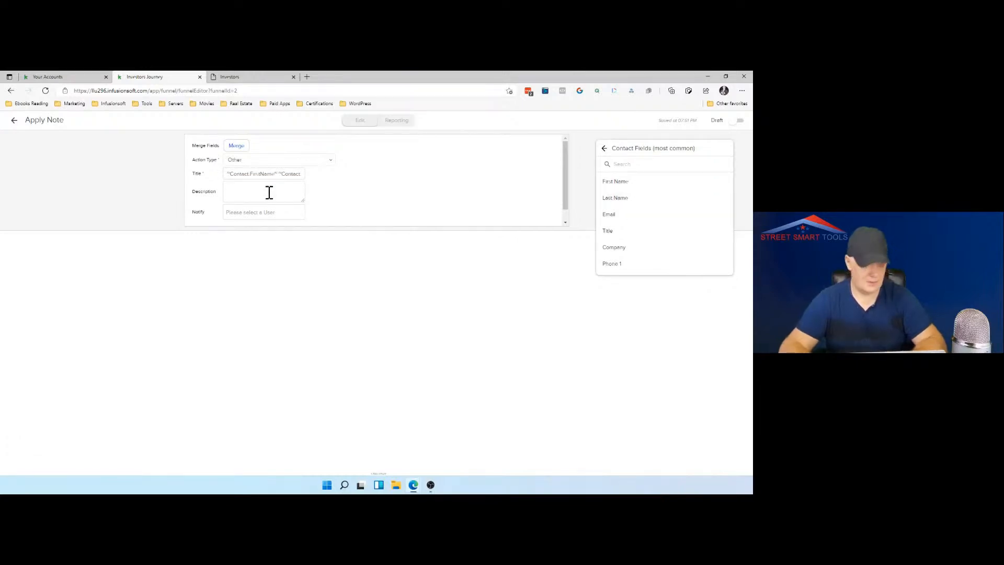
Write the note description "Just submitted the form and is interested to invest" and choose the listed account user to notify.
type("Just")
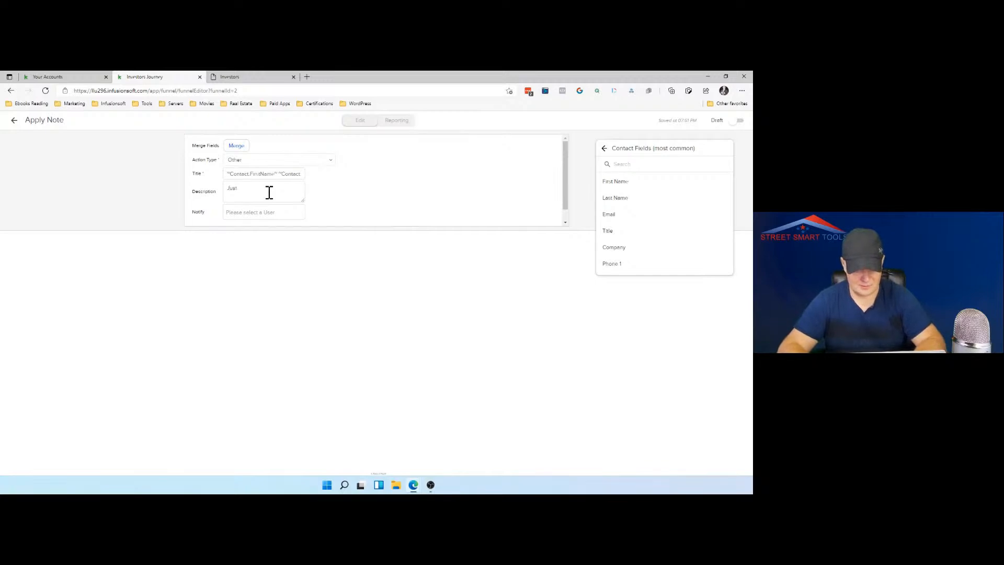
type(" sub")
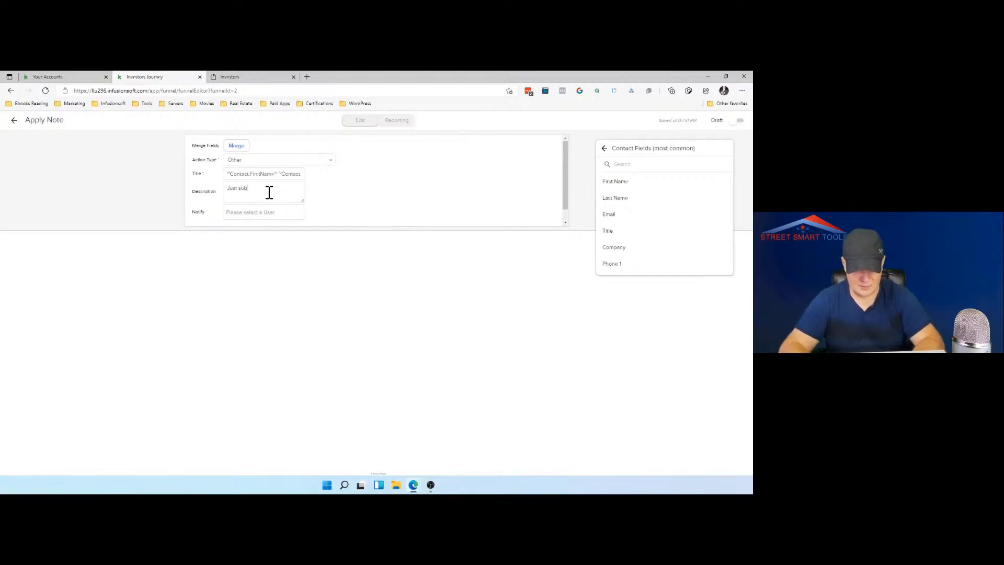
type("mitted t")
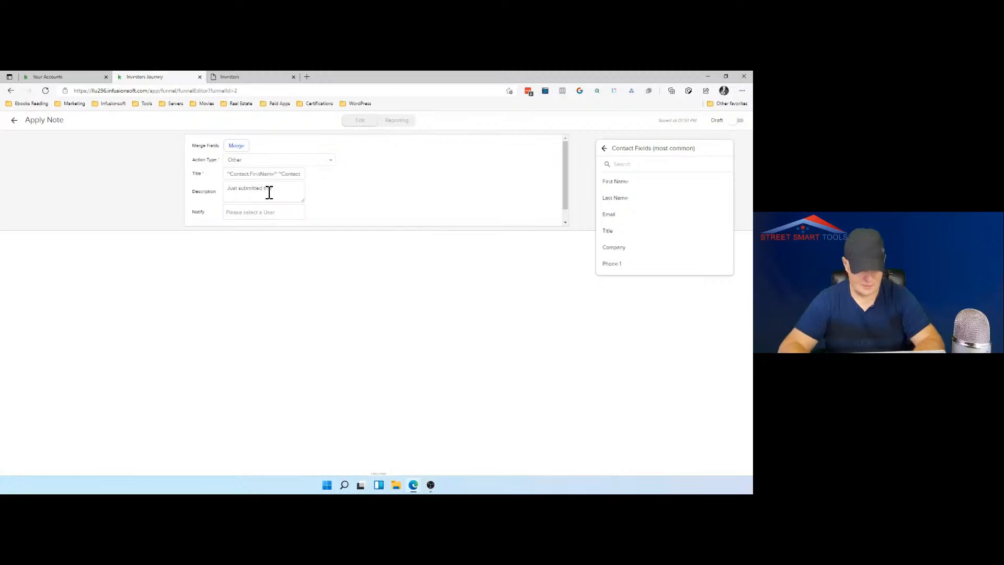
type("he form a")
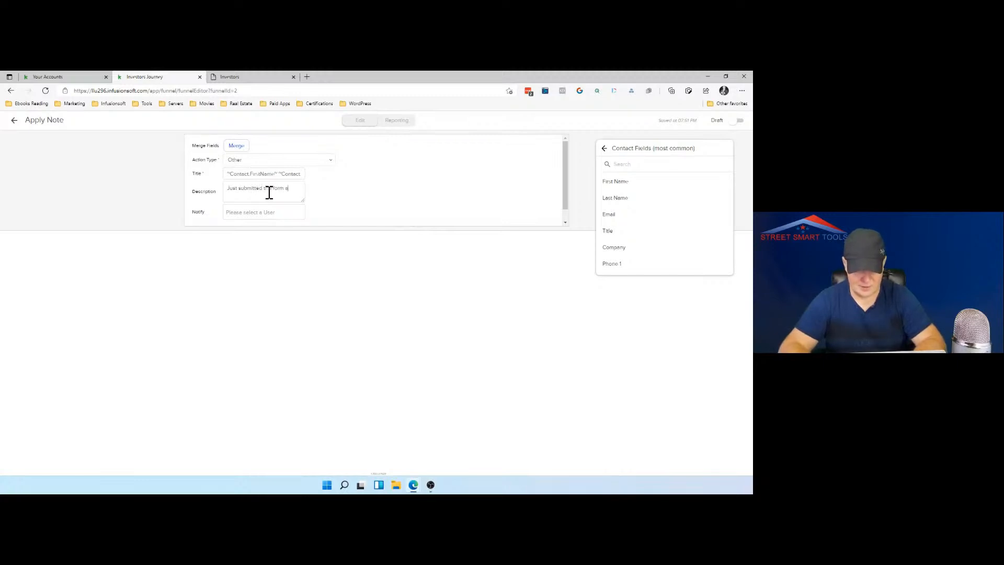
type("nd started")
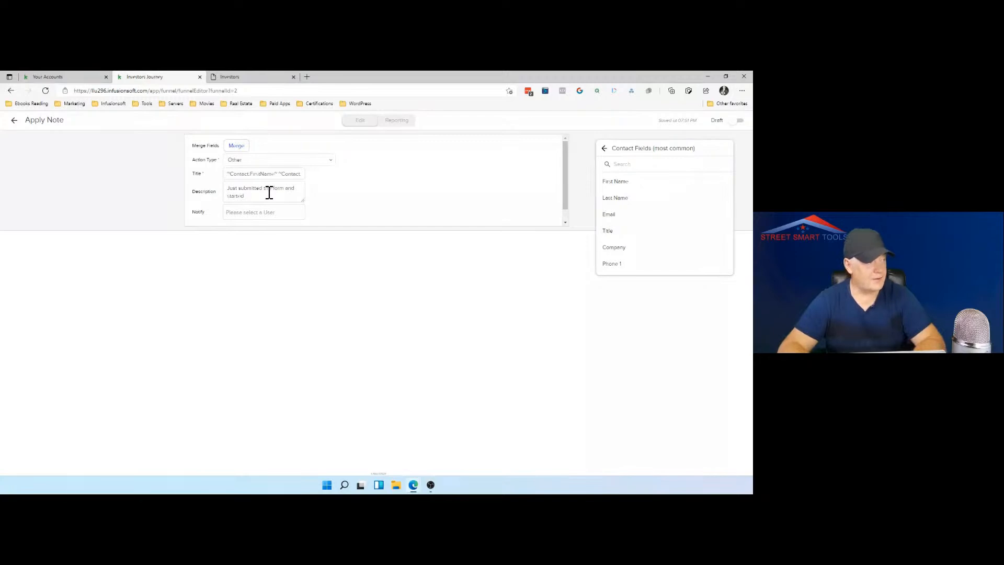
key("BackSpace")
key("BackSpace")
key("BackSpace")
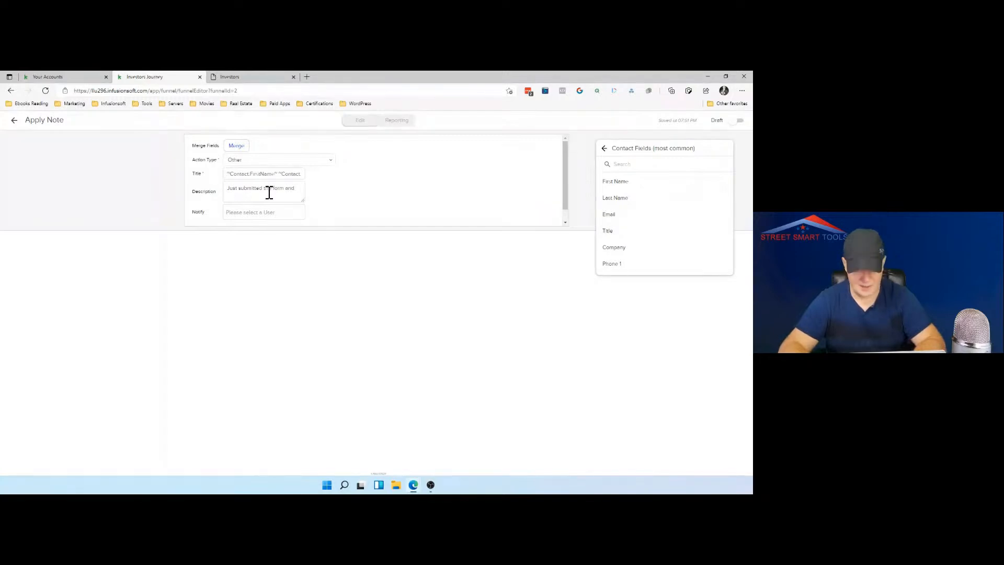
type("is interested ")
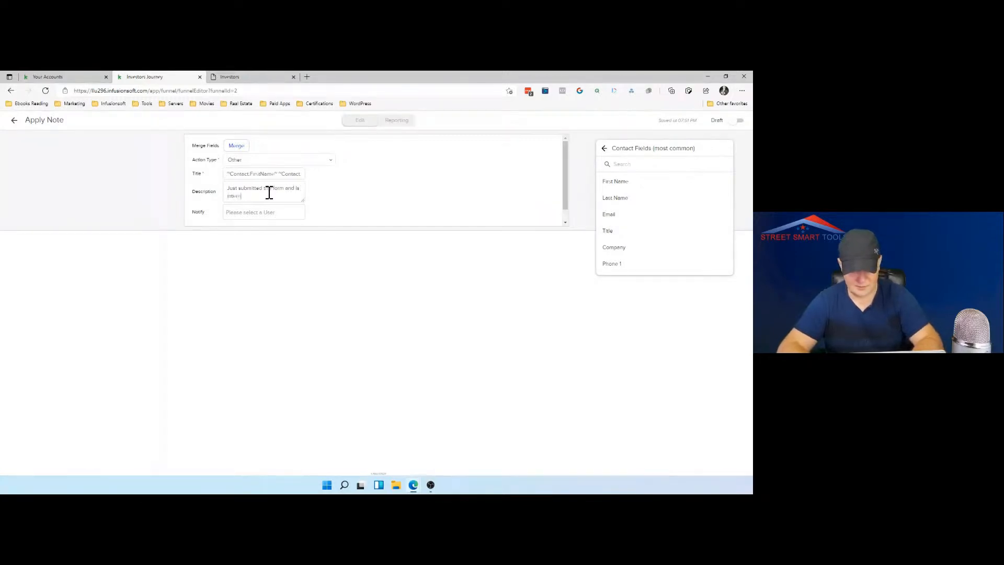
type("to ")
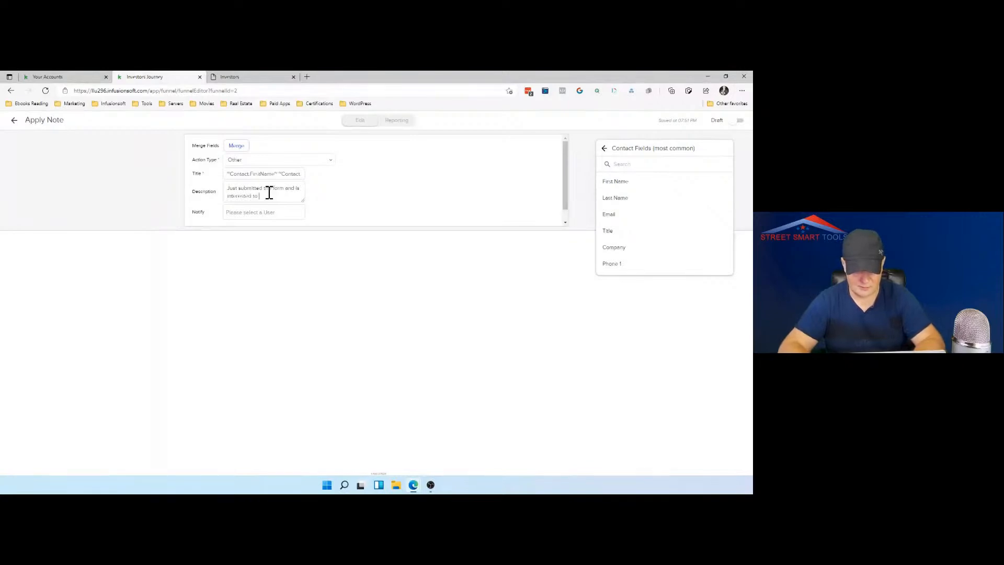
type("invest")
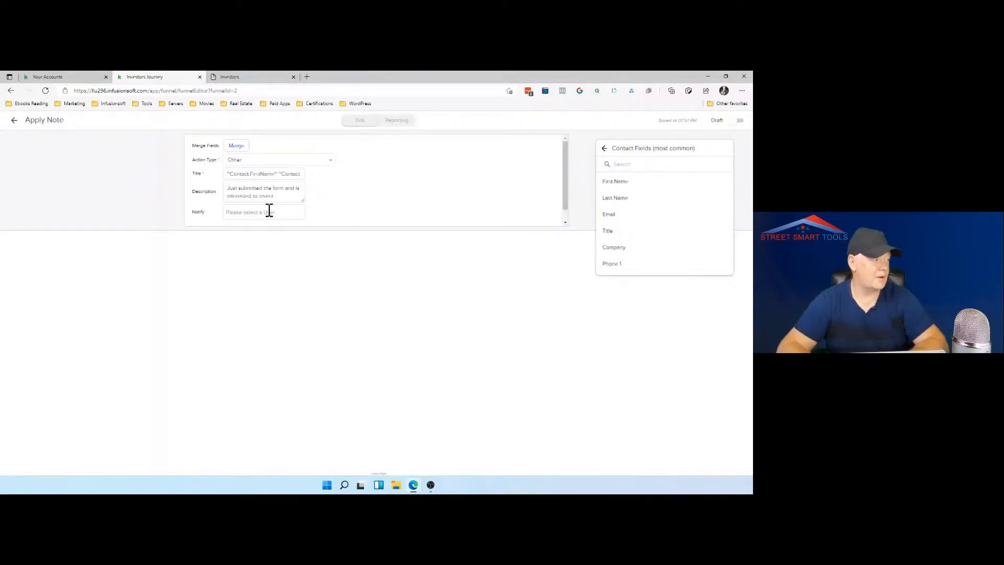
left_click(269, 212)
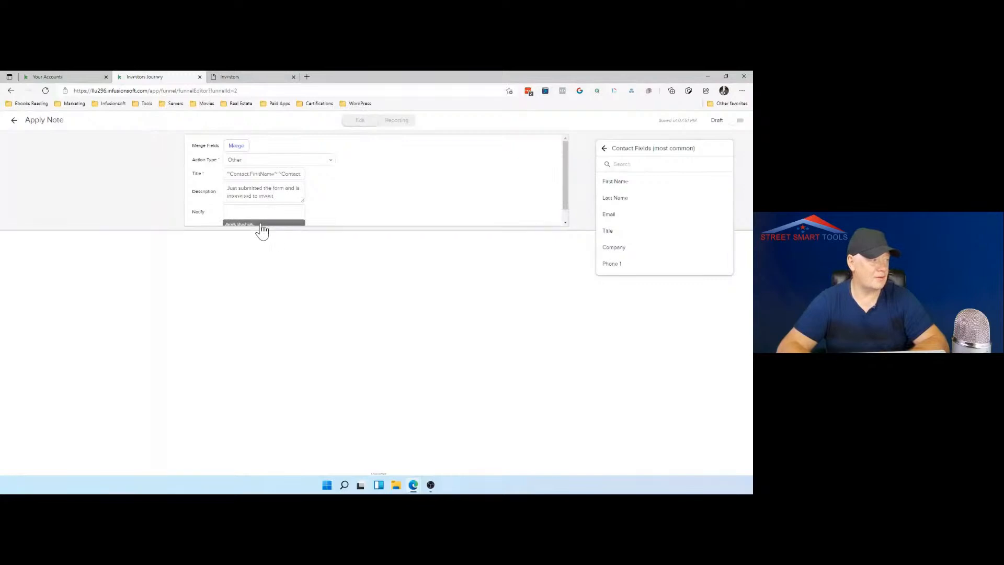
left_click(261, 225)
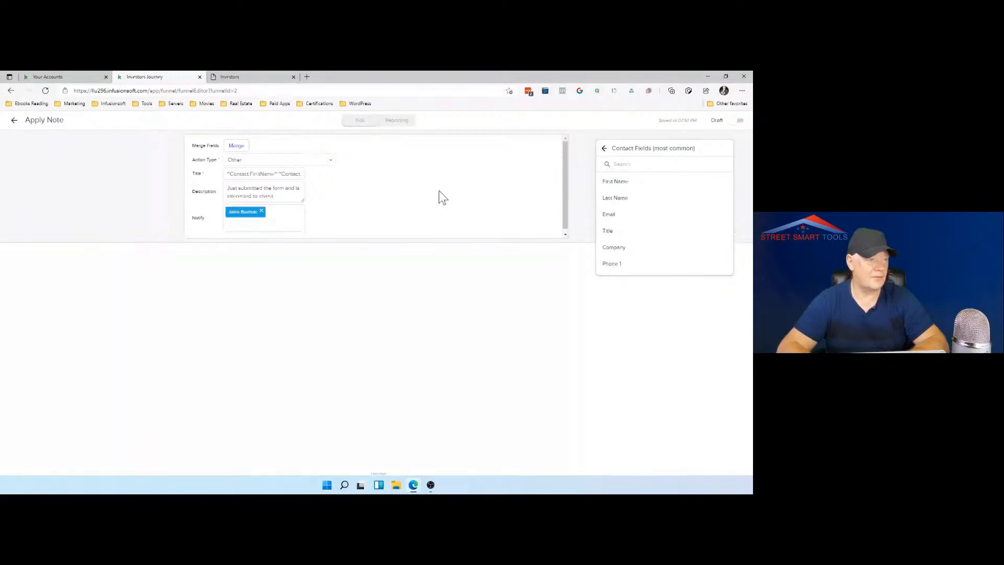
Mark the contact note as Ready and return to the sequence.
left_click(738, 122)
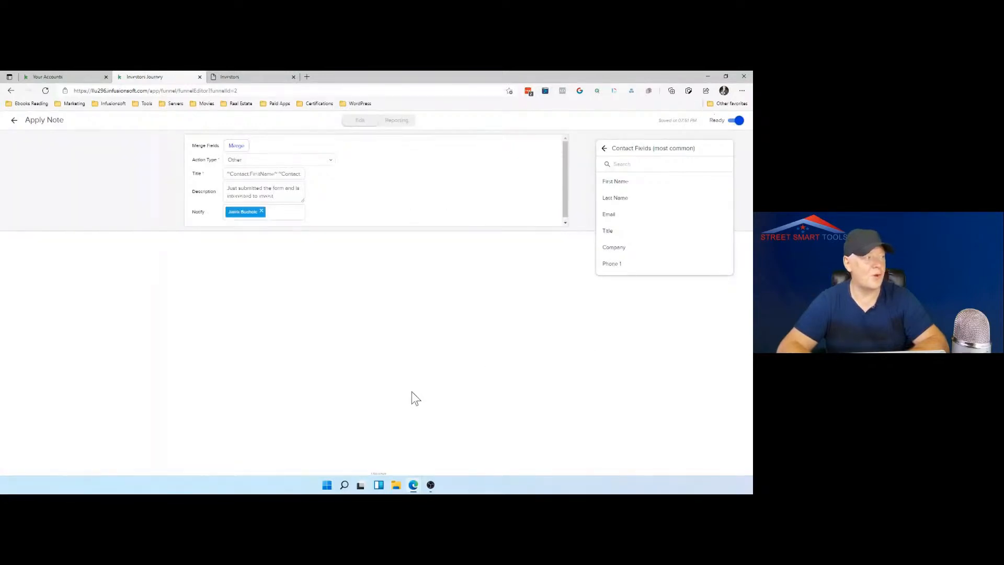
left_click(14, 120)
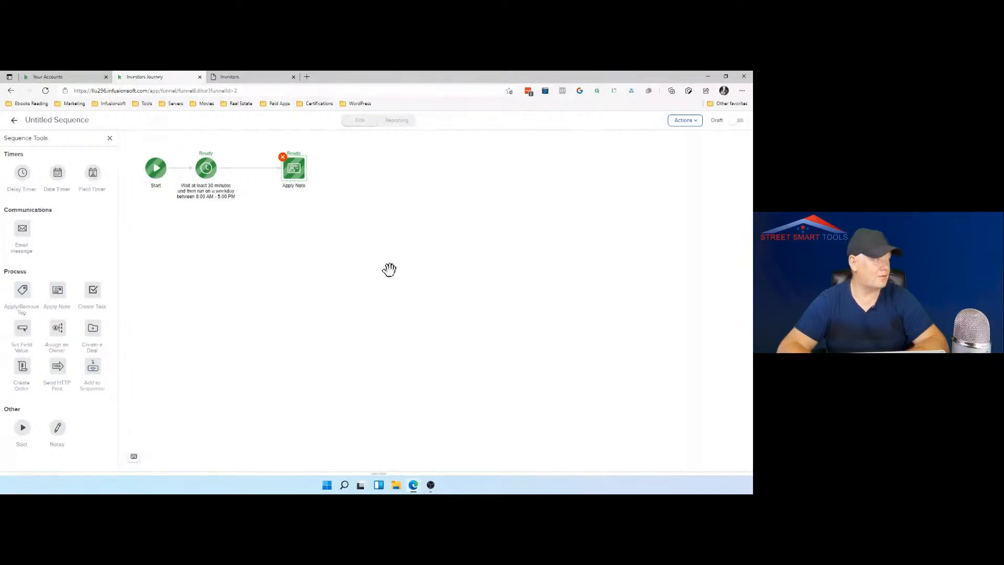
Add an email message after Apply Note and start it from the Simple Text template.
left_click_drag(23, 230, 370, 181)
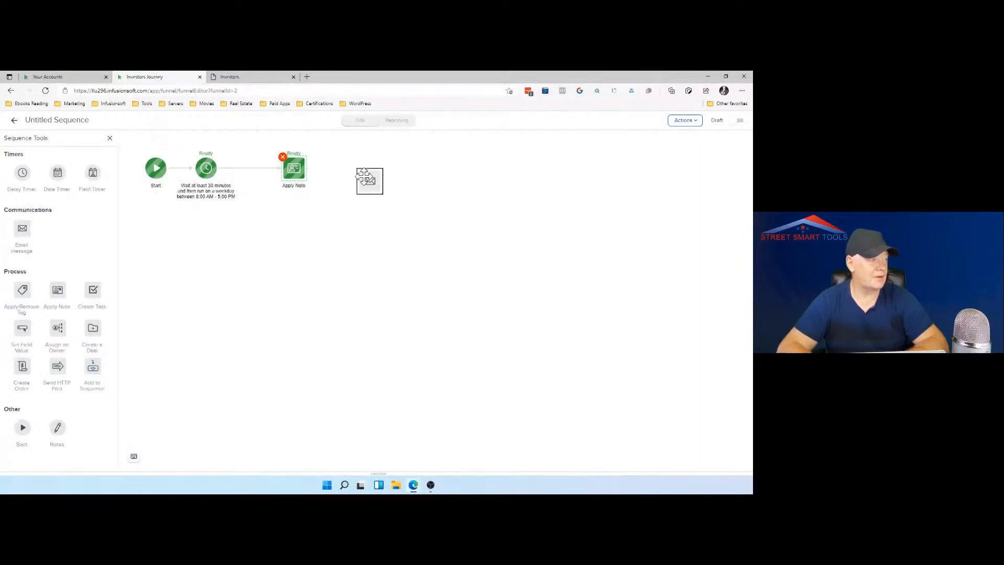
double_click(372, 187)
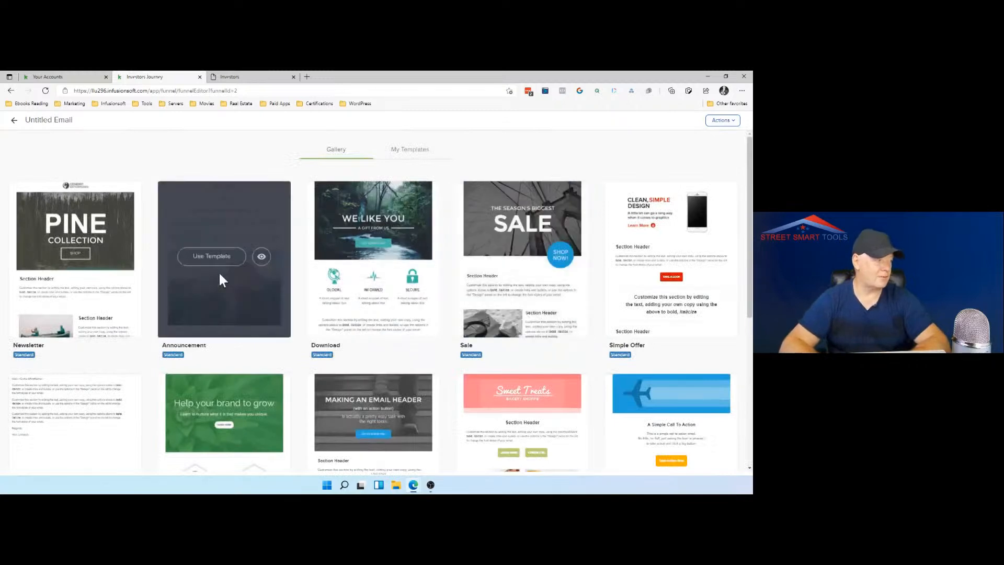
scroll(76, 273, "down", 3)
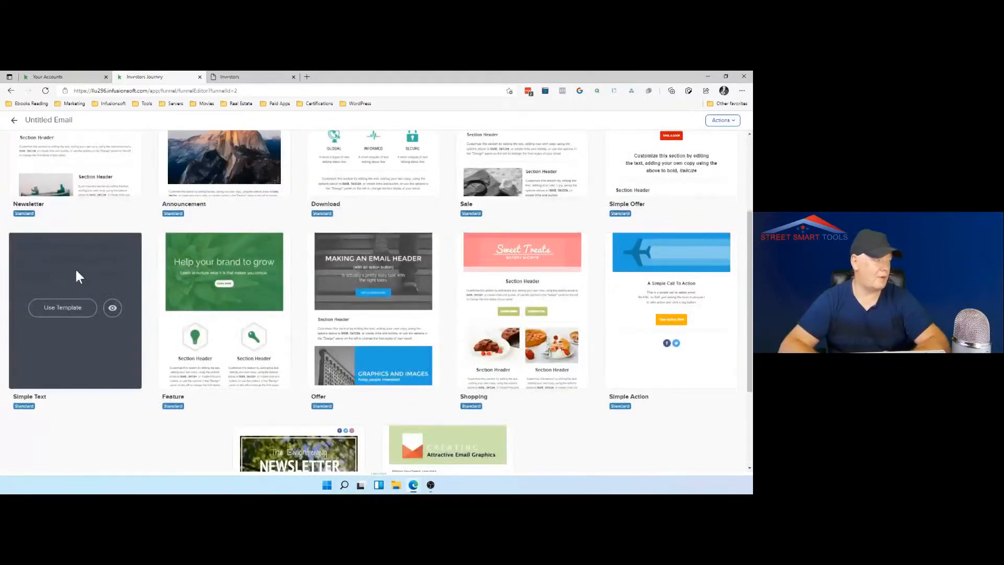
left_click(73, 306)
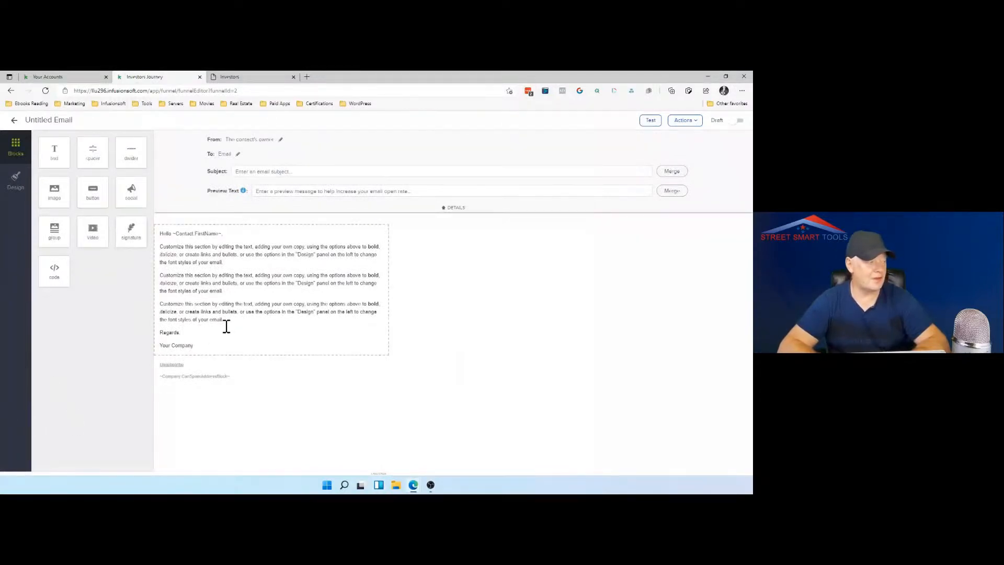
Replace the three placeholder paragraphs in the email body with "I'm happy to to work with you.".
left_click_drag(225, 319, 145, 279)
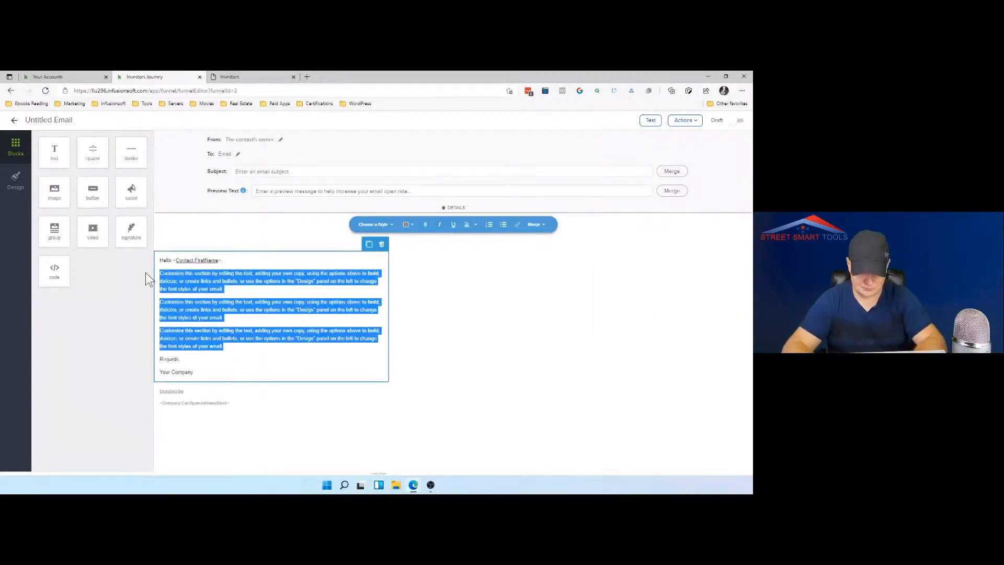
key("BackSpace")
type("Im happy to")
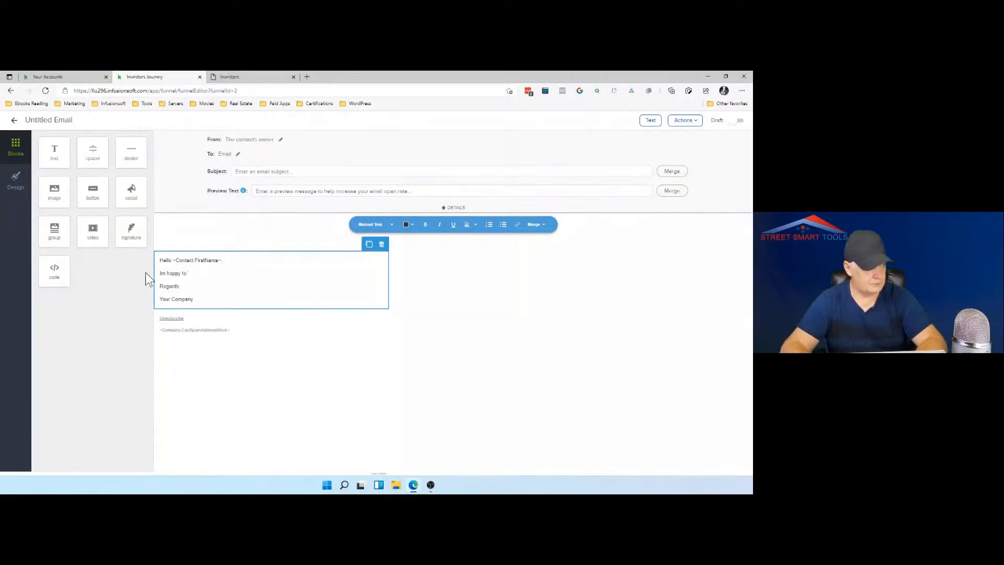
double_click(164, 274)
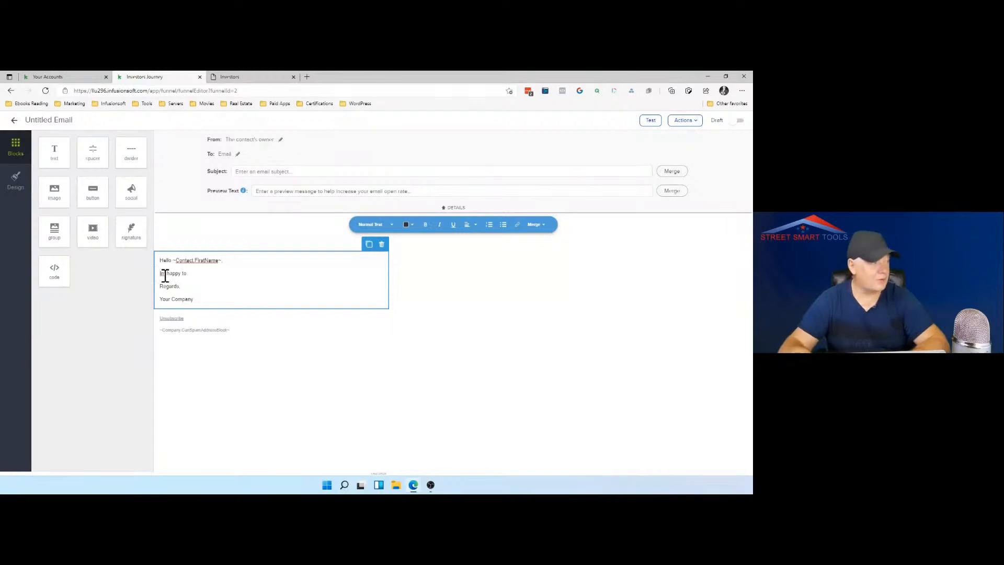
type("I'm happy to")
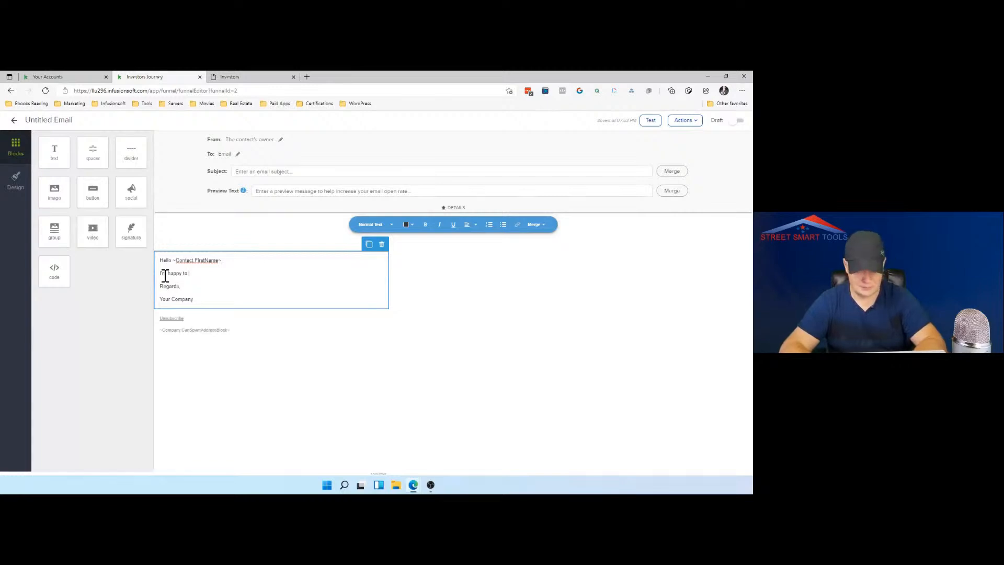
type("to work")
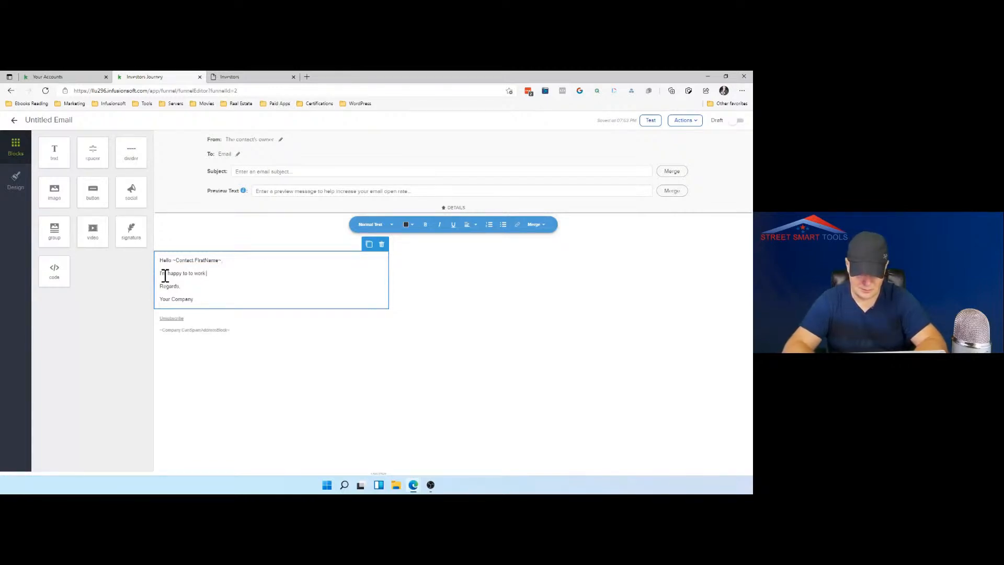
type(" with you ")
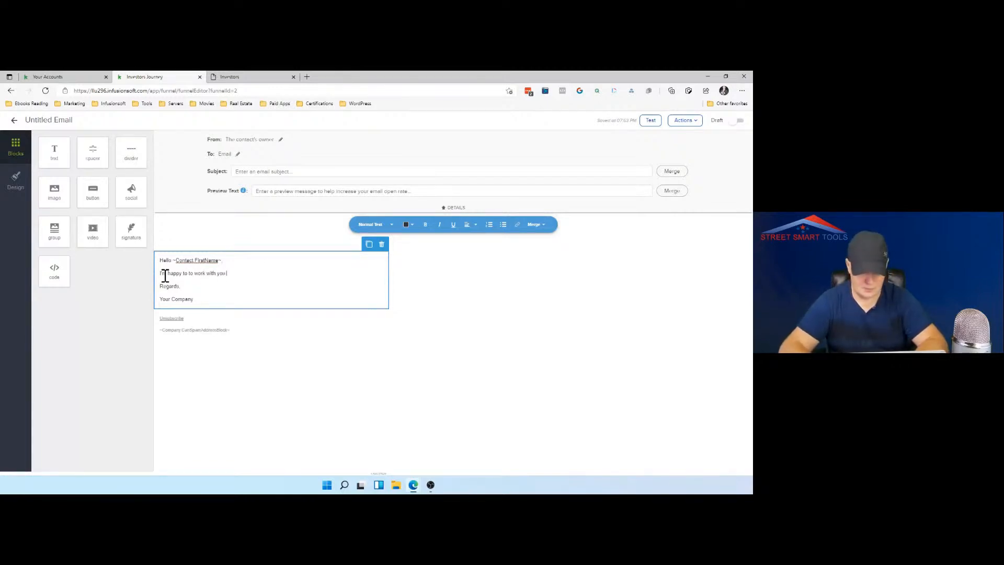
type("lo")
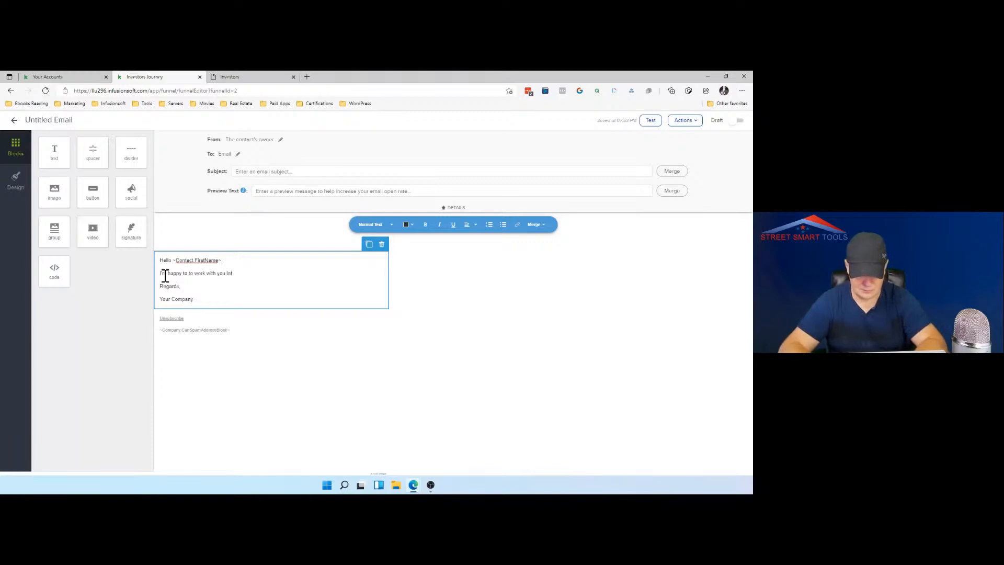
type("to discov")
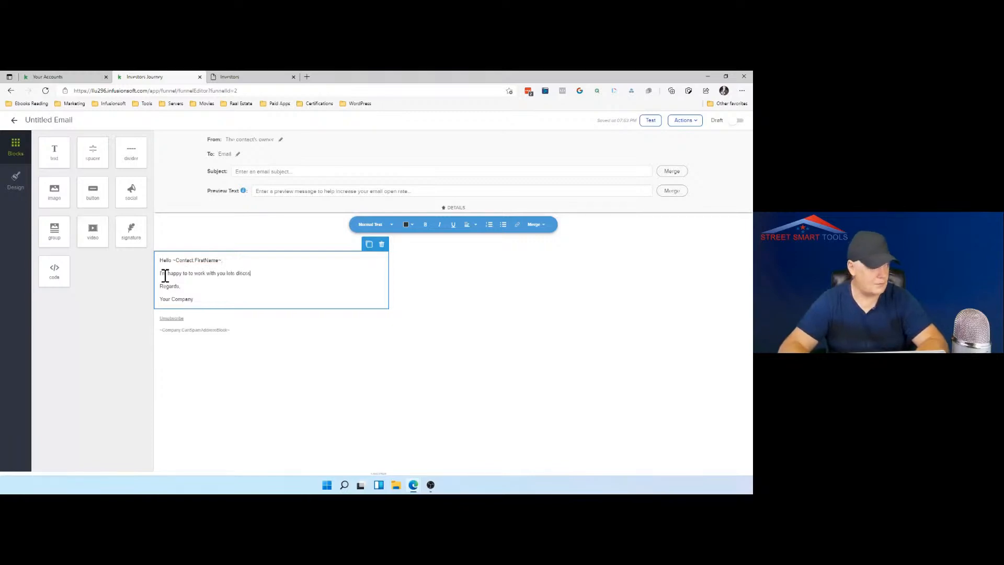
key("BackSpace")
key("BackSpace")
key("BackSpace")
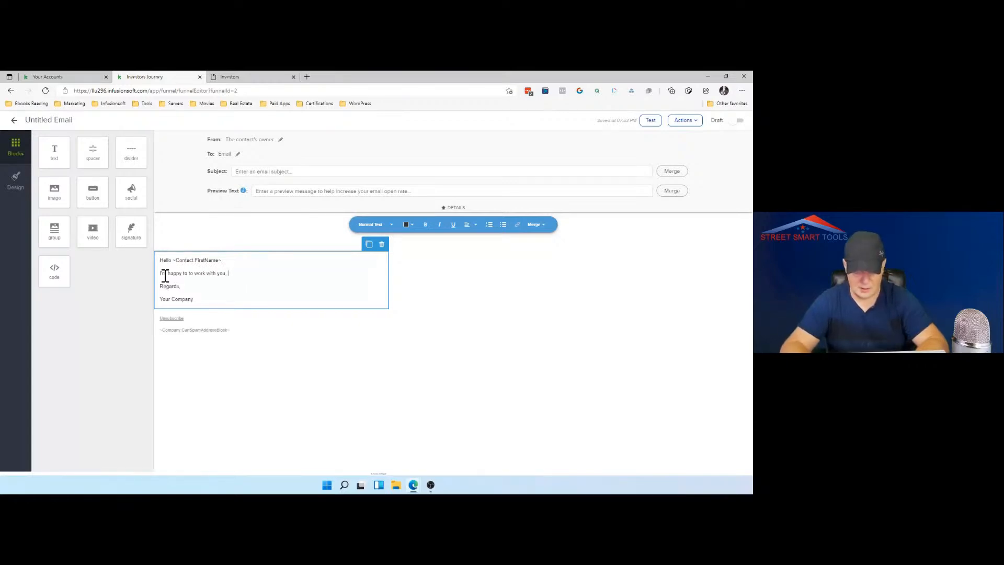
Continue the email body with "I will be calling you tomorrow" and a line break before the closing.
type("I will be")
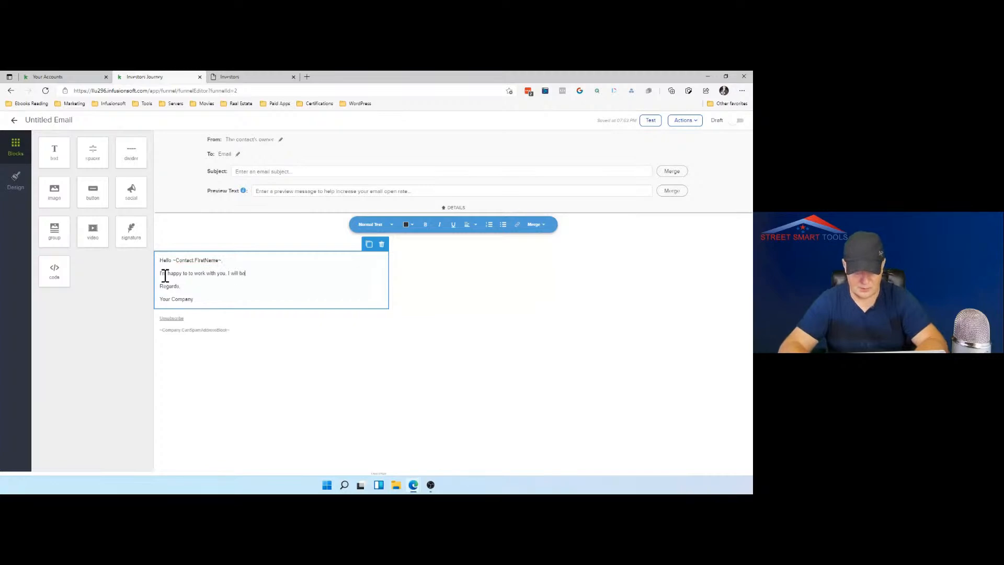
type(" calling yo")
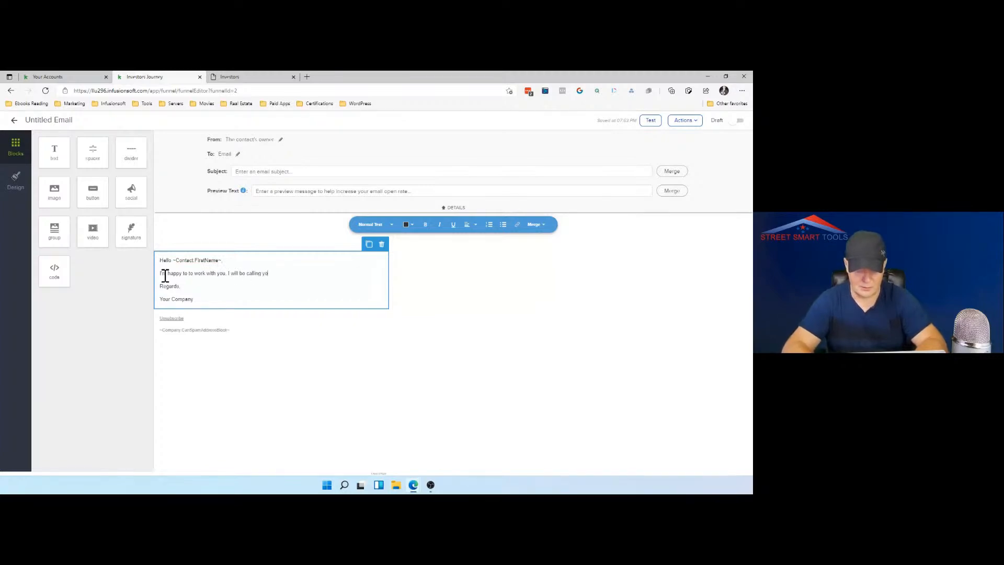
type("u ")
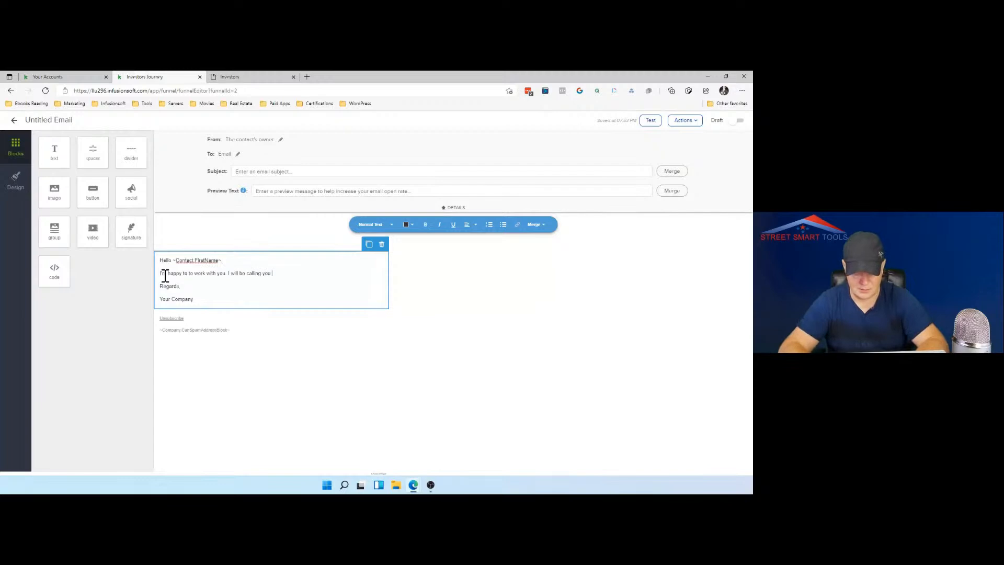
type("tomorro")
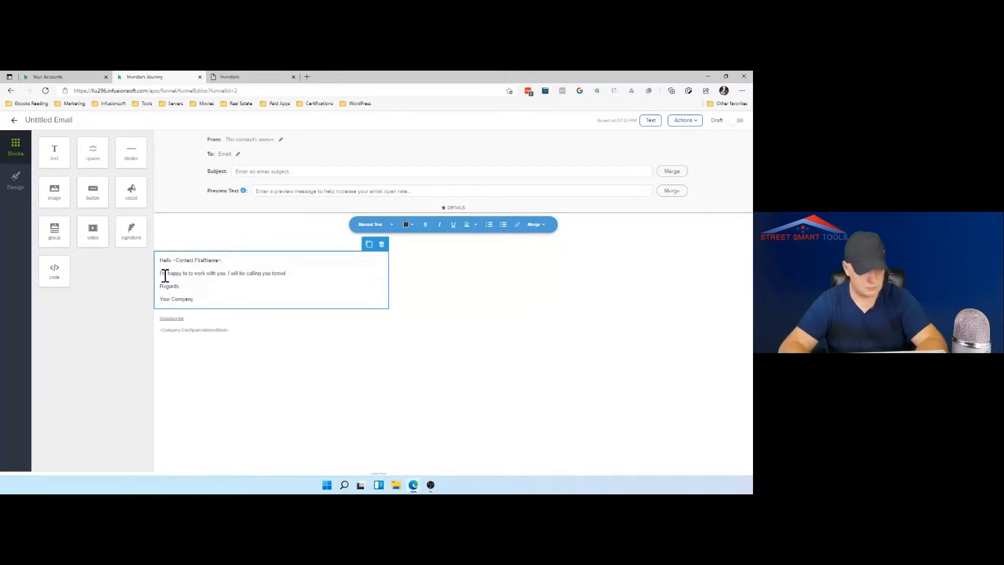
type("w")
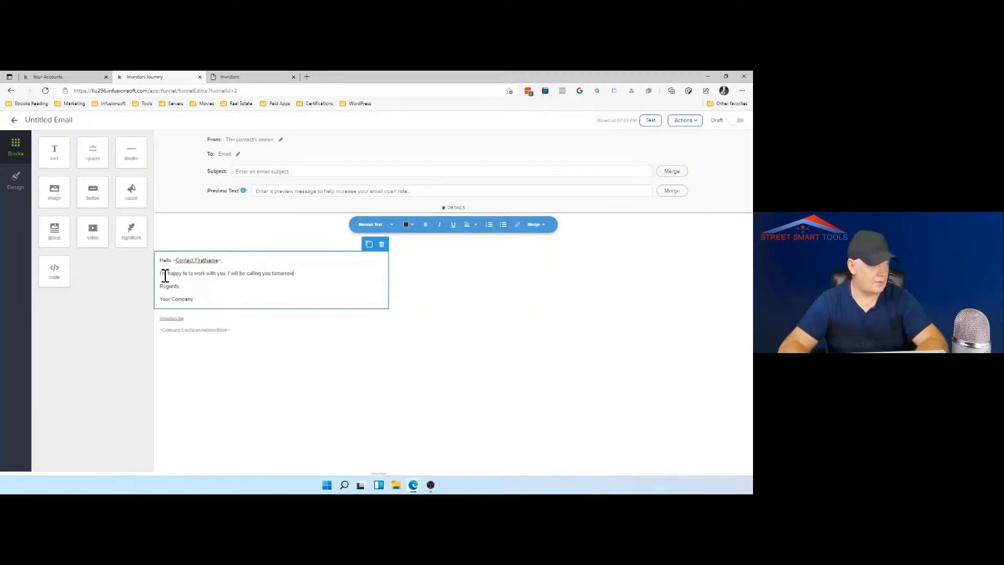
key("Return")
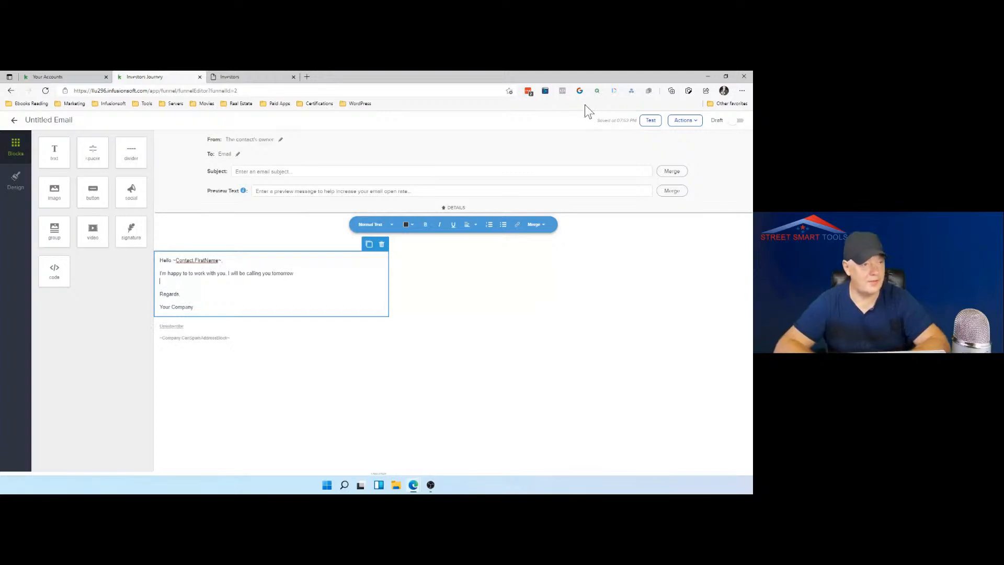
Try to mark the email as Ready, and reopen it from the sequence.
left_click(739, 121)
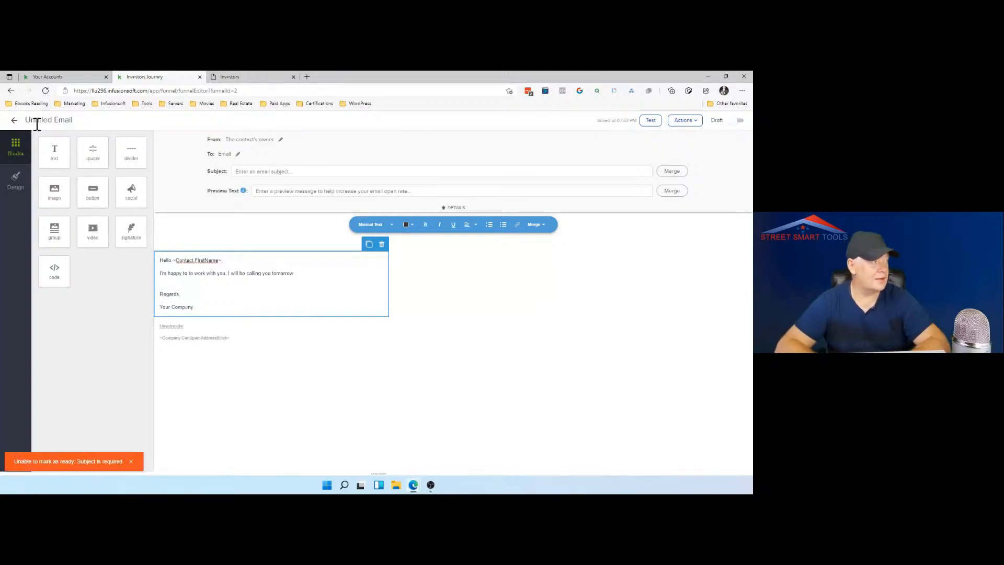
left_click(15, 121)
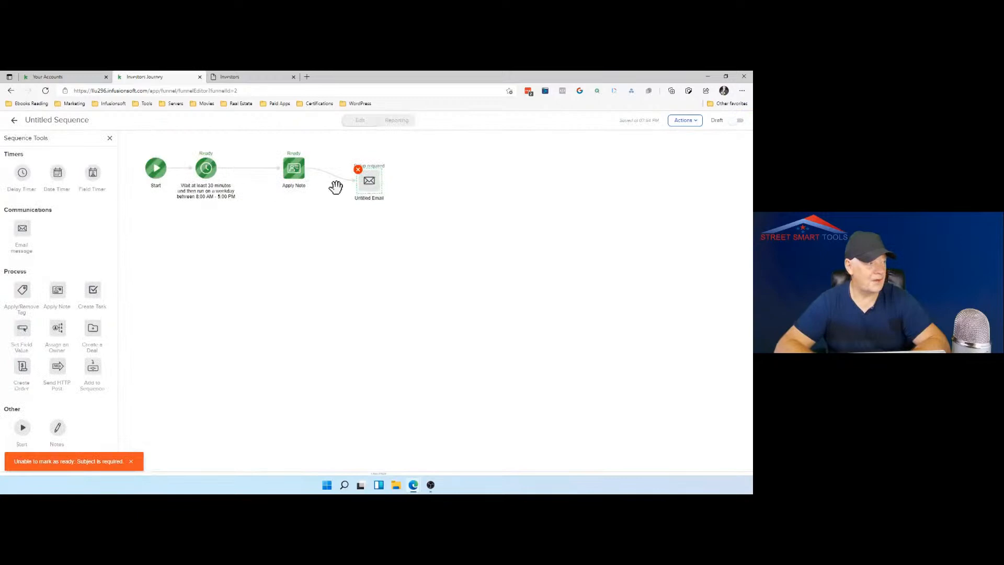
left_click(369, 190)
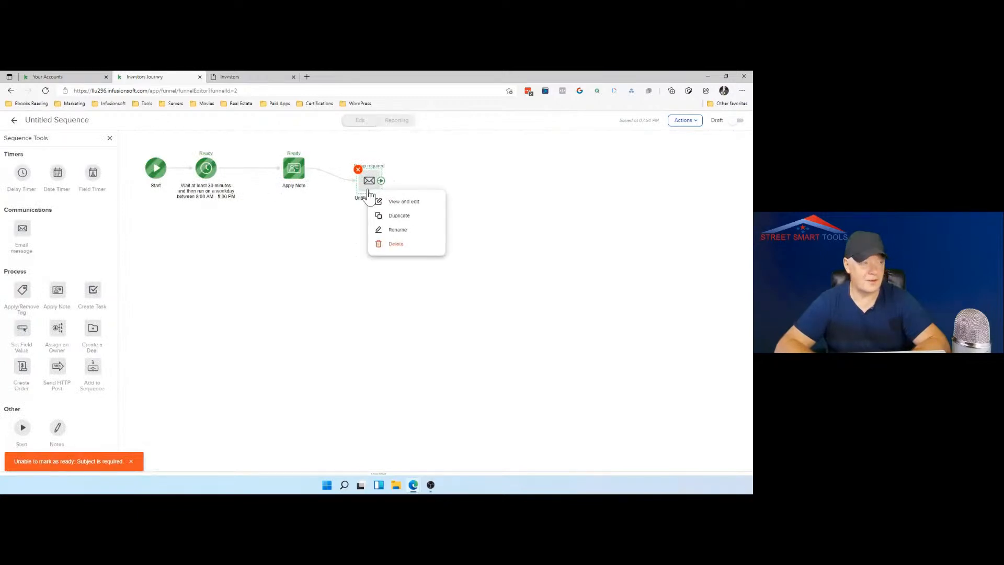
double_click(369, 191)
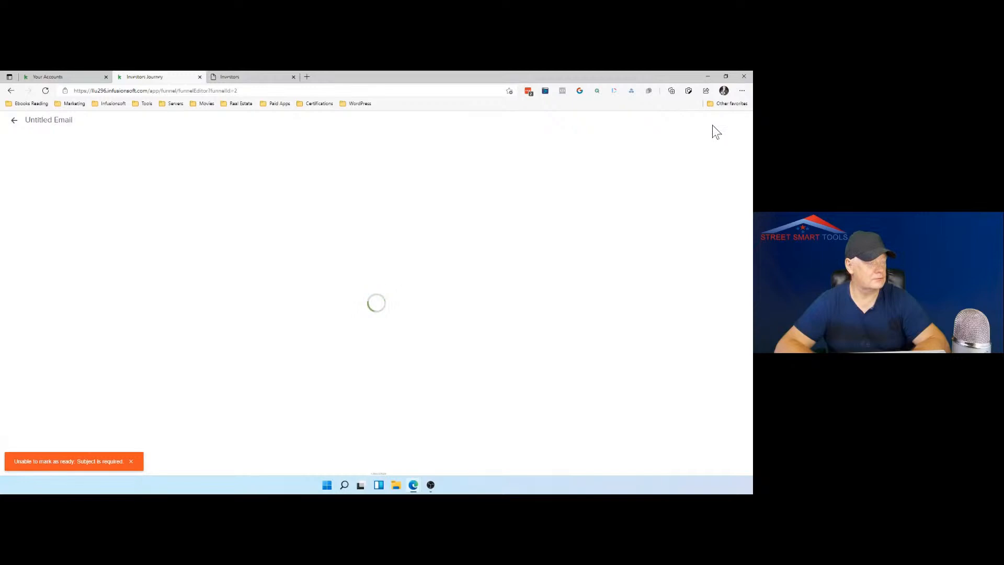
Set the email subject to "Will call you Tomorrow" and mark the email as Ready before returning to the sequence.
mouse_move(712, 124)
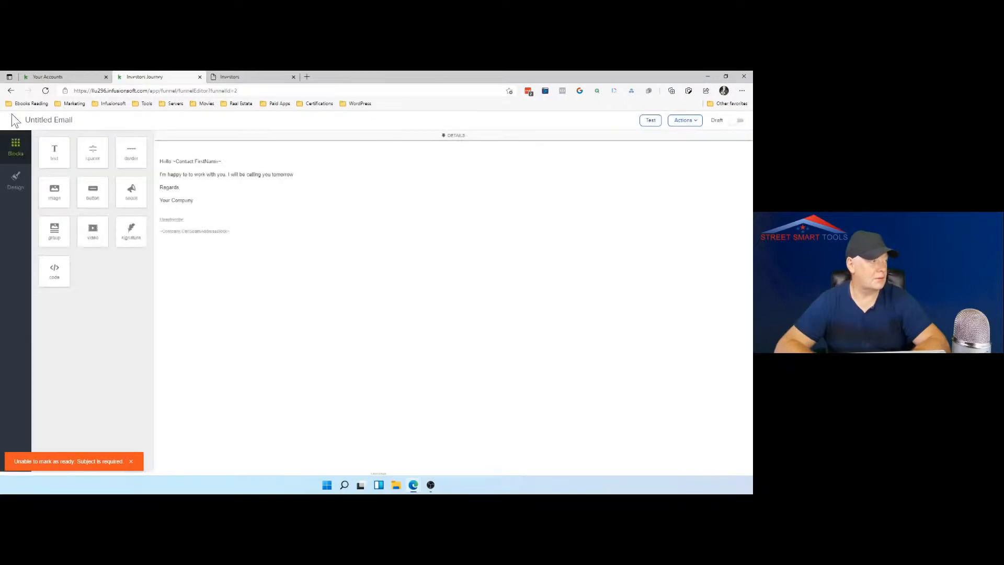
left_click(243, 171)
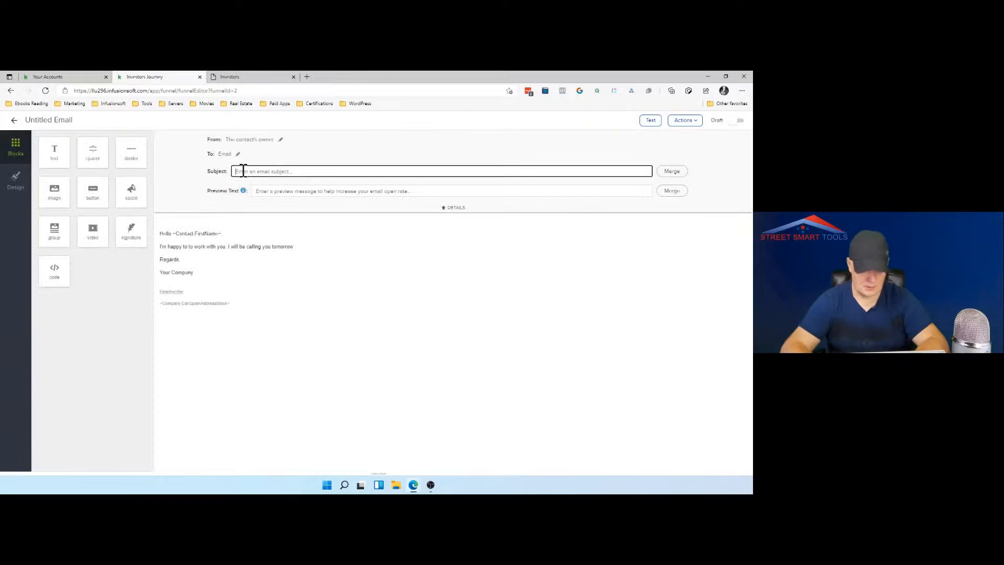
type("Will")
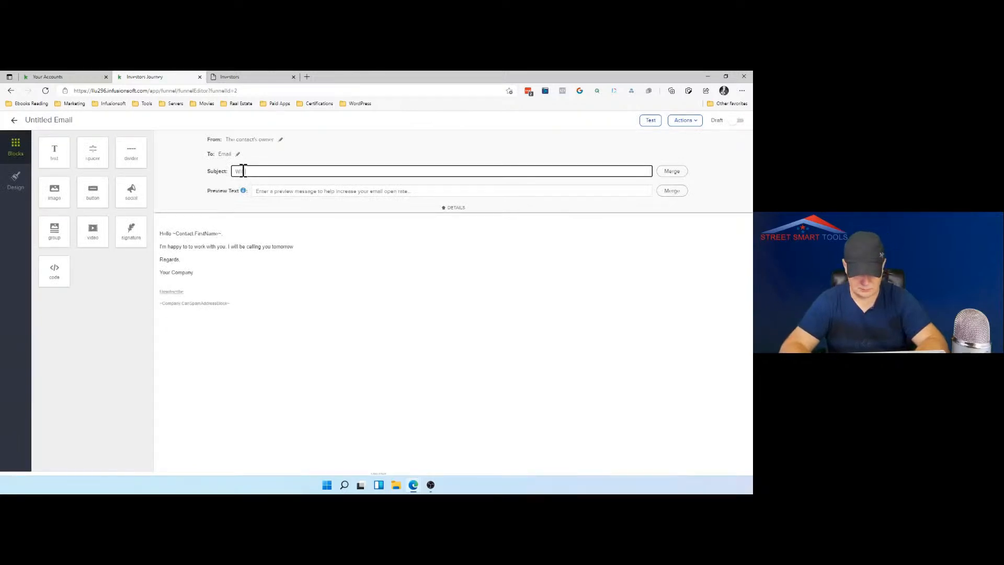
type(" call you ")
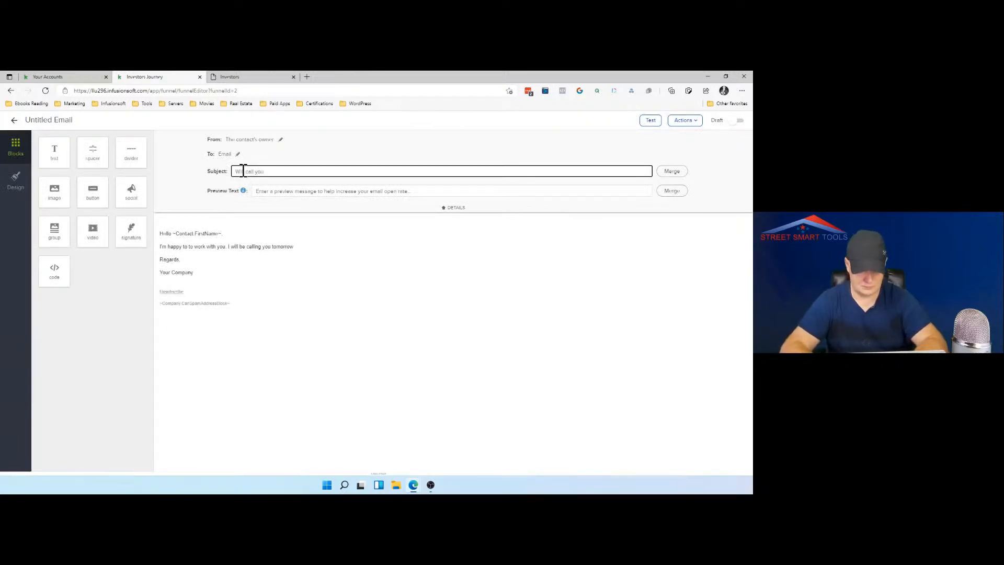
type("Tomorrow")
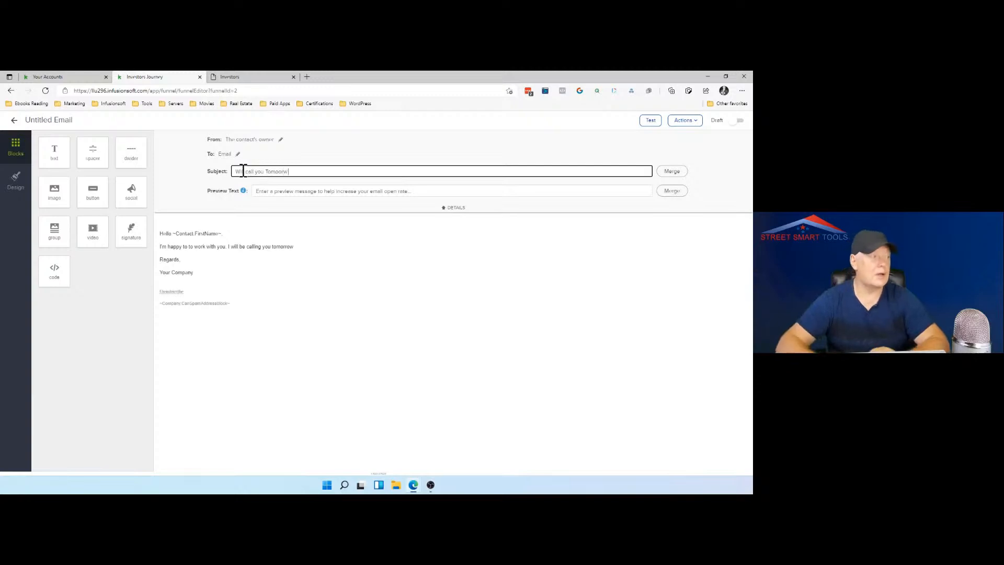
right_click(280, 169)
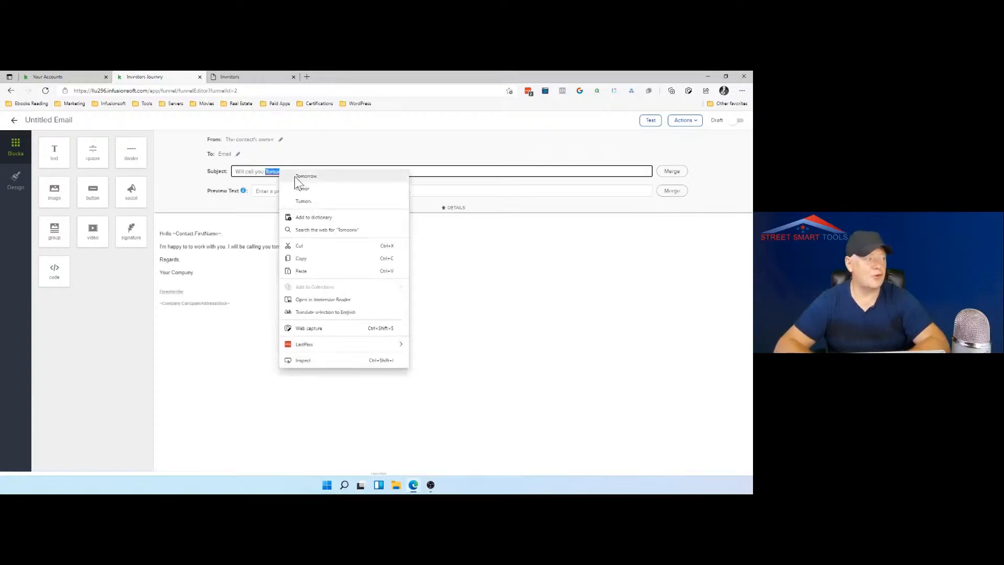
left_click(296, 177)
left_click(738, 121)
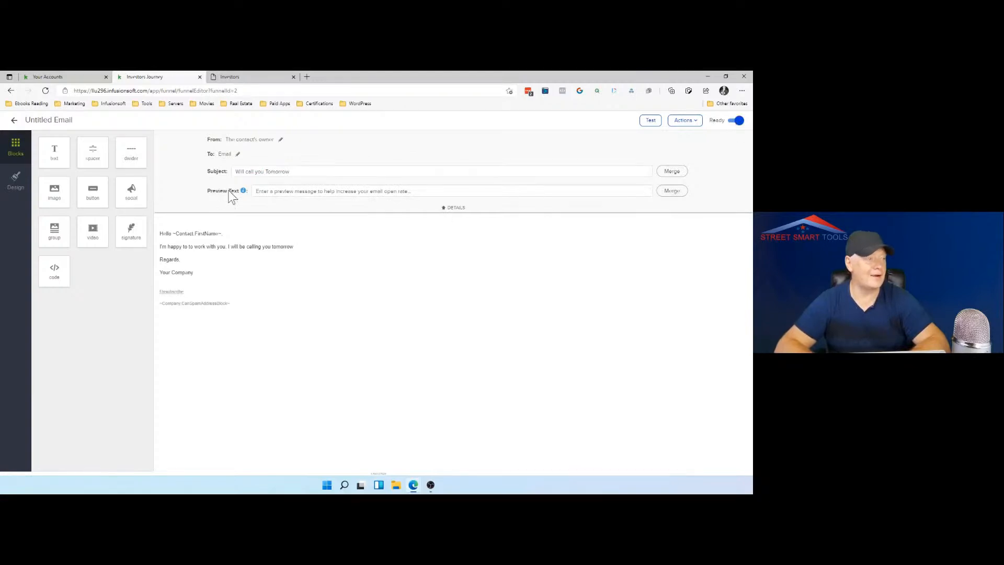
left_click(15, 121)
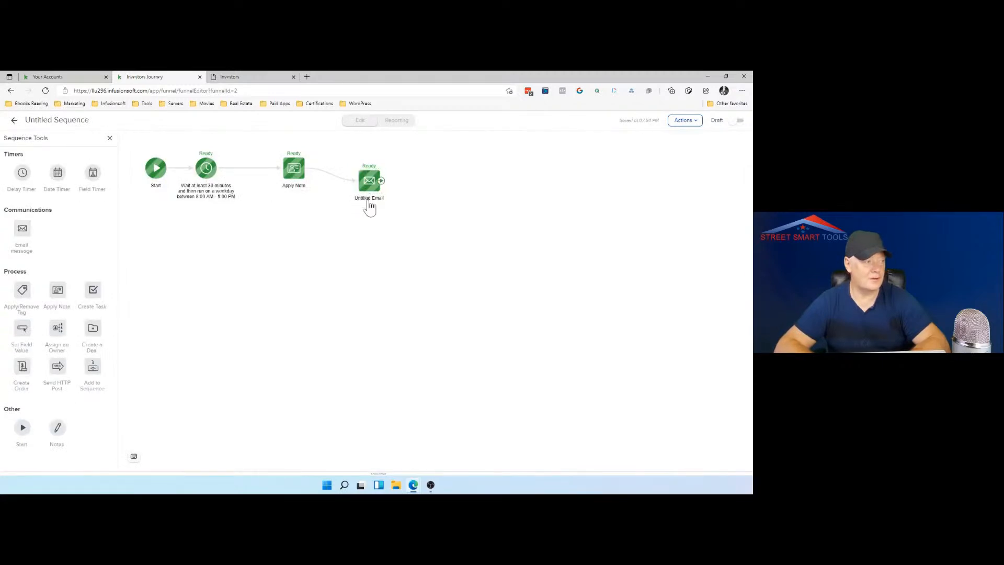
Rename the email in the sequence as "Call tomorrow".
double_click(369, 201)
type("Cal")
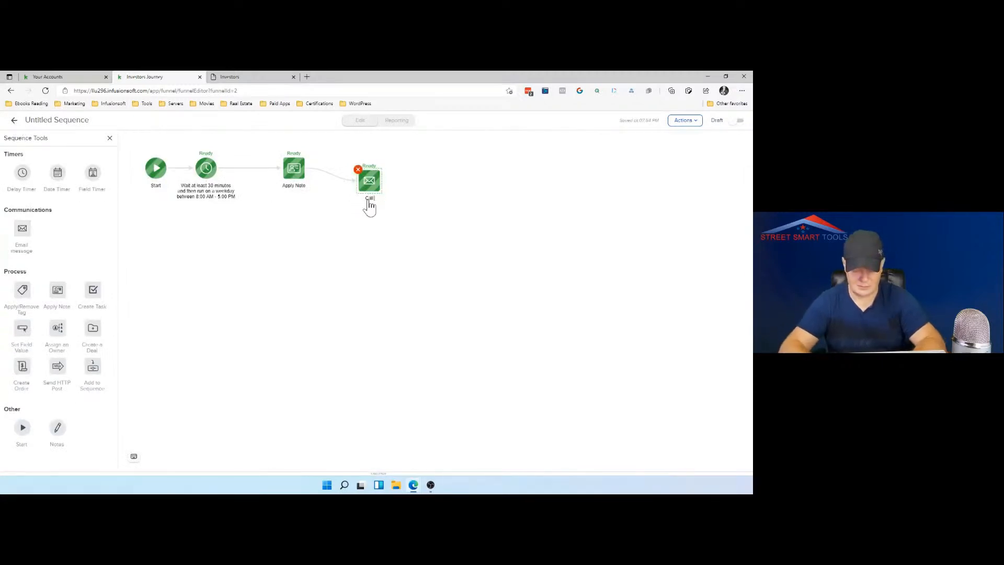
type("l tomorrow")
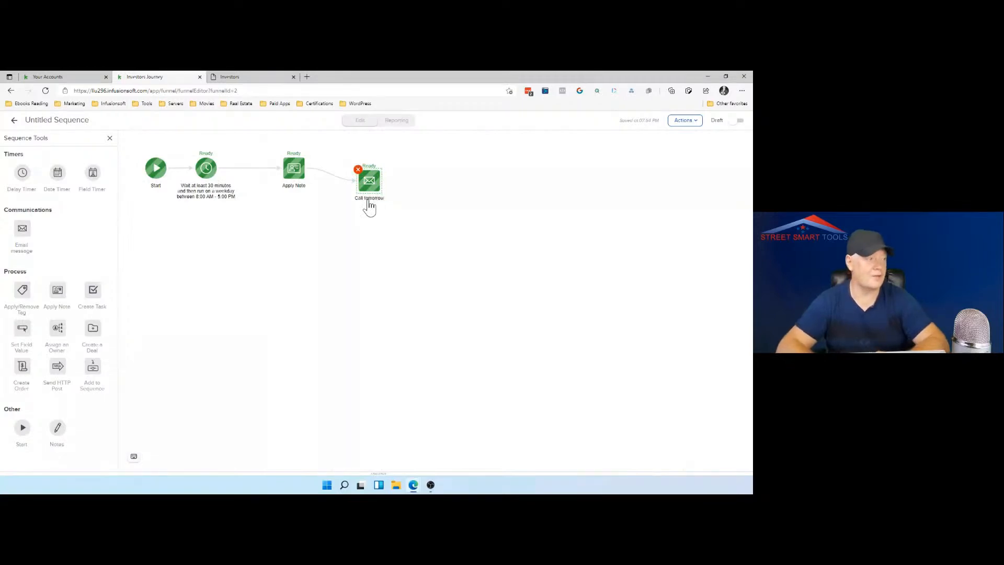
Add a delay timer after the "Call tomorrow" email and set it to wait at least 4 hours.
left_click(390, 216)
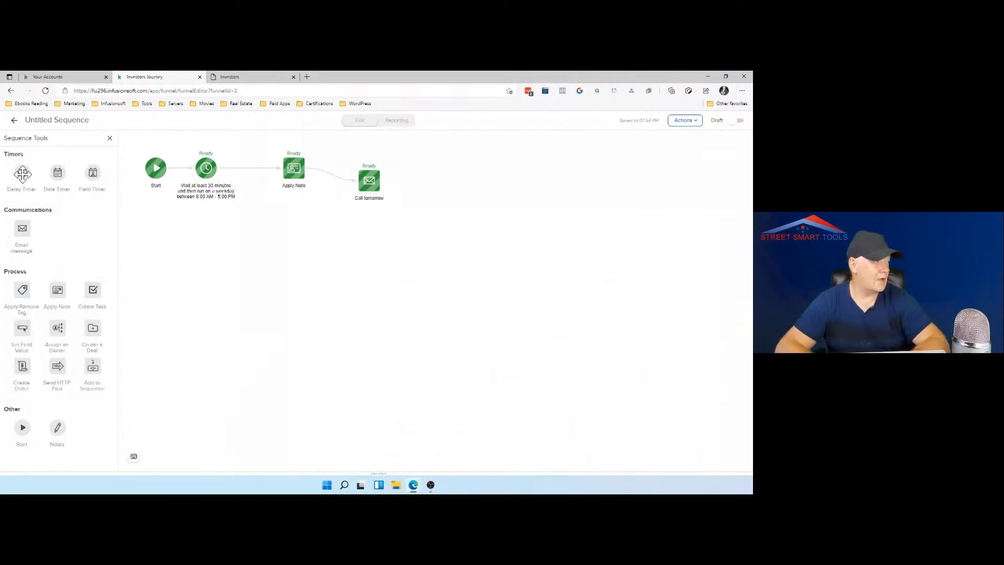
left_click_drag(24, 174, 419, 180)
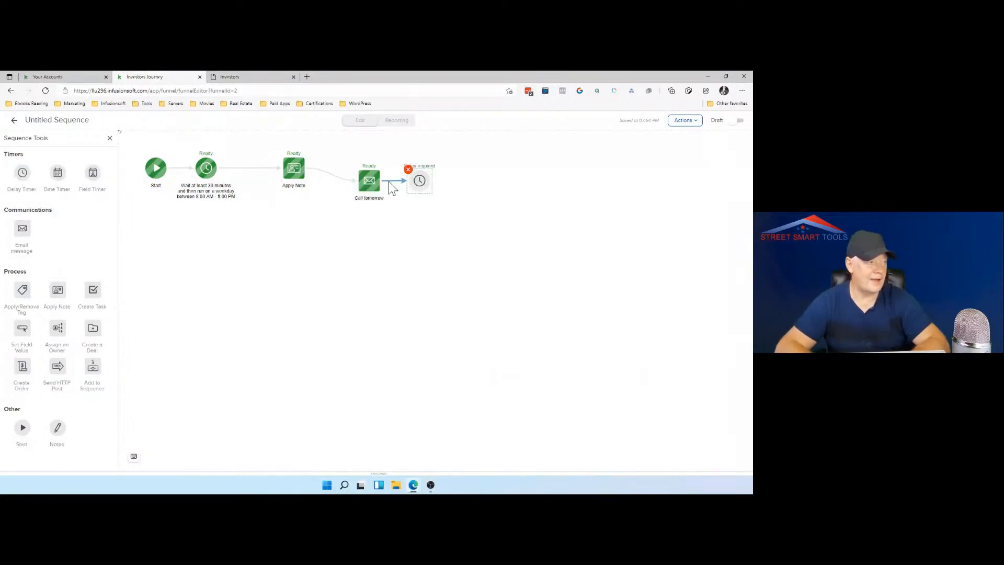
double_click(420, 183)
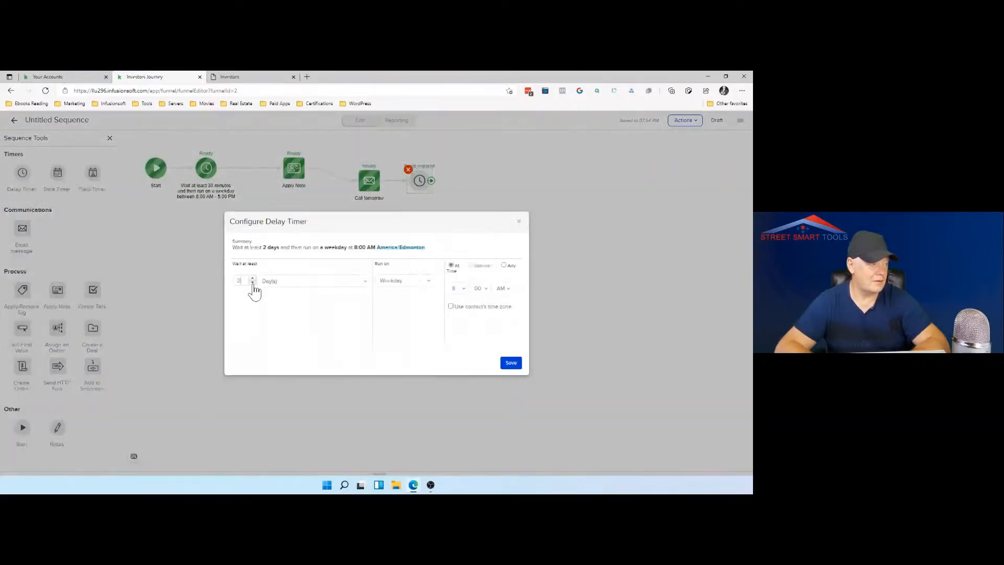
left_click(280, 281)
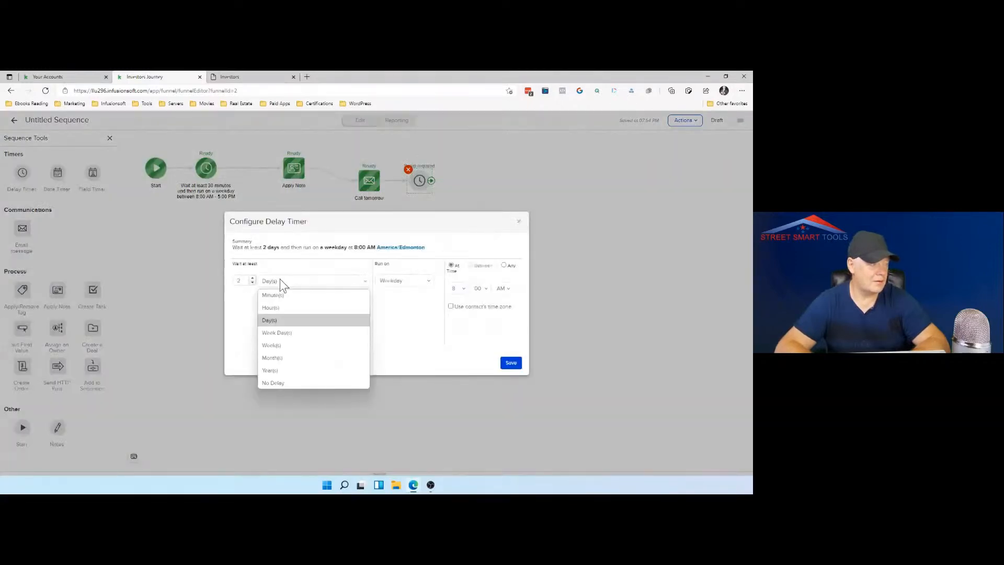
left_click(284, 309)
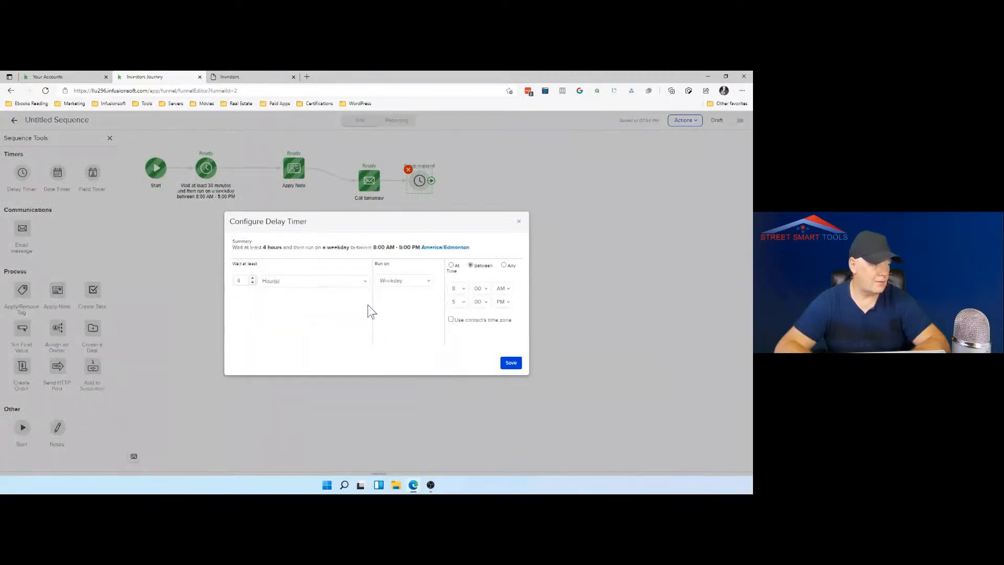
Set the delay timer to run on a weekday between 8:00 AM and 1:00 PM, and save it.
left_click(462, 268)
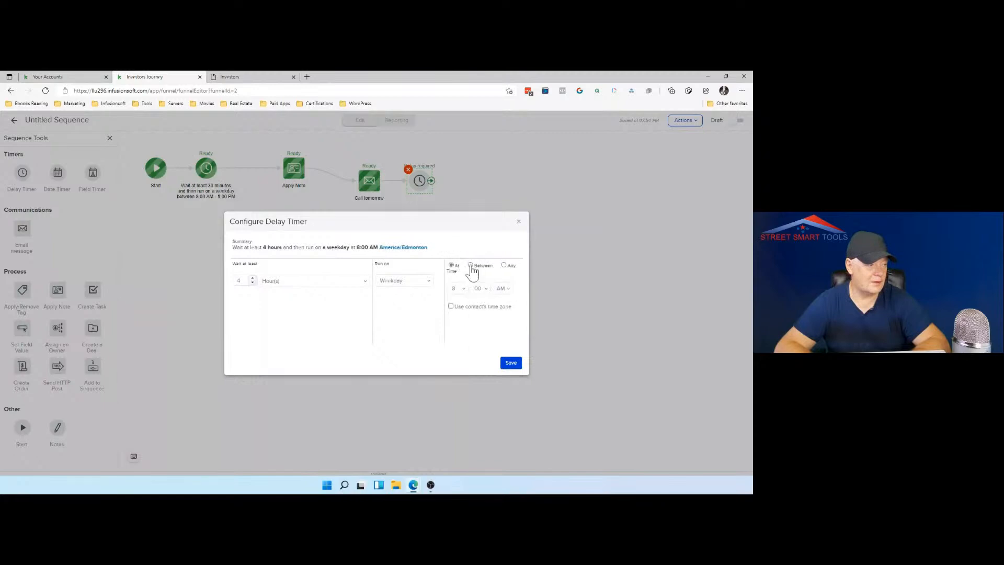
left_click(471, 266)
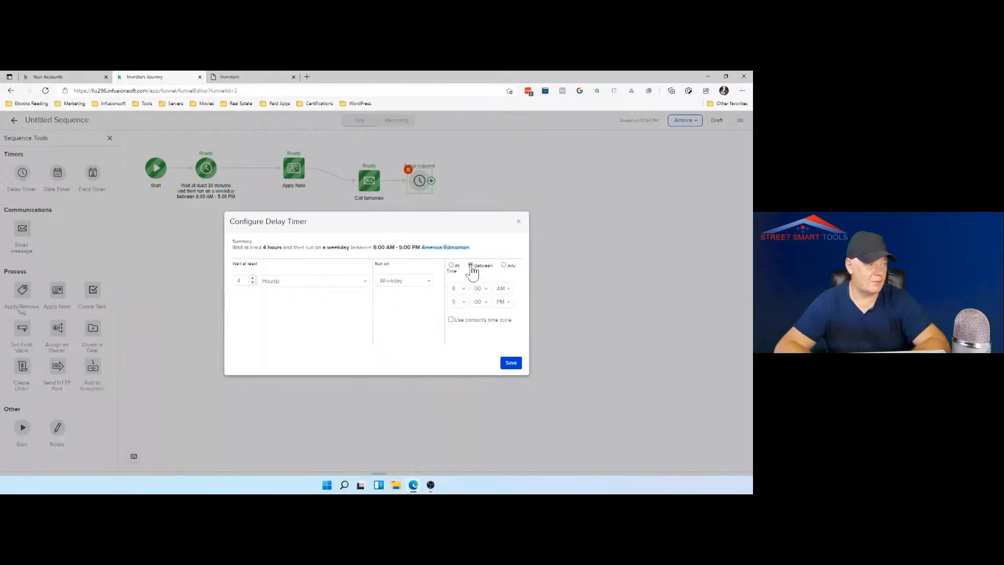
left_click(459, 302)
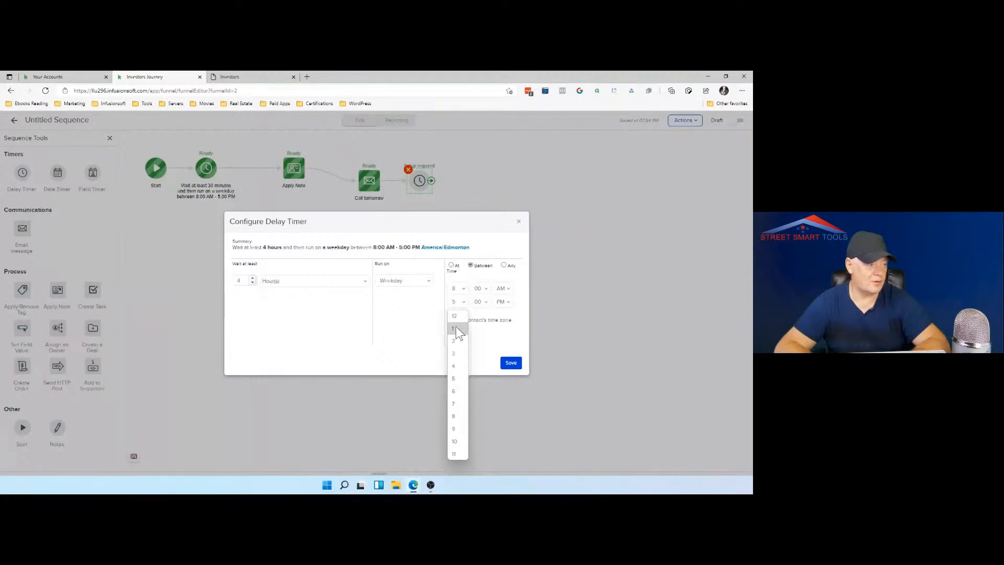
left_click(455, 328)
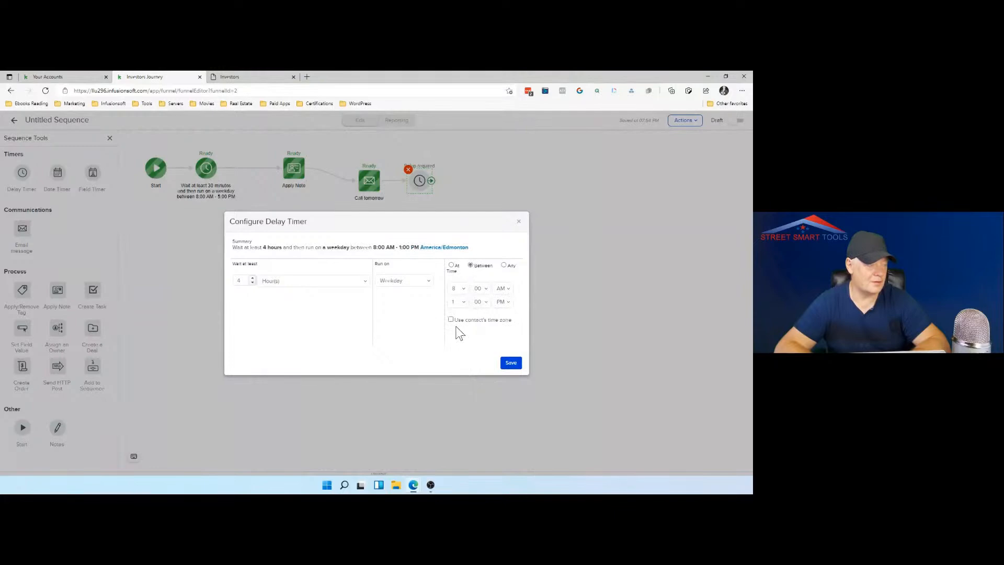
left_click(511, 363)
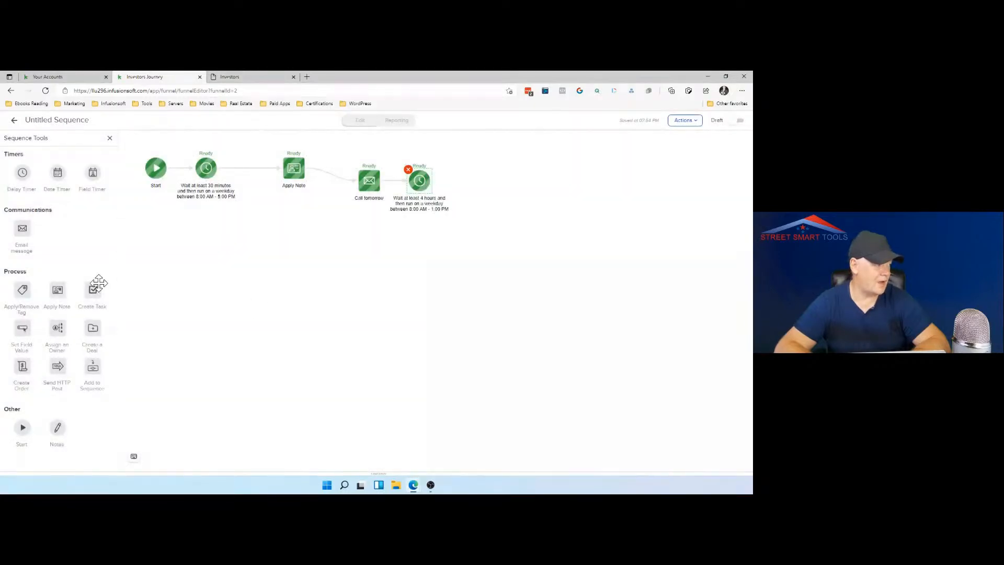
Add a Create Task step after the 4-hour timer and title it "Call the" followed by the contact's First Name merge field.
left_click_drag(95, 293, 494, 183)
right_click(494, 183)
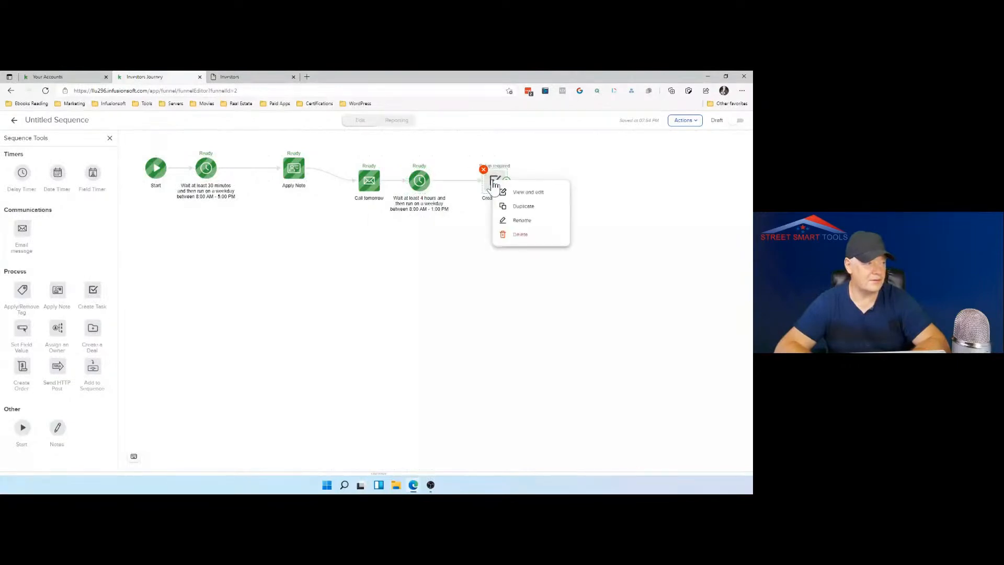
double_click(492, 179)
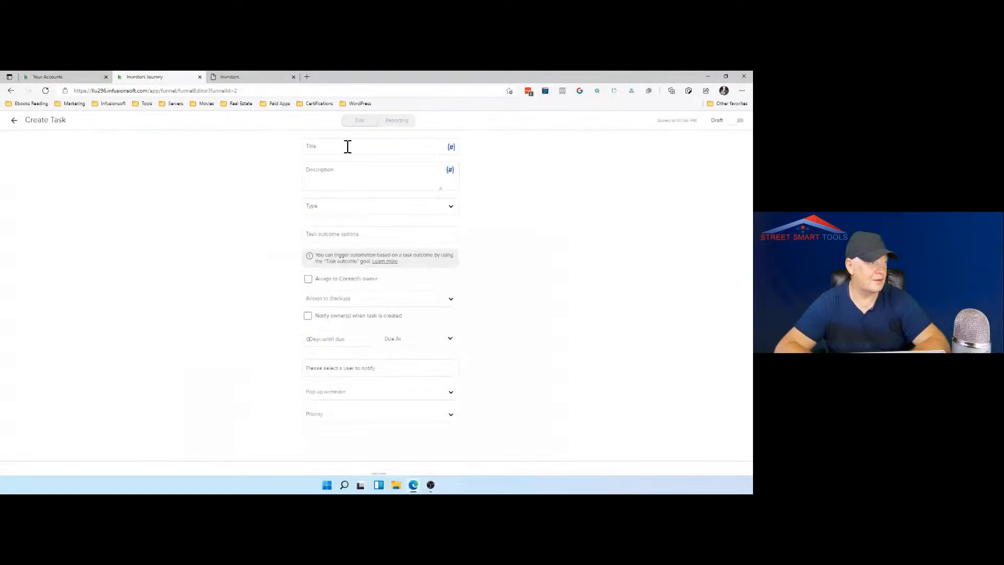
left_click(348, 147)
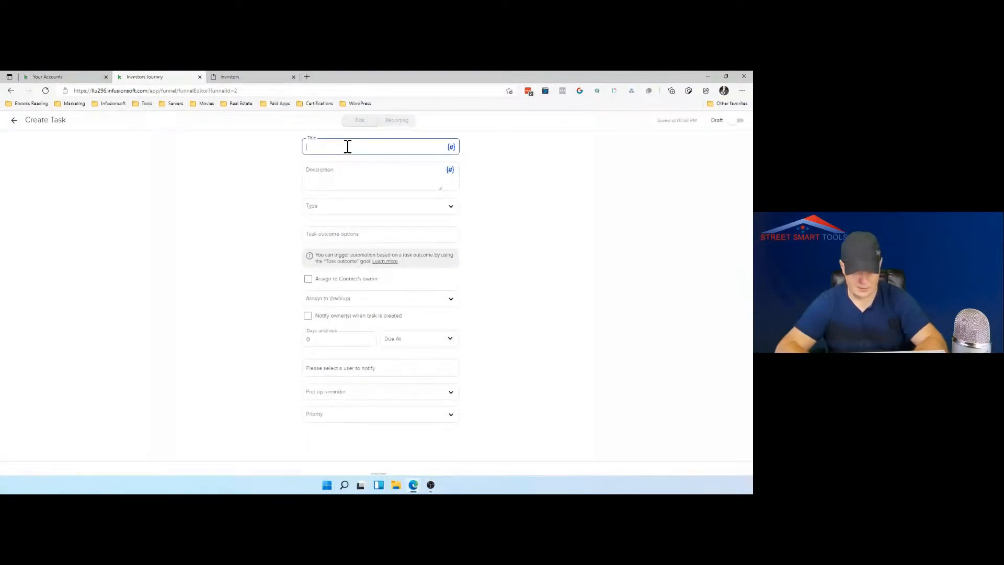
type("Call the")
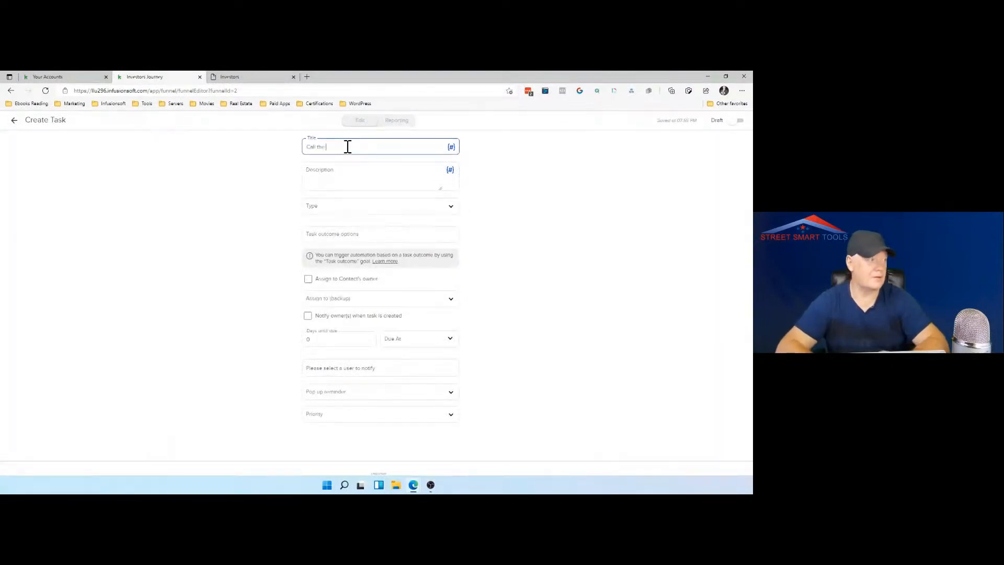
left_click(452, 149)
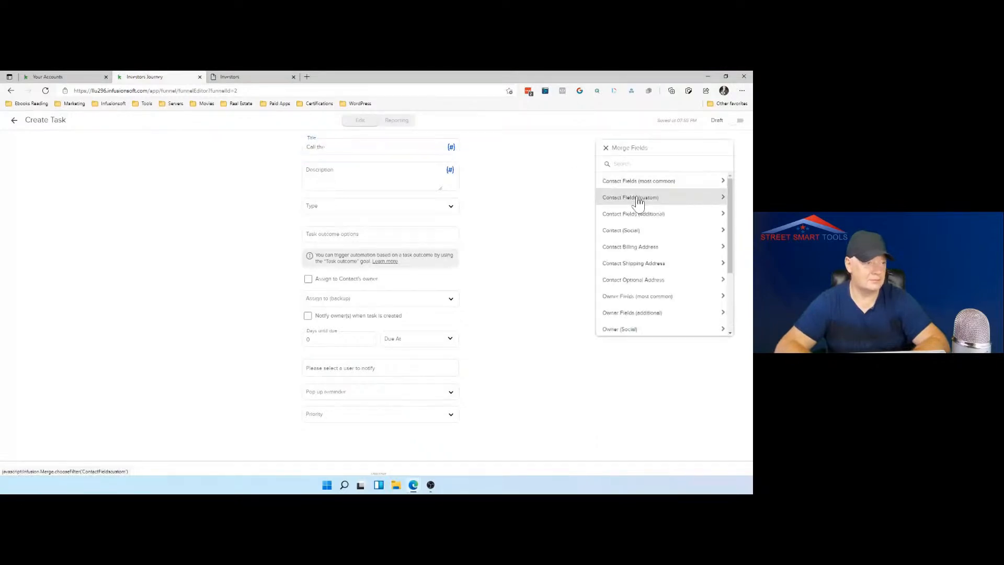
left_click(645, 183)
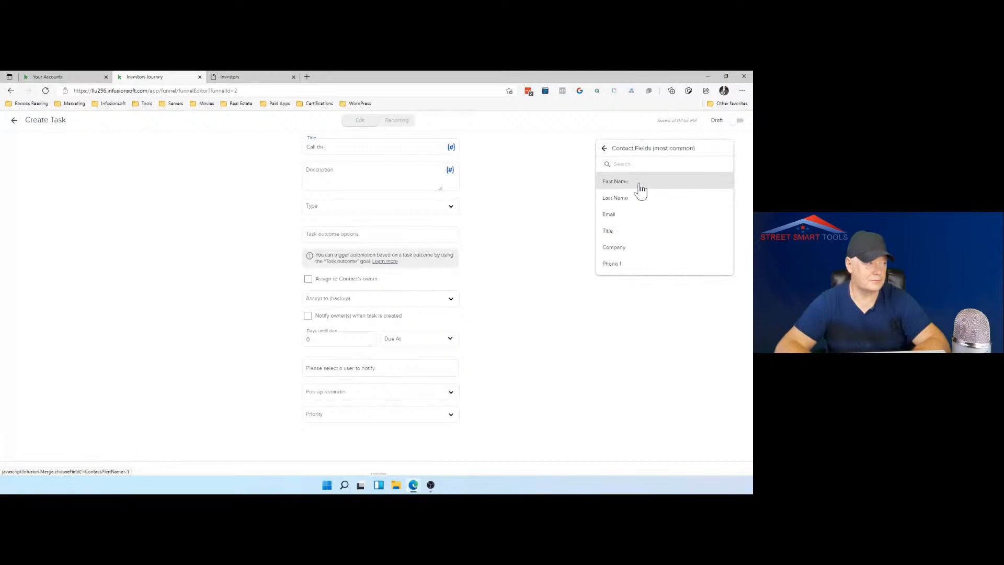
left_click(641, 191)
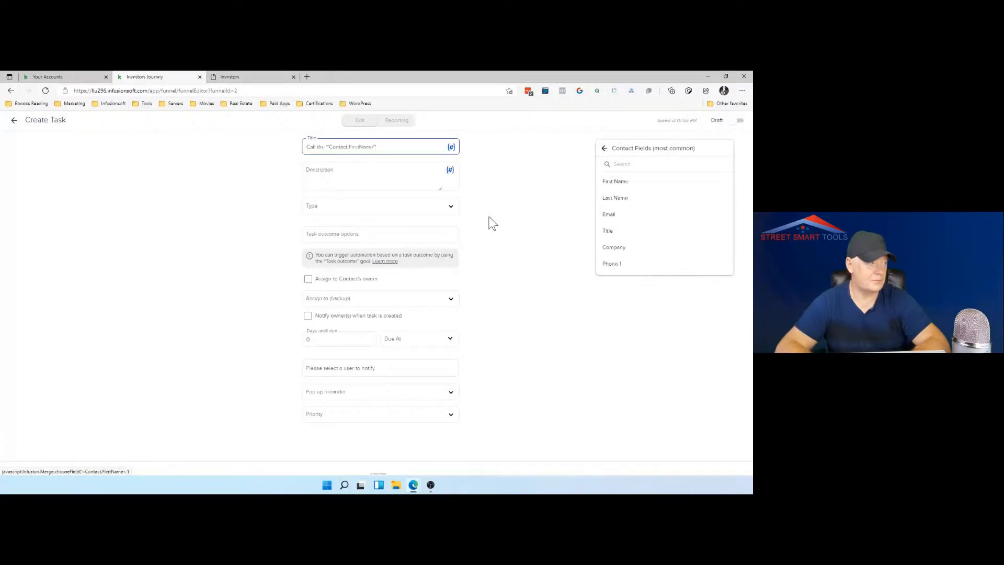
Write the task description "Call the" plus the First Name merge field, "number is" and the Phone 1 merge field.
left_click(337, 169)
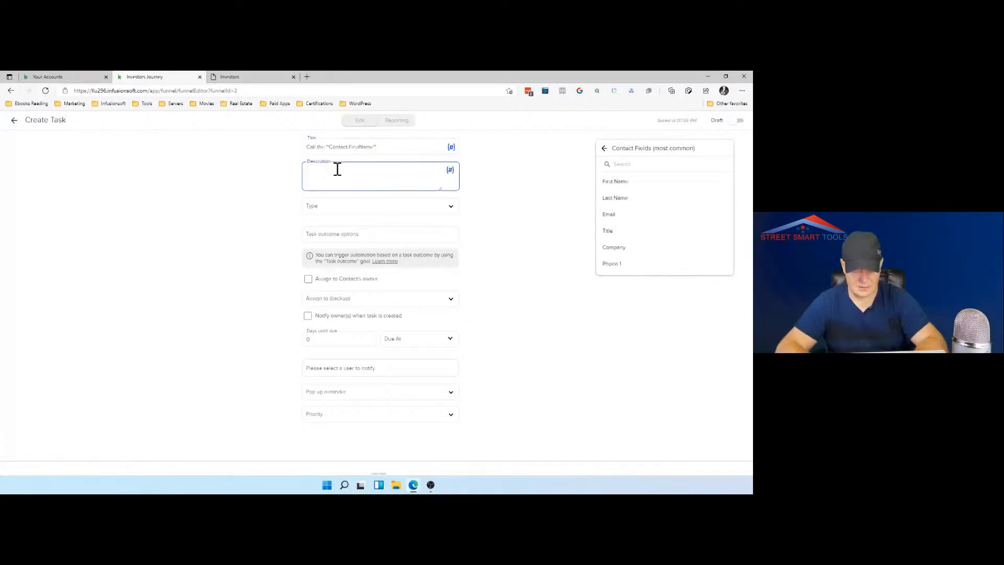
type("Call the")
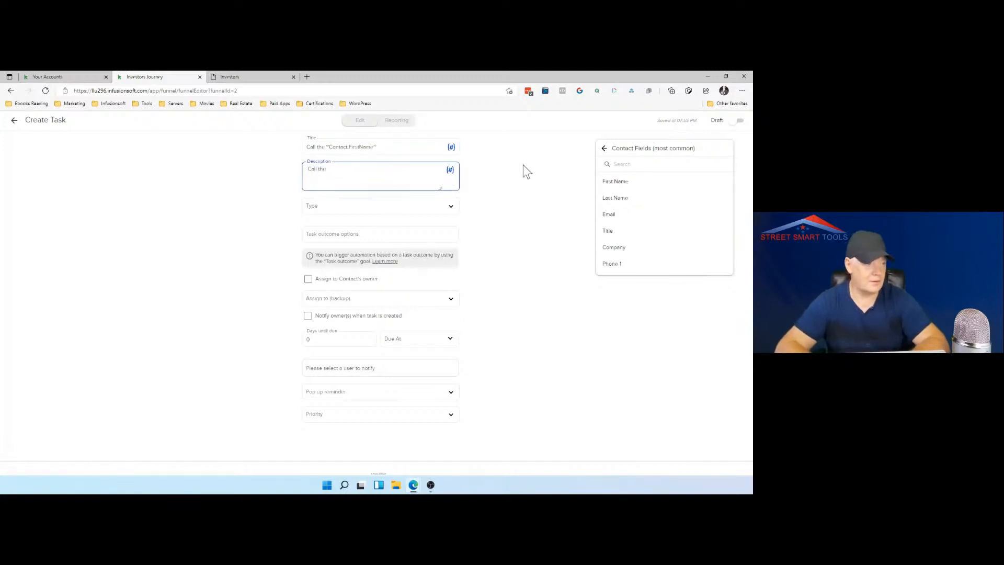
left_click(613, 184)
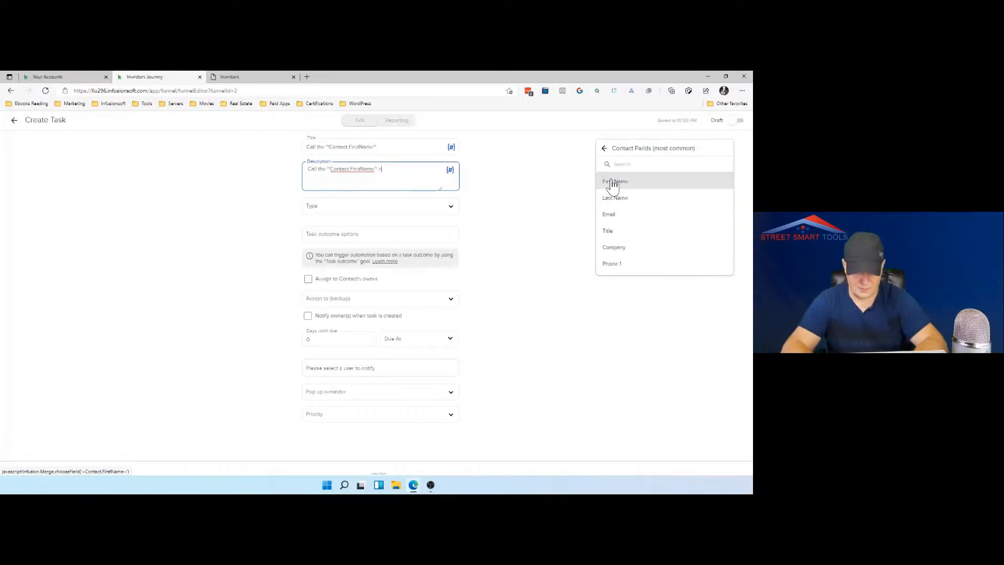
type("number is")
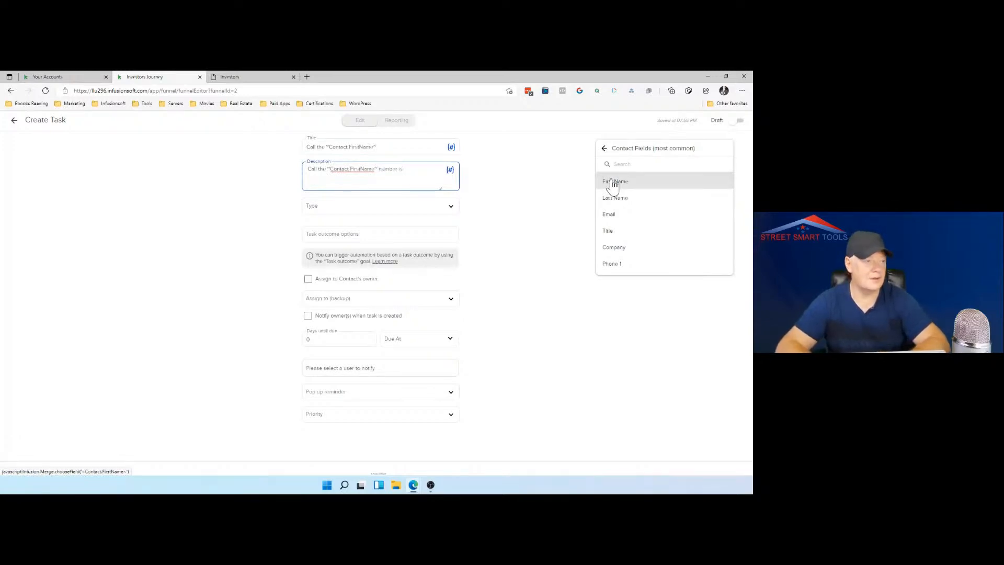
left_click(622, 265)
Set the task type to Call and assign it to the contact's owner, then try to mark it as Ready.
left_click(451, 211)
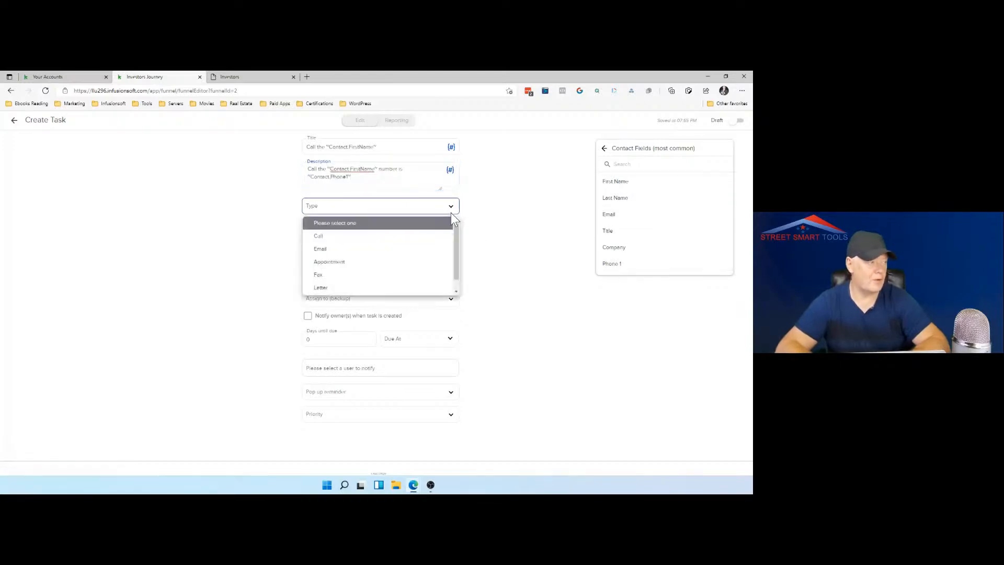
left_click(412, 236)
left_click(415, 239)
left_click(307, 278)
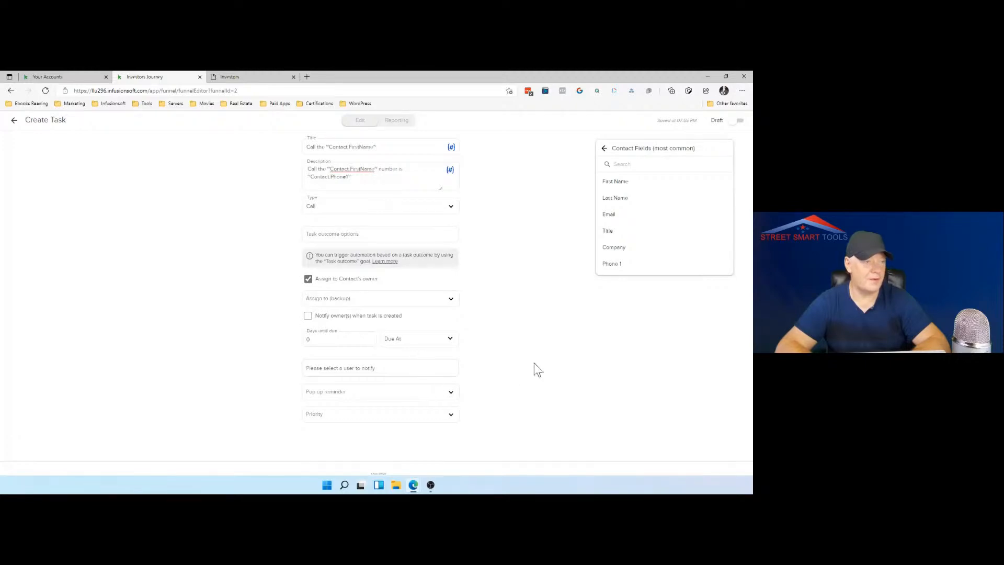
left_click(741, 122)
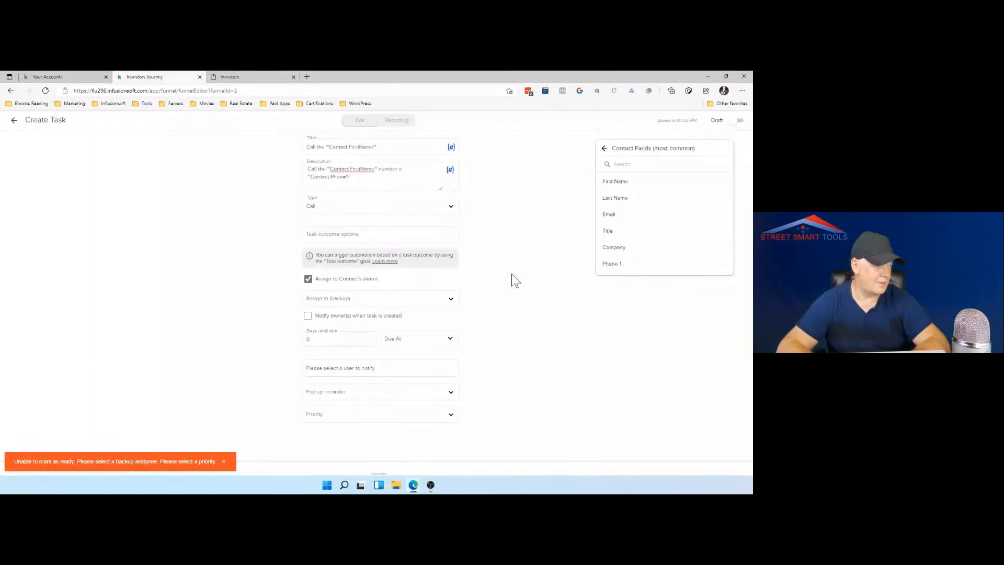
Choose the account user as the task's backup assignee and try again to mark the task as Ready.
left_click(444, 302)
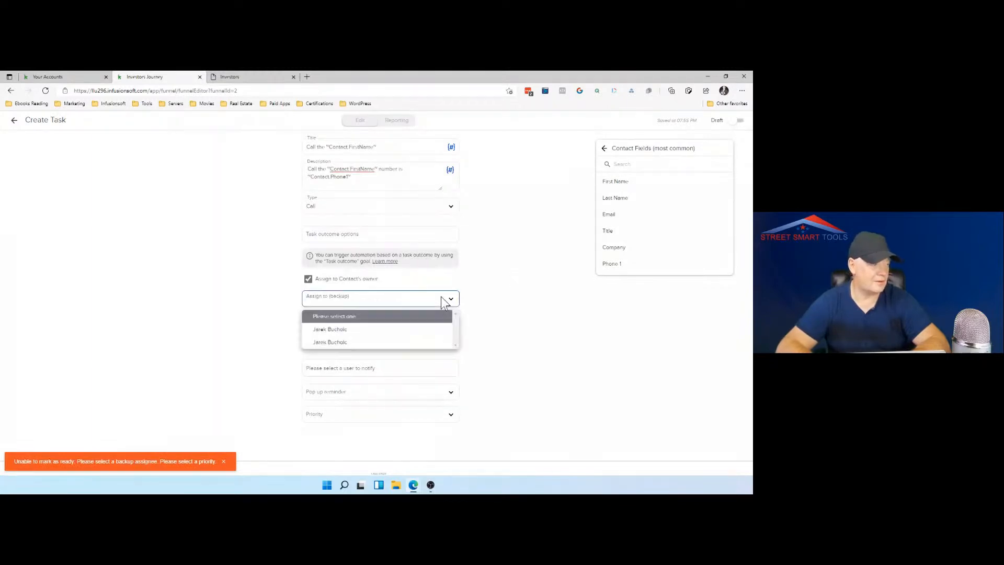
left_click(417, 329)
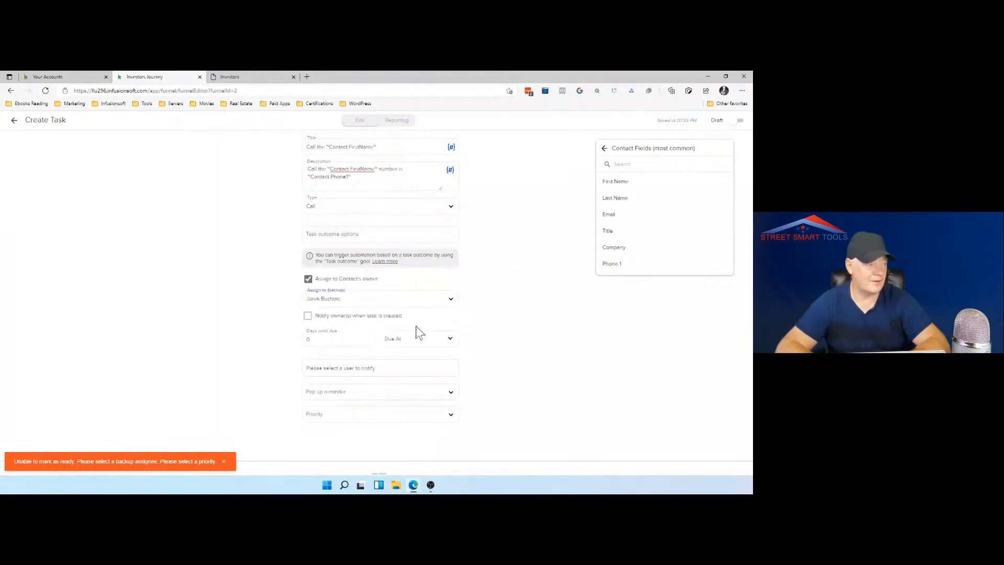
left_click(741, 123)
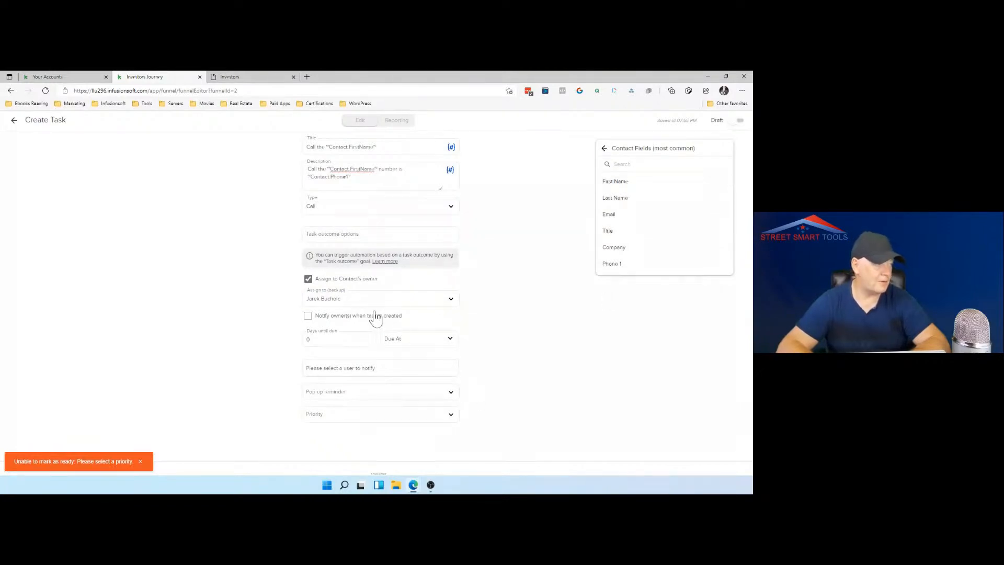
left_click(376, 241)
left_click(367, 273)
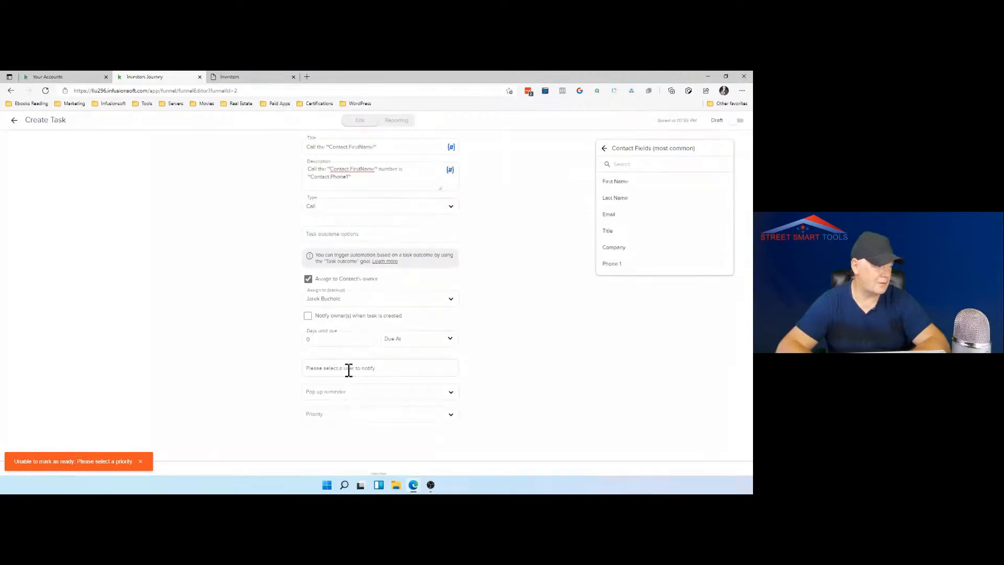
Set the task priority to "2. Essential" and mark the task as Ready.
left_click(344, 415)
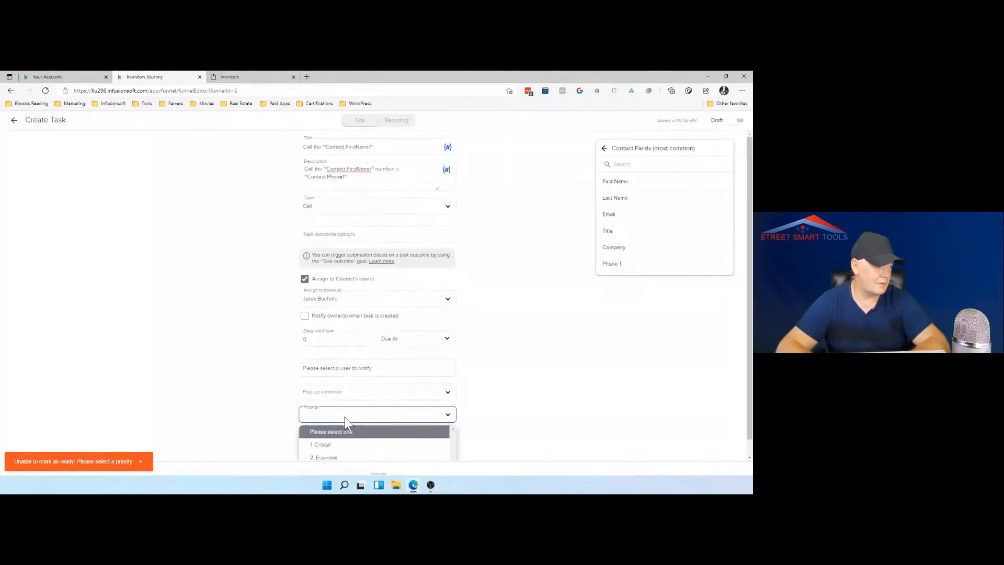
left_click(343, 457)
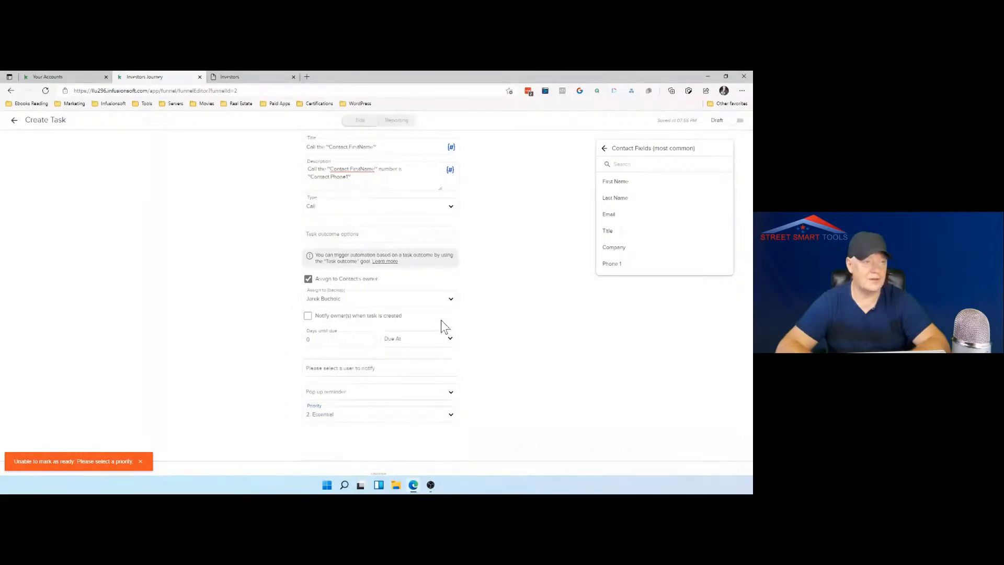
left_click(740, 123)
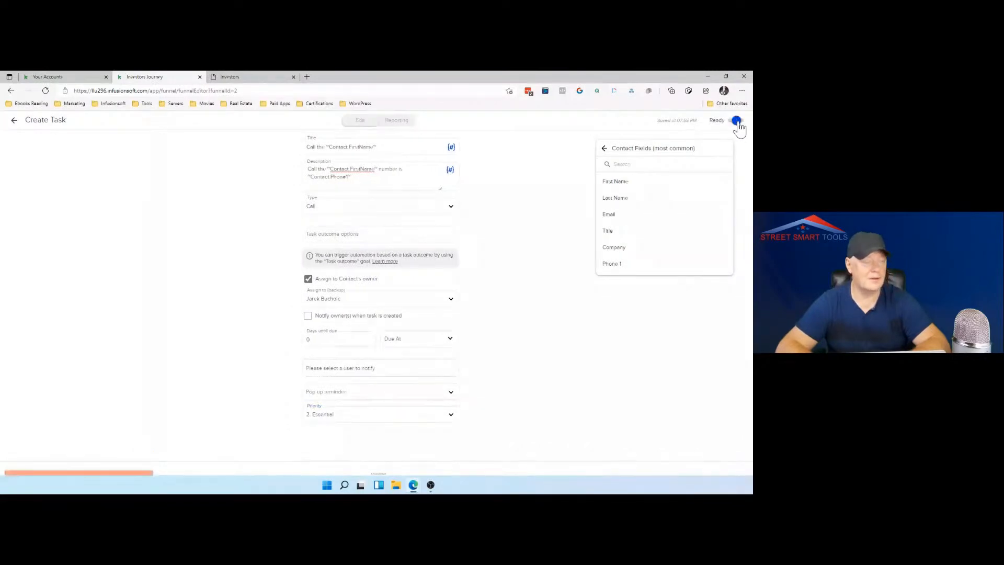
Return to the follow-up sequence, mark the whole sequence as Ready and leave the sequence editor.
left_click(13, 121)
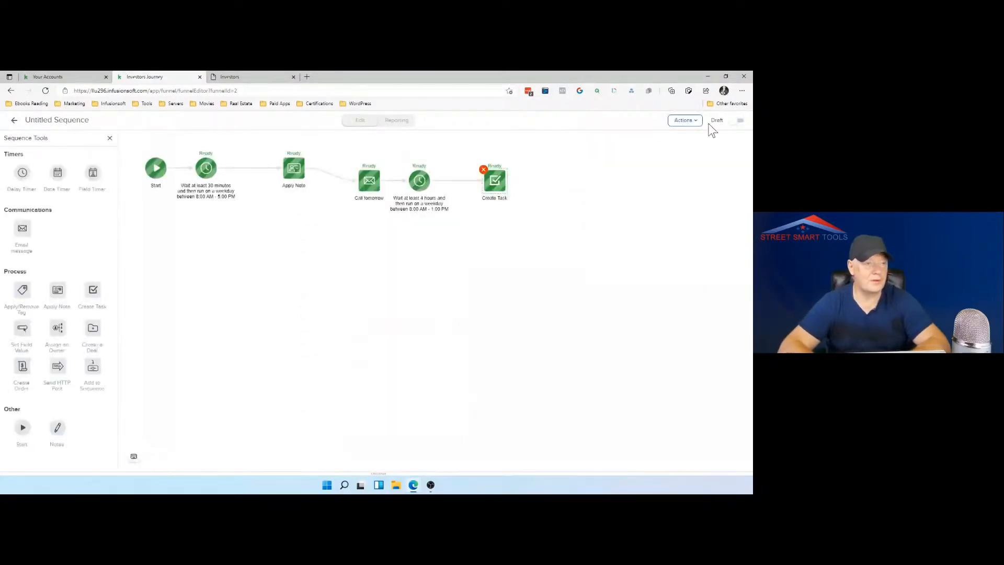
left_click(738, 124)
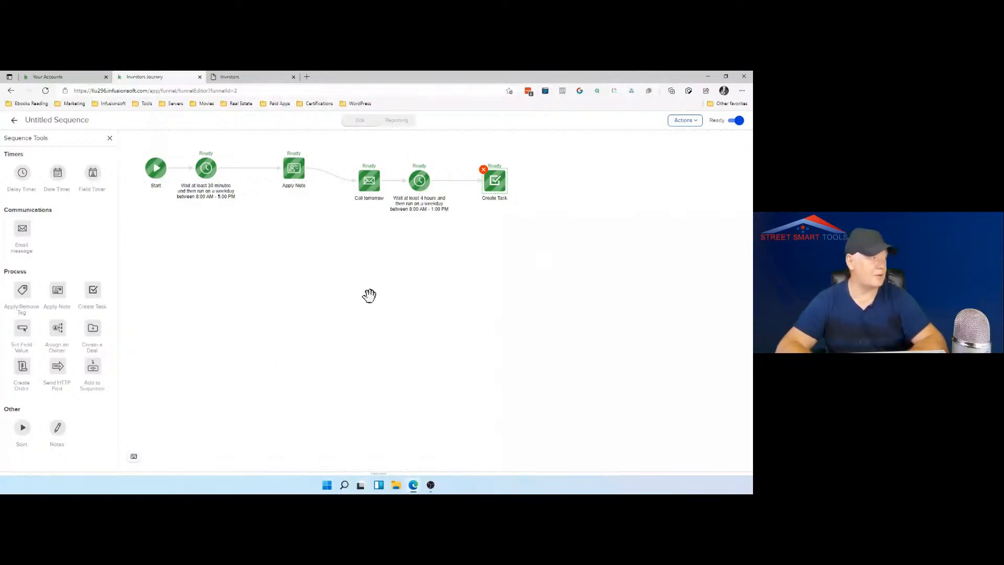
left_click(15, 122)
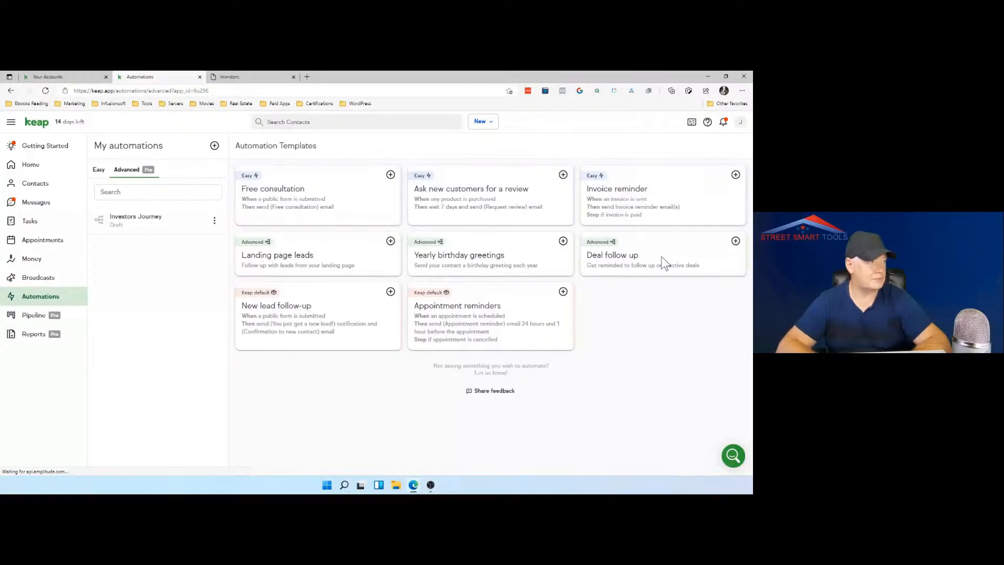
Switch to the Investors landing page and replace its address with reic.link/meet.
left_click(258, 78)
left_click(237, 91)
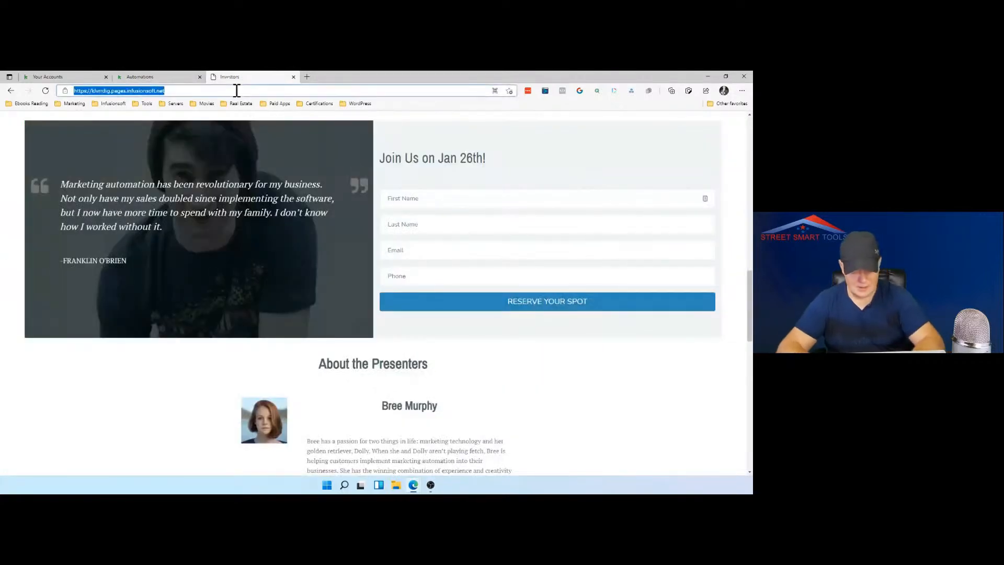
type("reic")
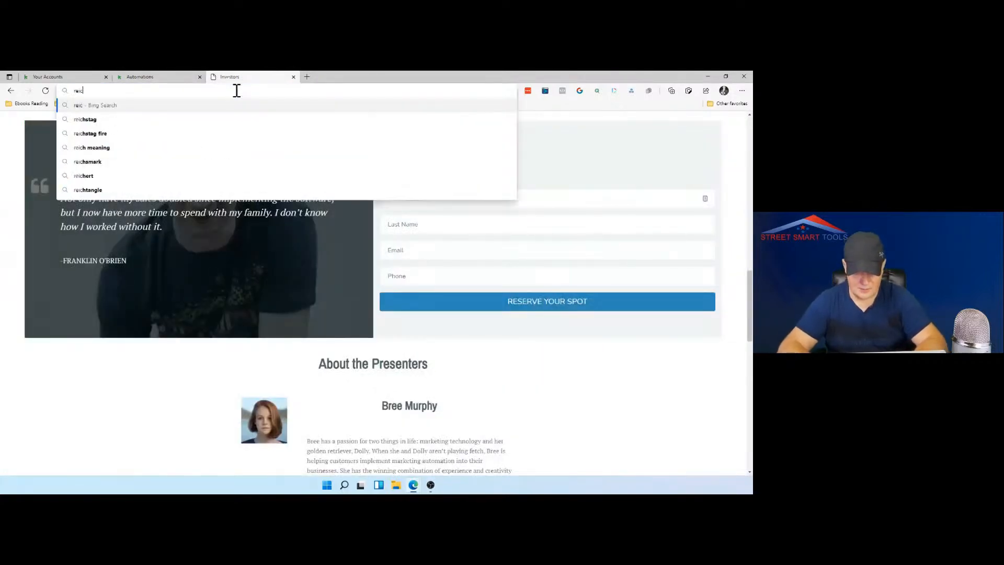
type(".link/meet")
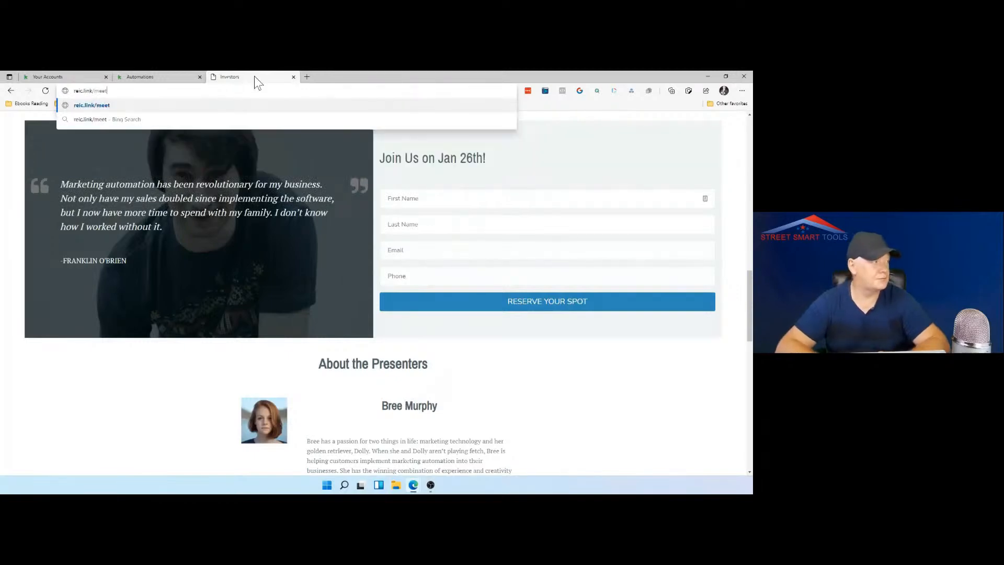
Copy the reic.link/meet address and open the appointment booking page it leads to.
left_click_drag(115, 92, 77, 92)
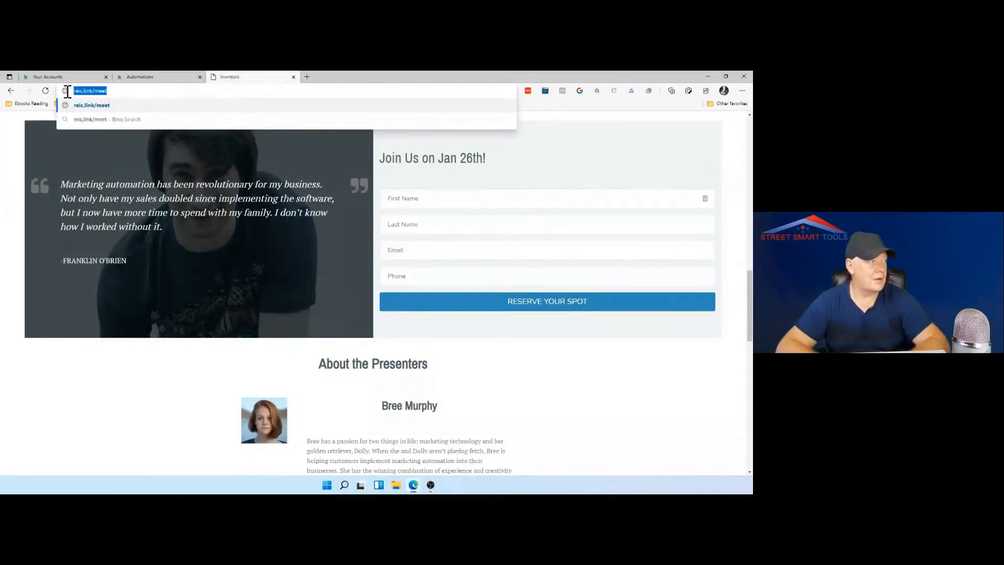
right_click(77, 92)
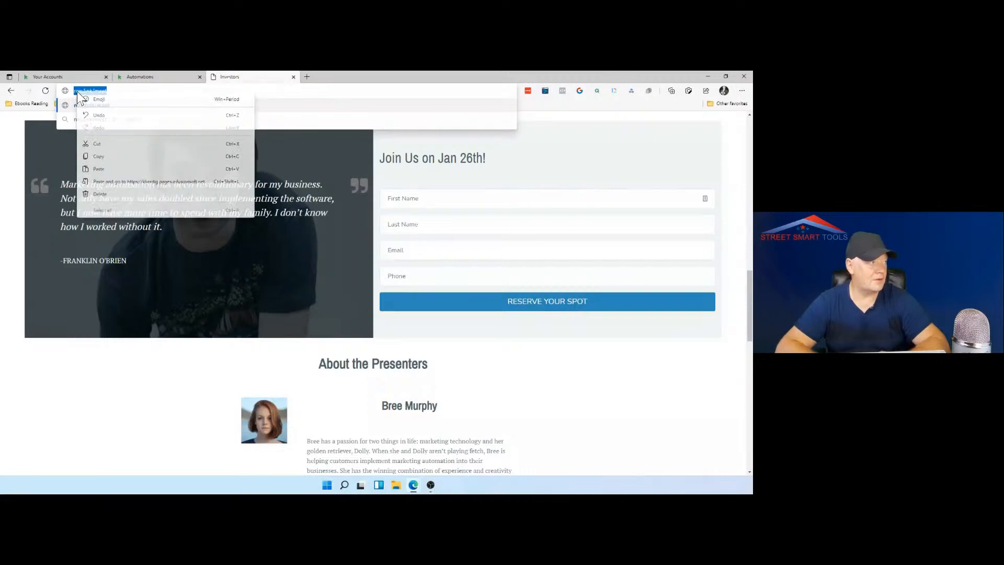
left_click(100, 153)
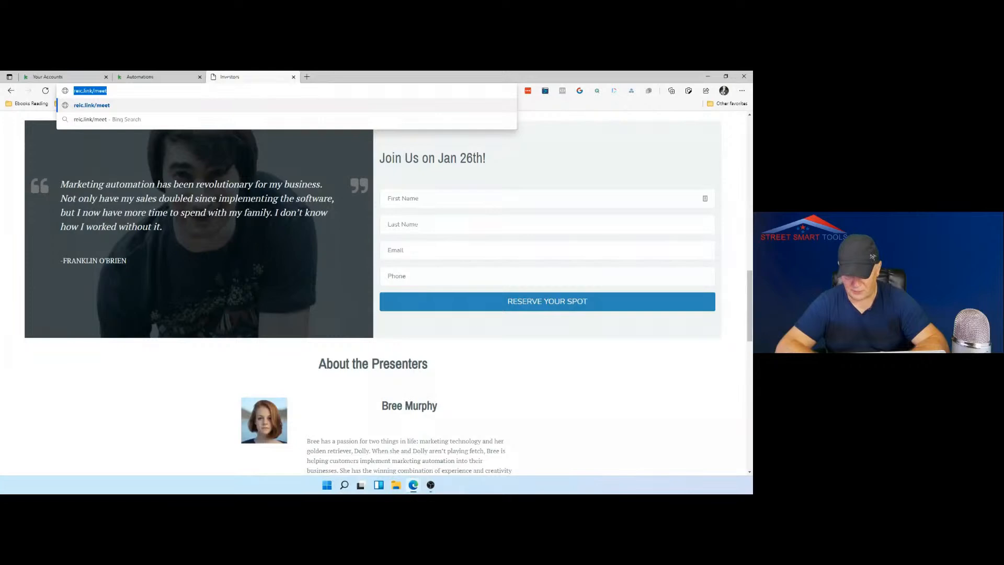
key("alt+Tab")
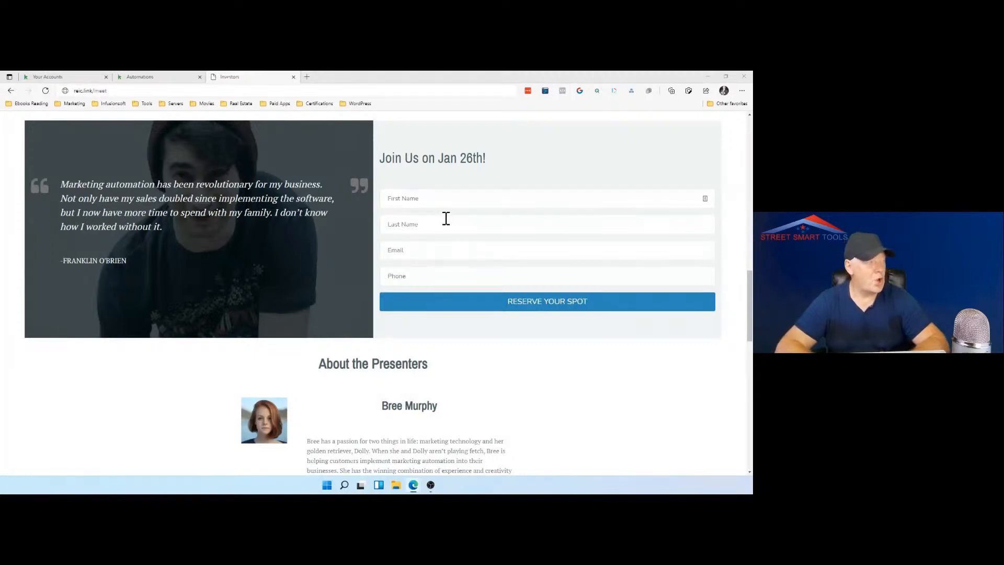
left_click(126, 91)
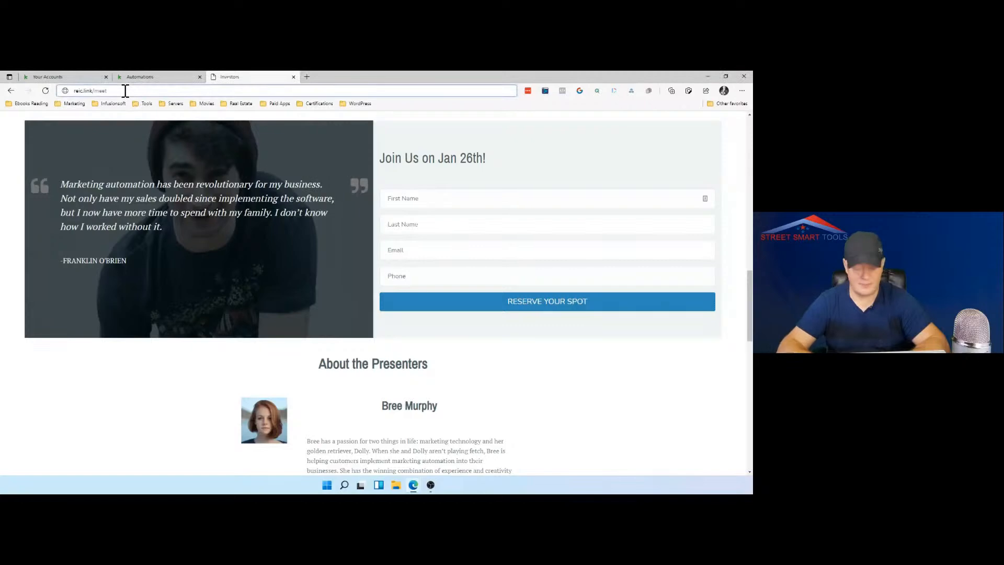
key("Return")
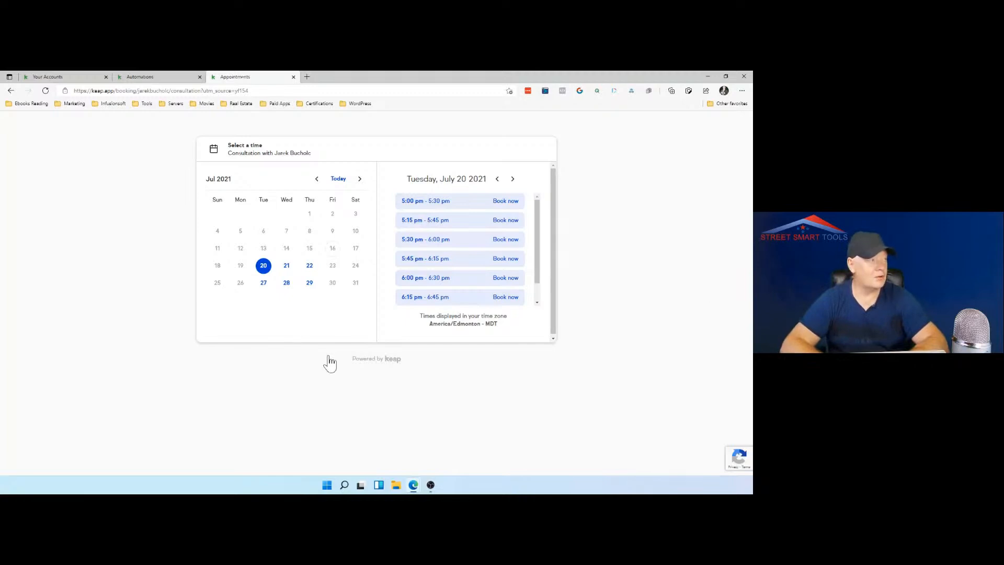
Replace the booking page's address with kreic.link/keappropromo.
left_click(260, 90)
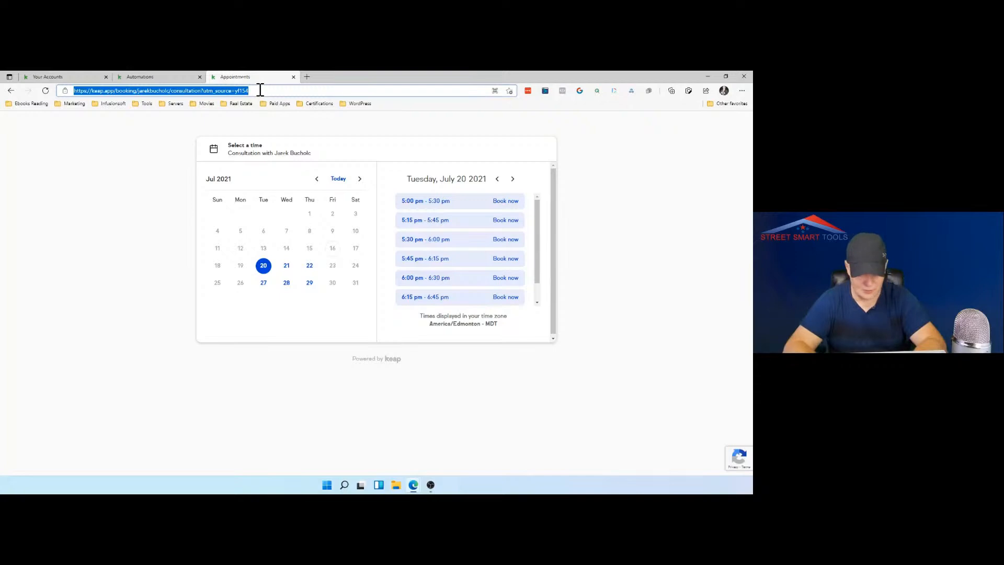
type("k")
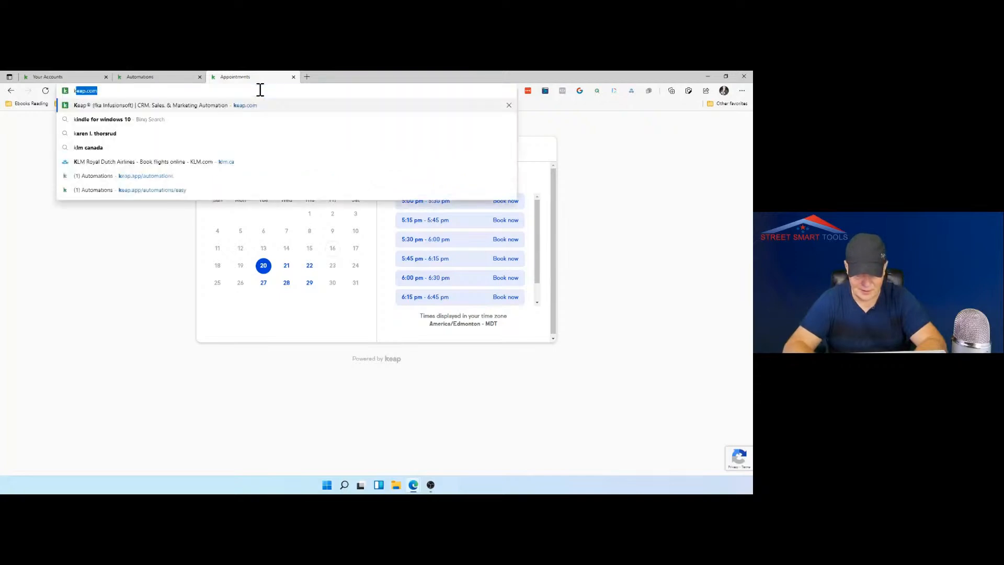
type("reic.link/")
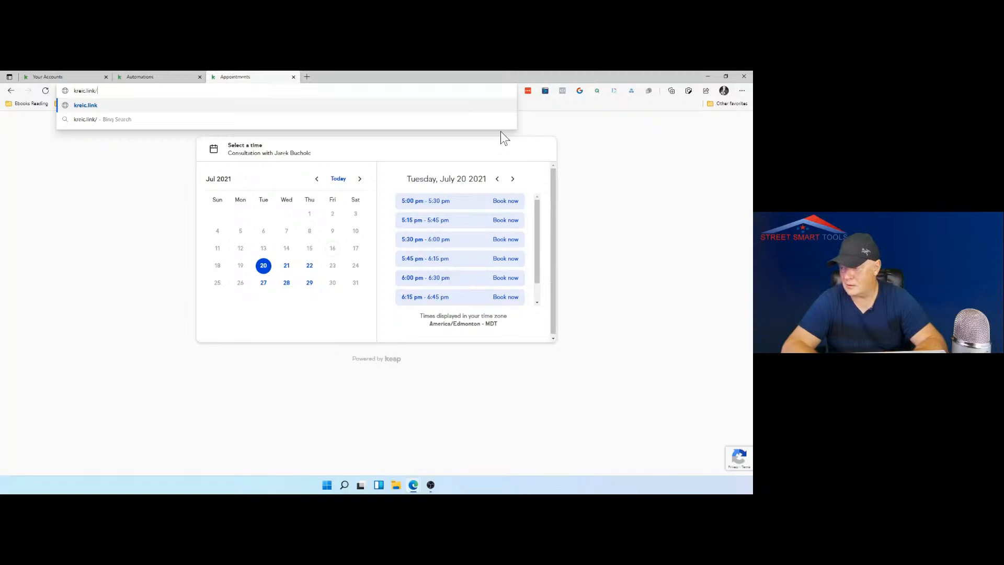
type("kea")
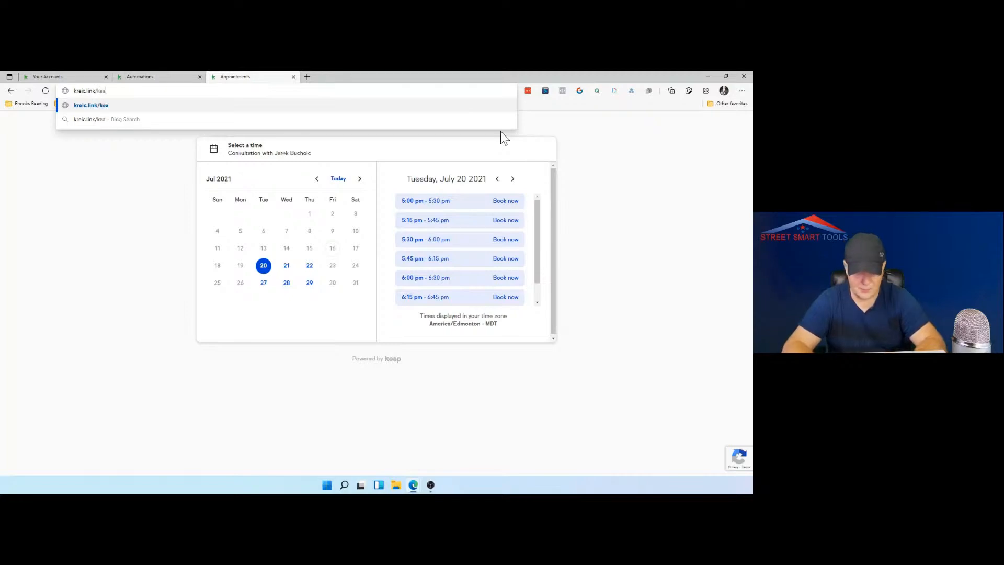
type("ppro")
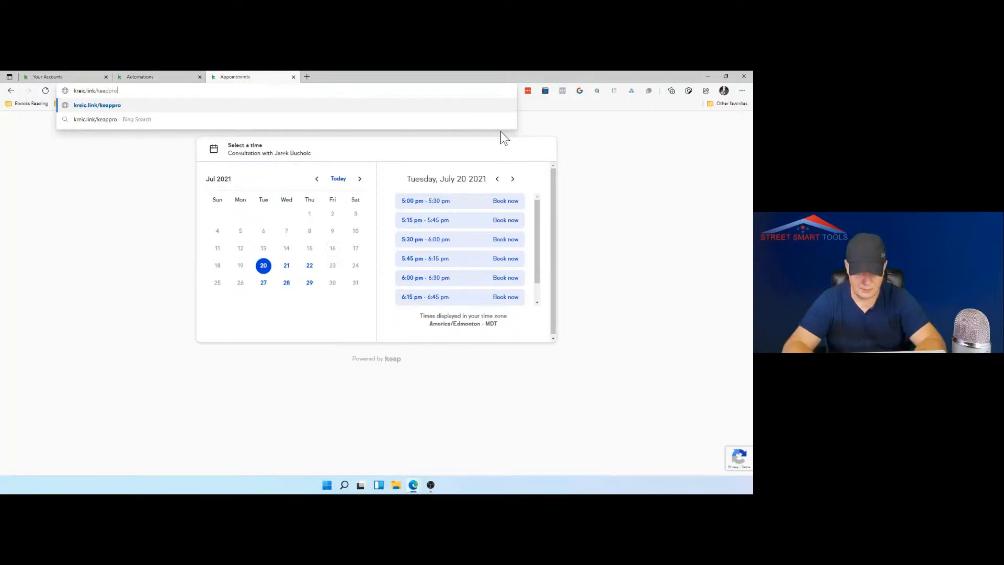
type("promo")
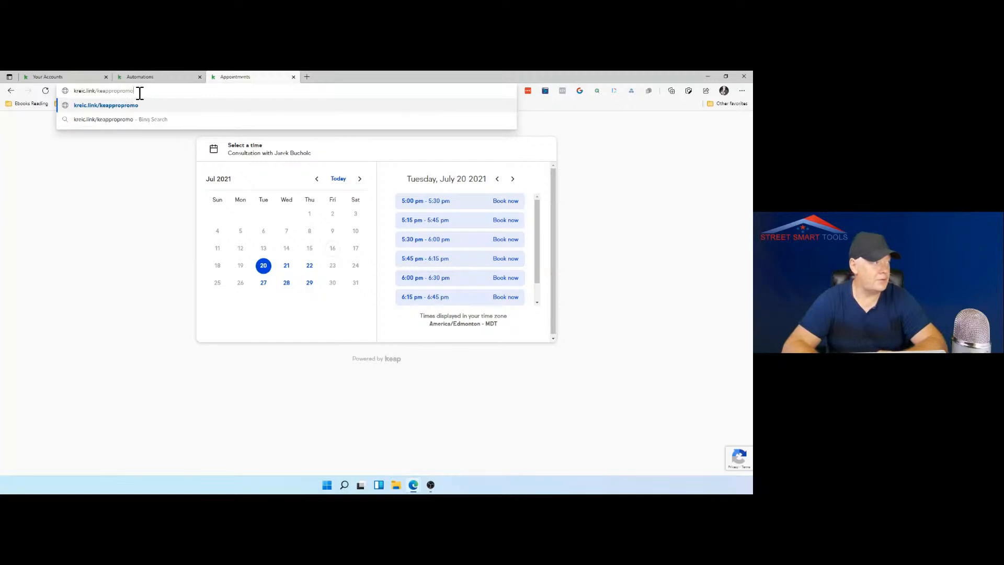
Copy the whole promo link from the browser address.
left_click_drag(140, 93, 76, 92)
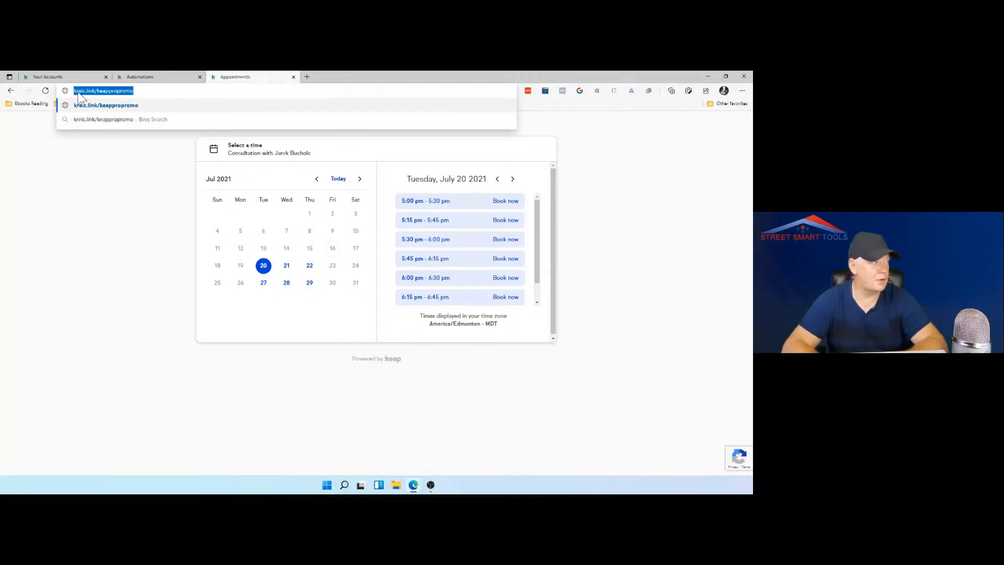
right_click(83, 92)
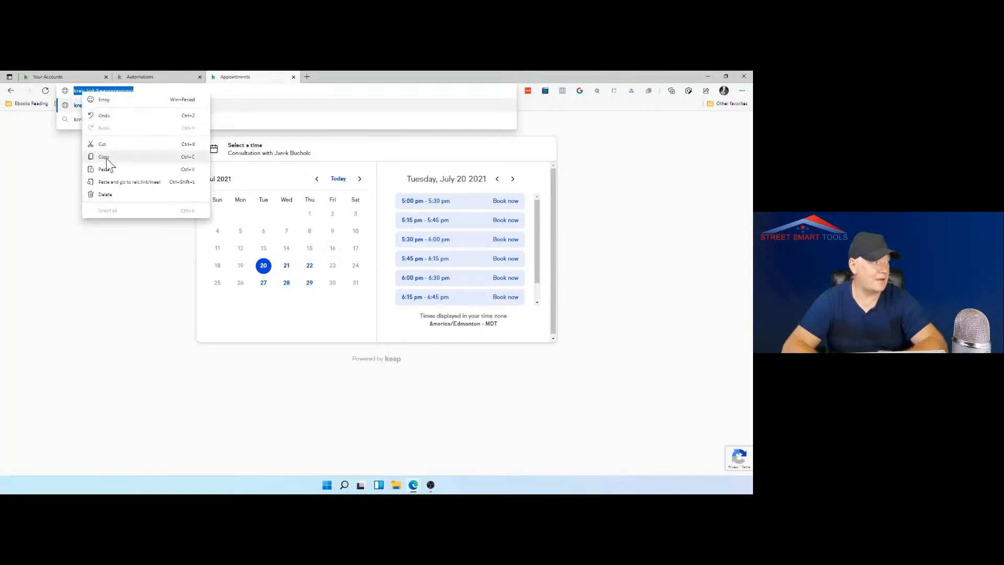
left_click(106, 158)
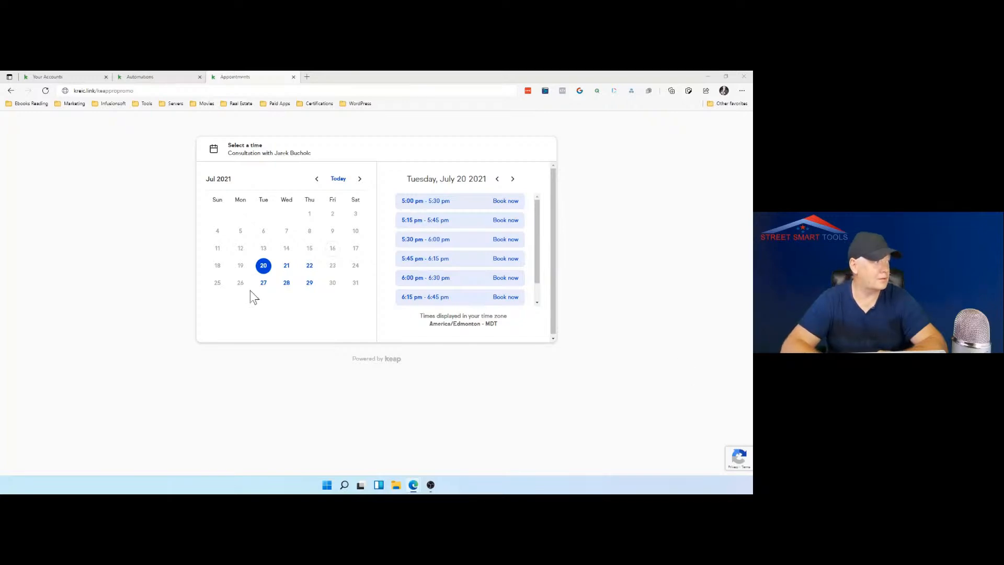
Correct the promo address to reic.link/keappropromo and open the Keap checkout page.
left_click(127, 164)
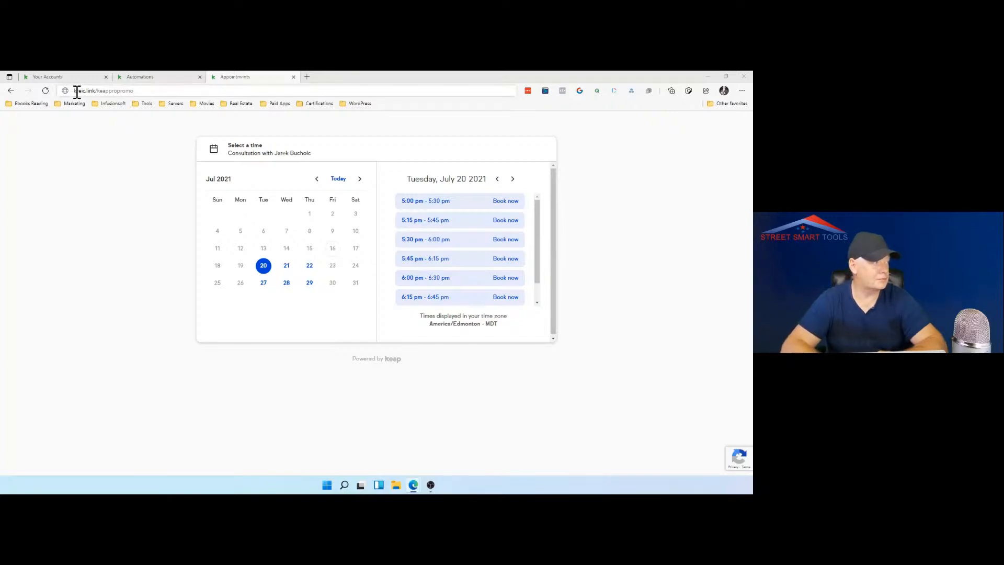
left_click(77, 91)
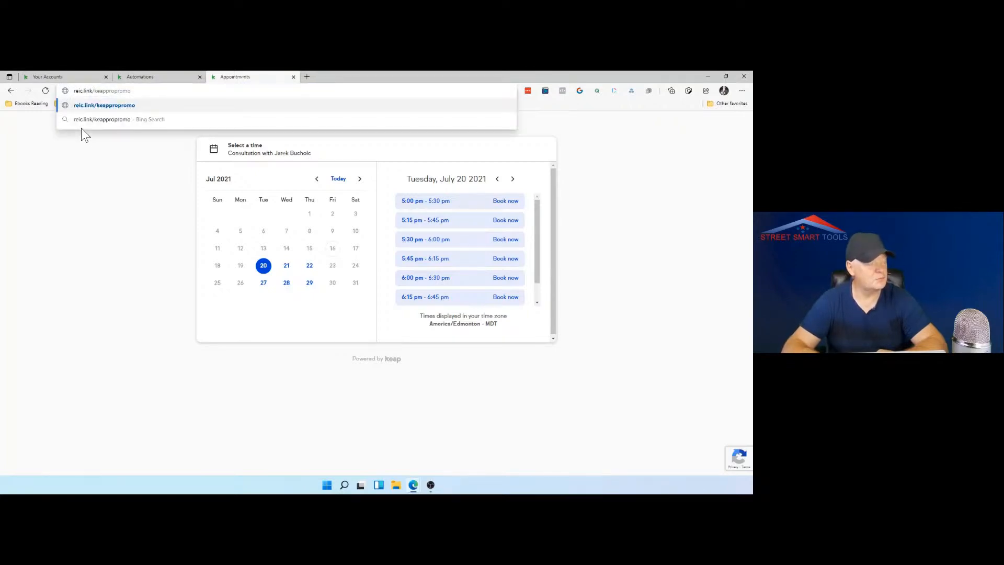
key("Return")
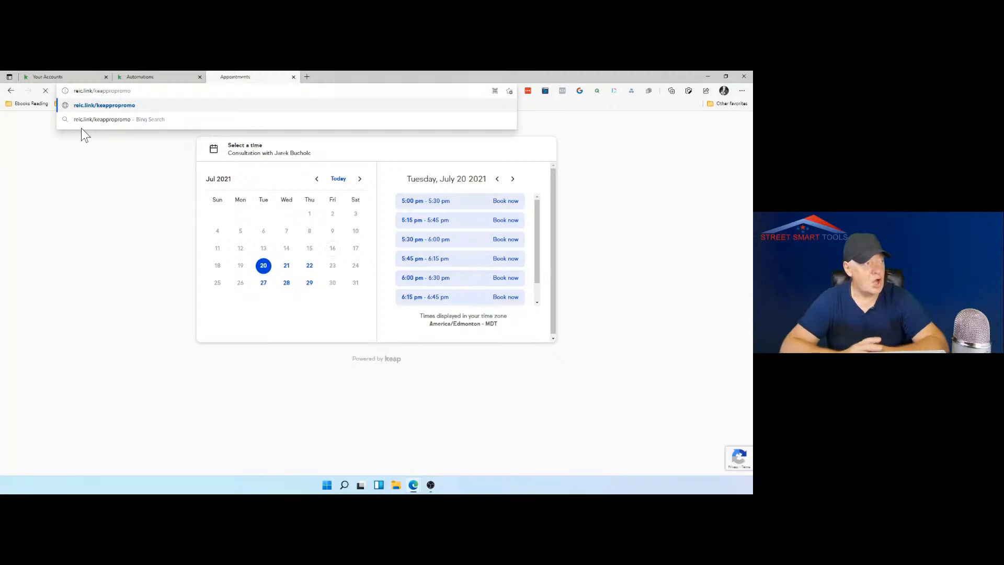
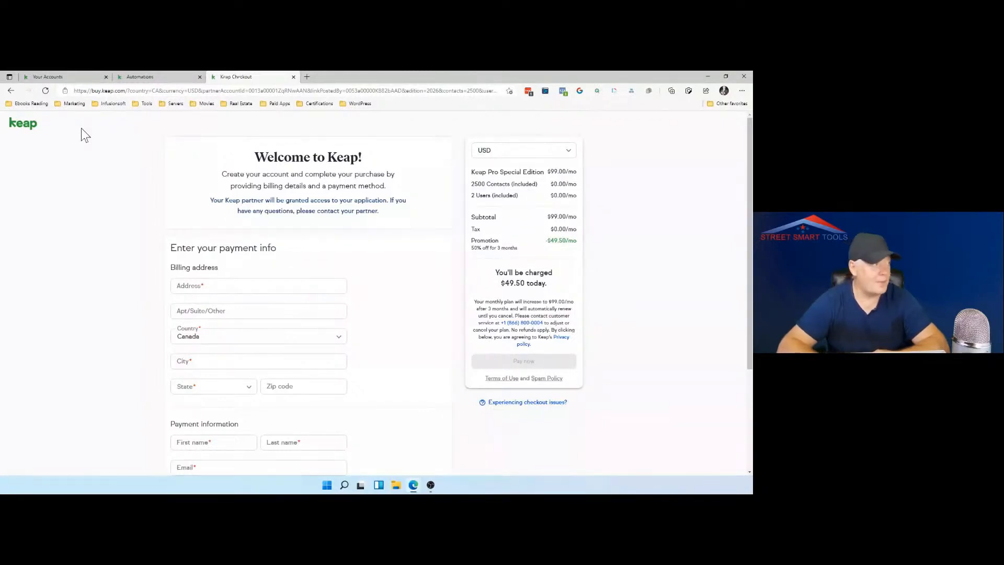
Open the presenter's personal .com website in a new browser tab.
left_click(308, 78)
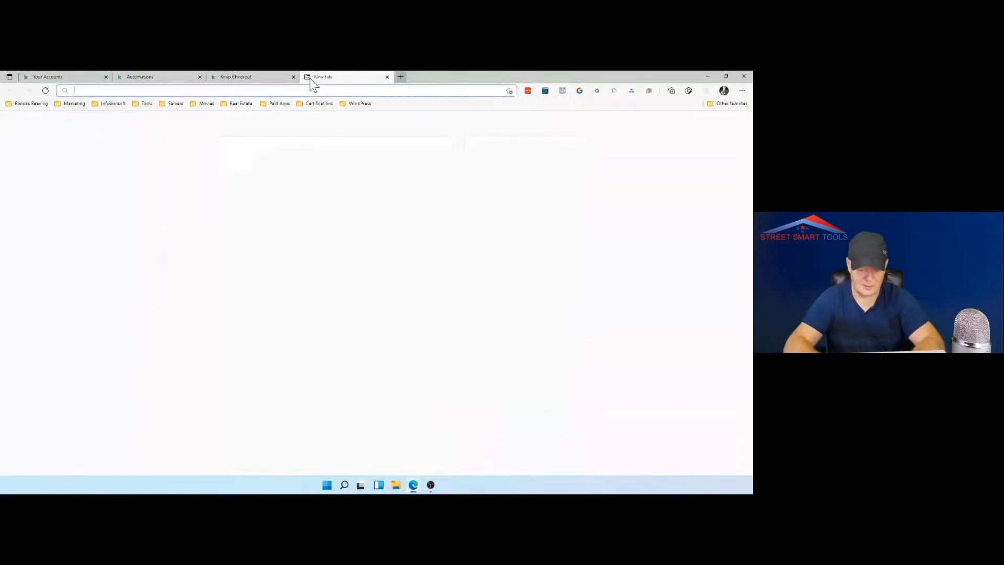
type("jarekbucholc.")
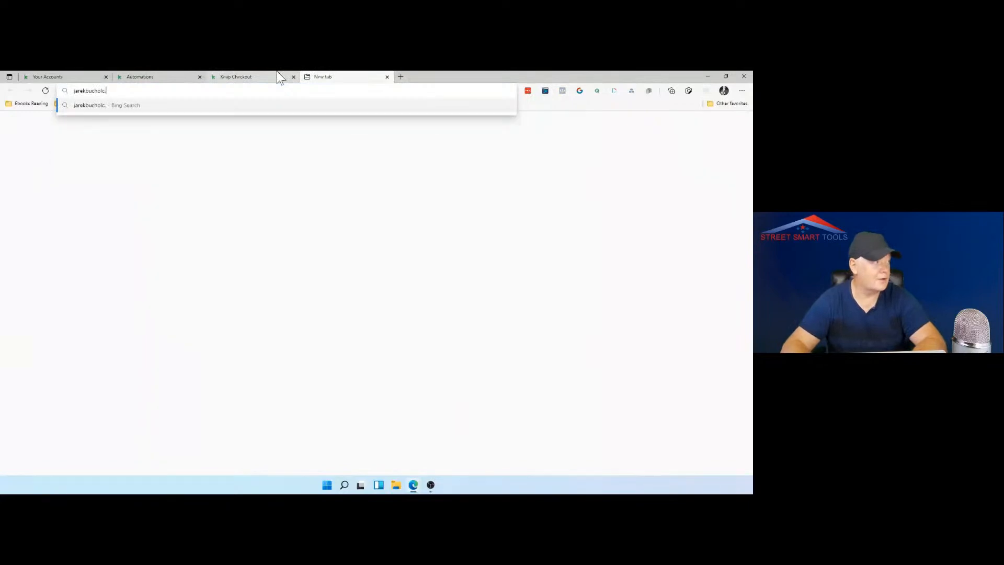
type("com")
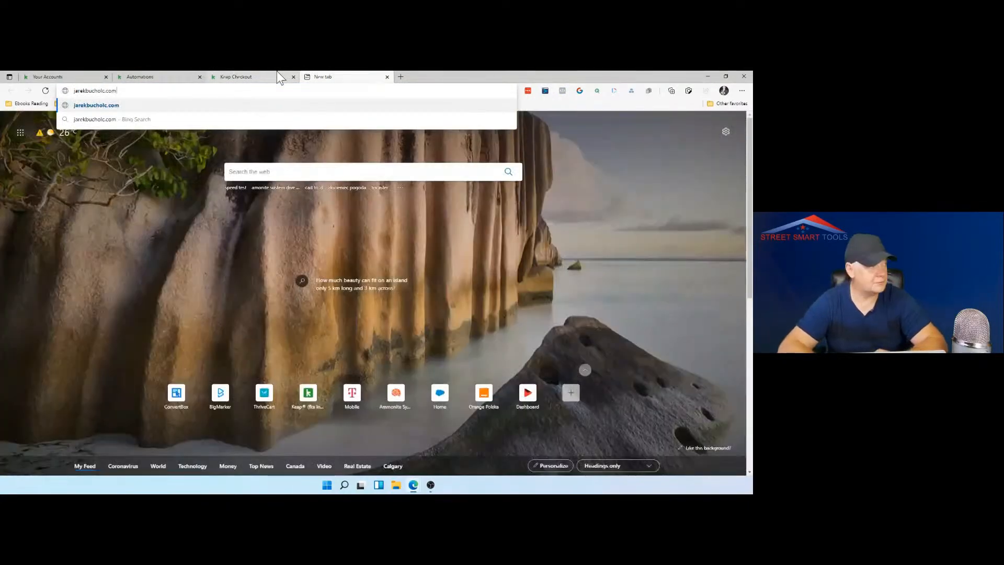
key("Return")
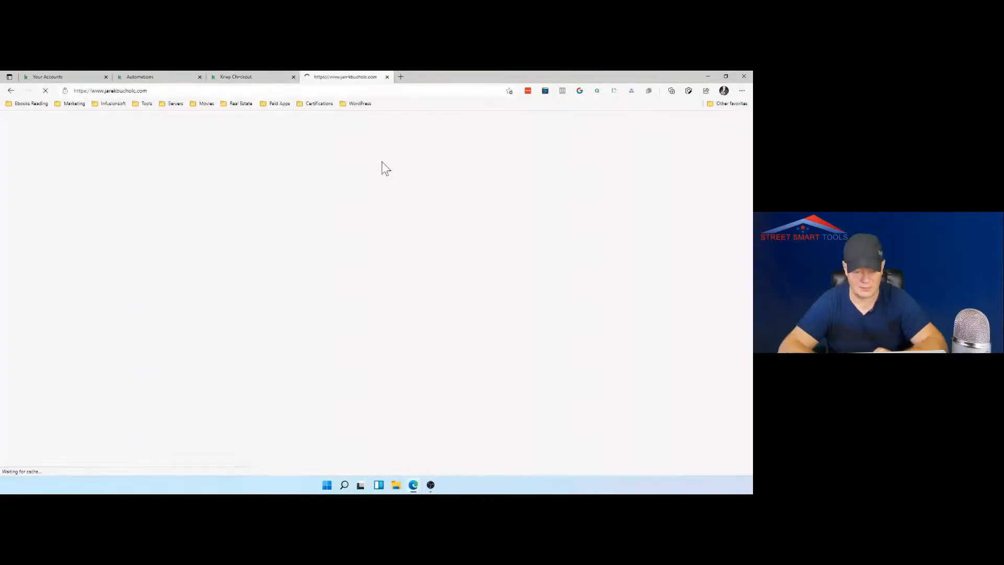